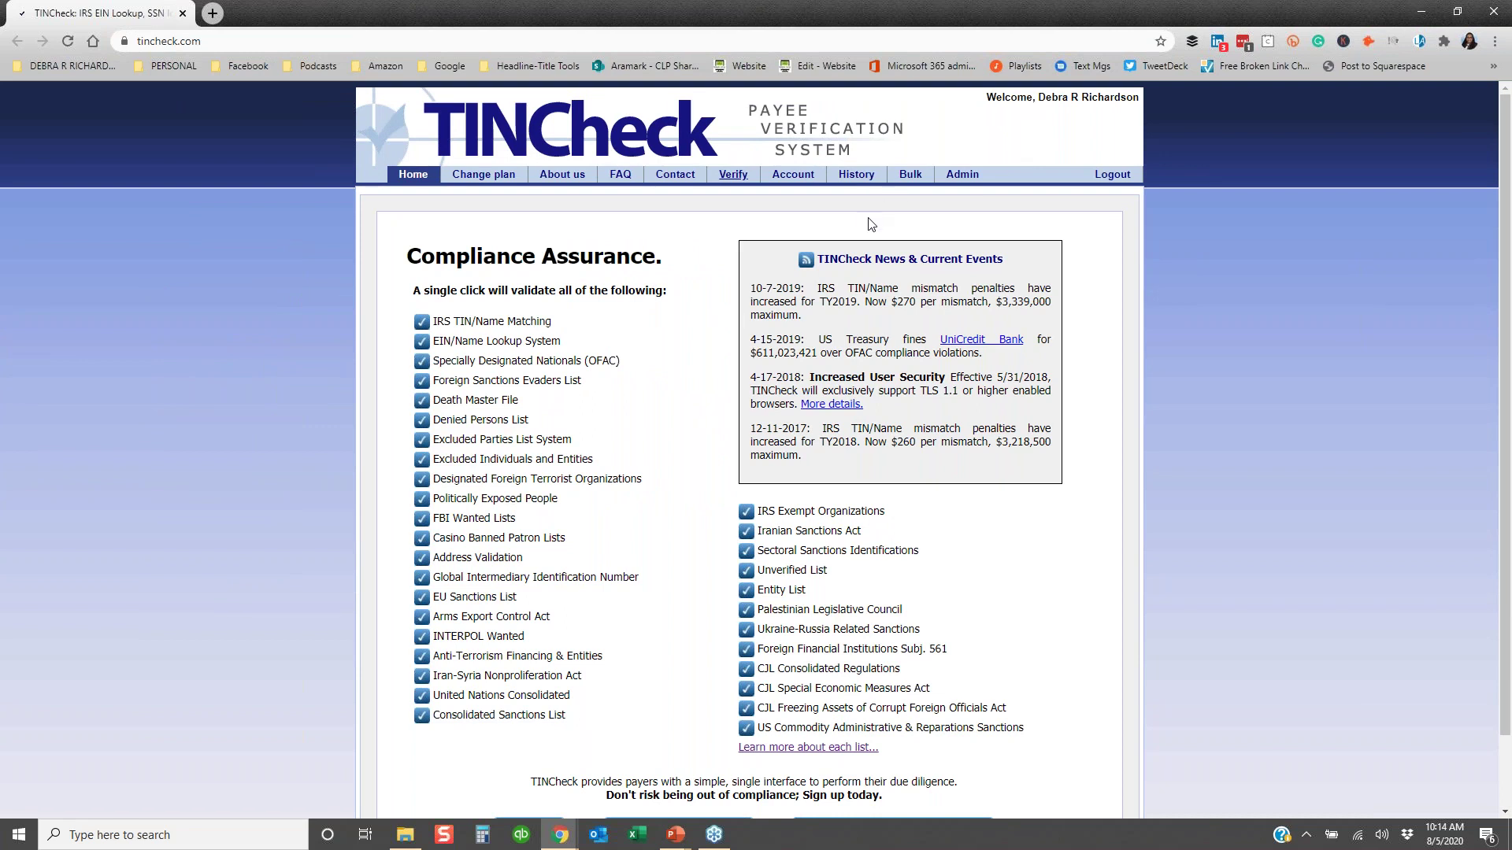
# Step: Start a single TIN verification with the payee's TIN and the name SALVATION ARMY
pyautogui.click(733, 174)
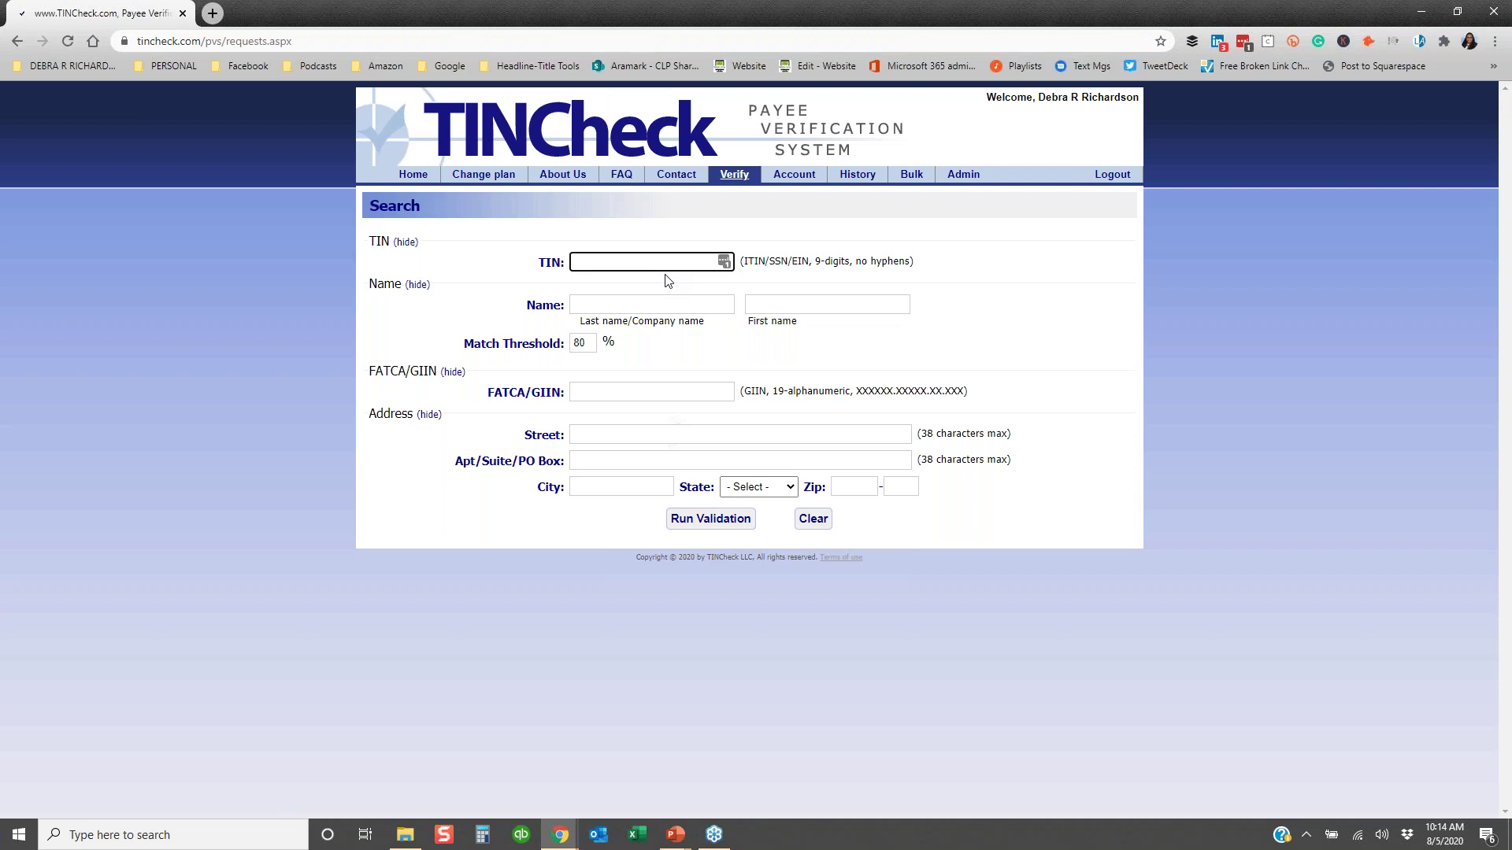
pyautogui.press('Tab')
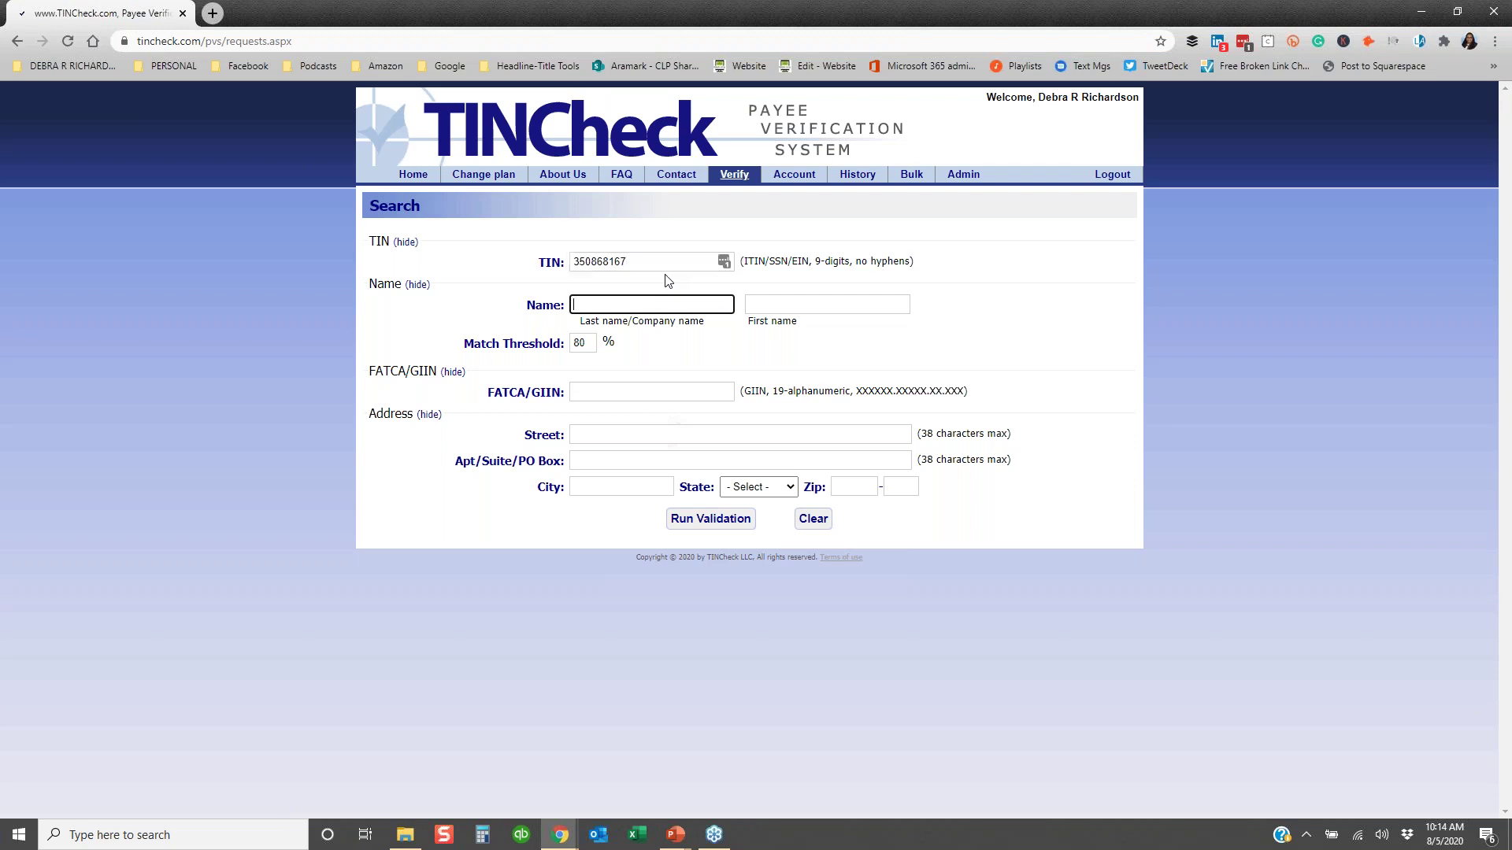
pyautogui.write('SALVATION ARMY')
# Step: Enter the payee's street address, city, state Indiana and ZIP code
pyautogui.click(619, 435)
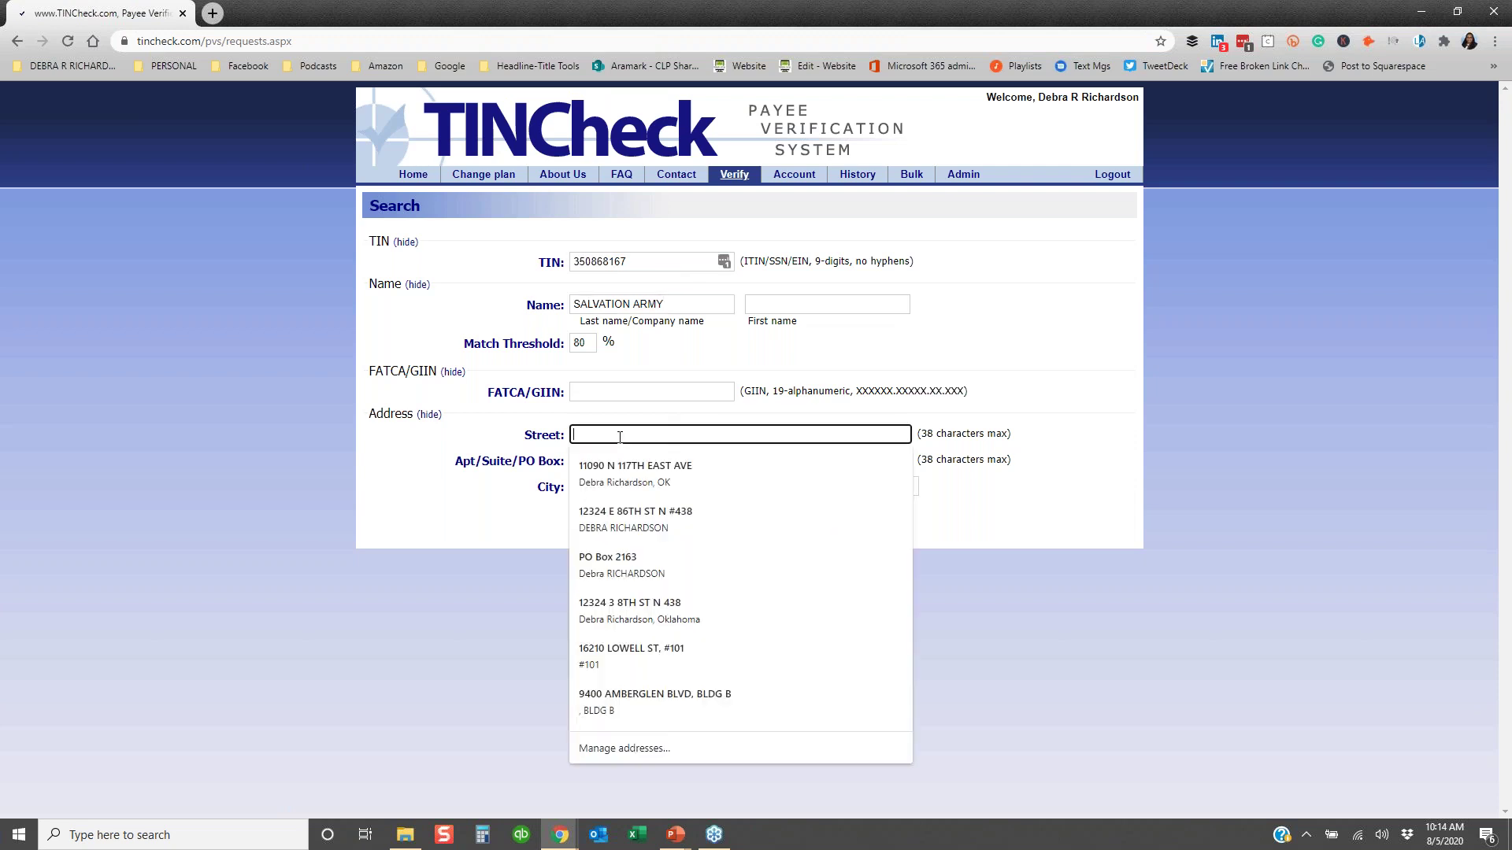
pyautogui.write('60')
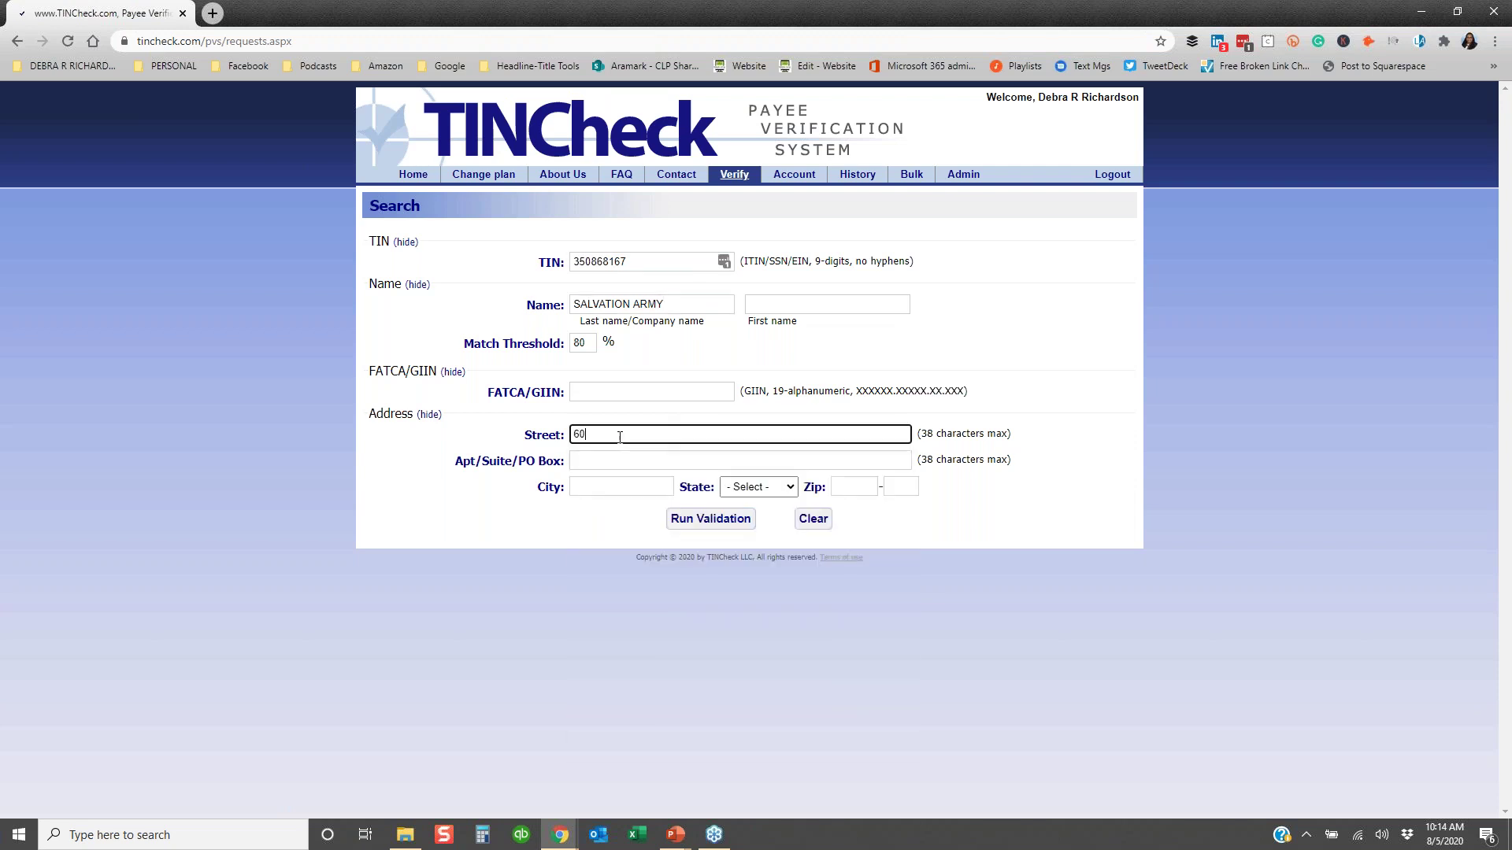
pyautogui.write('60 CASTLEWAY WEST DRIVE')
pyautogui.click(615, 487)
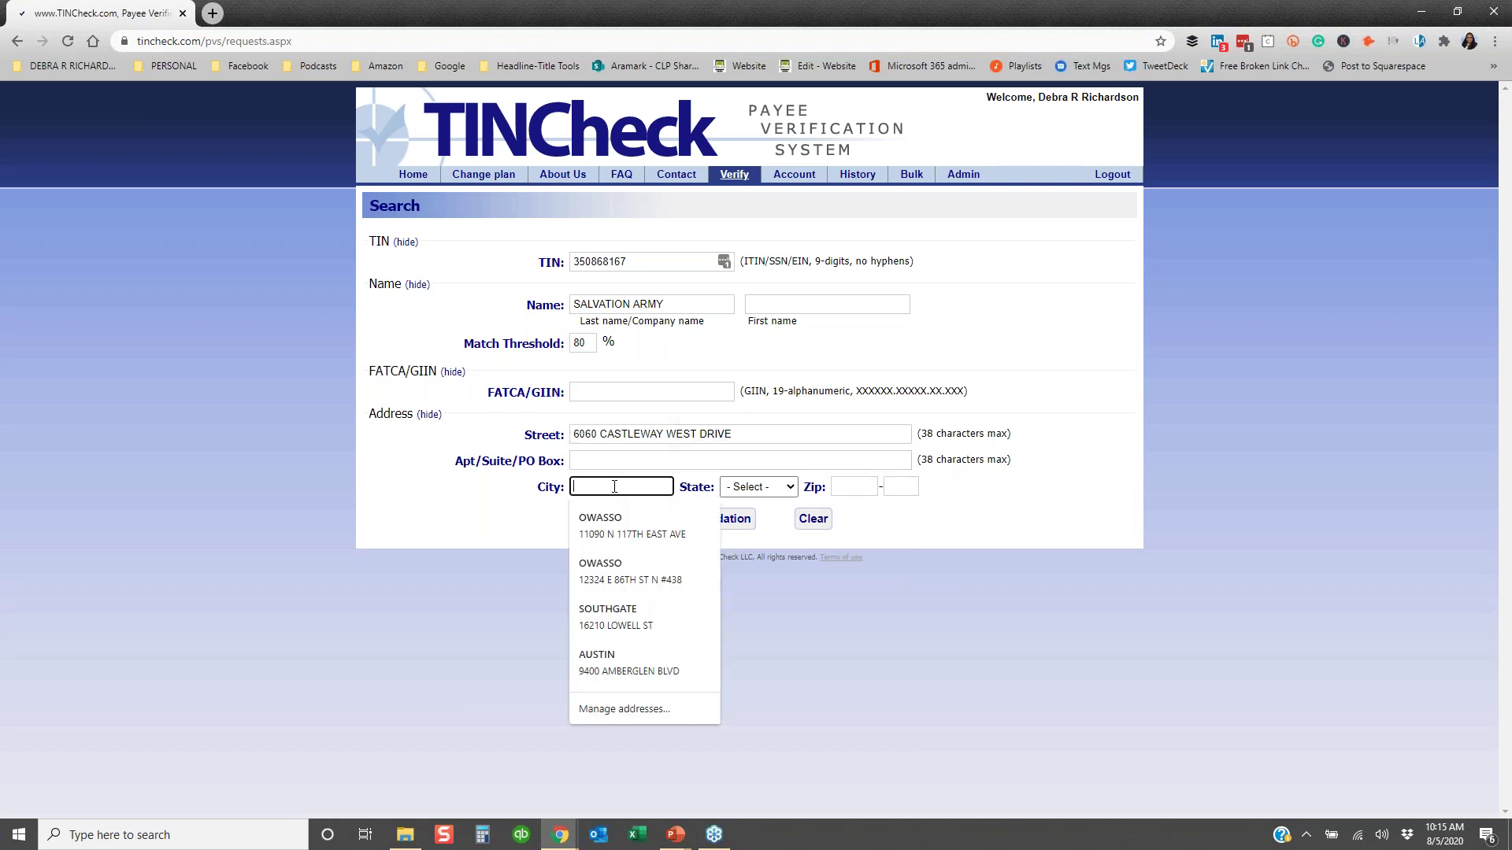
pyautogui.write('INDIANAPOLIS')
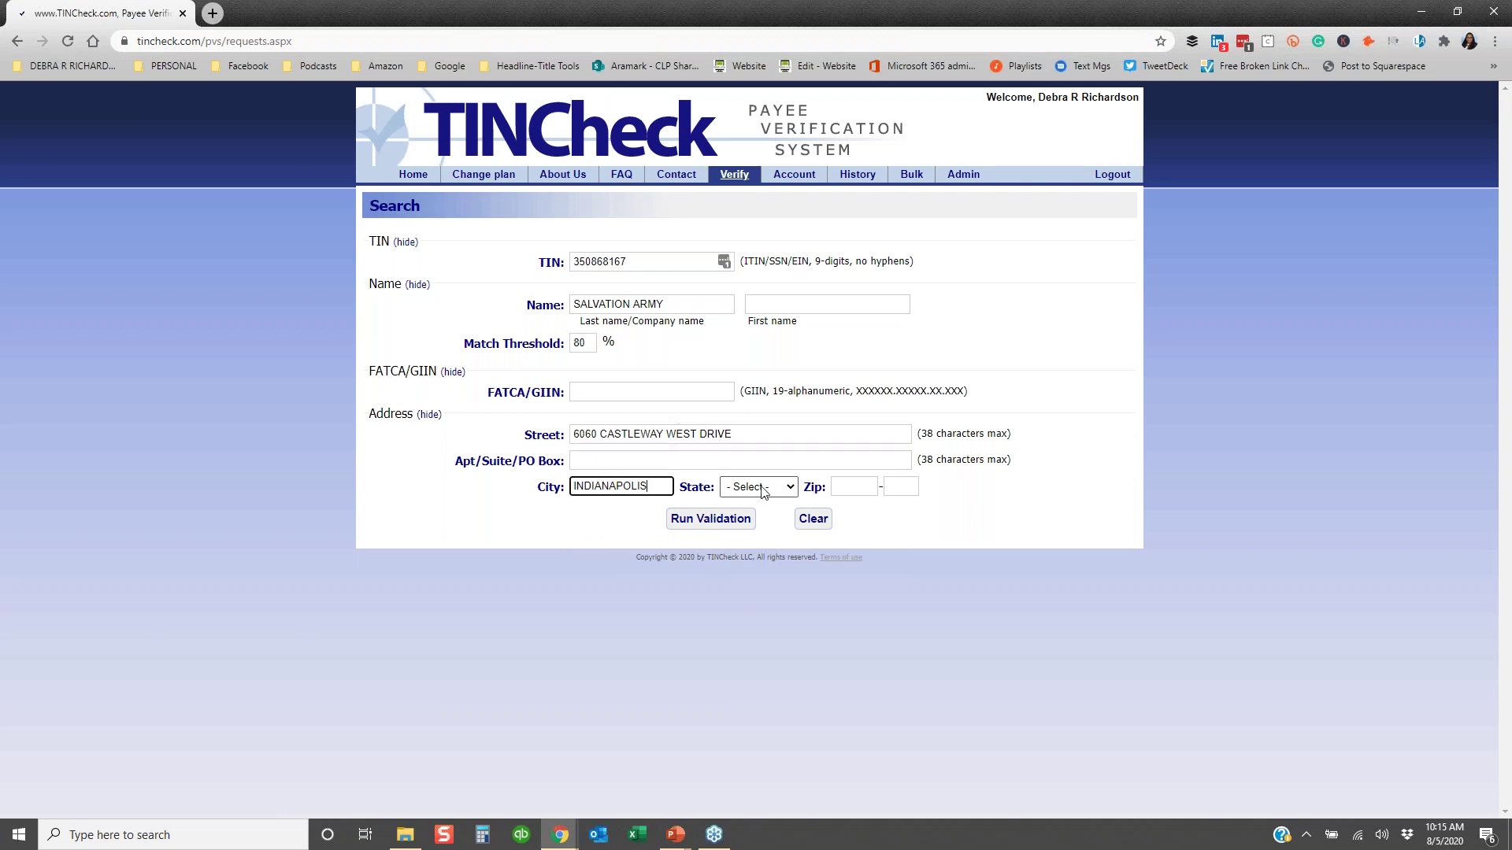
pyautogui.click(761, 487)
pyautogui.click(761, 386)
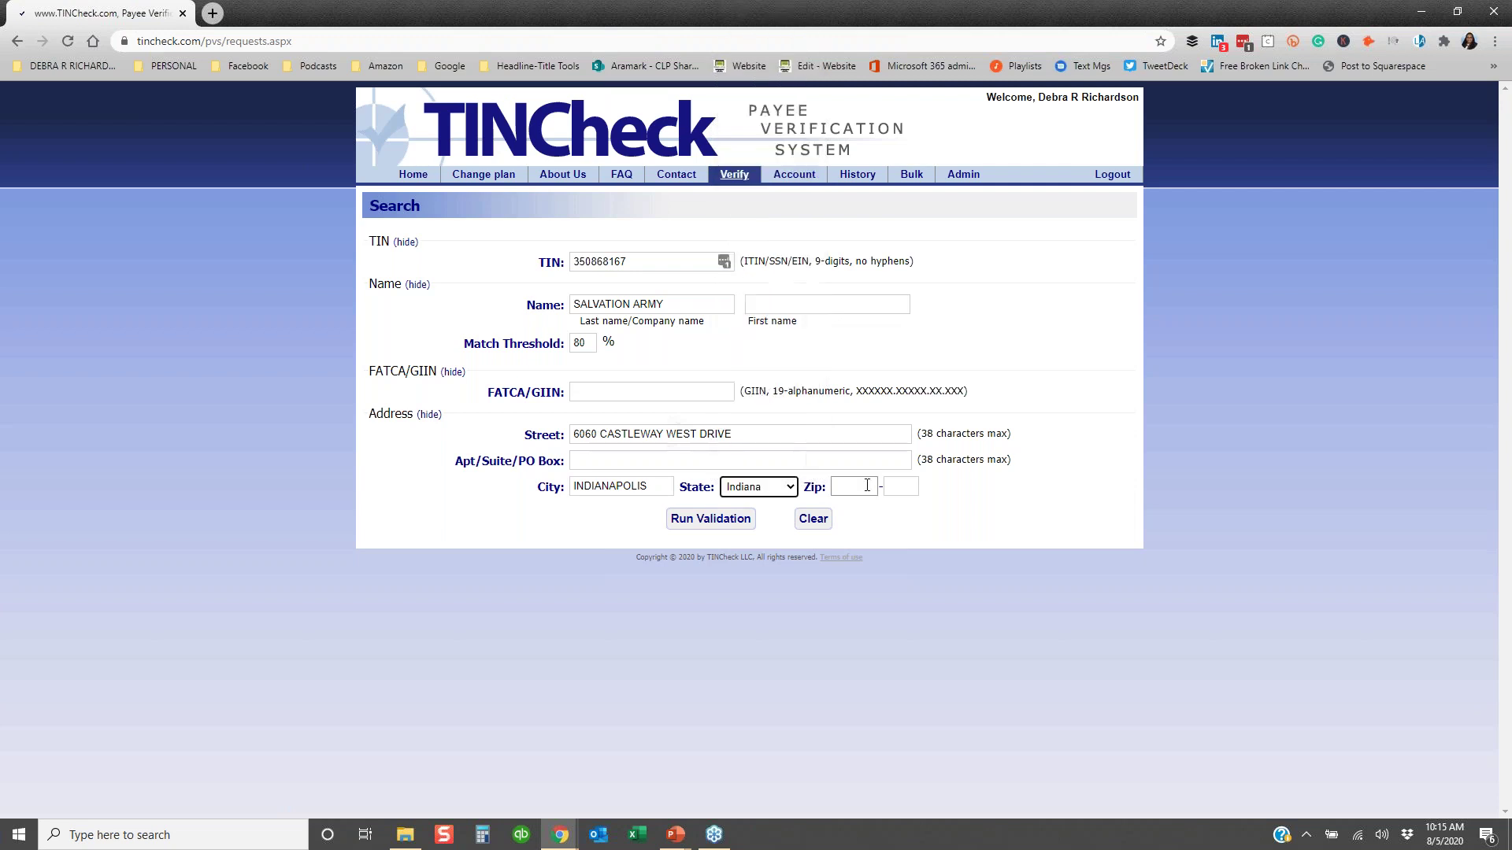
pyautogui.click(863, 489)
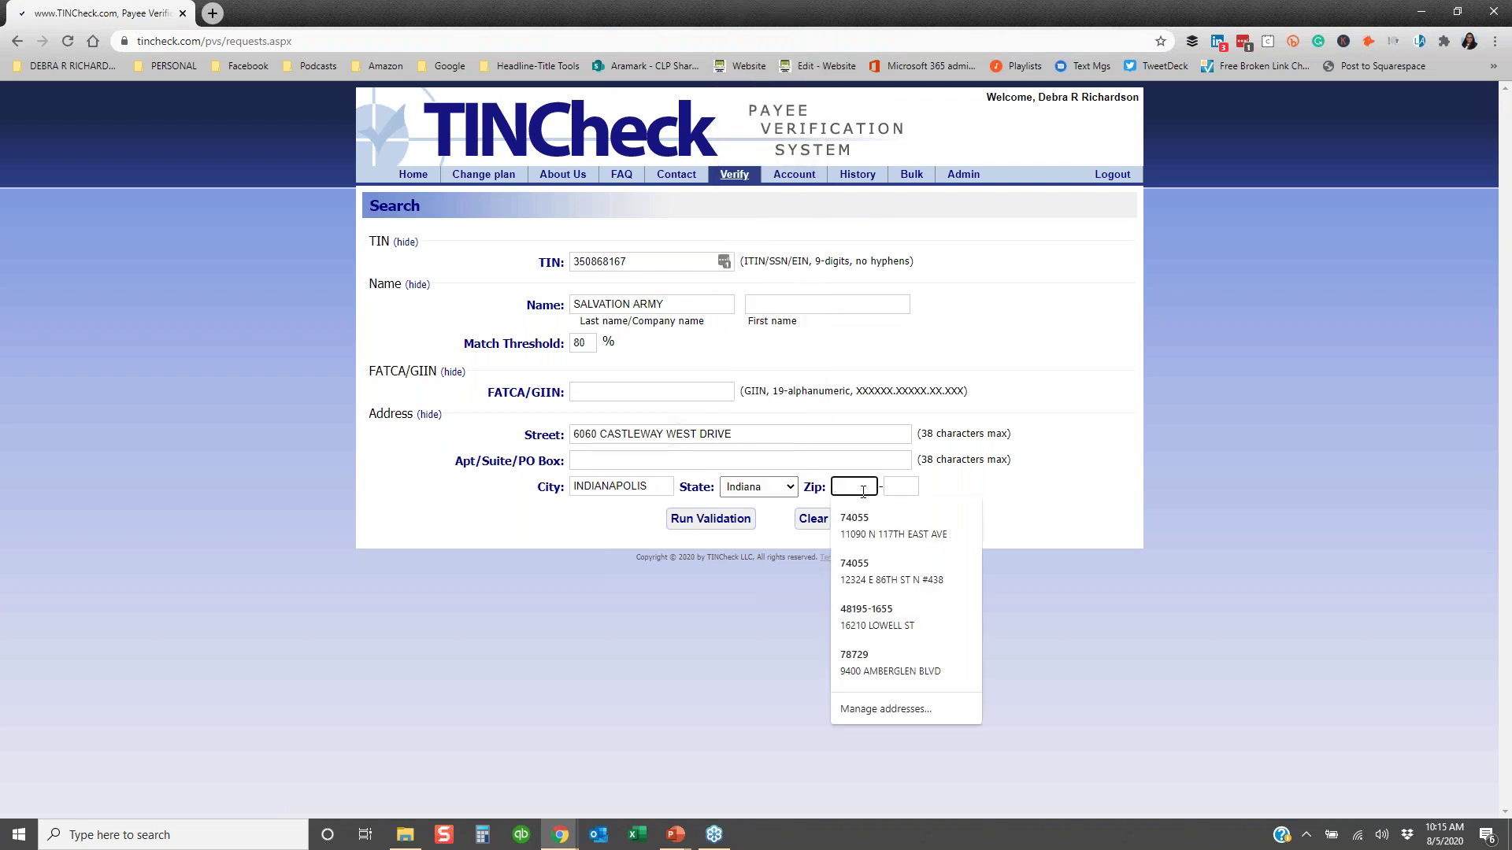
pyautogui.write('46250')
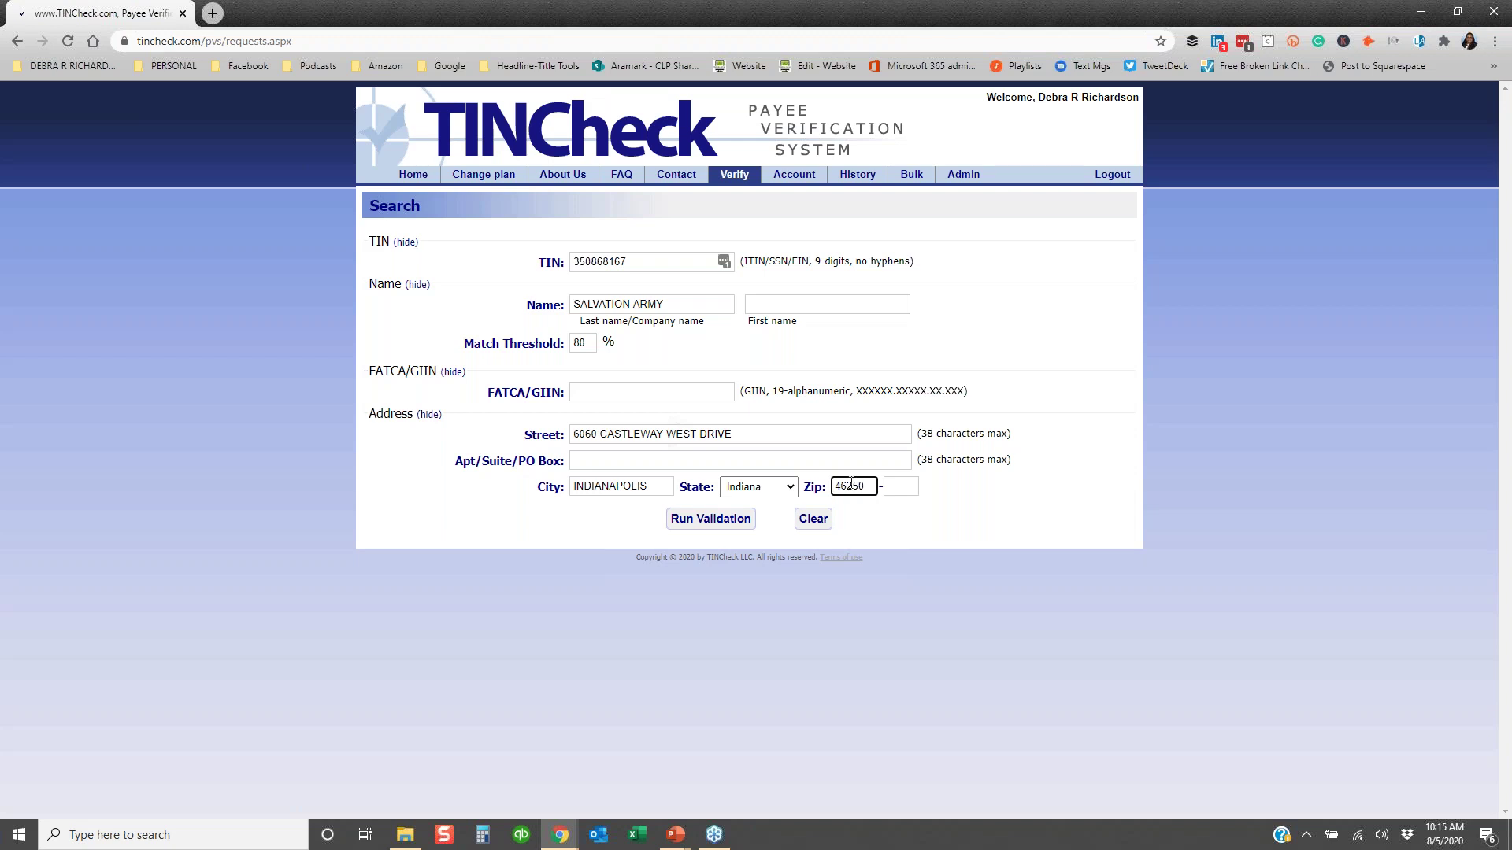
# Step: Run the validation and review the TIN-name match, standardized address and exempt-organization results
pyautogui.click(696, 528)
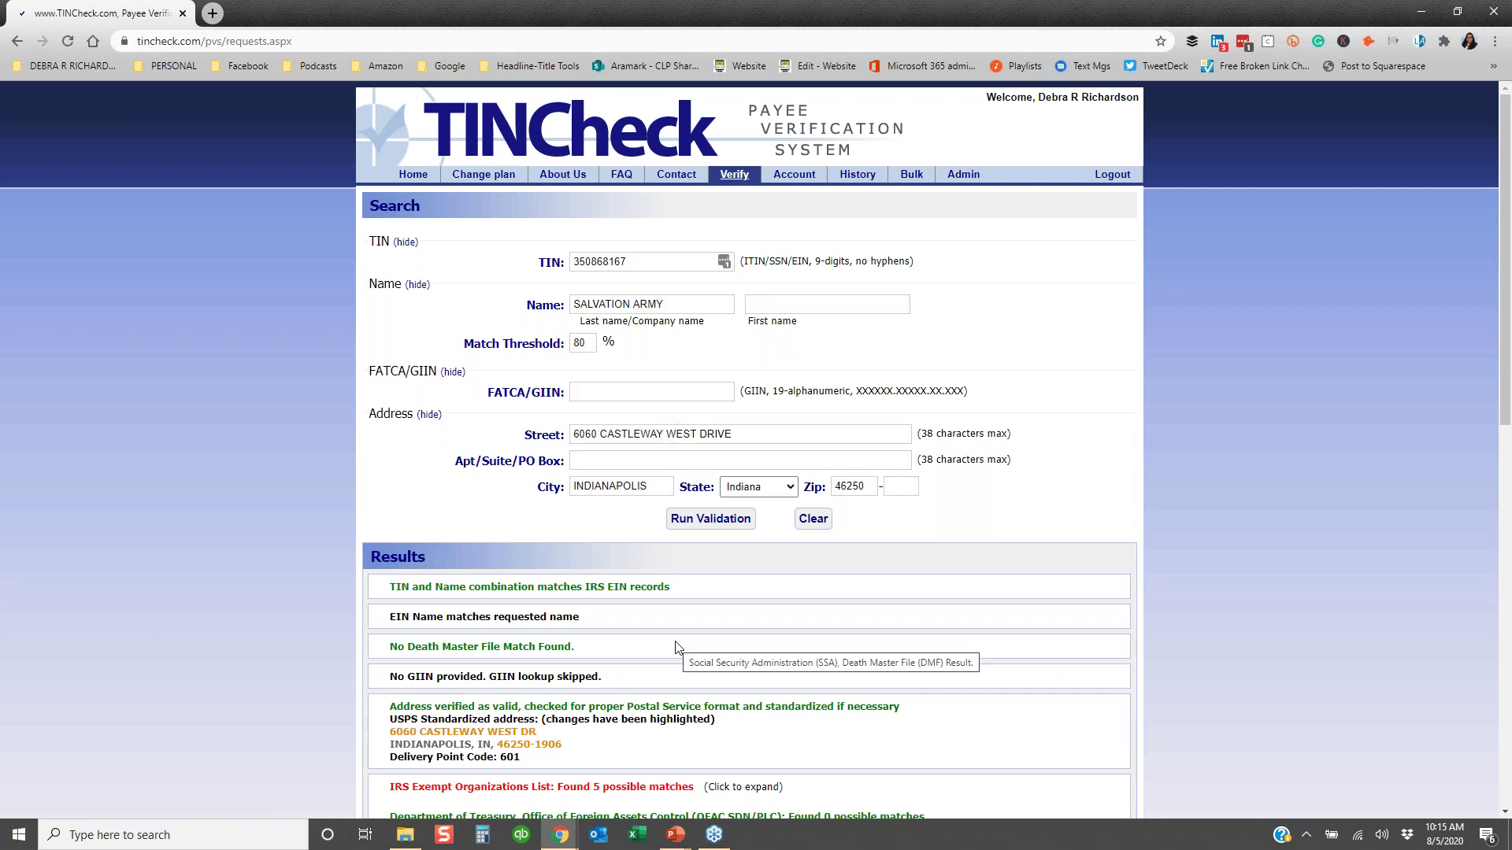
pyautogui.scroll(-1, 677, 647)
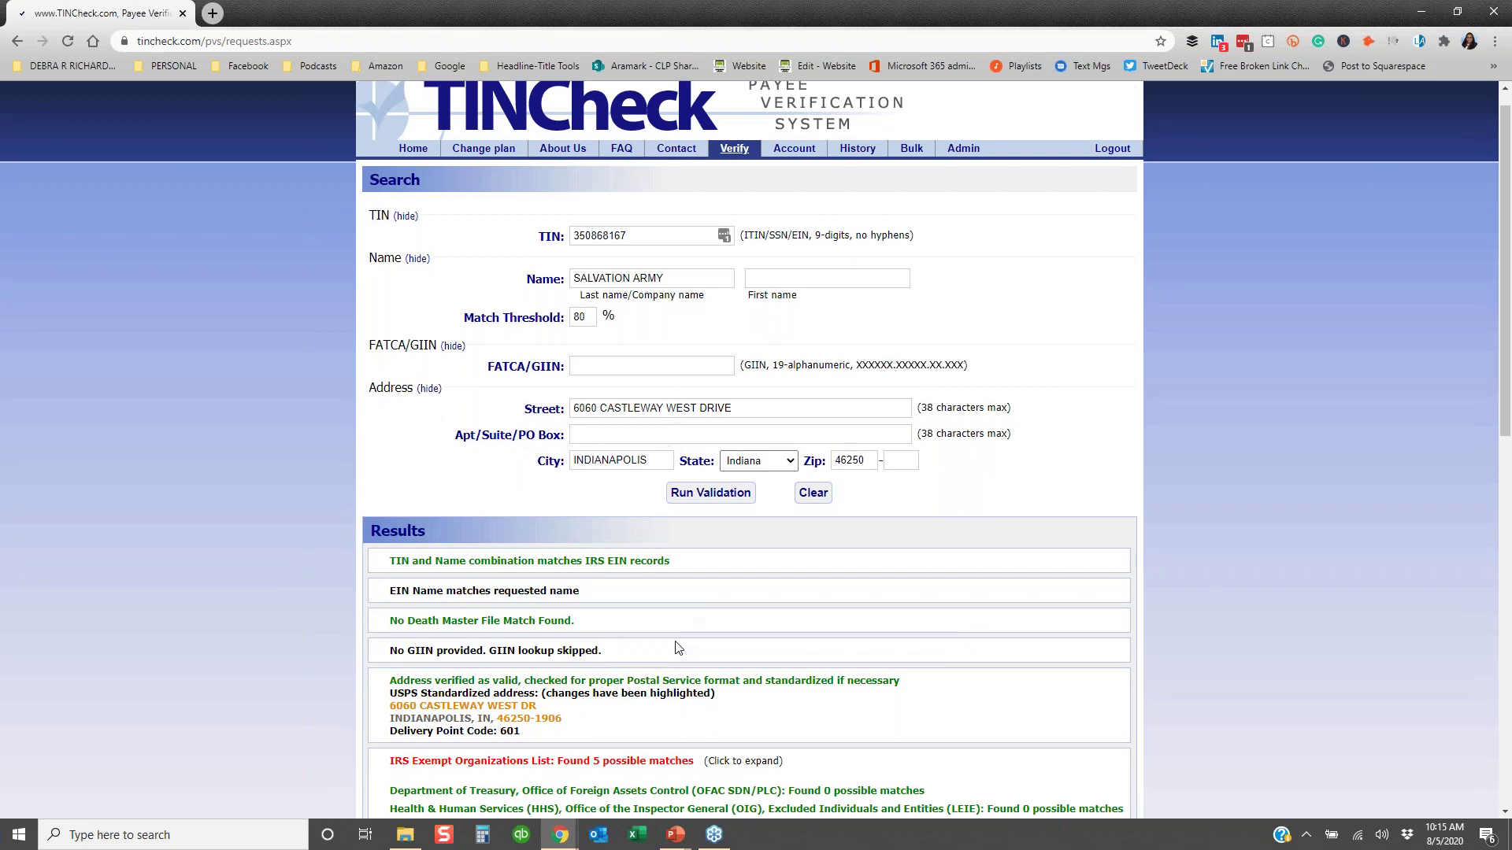
pyautogui.scroll(-2, 677, 647)
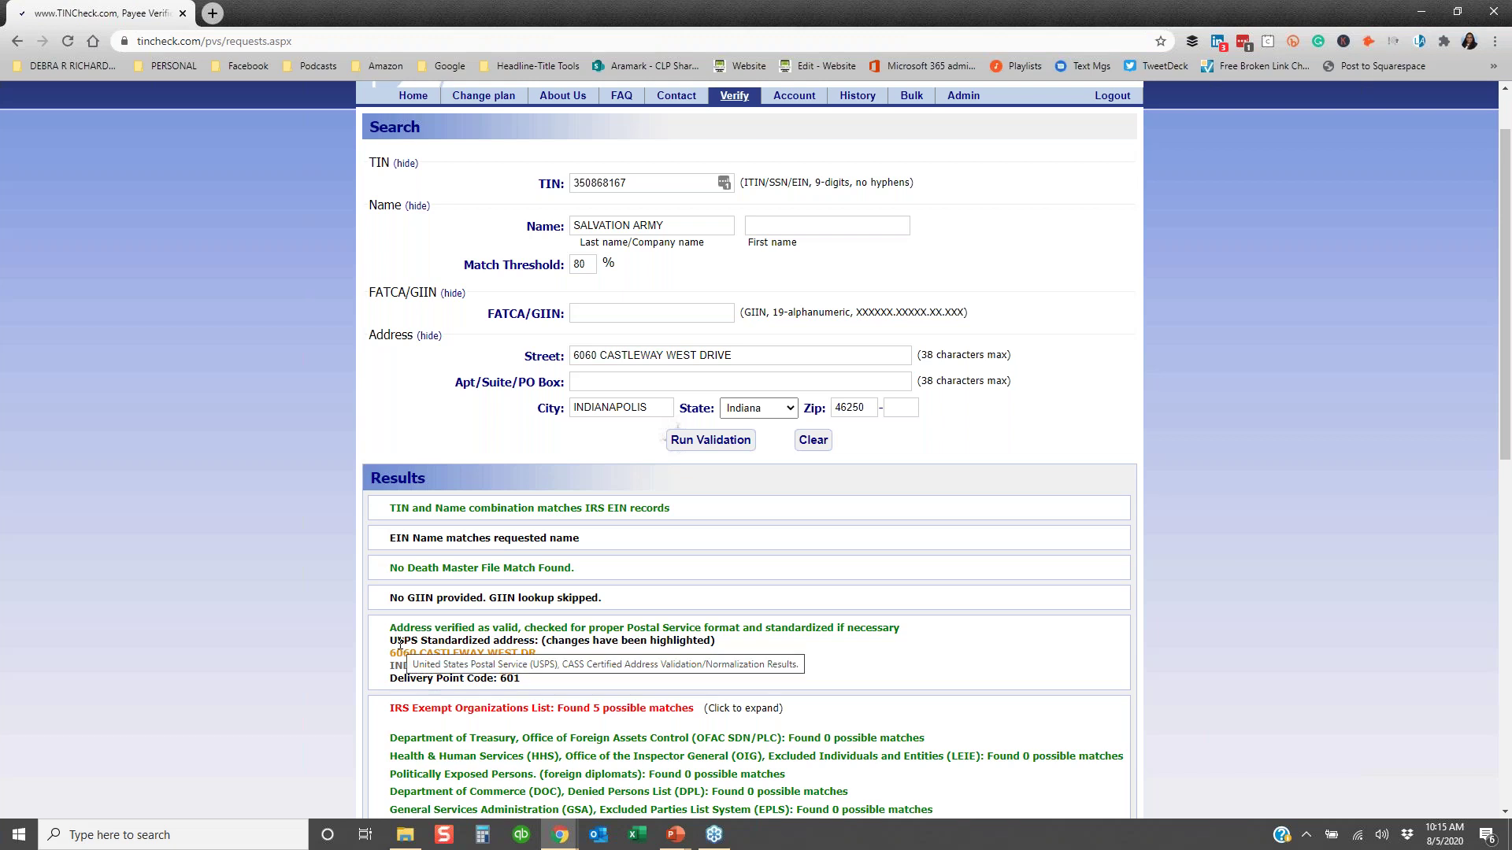
pyautogui.scroll(-1, 403, 645)
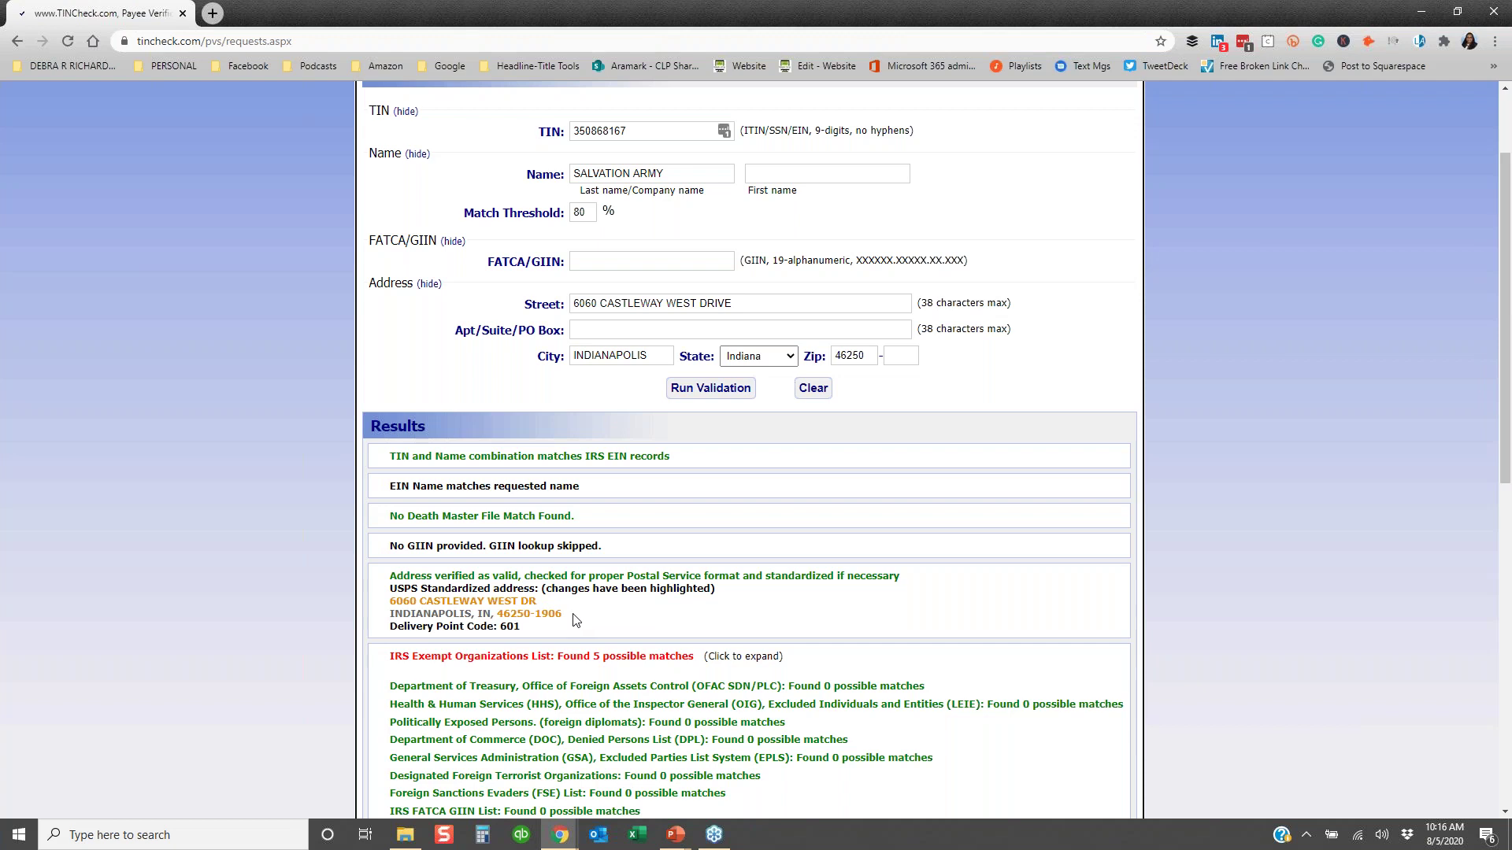
pyautogui.scroll(-3, 573, 619)
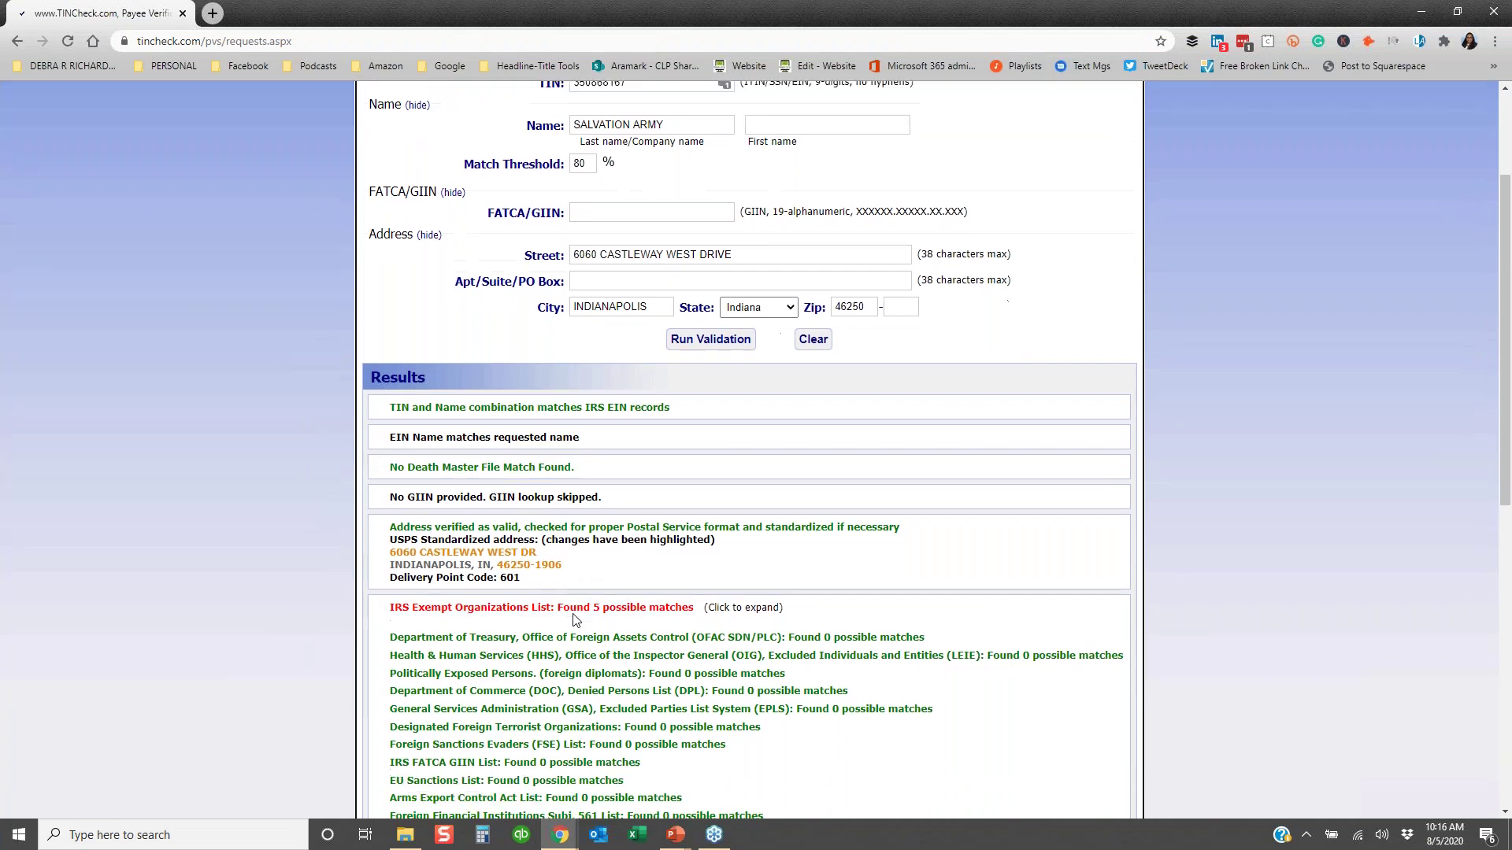
pyautogui.scroll(-2, 573, 620)
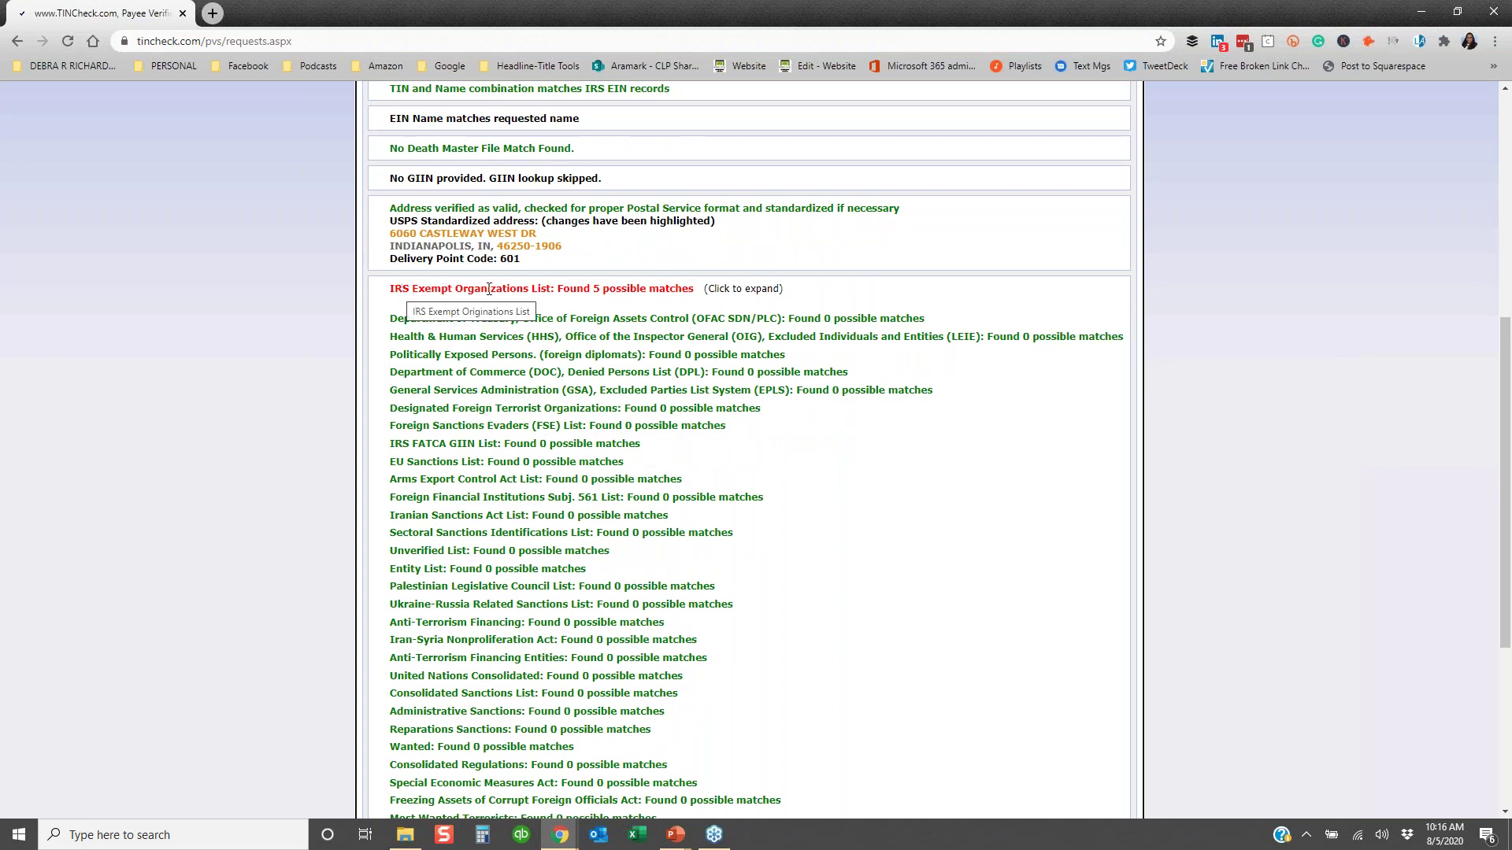
pyautogui.click(744, 290)
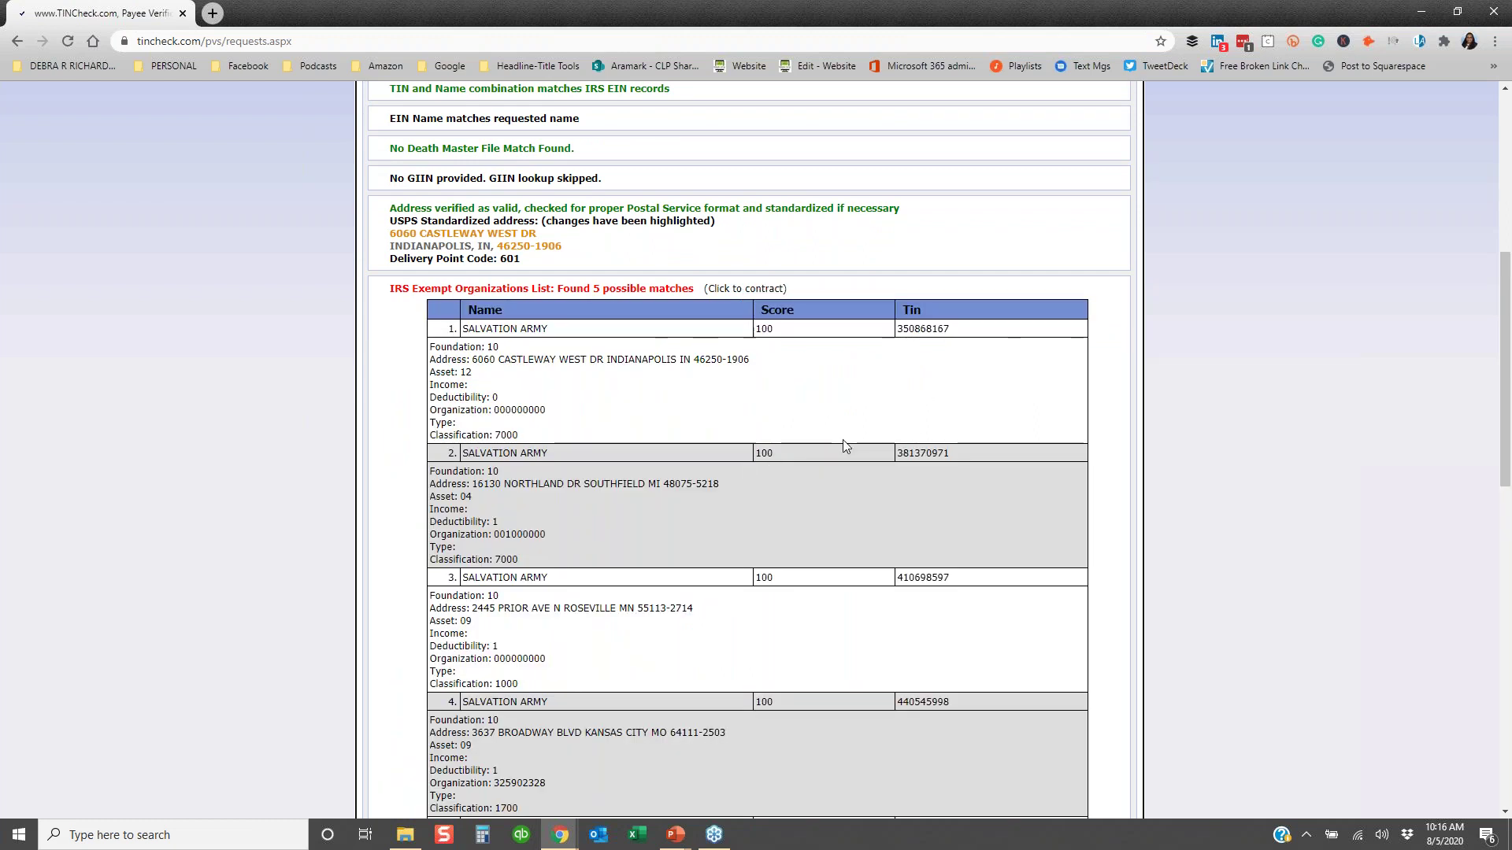
pyautogui.moveTo(473, 359); pyautogui.dragTo(752, 361)
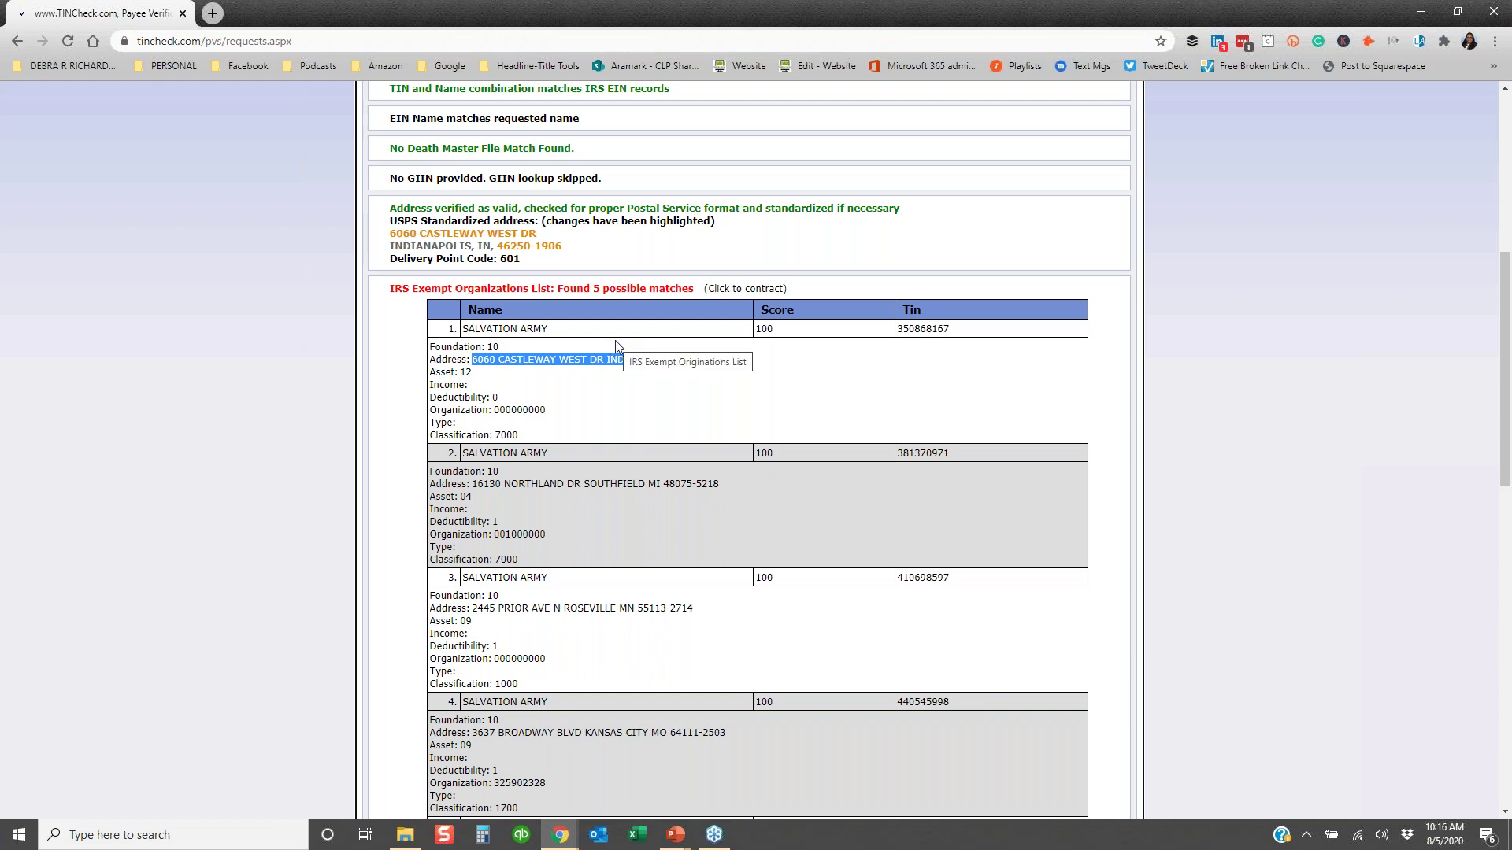
pyautogui.scroll(2, 754, 386)
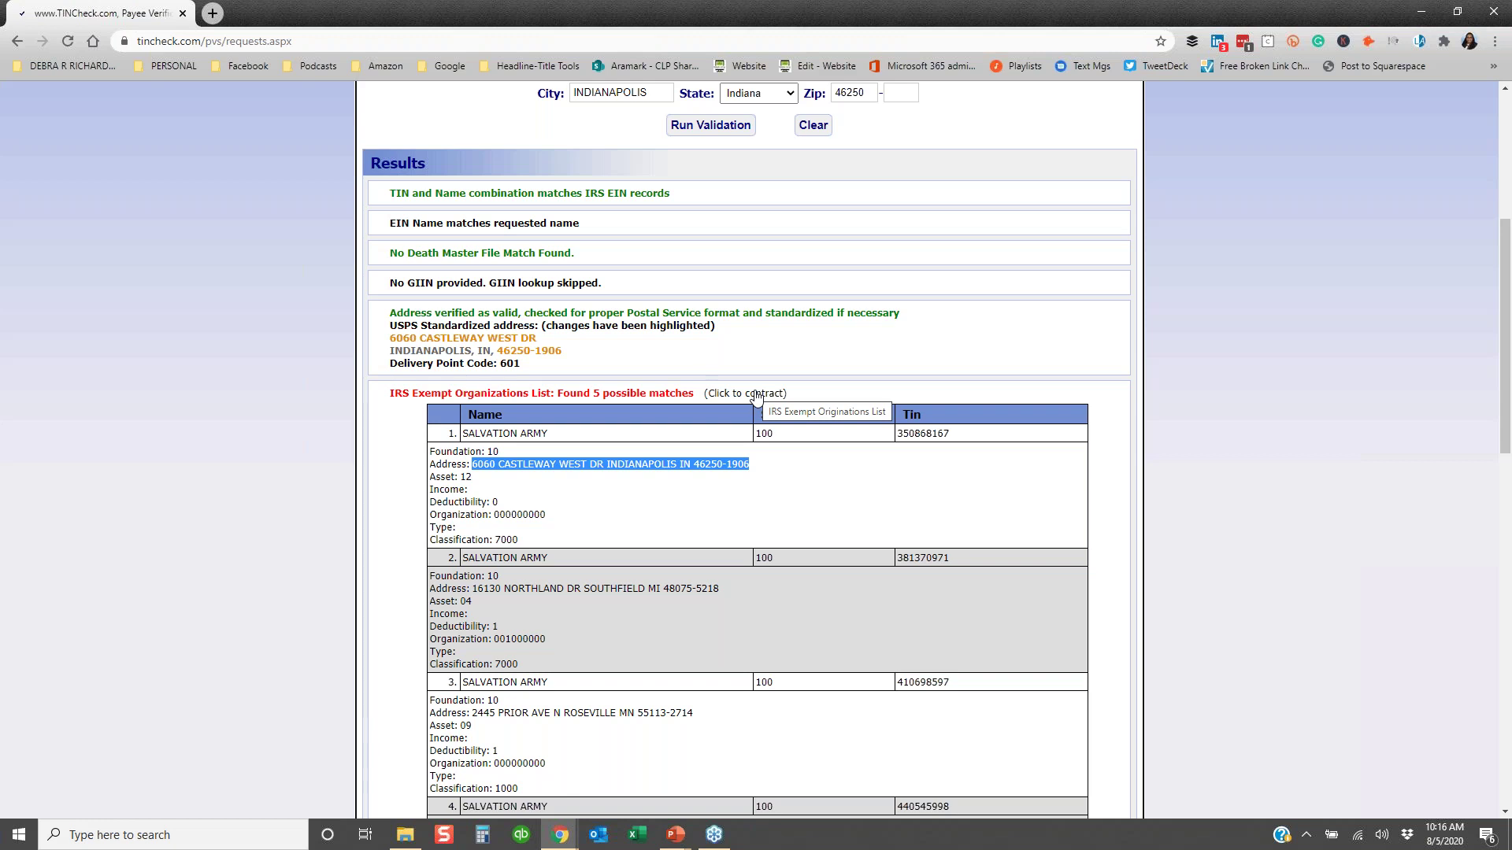
pyautogui.click(756, 394)
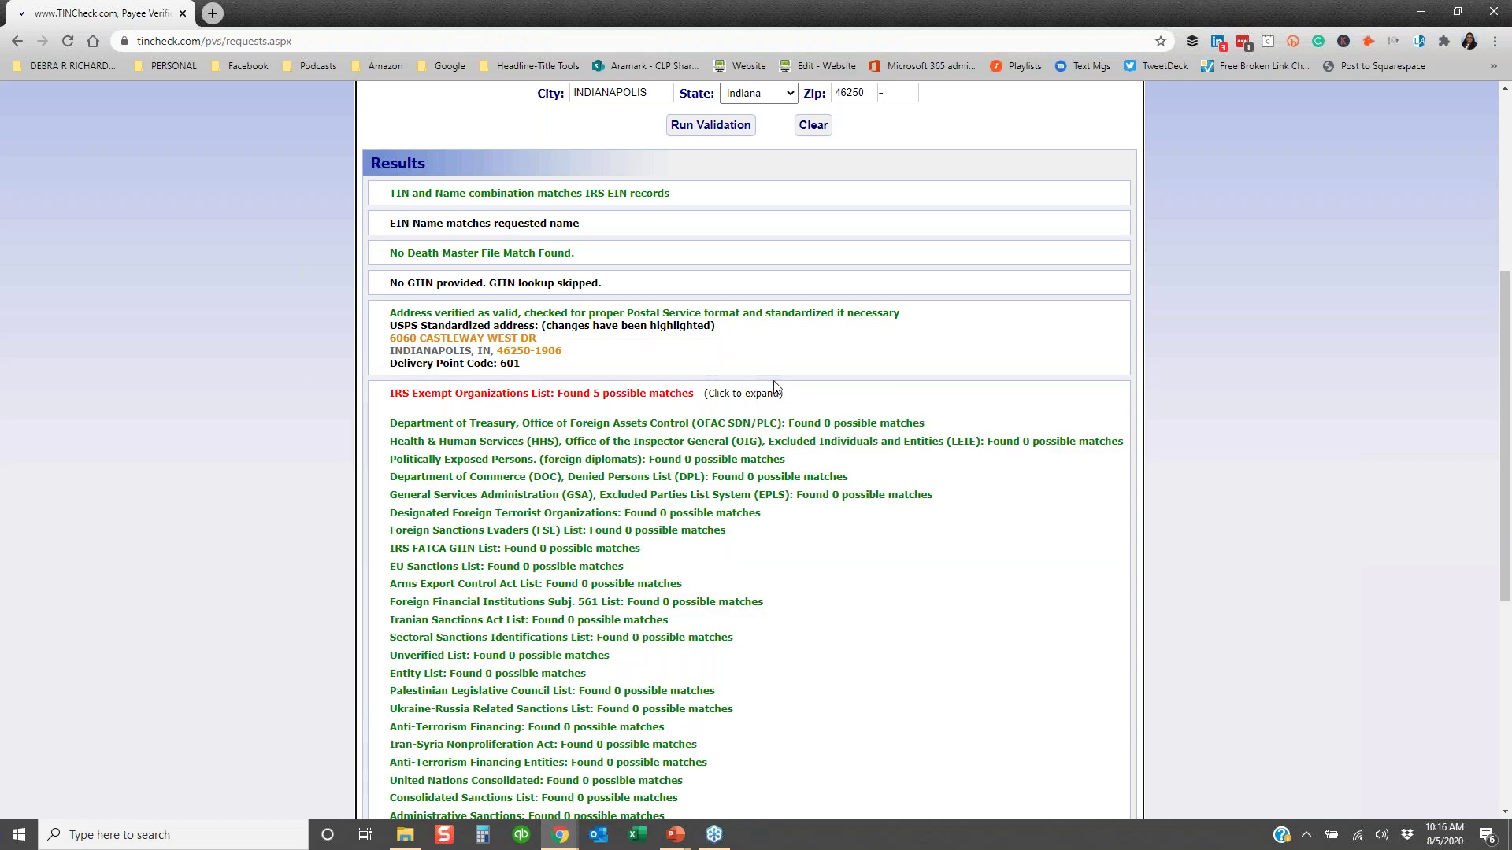
pyautogui.scroll(-1, 776, 387)
pyautogui.scroll(-3, 775, 387)
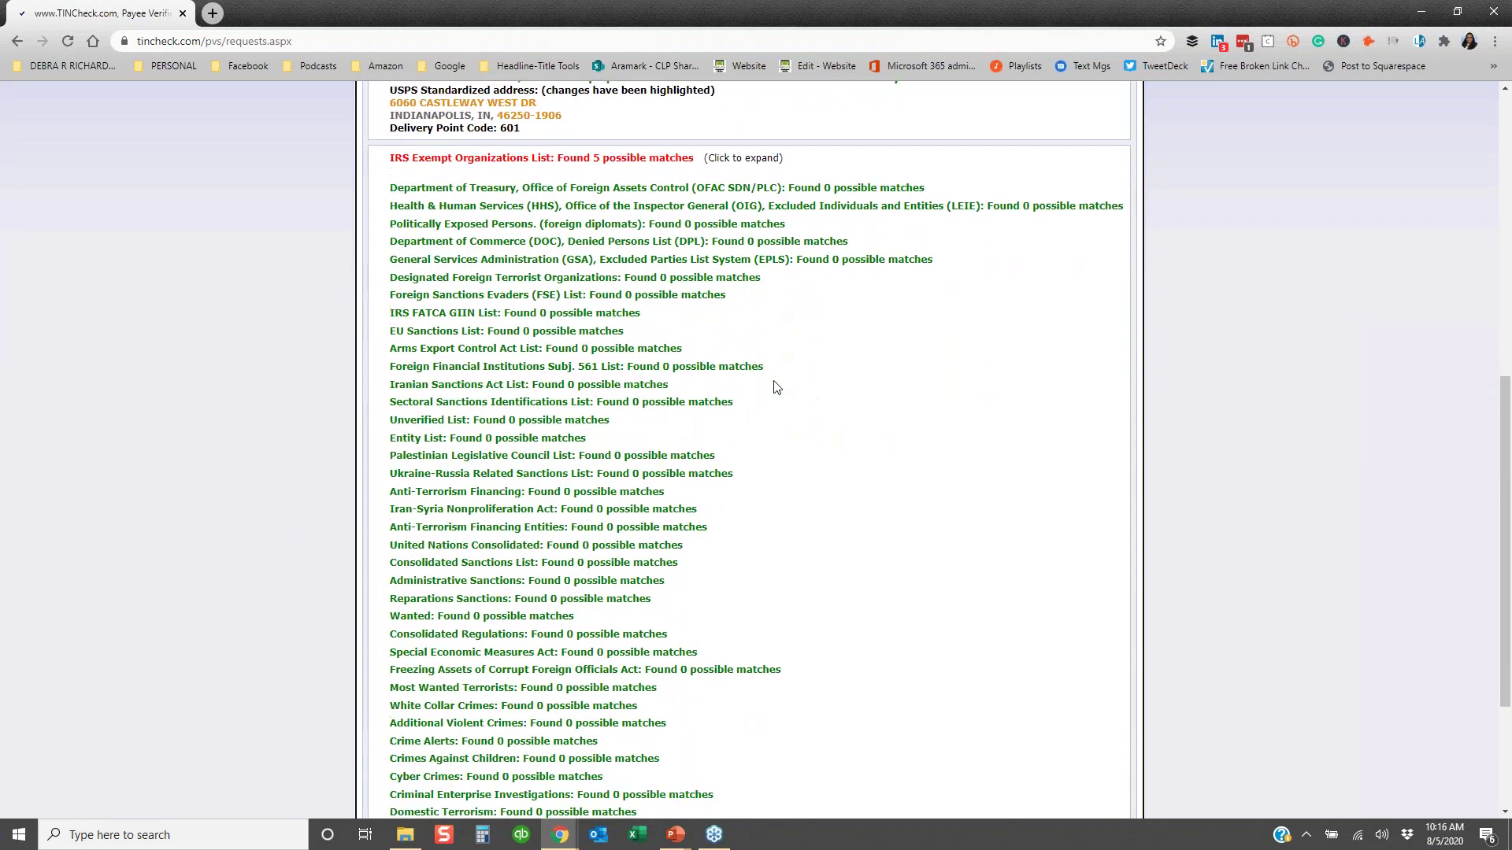
pyautogui.scroll(-1, 775, 387)
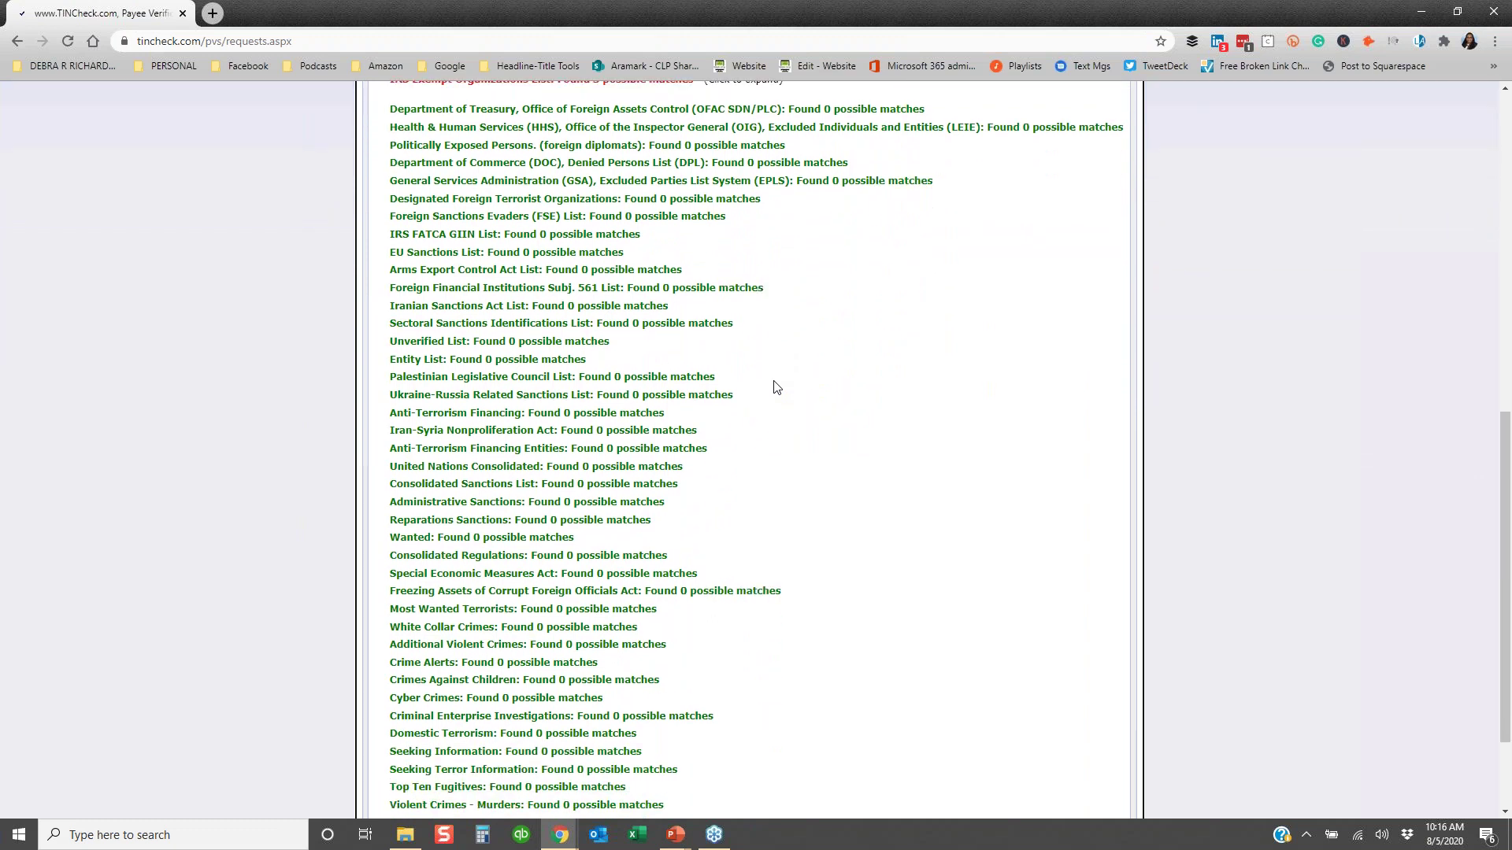
pyautogui.scroll(-1, 776, 388)
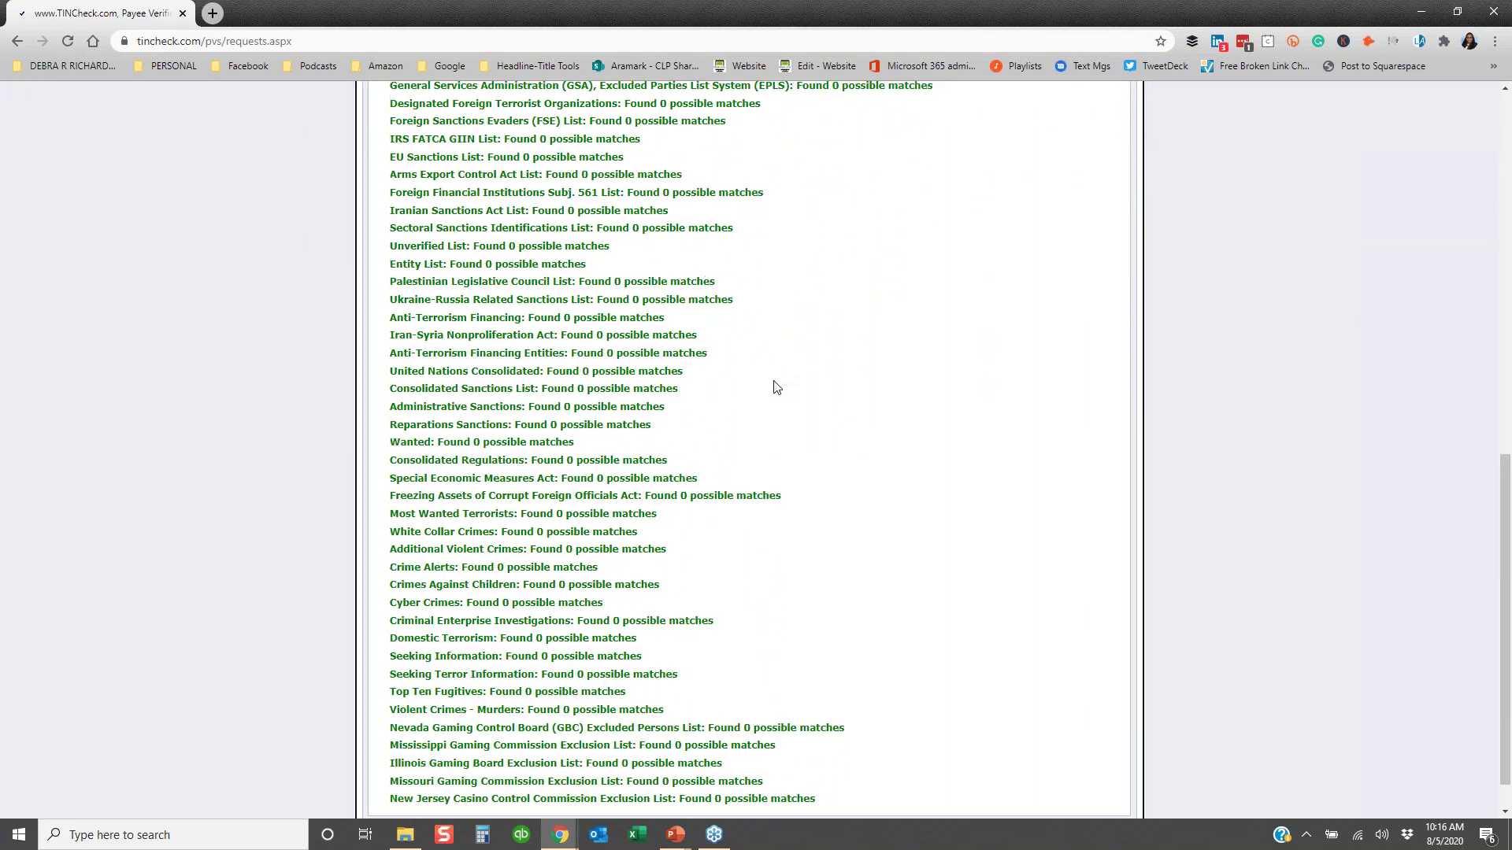
pyautogui.scroll(1, 776, 388)
pyautogui.scroll(-3, 776, 387)
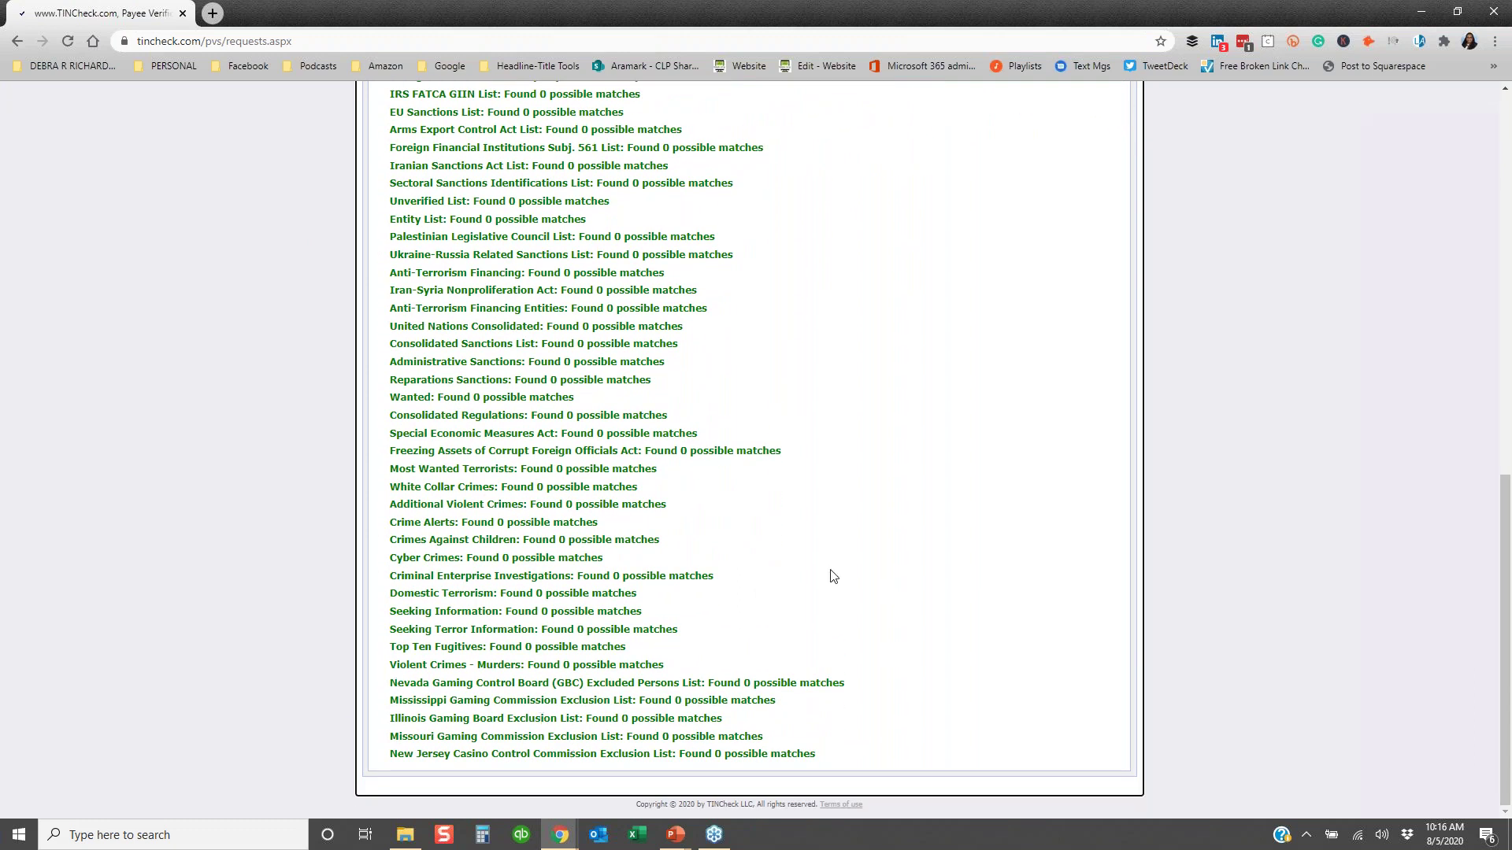
pyautogui.scroll(3, 854, 550)
pyautogui.scroll(2, 854, 551)
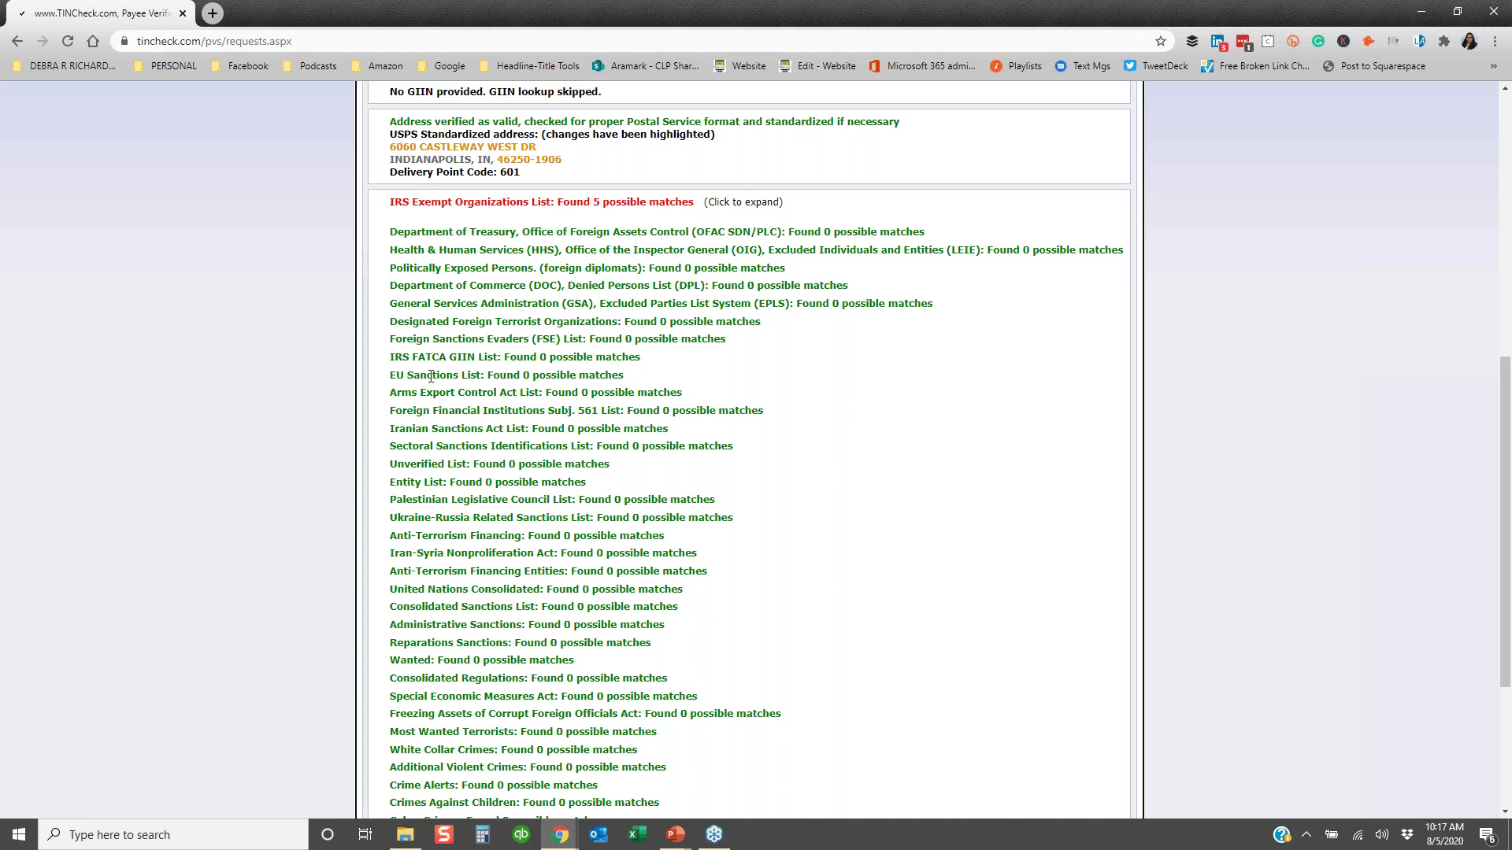
pyautogui.scroll(2, 901, 551)
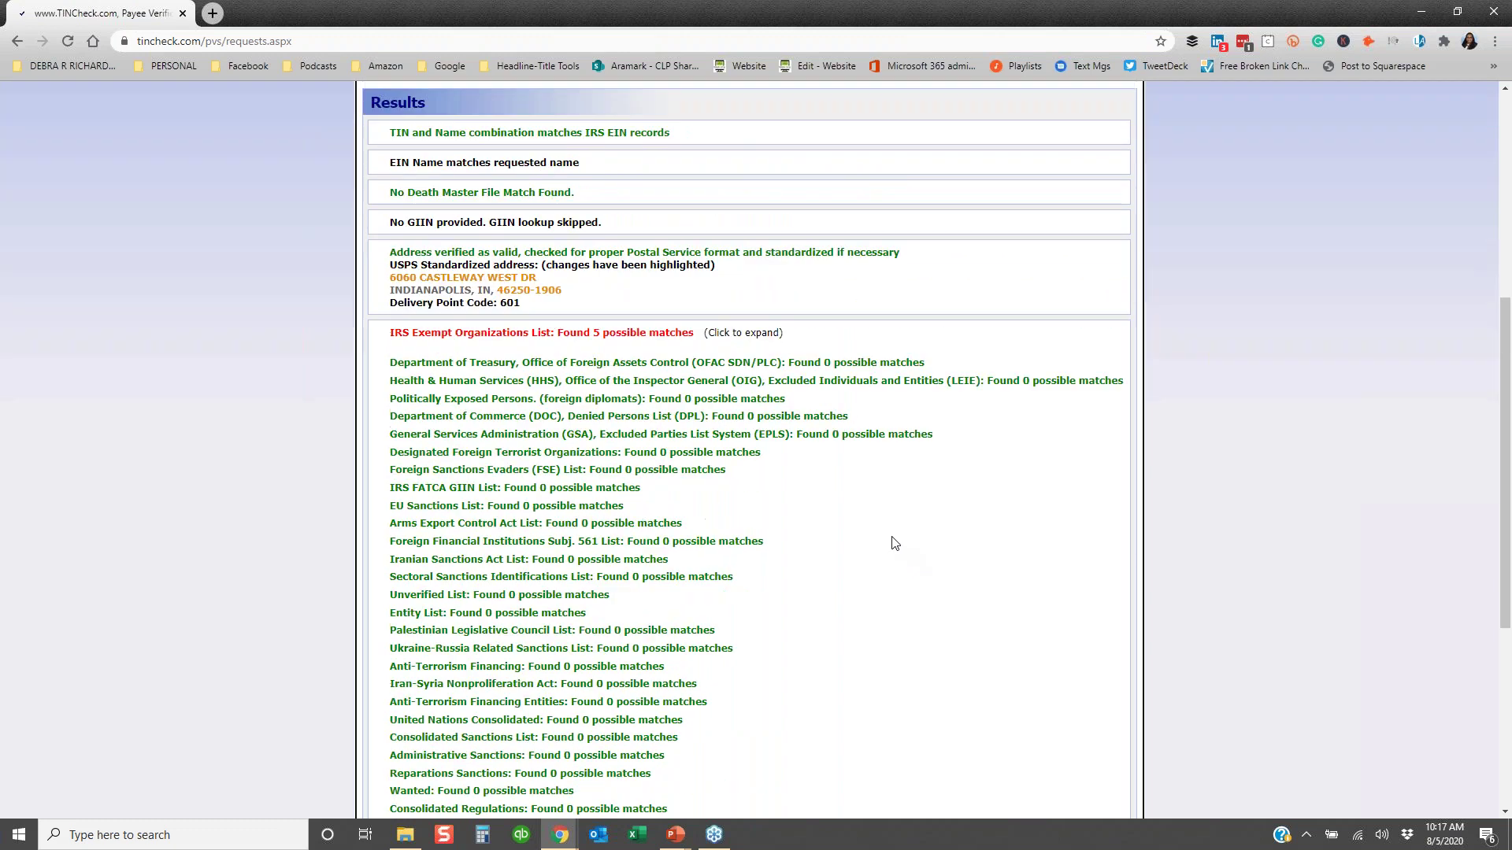
pyautogui.scroll(3, 894, 544)
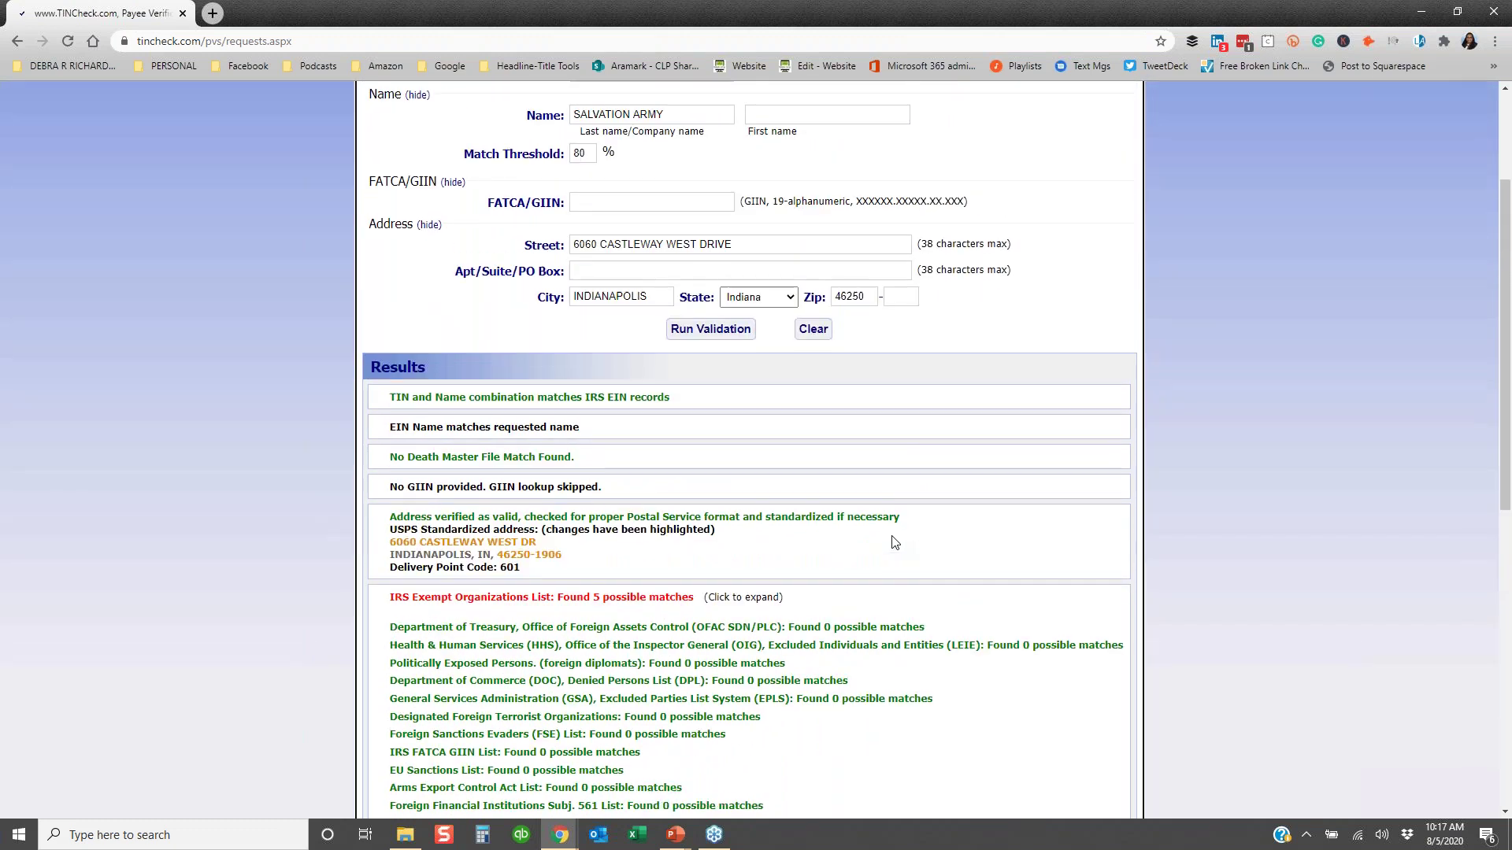
pyautogui.scroll(3, 895, 544)
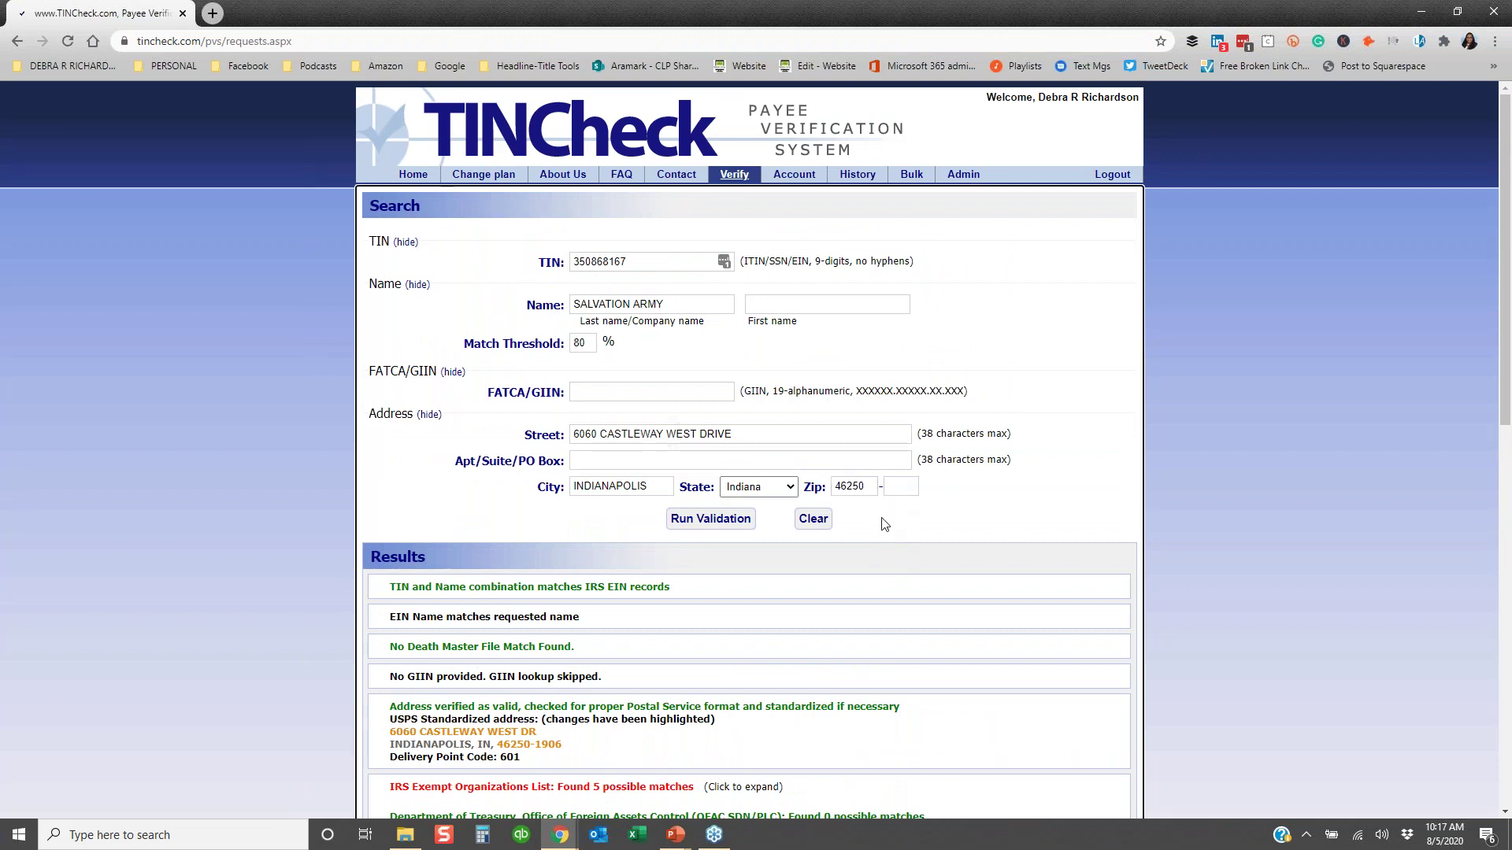
# Step: Clear the Salvation Army lookup and enter the test TIN in the fresh form
pyautogui.click(815, 521)
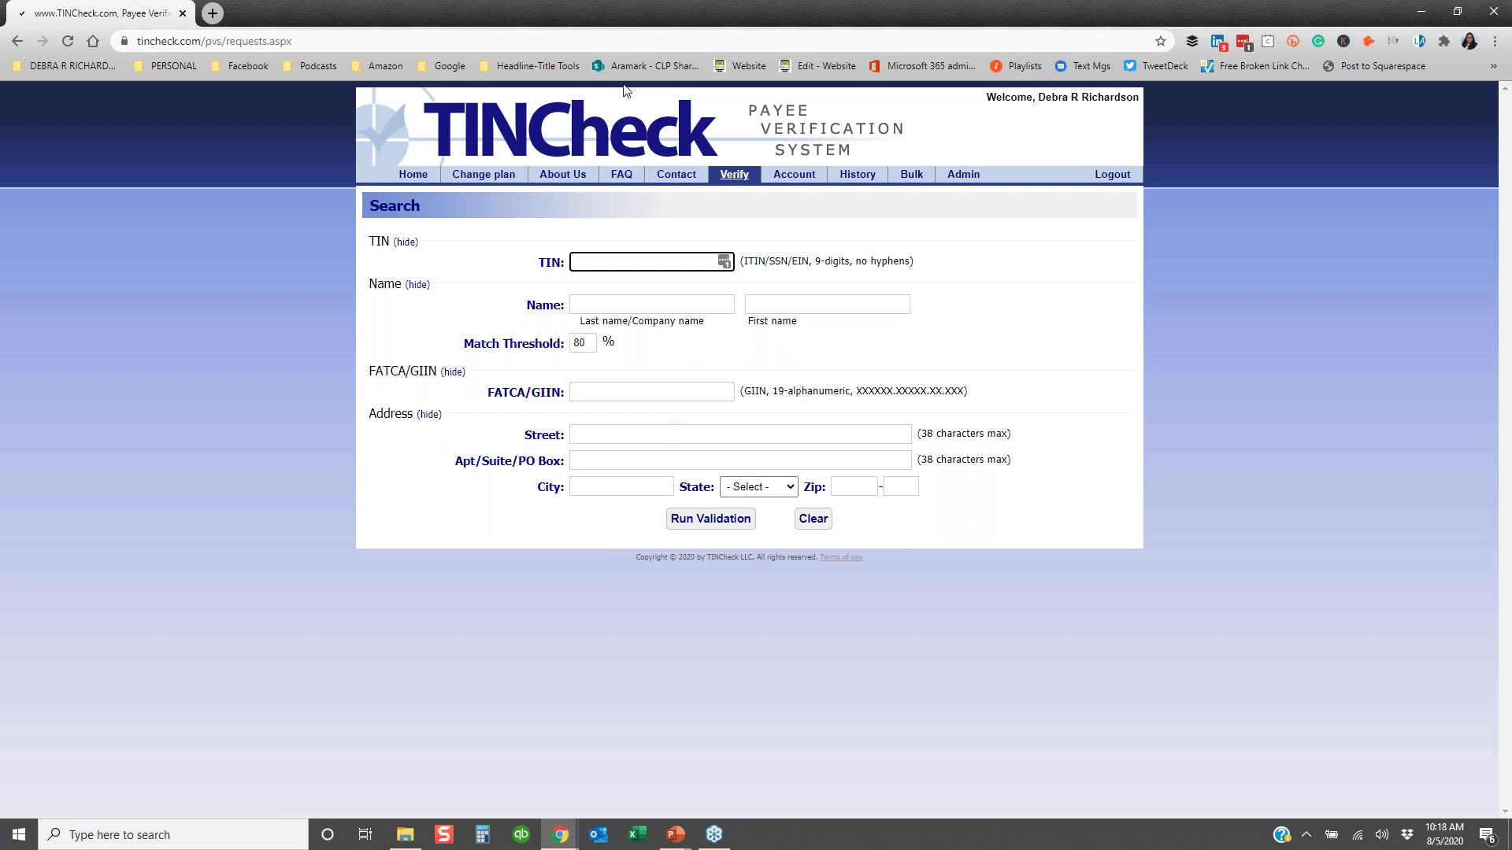
pyautogui.click(628, 303)
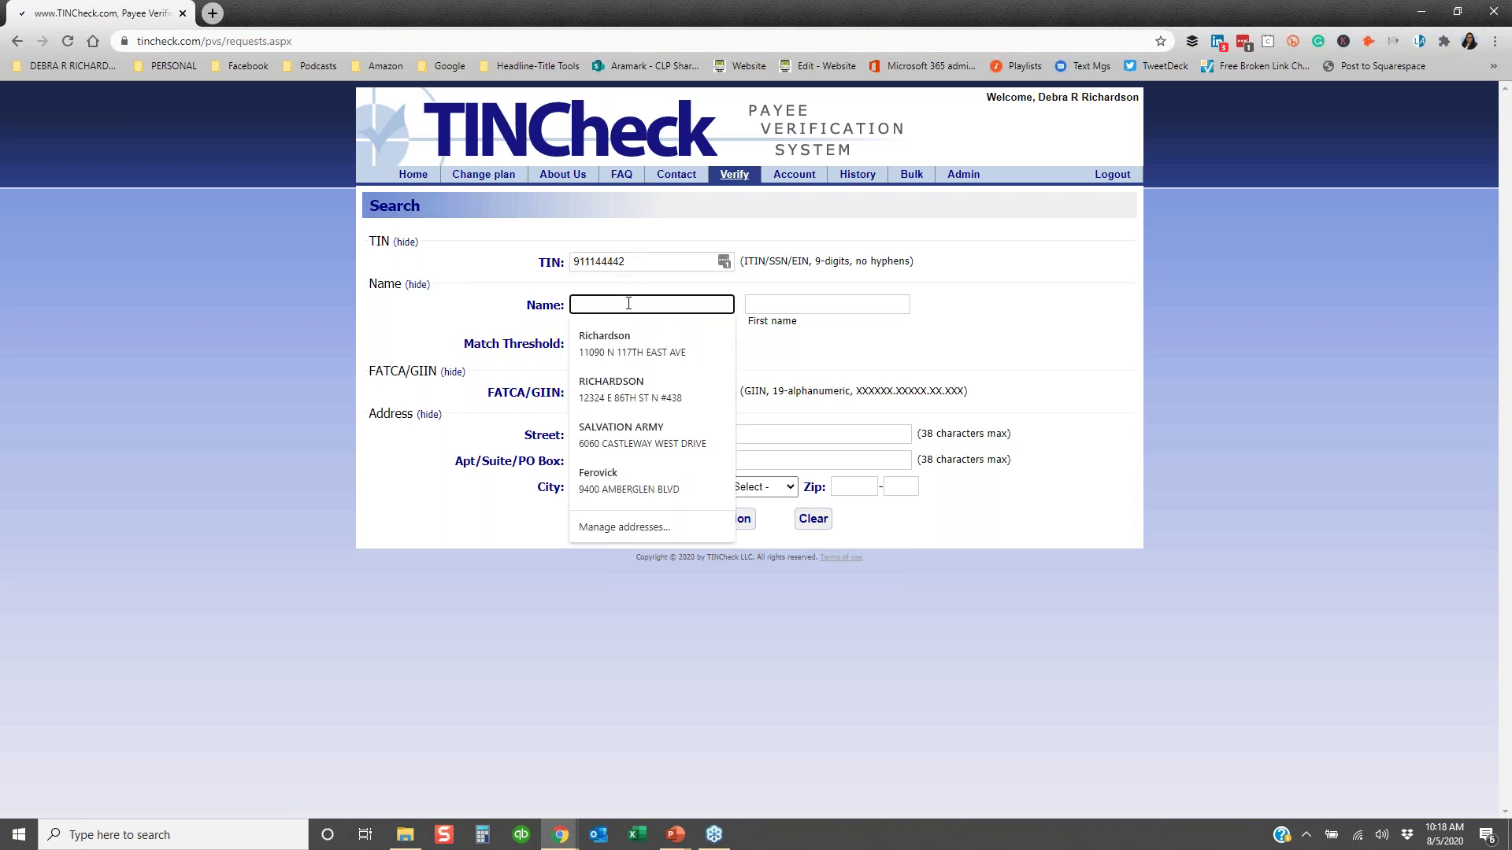
# Step: Dismiss the name suggestions, collapse and re-expand the Name section, and refocus the Name entry
pyautogui.click(498, 307)
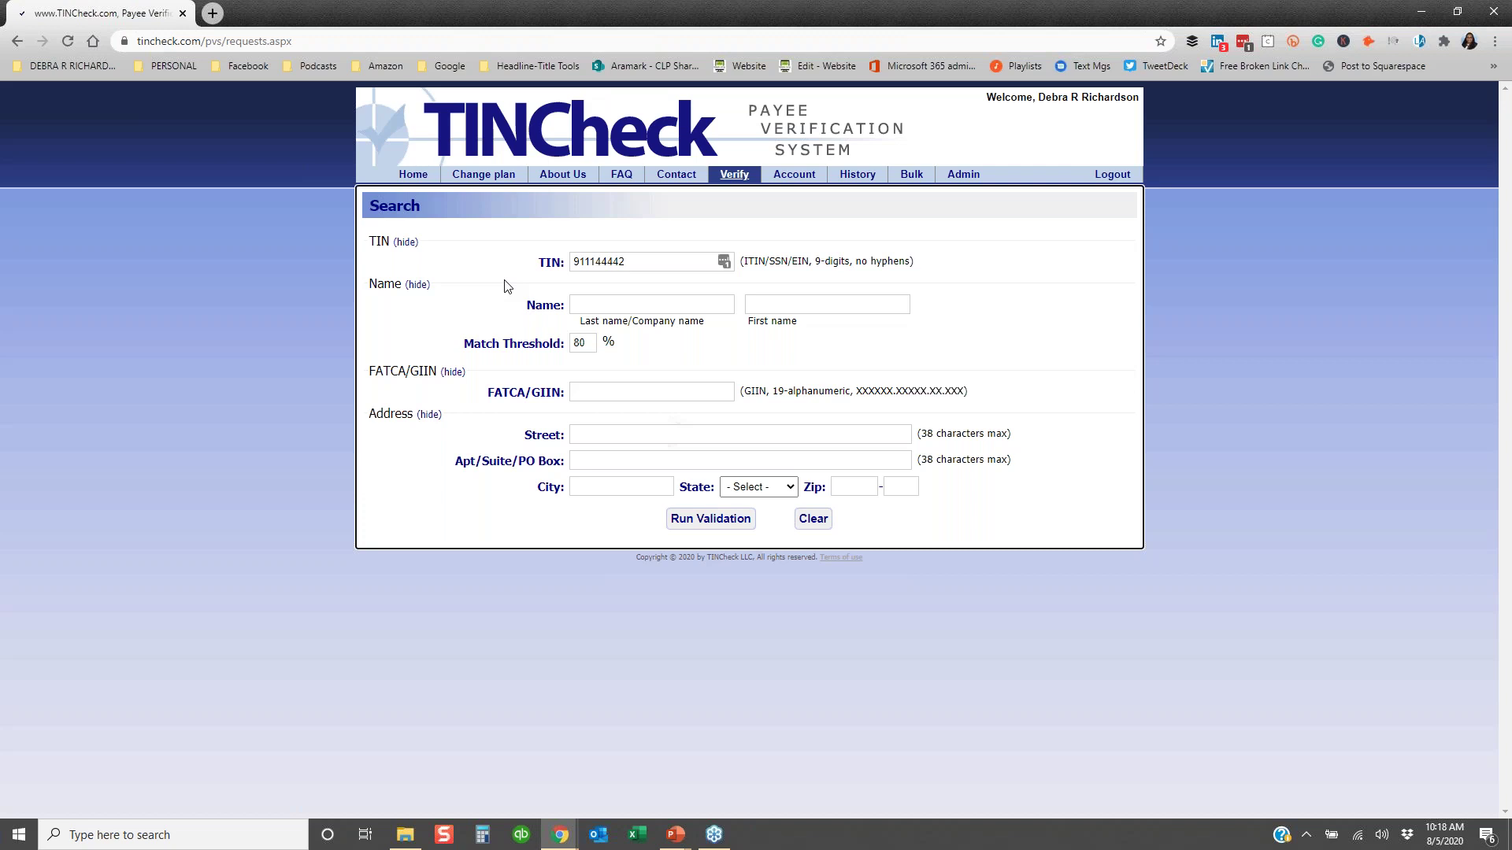
pyautogui.click(590, 304)
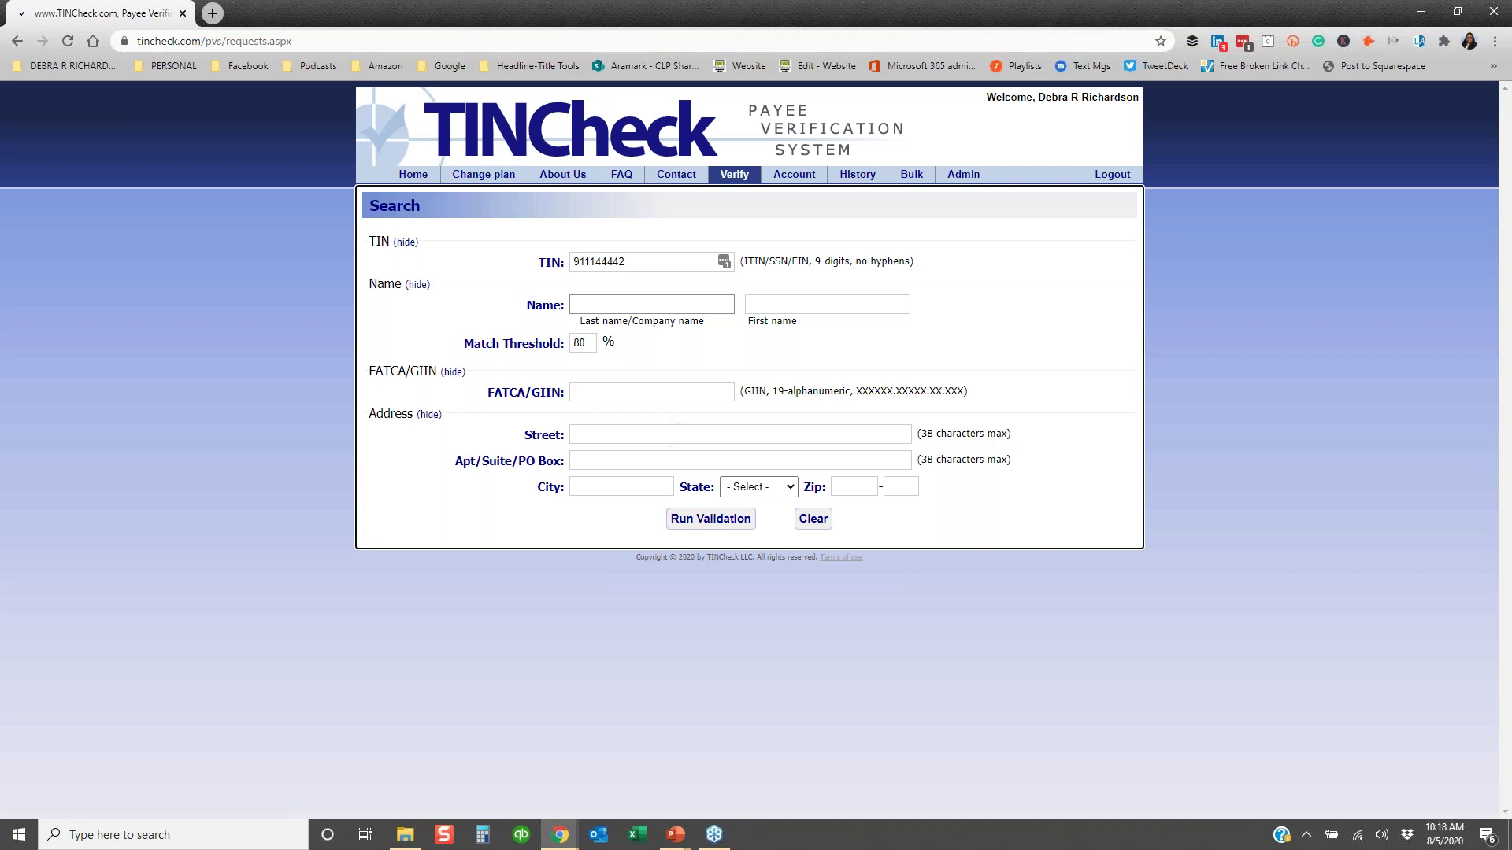
pyautogui.click(590, 302)
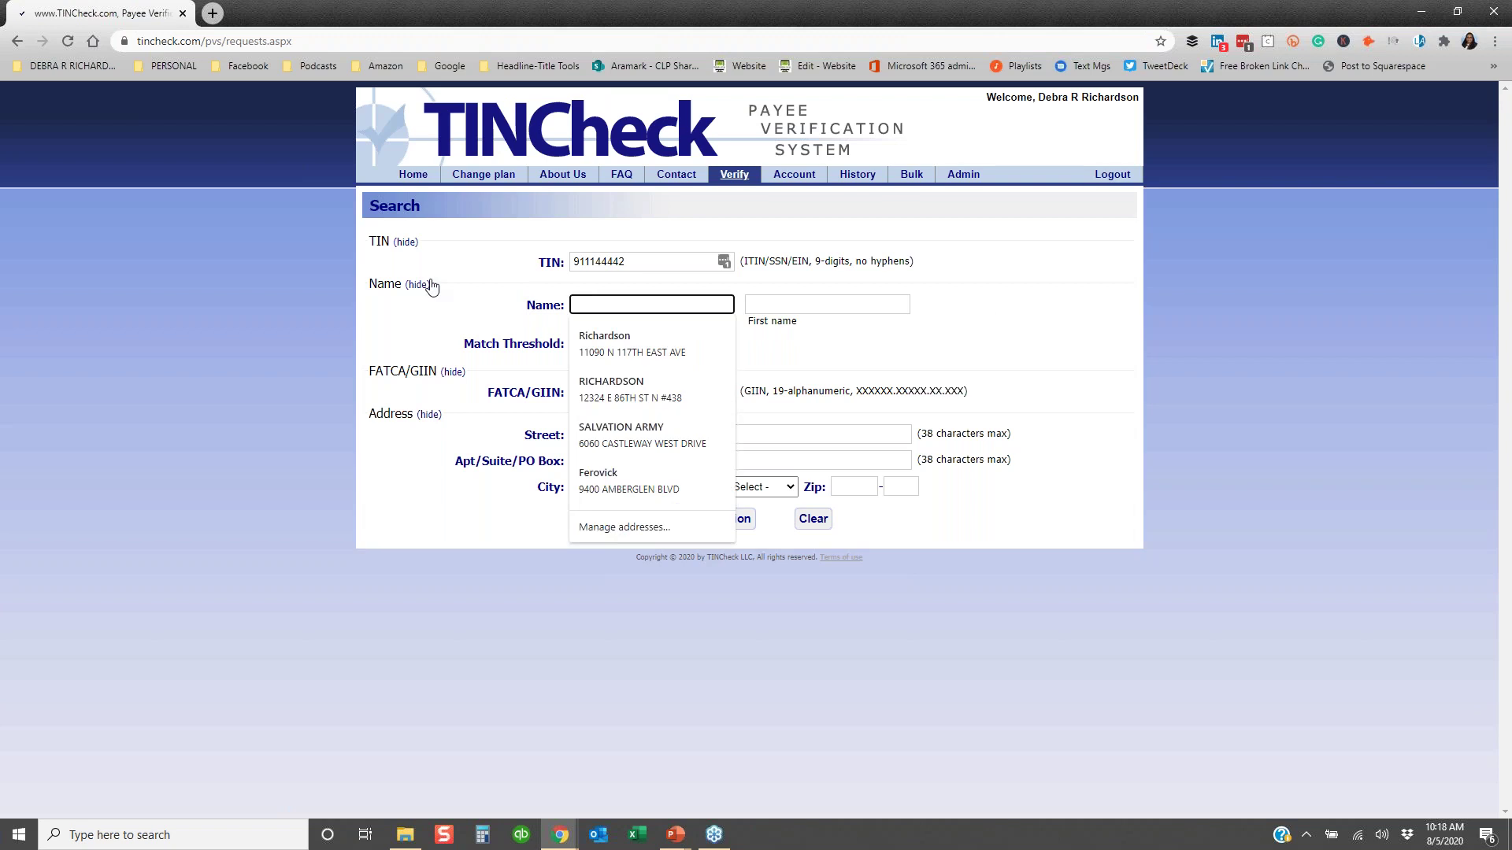
pyautogui.click(425, 285)
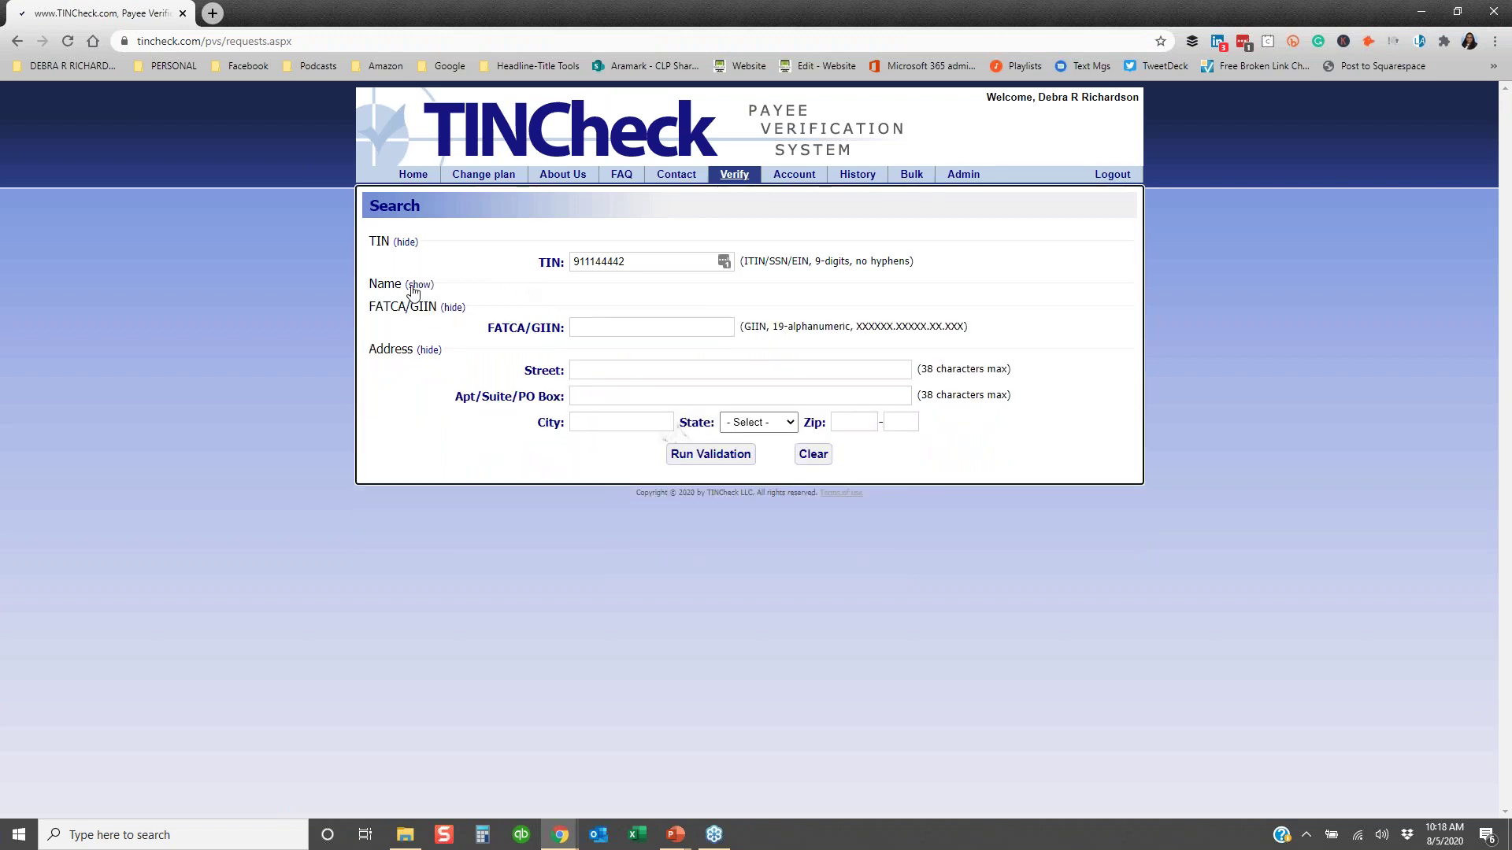
pyautogui.click(419, 284)
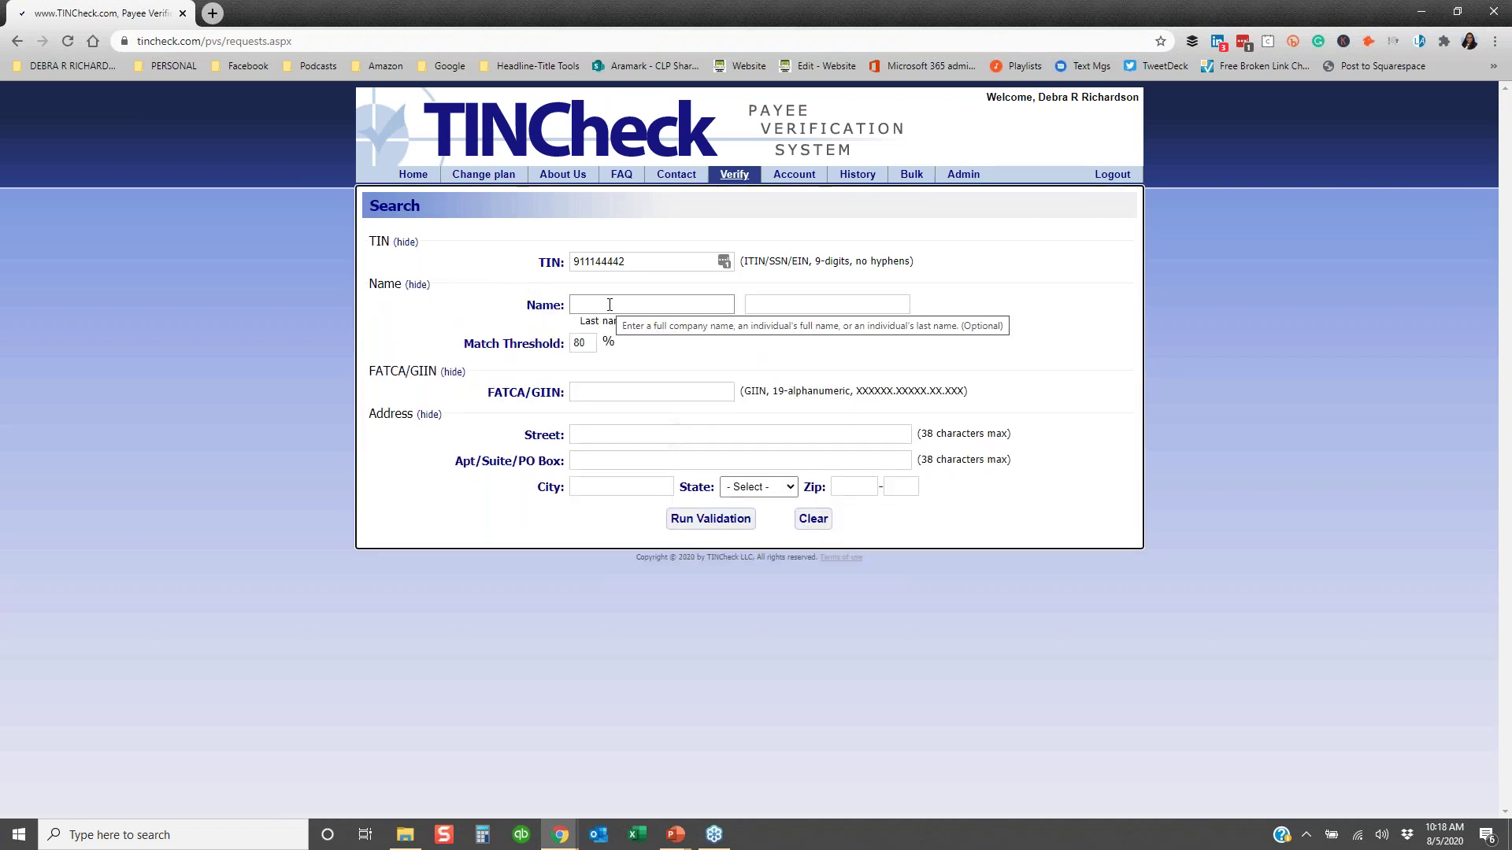
pyautogui.click(609, 305)
# Step: Validate the test TIN against the name TESTING
pyautogui.write('TESTING')
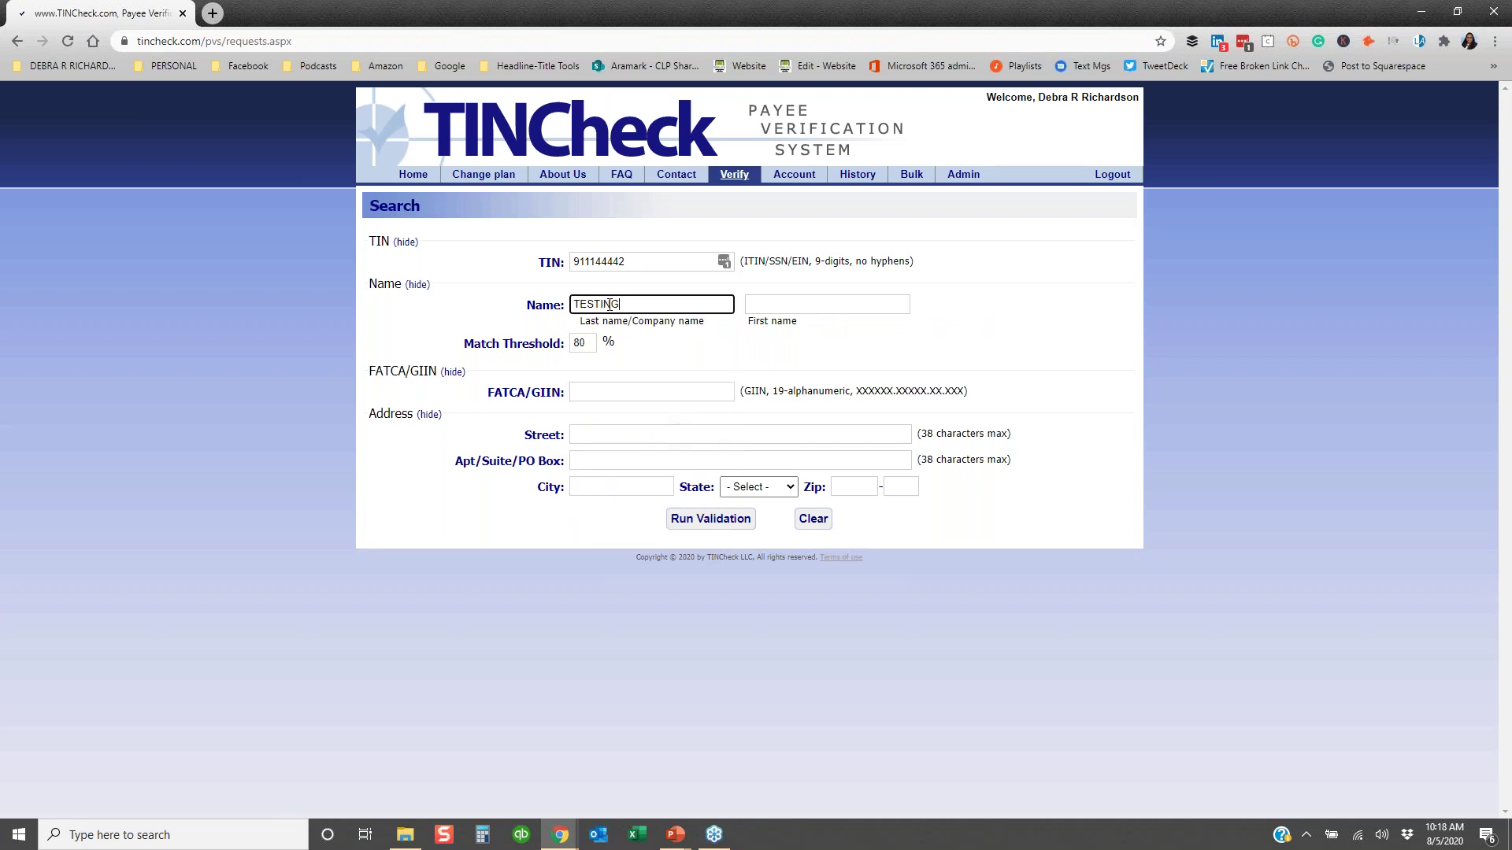
pyautogui.click(704, 519)
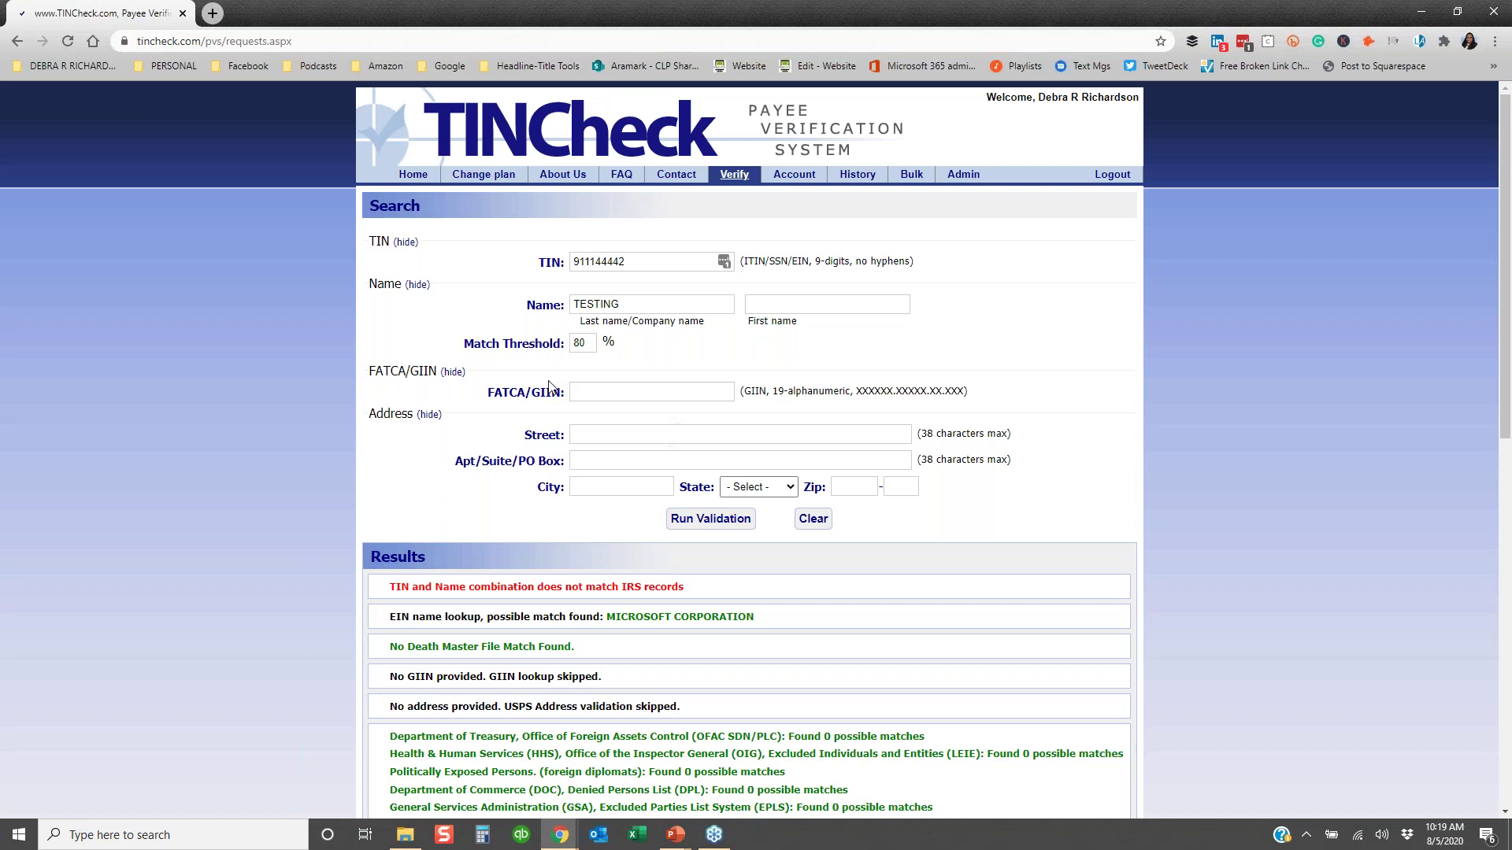
# Step: View the Bulk file history, then switch to the FAQ page
pyautogui.click(912, 176)
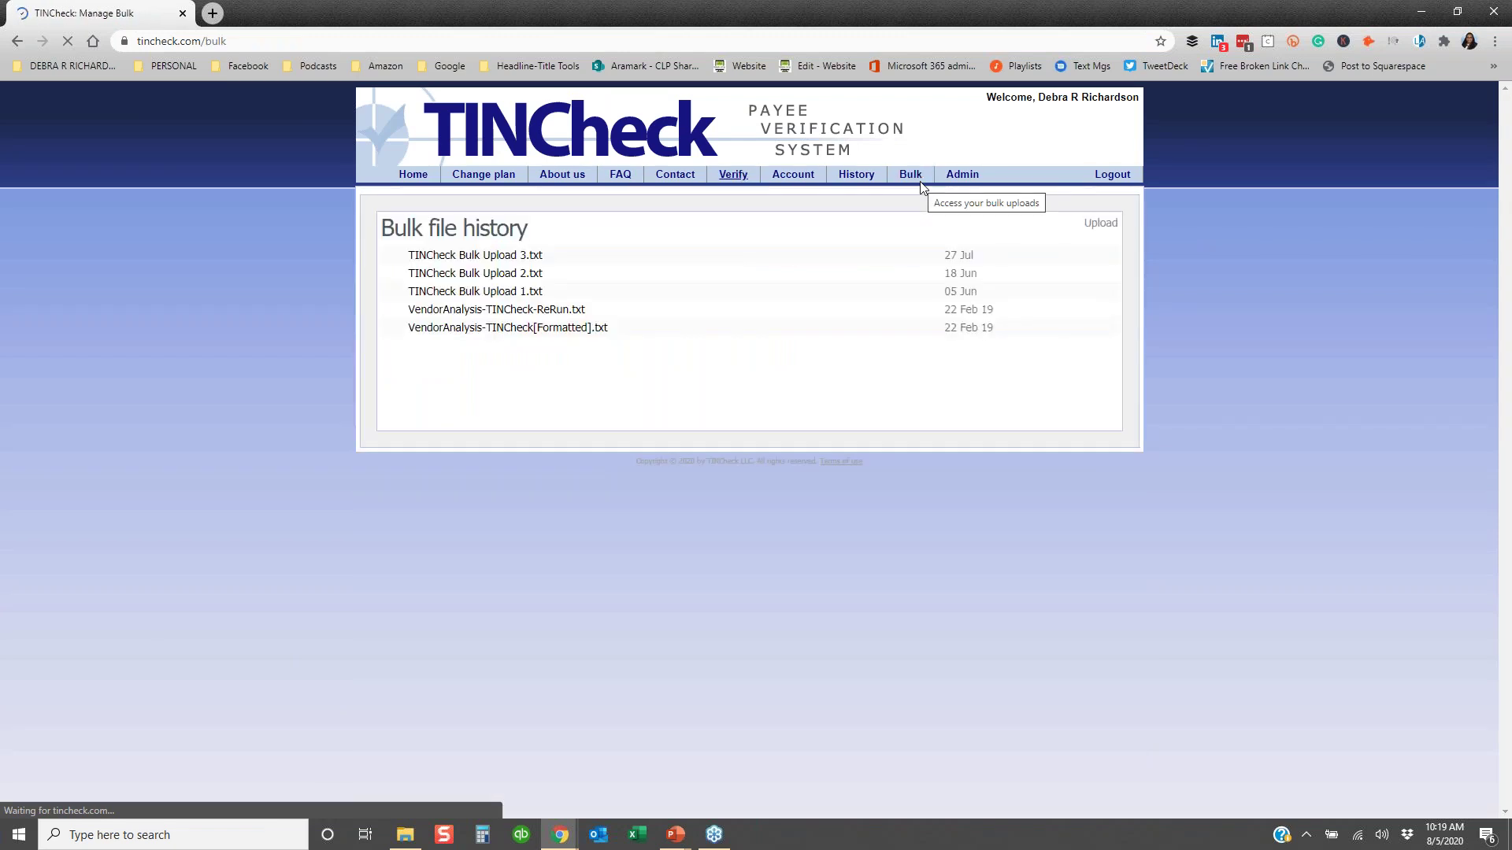
pyautogui.click(619, 175)
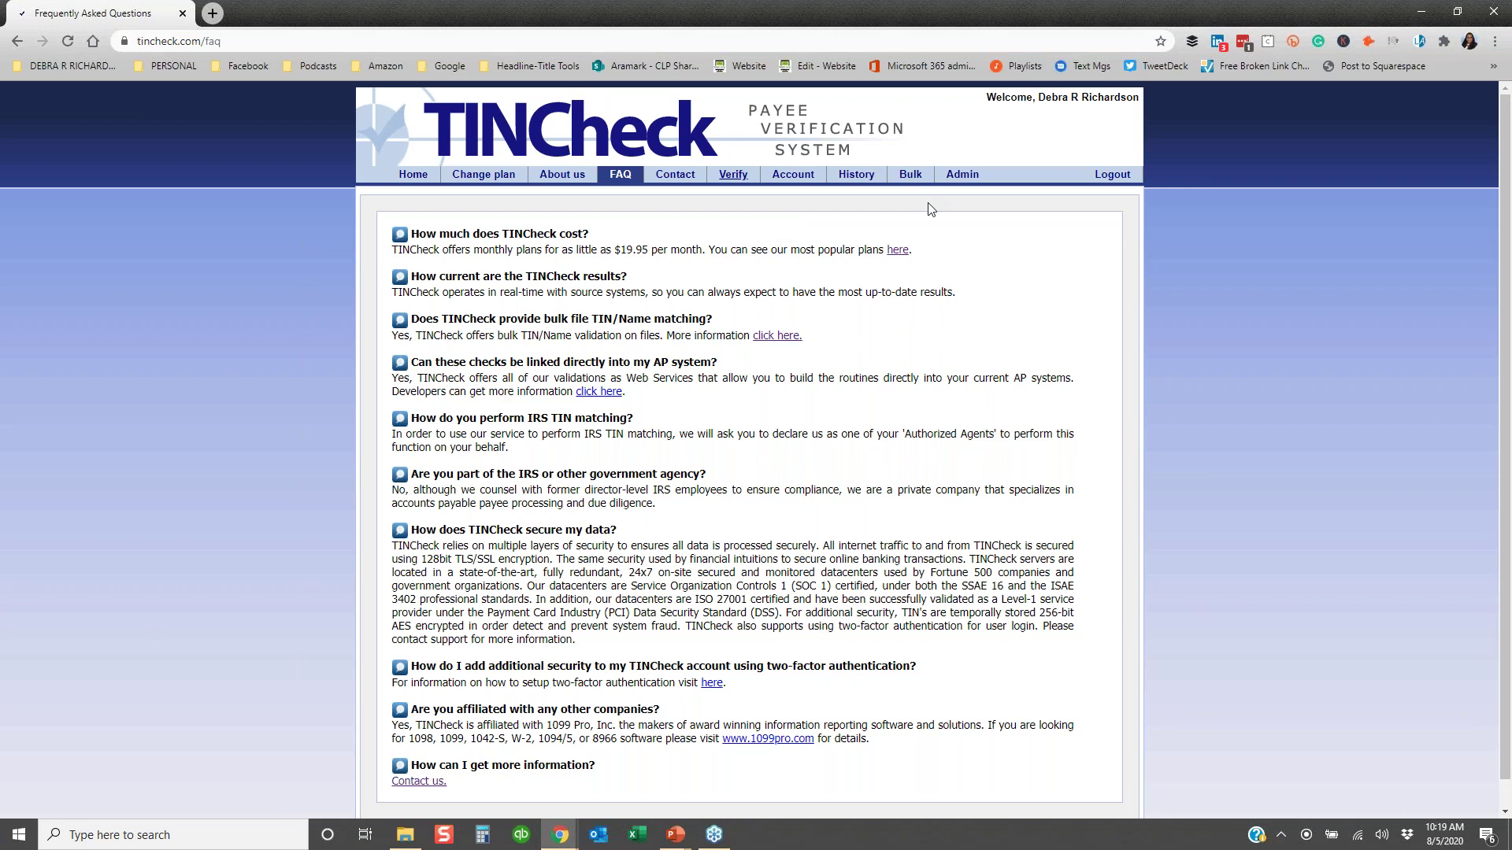
# Step: Open the Bulk File Upload Instructions & Specifications from the bulk FAQ answer and read through them
pyautogui.click(772, 339)
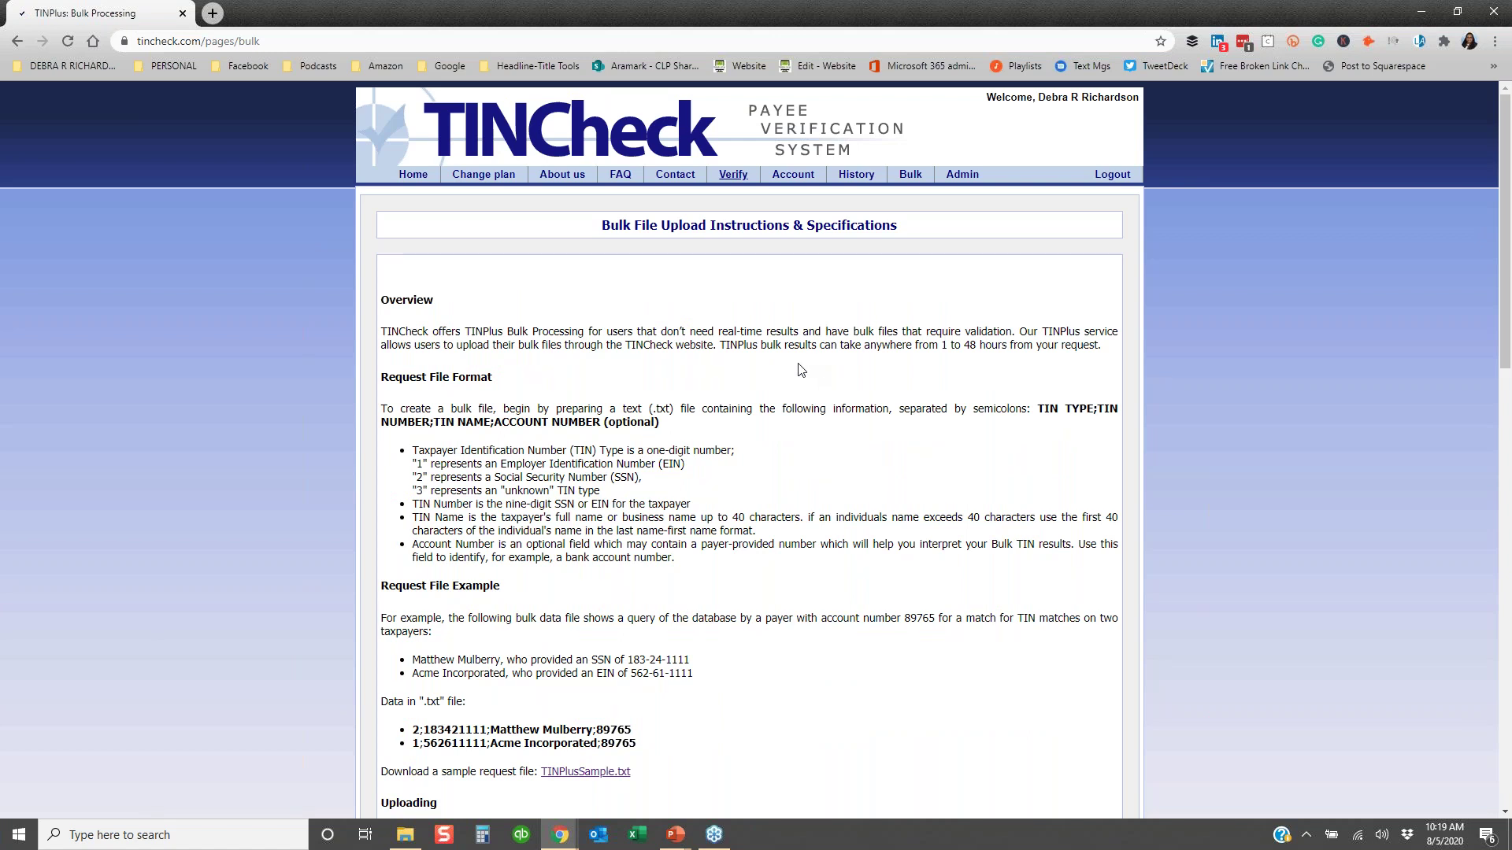
pyautogui.scroll(-2, 801, 370)
pyautogui.scroll(-2, 795, 363)
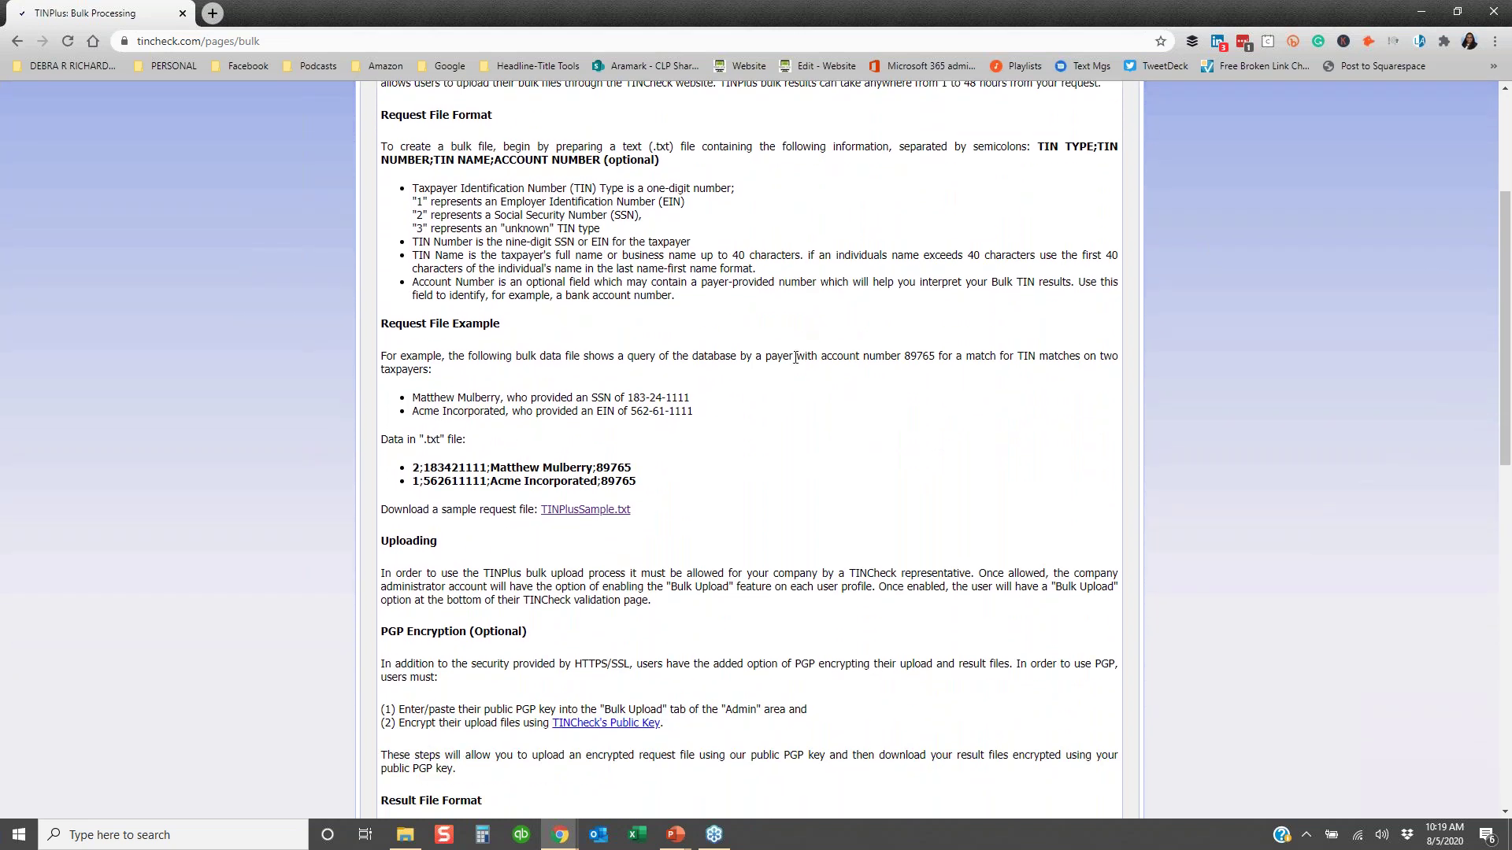
pyautogui.scroll(-1, 796, 359)
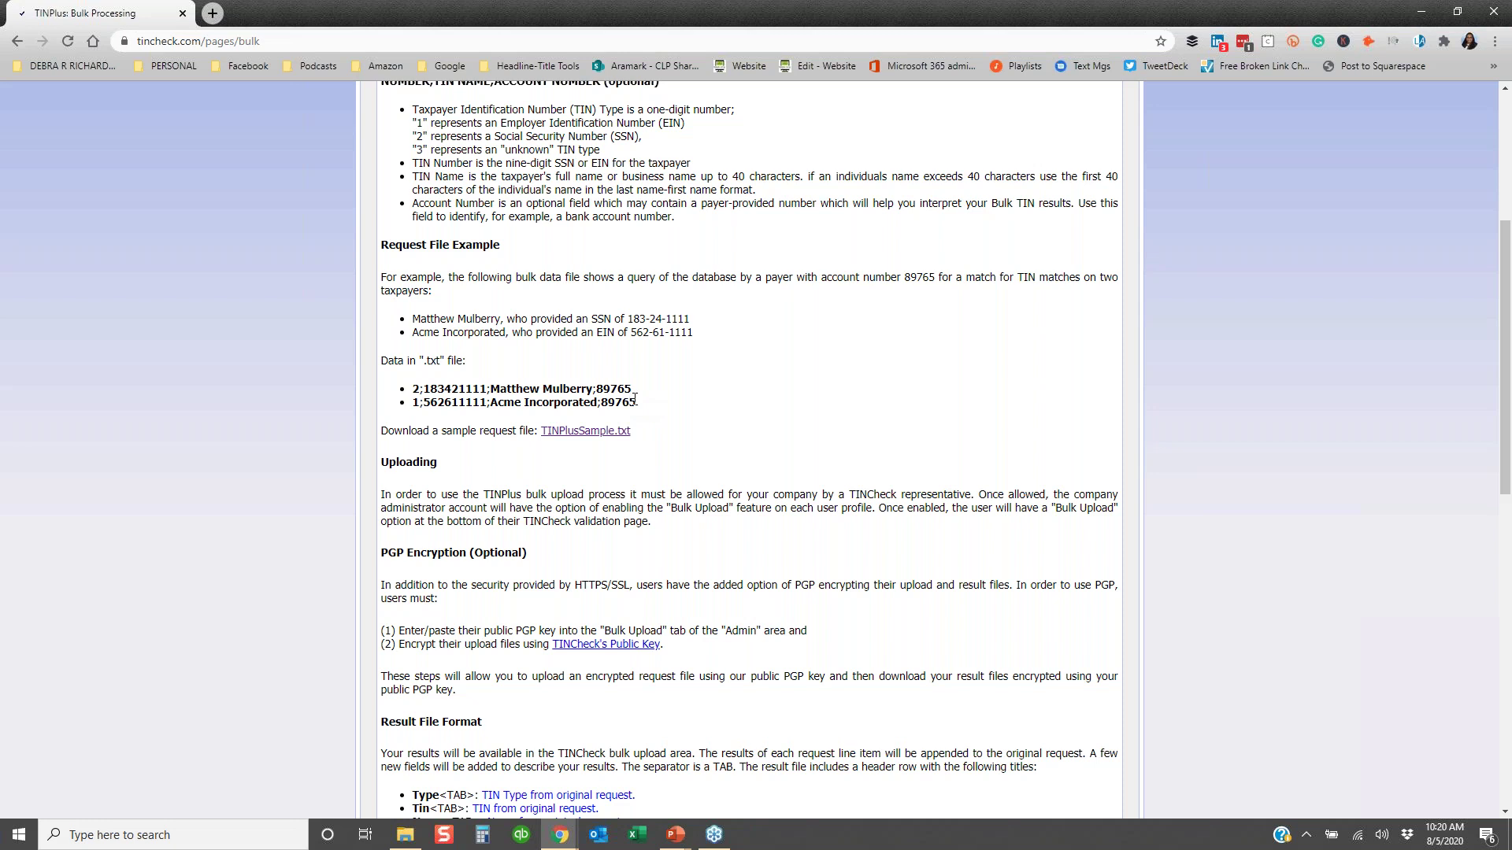
pyautogui.scroll(-1, 639, 390)
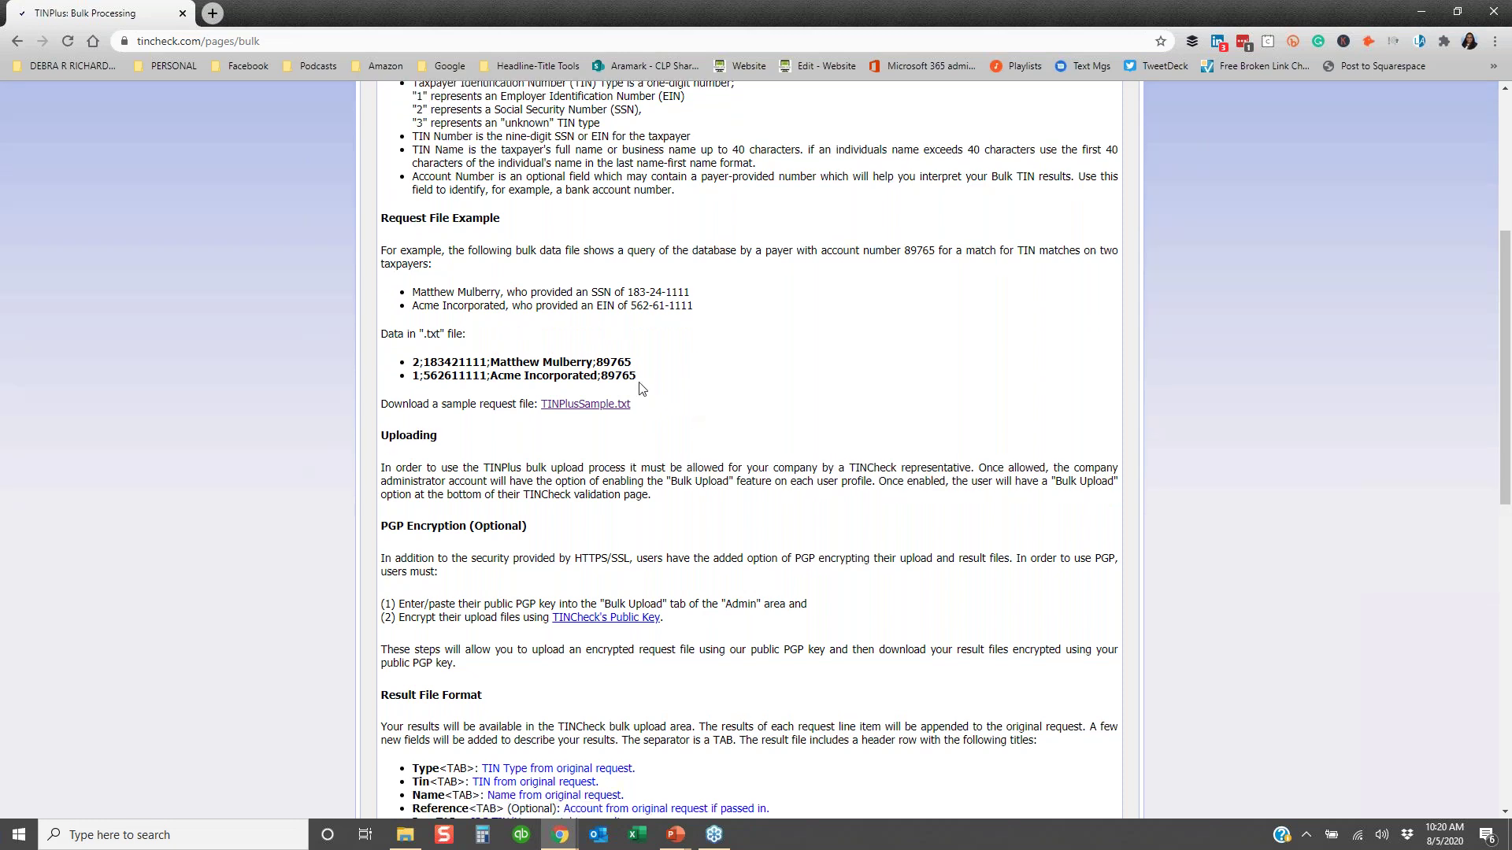
pyautogui.scroll(-3, 675, 380)
pyautogui.scroll(-1, 675, 380)
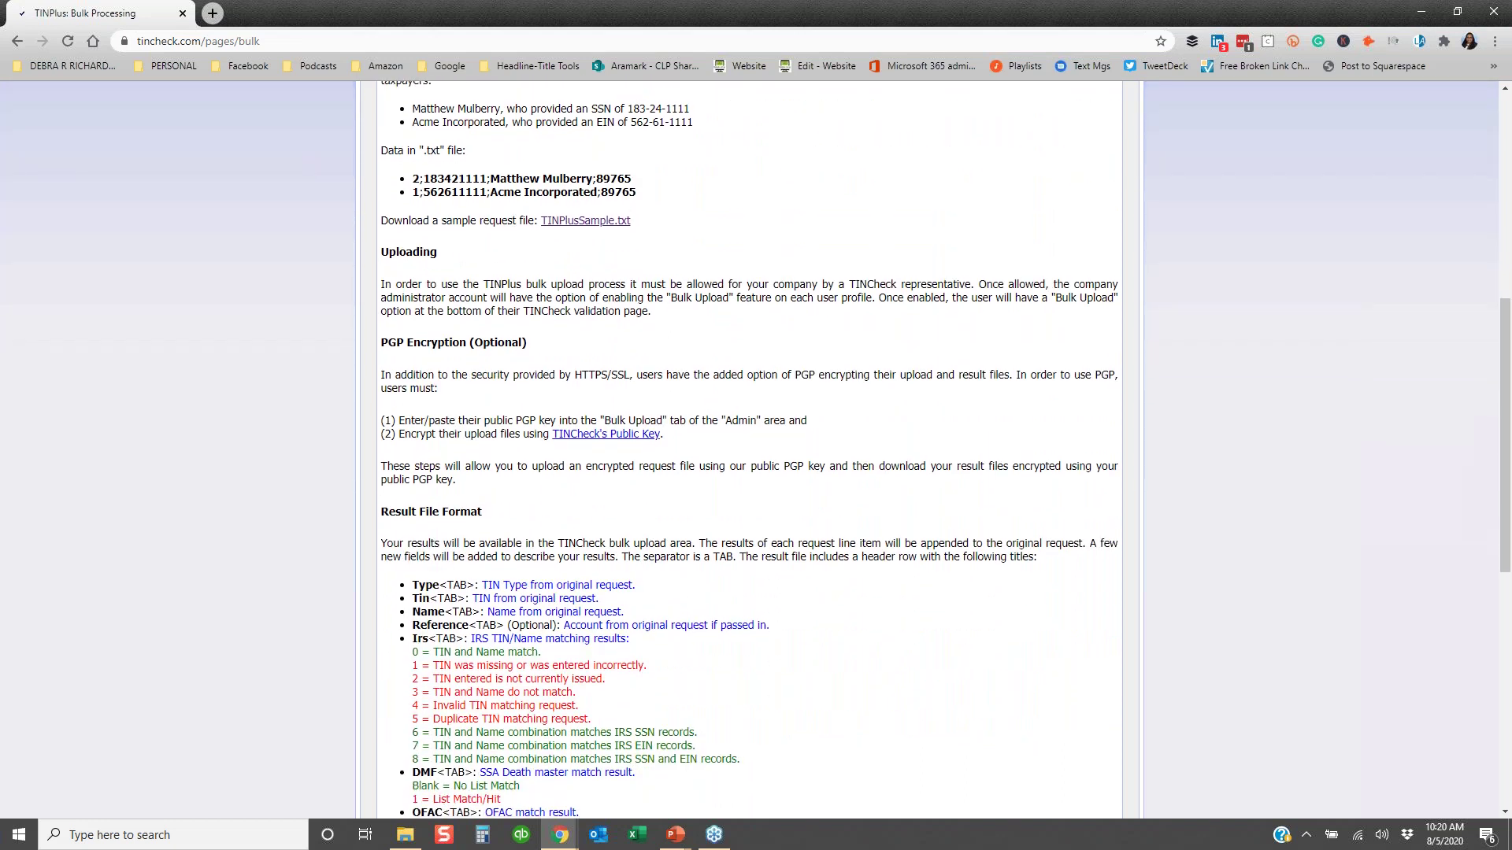
pyautogui.scroll(-4, 750, 449)
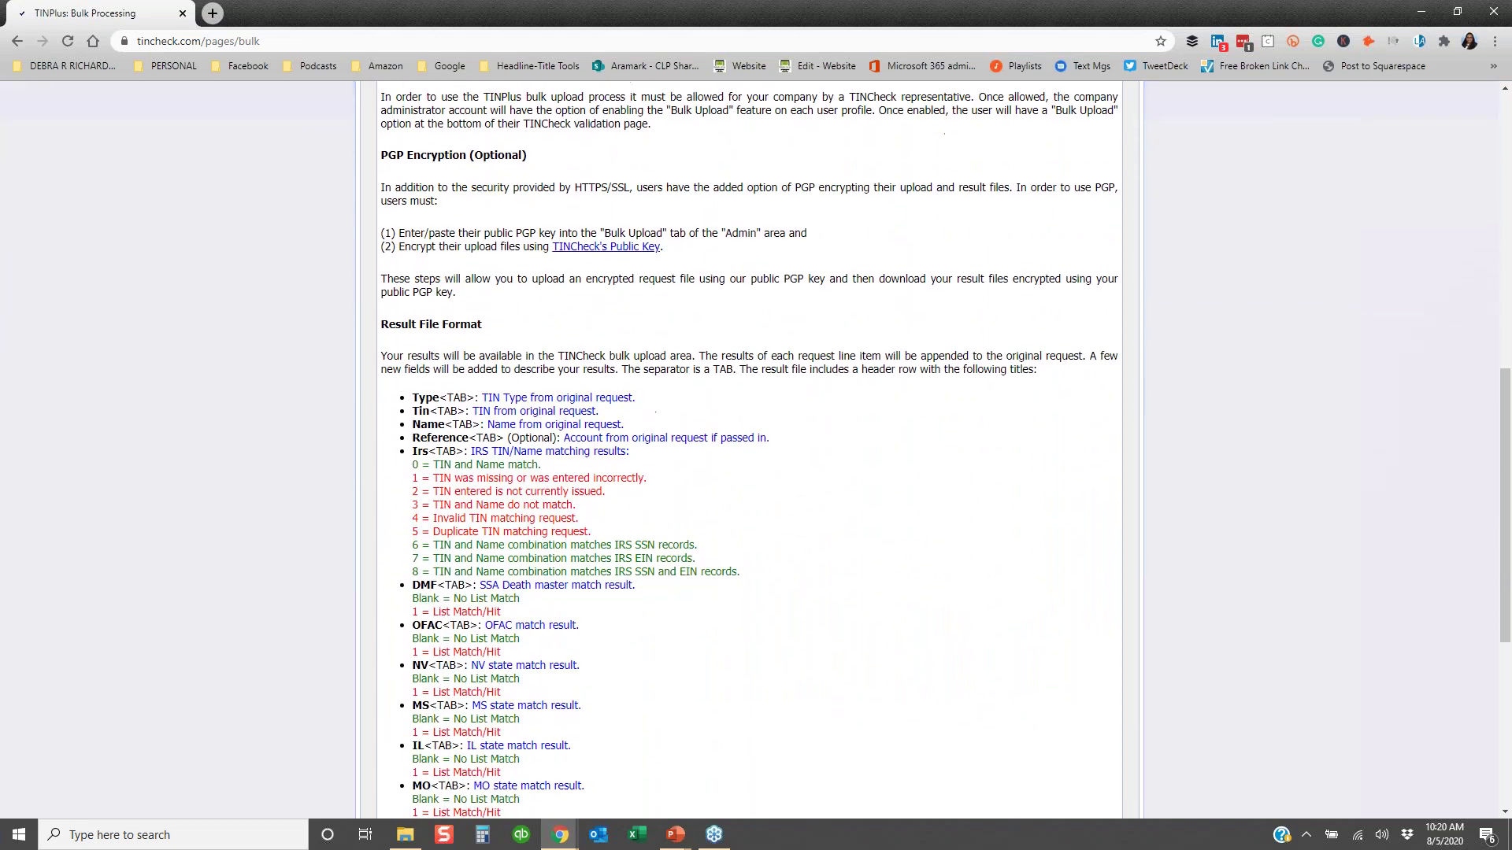
pyautogui.scroll(-2, 674, 379)
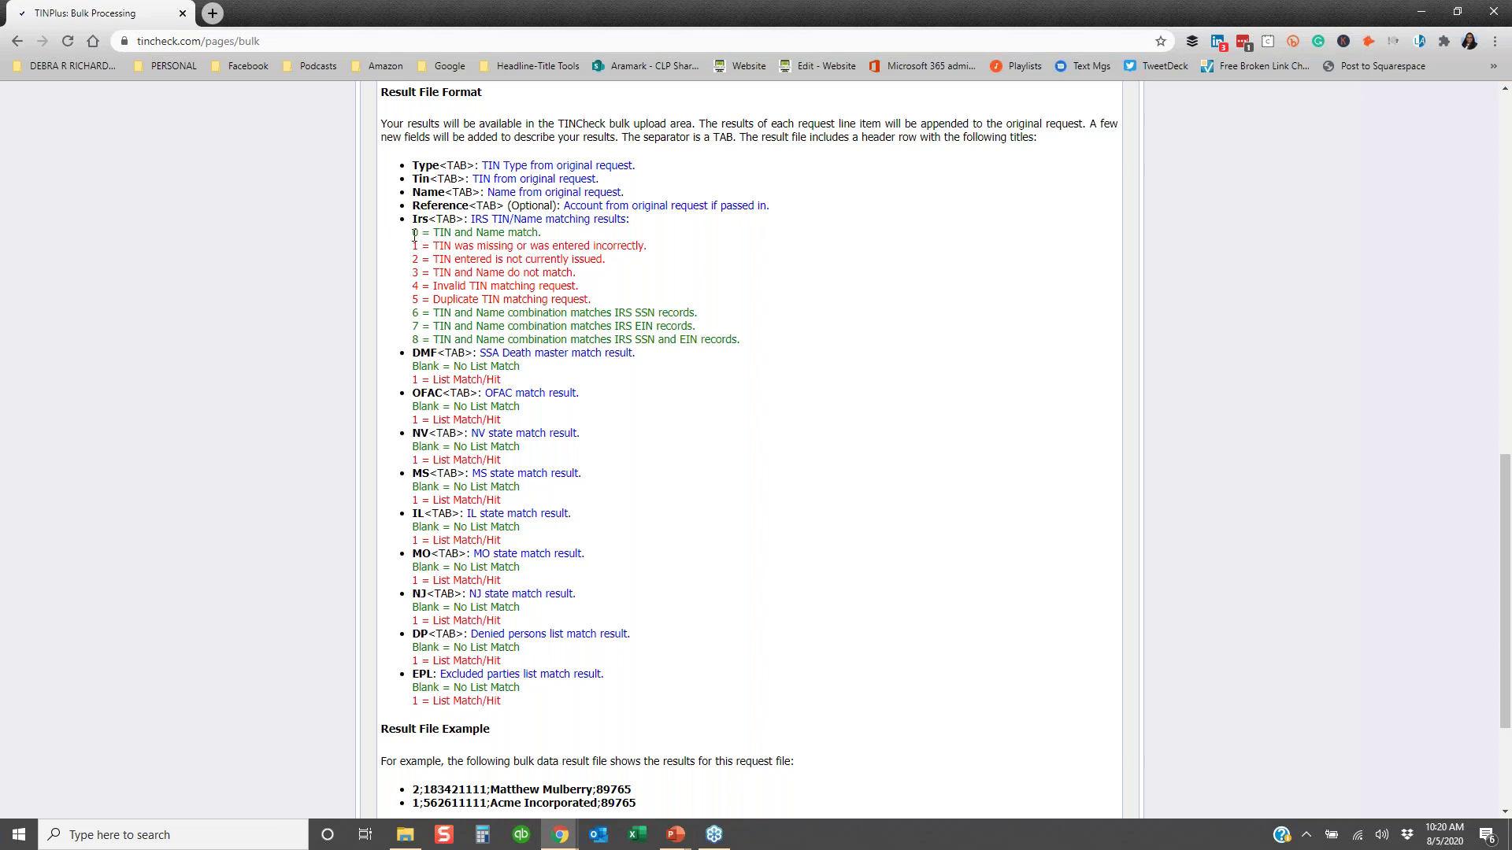
# Step: Highlight the IRS result codes 0 through 8, then advance to the Smarty Streets slide
pyautogui.moveTo(415, 232); pyautogui.dragTo(760, 347)
pyautogui.click(850, 337)
pyautogui.scroll(-1, 735, 642)
pyautogui.scroll(-1, 735, 643)
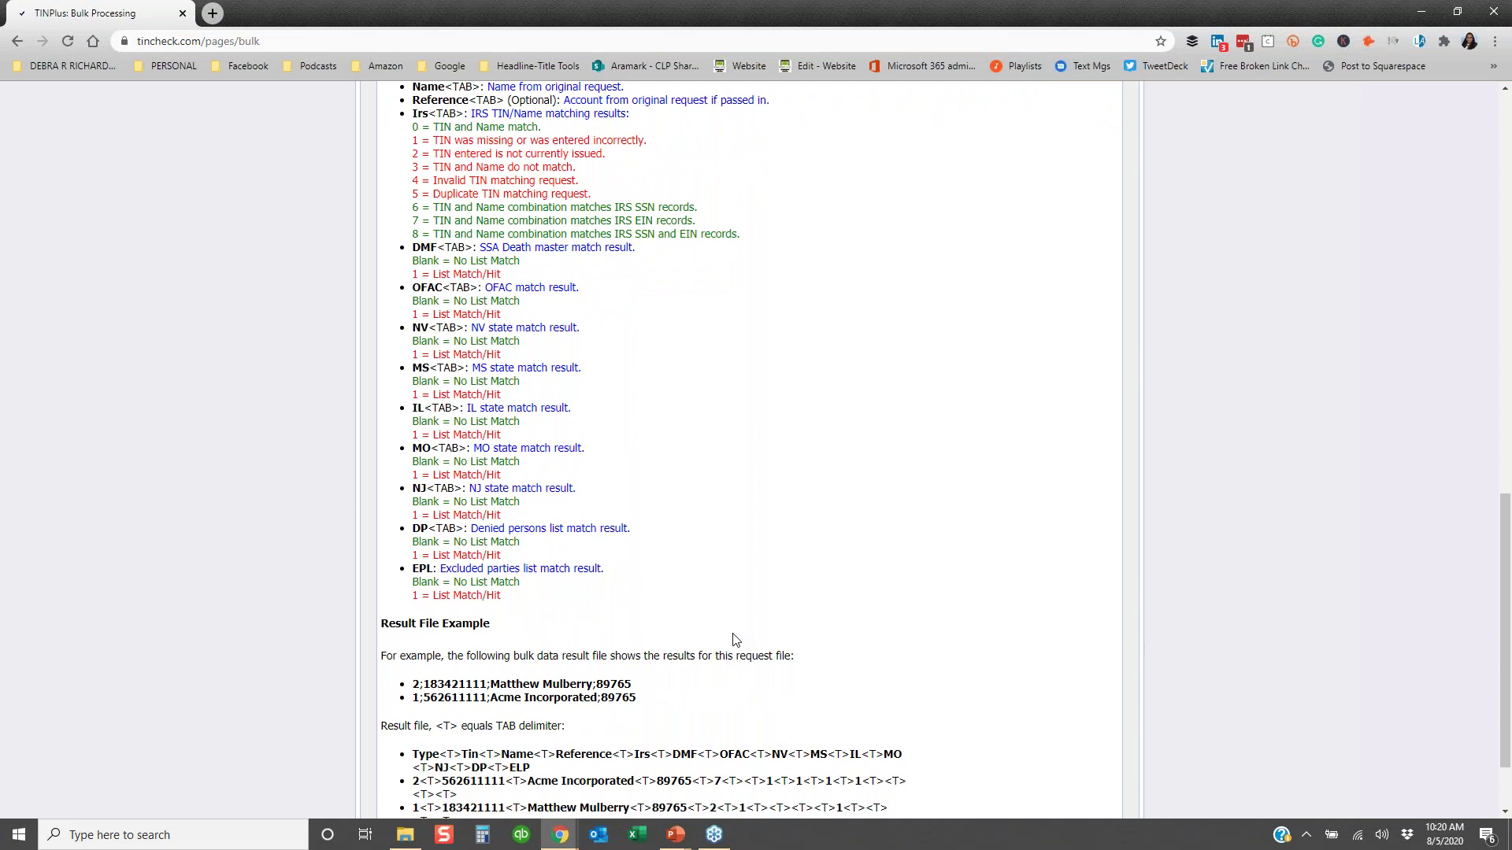
pyautogui.scroll(2, 736, 641)
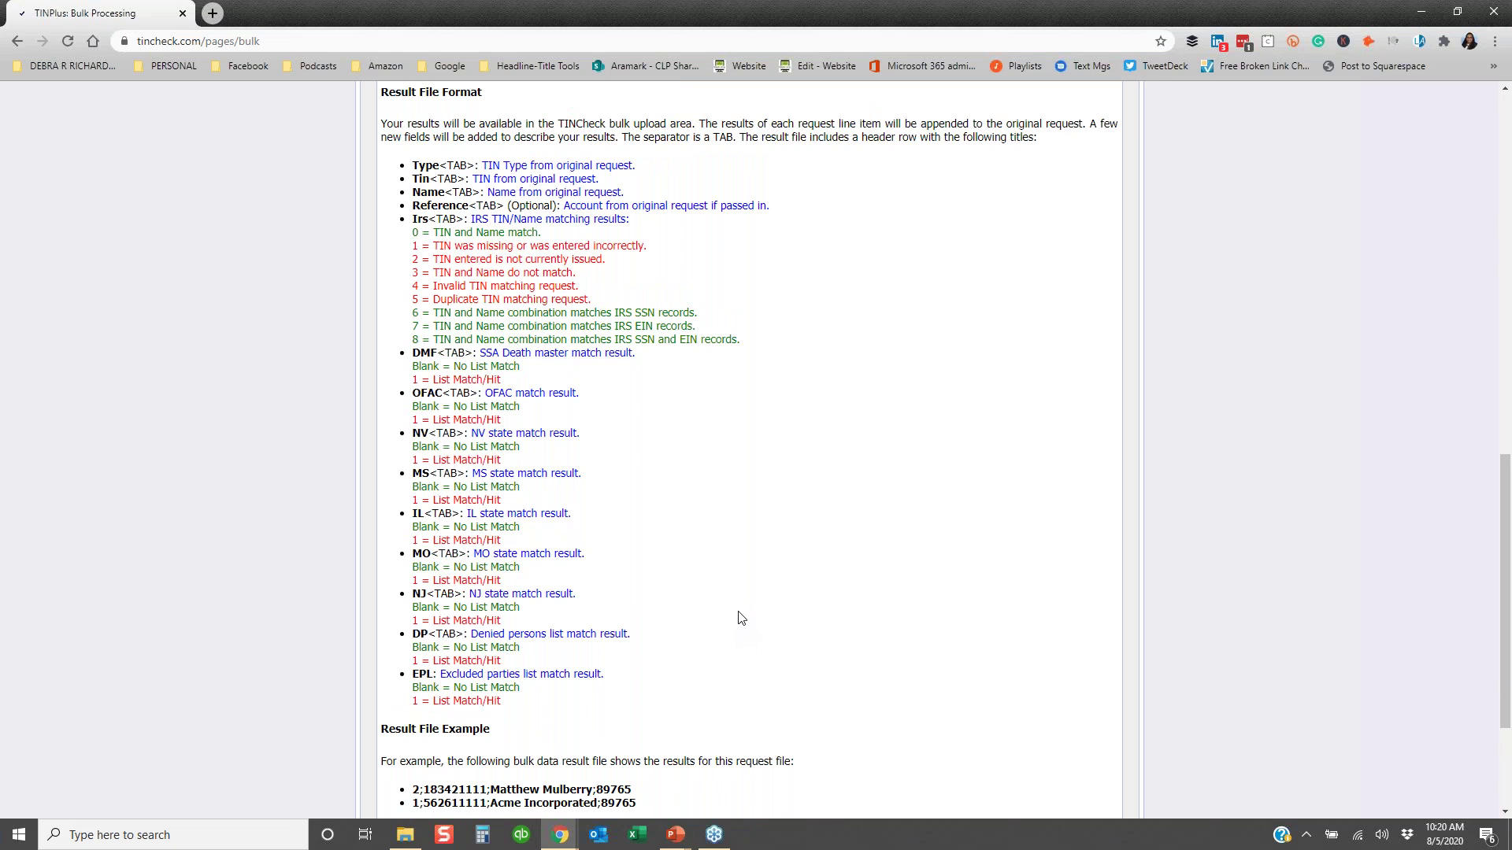
pyautogui.scroll(3, 740, 627)
pyautogui.scroll(5, 740, 617)
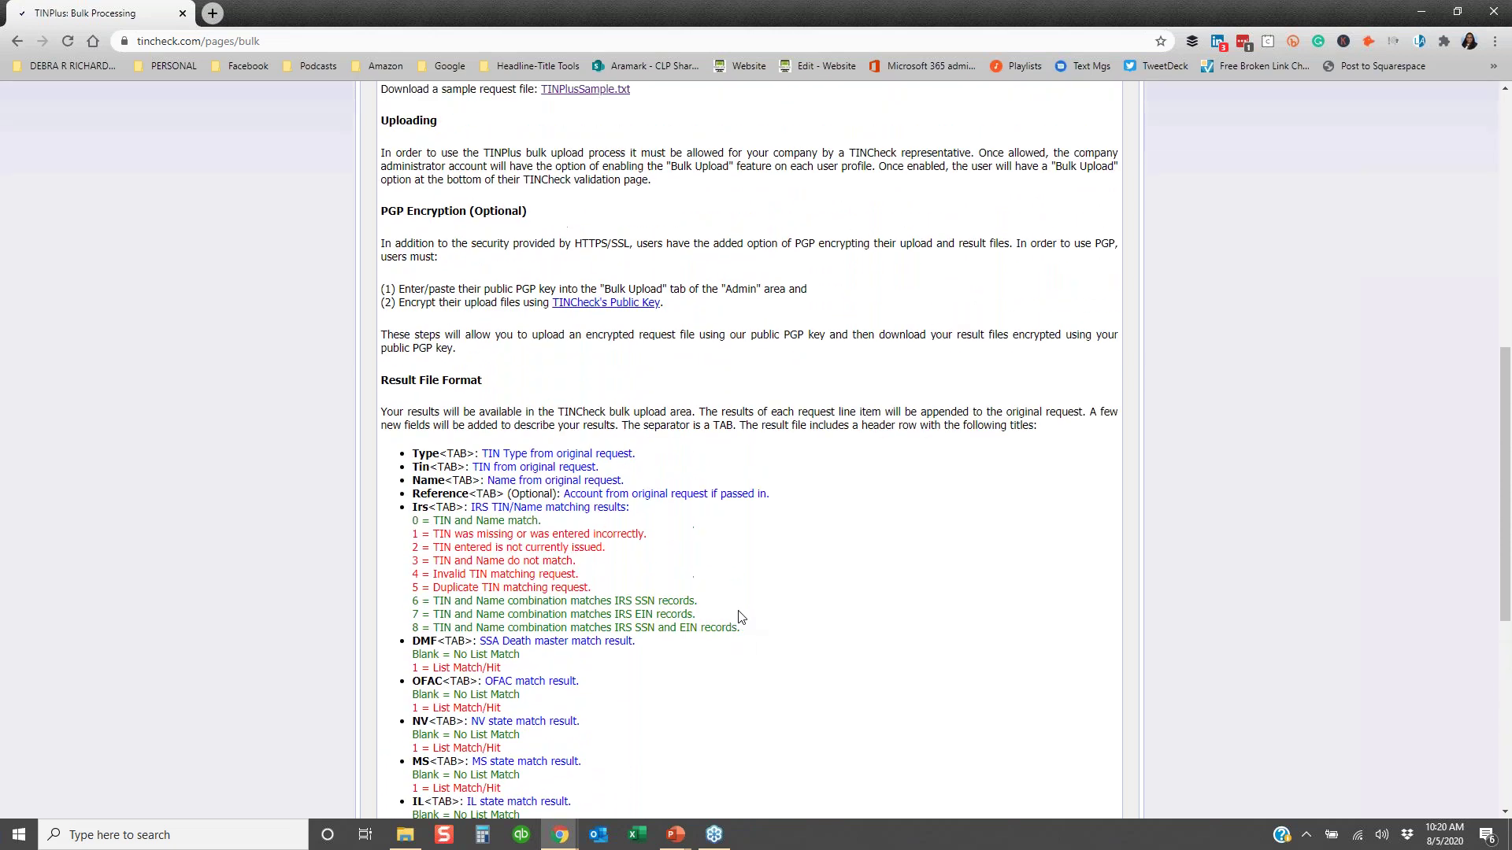
pyautogui.scroll(4, 740, 617)
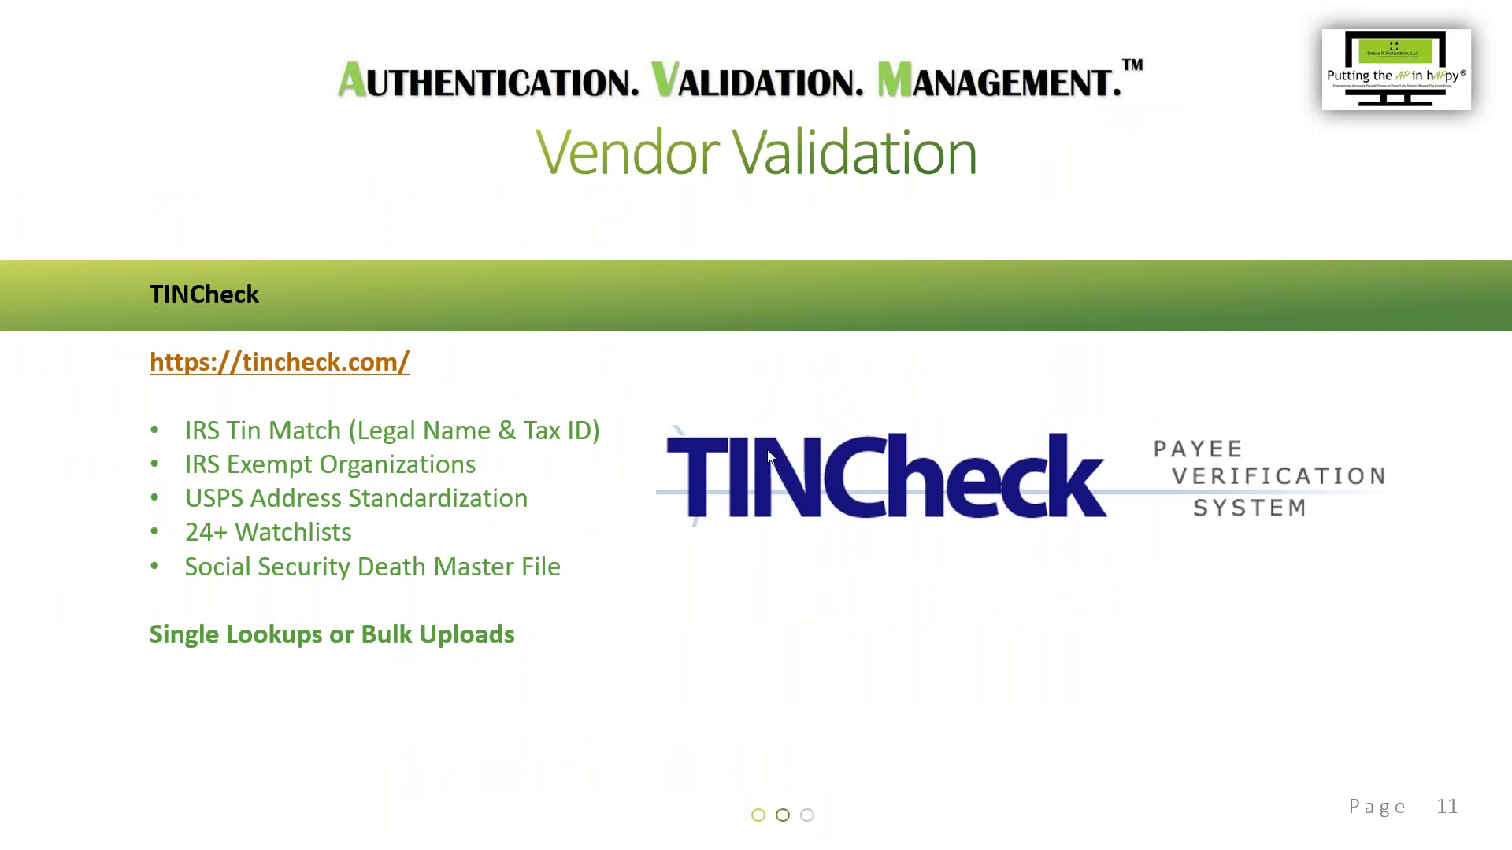
pyautogui.click(769, 456)
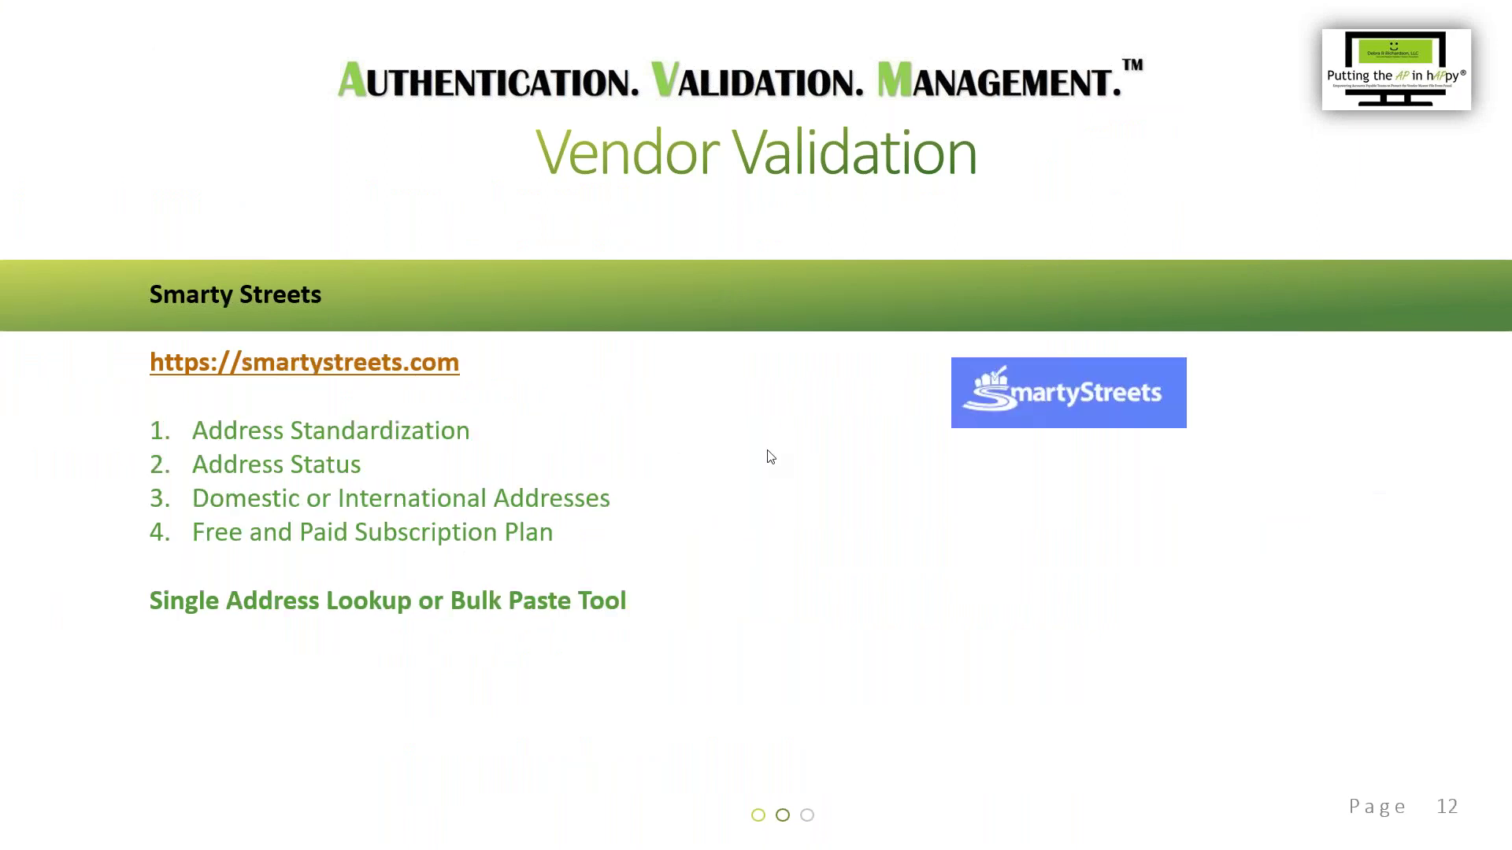
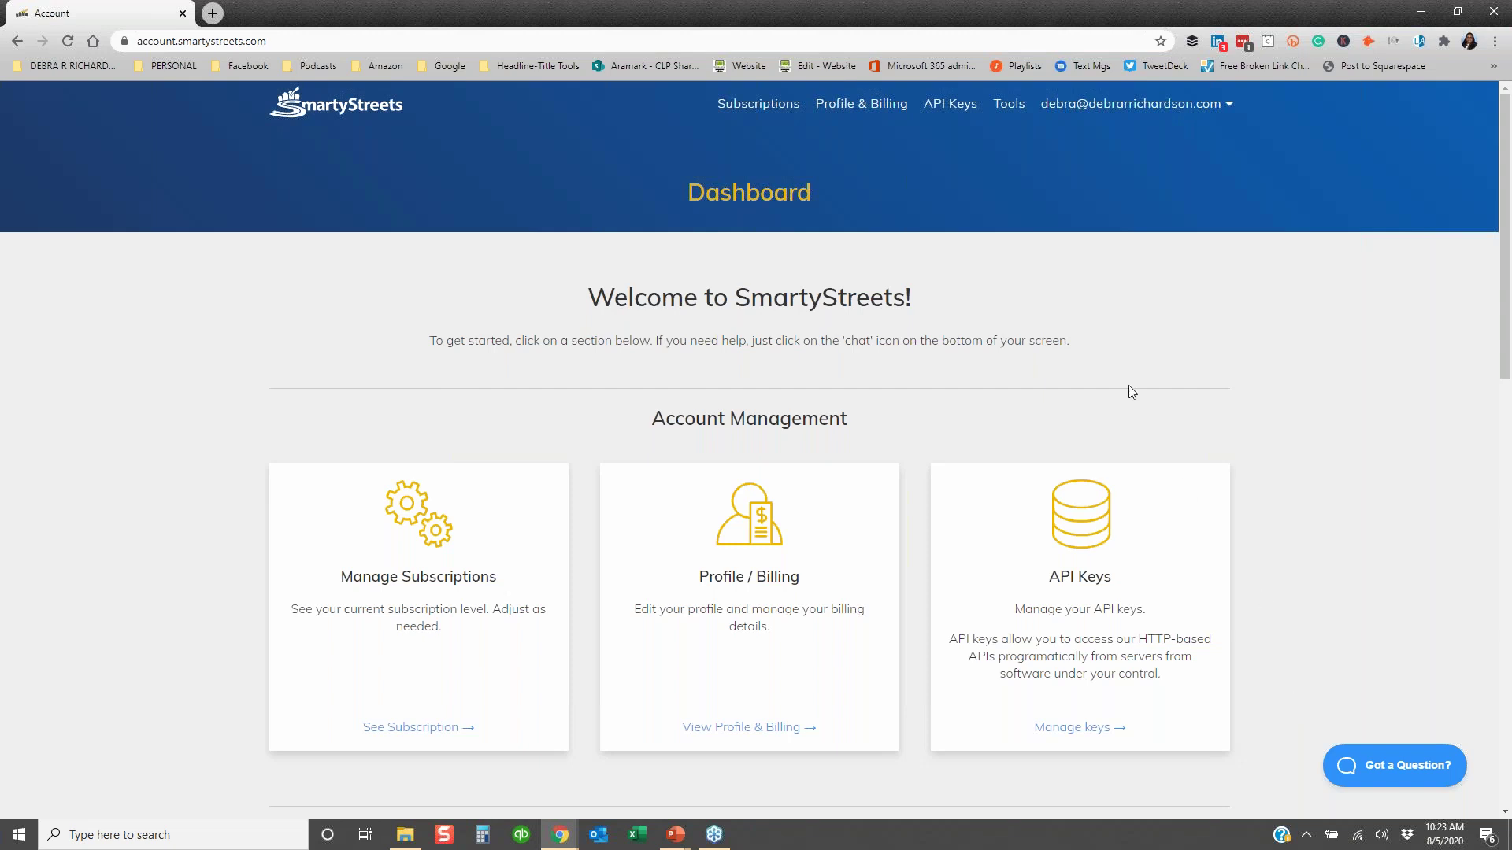
# Step: Look over the account Dashboard, then go to the Tools page from the top navigation
pyautogui.scroll(-2, 1131, 391)
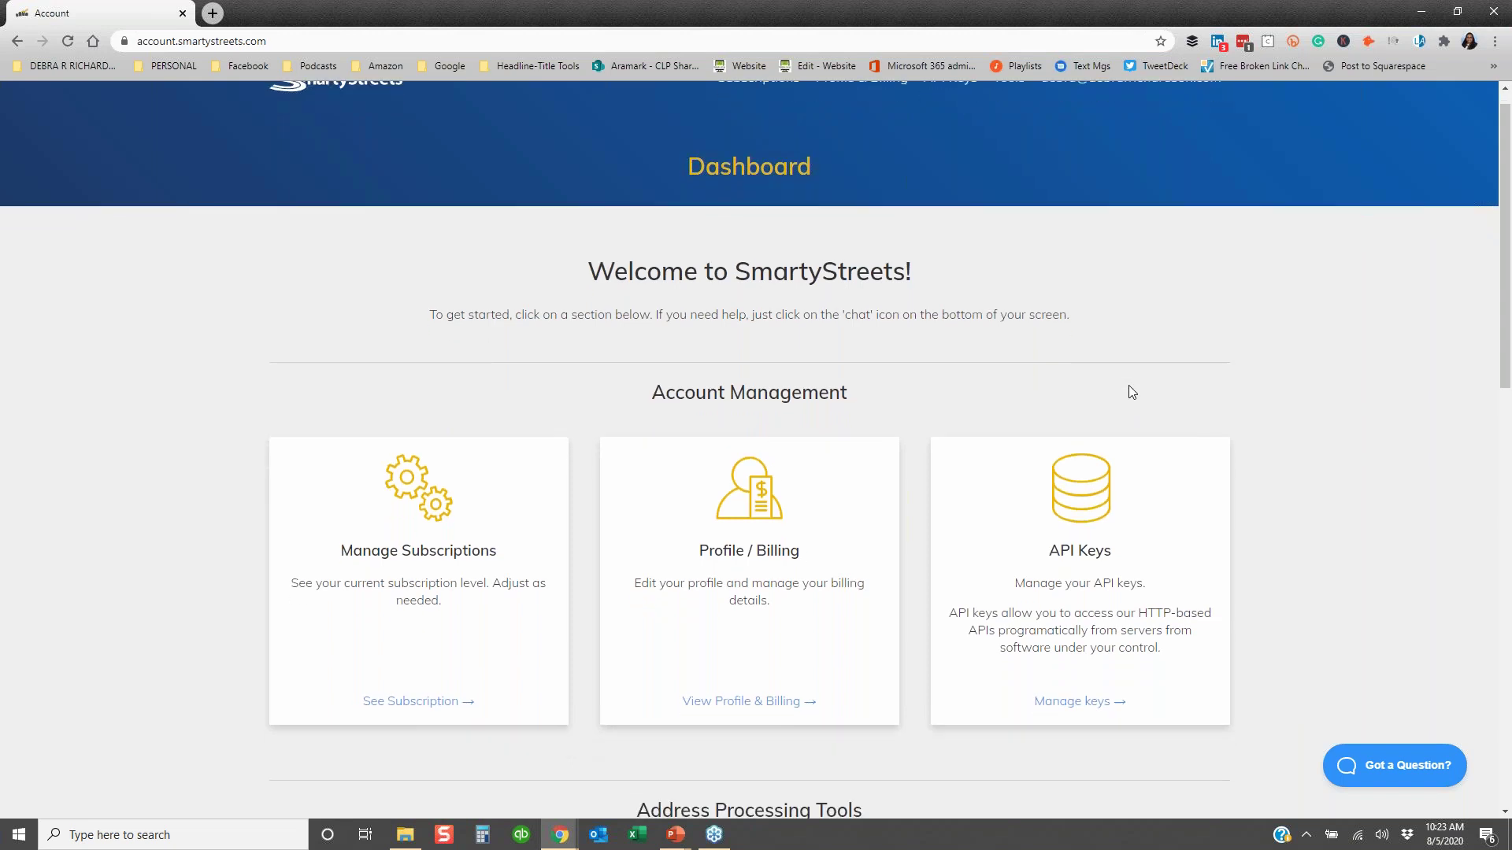
pyautogui.scroll(-5, 1131, 391)
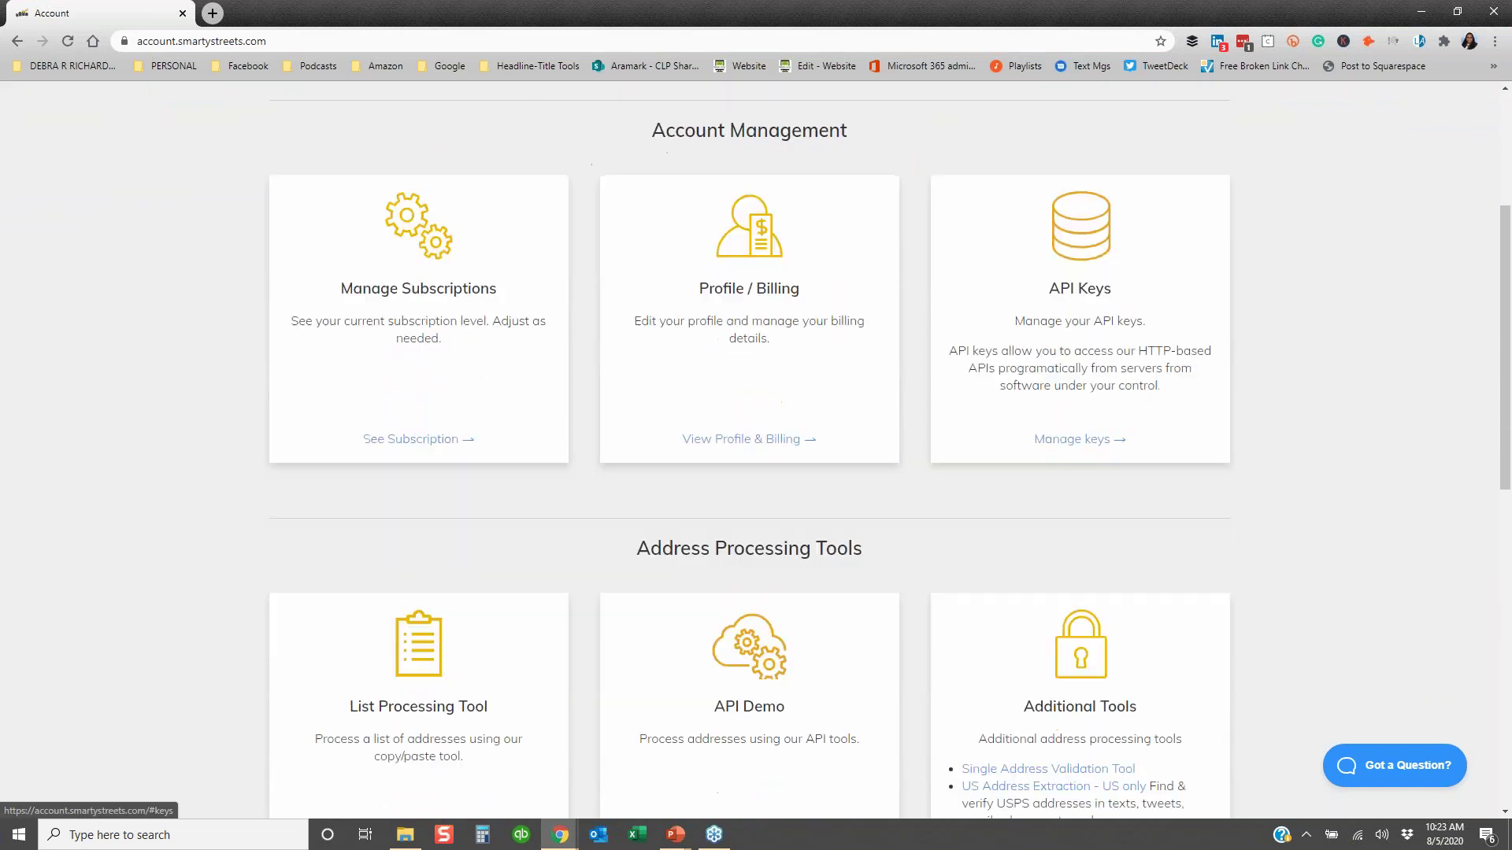
pyautogui.scroll(-3, 756, 450)
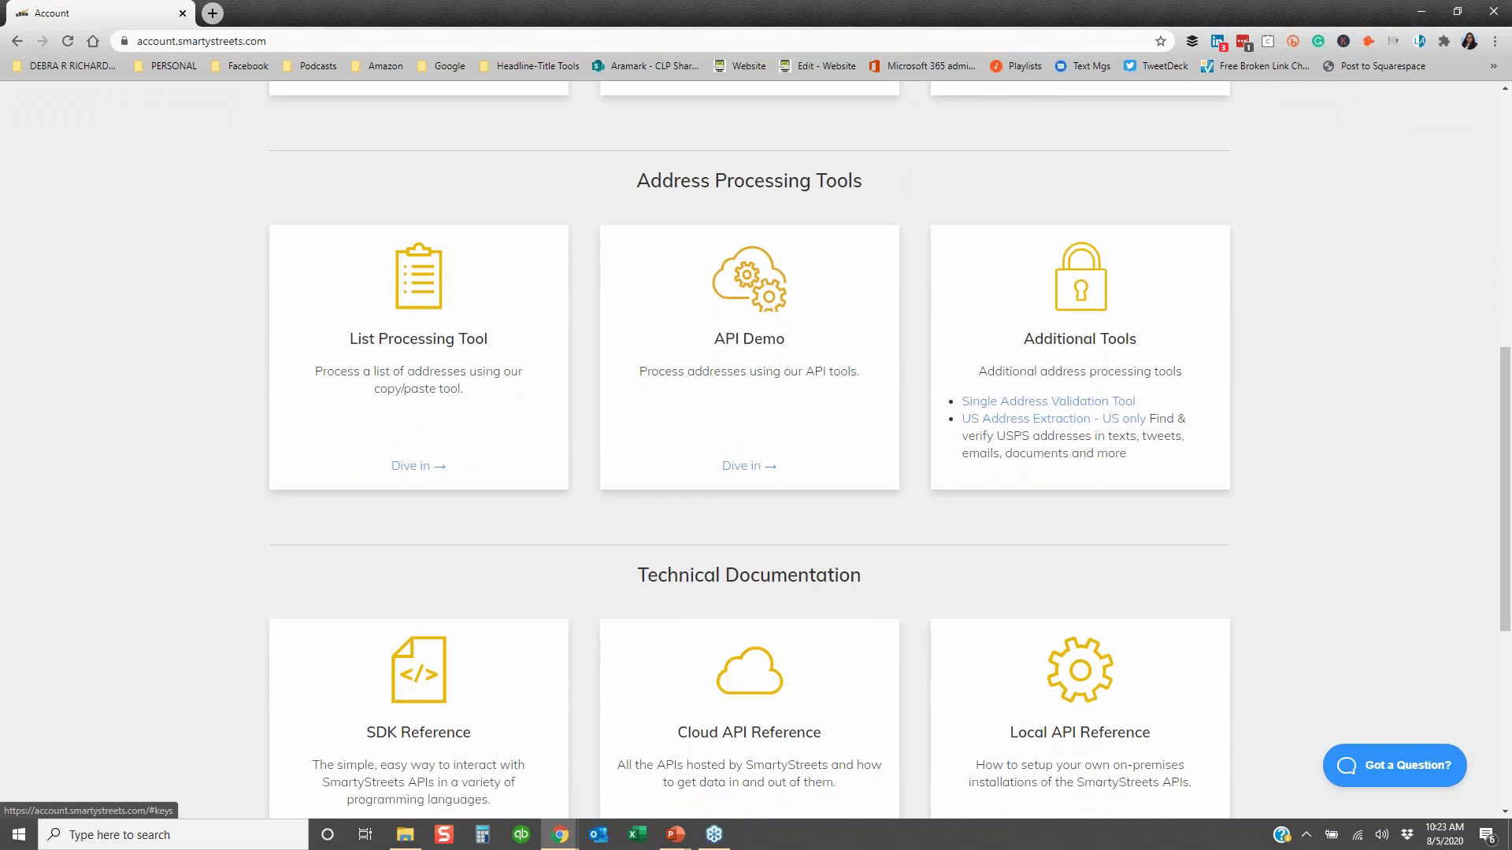
pyautogui.scroll(-2, 756, 449)
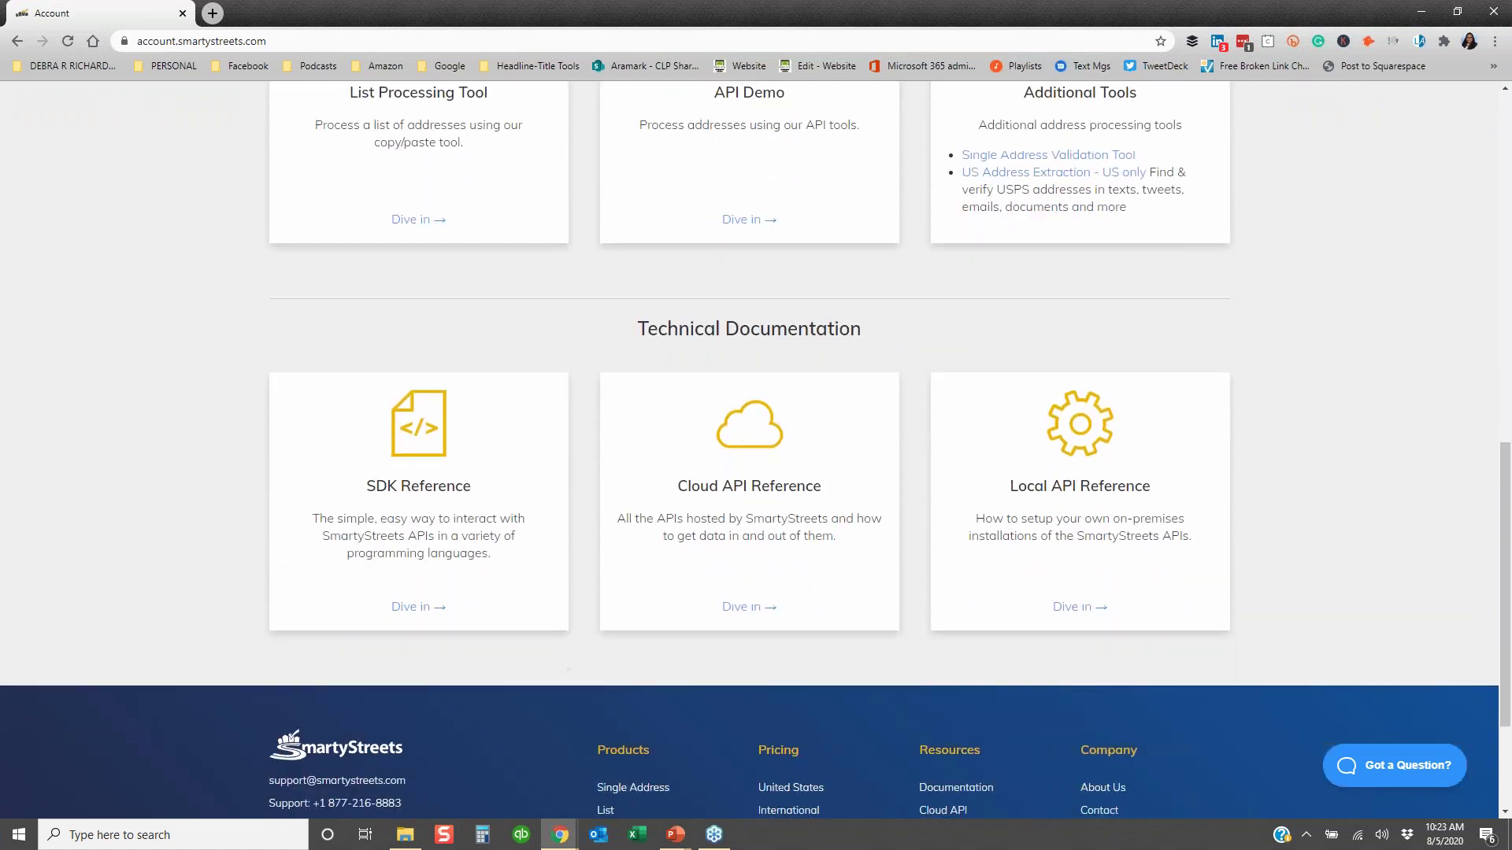
pyautogui.scroll(3, 756, 450)
pyautogui.scroll(8, 756, 450)
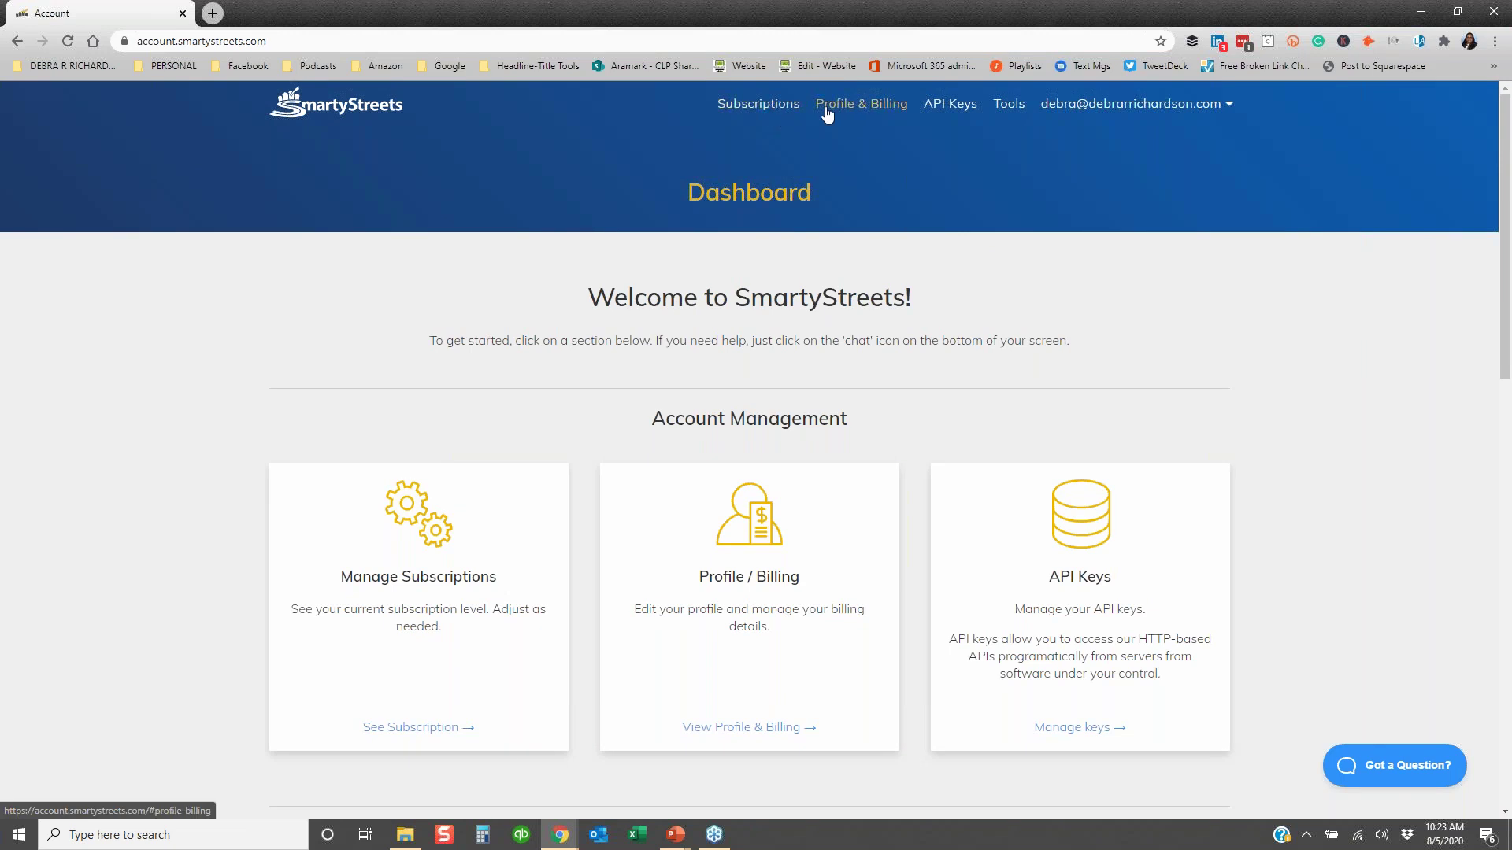
pyautogui.click(1025, 109)
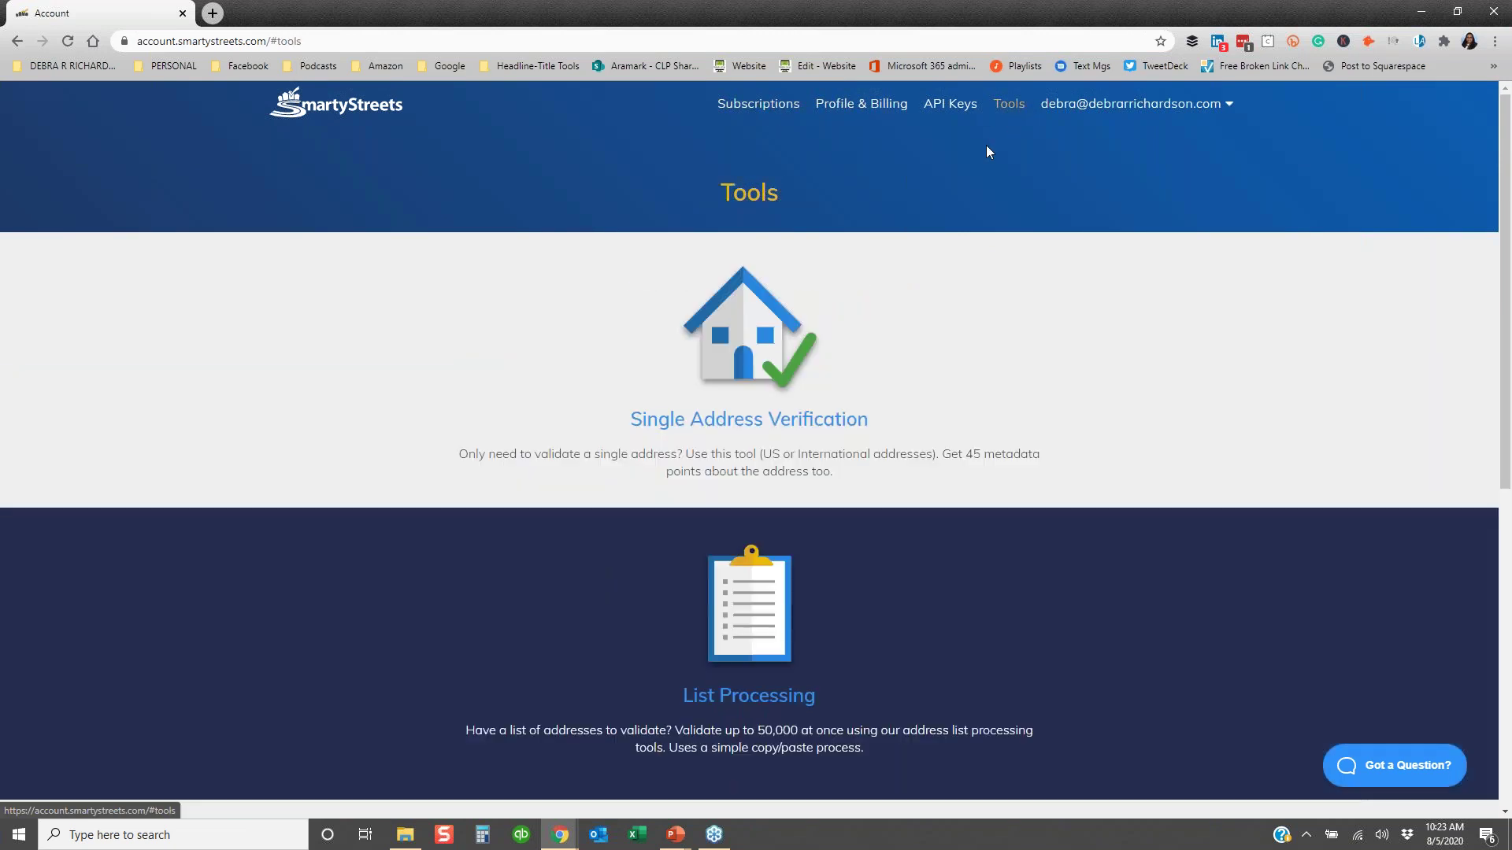
# Step: In Single Address Verification, enter 6060 Castleway West Dr as address line 1 from the suggestions
pyautogui.click(754, 399)
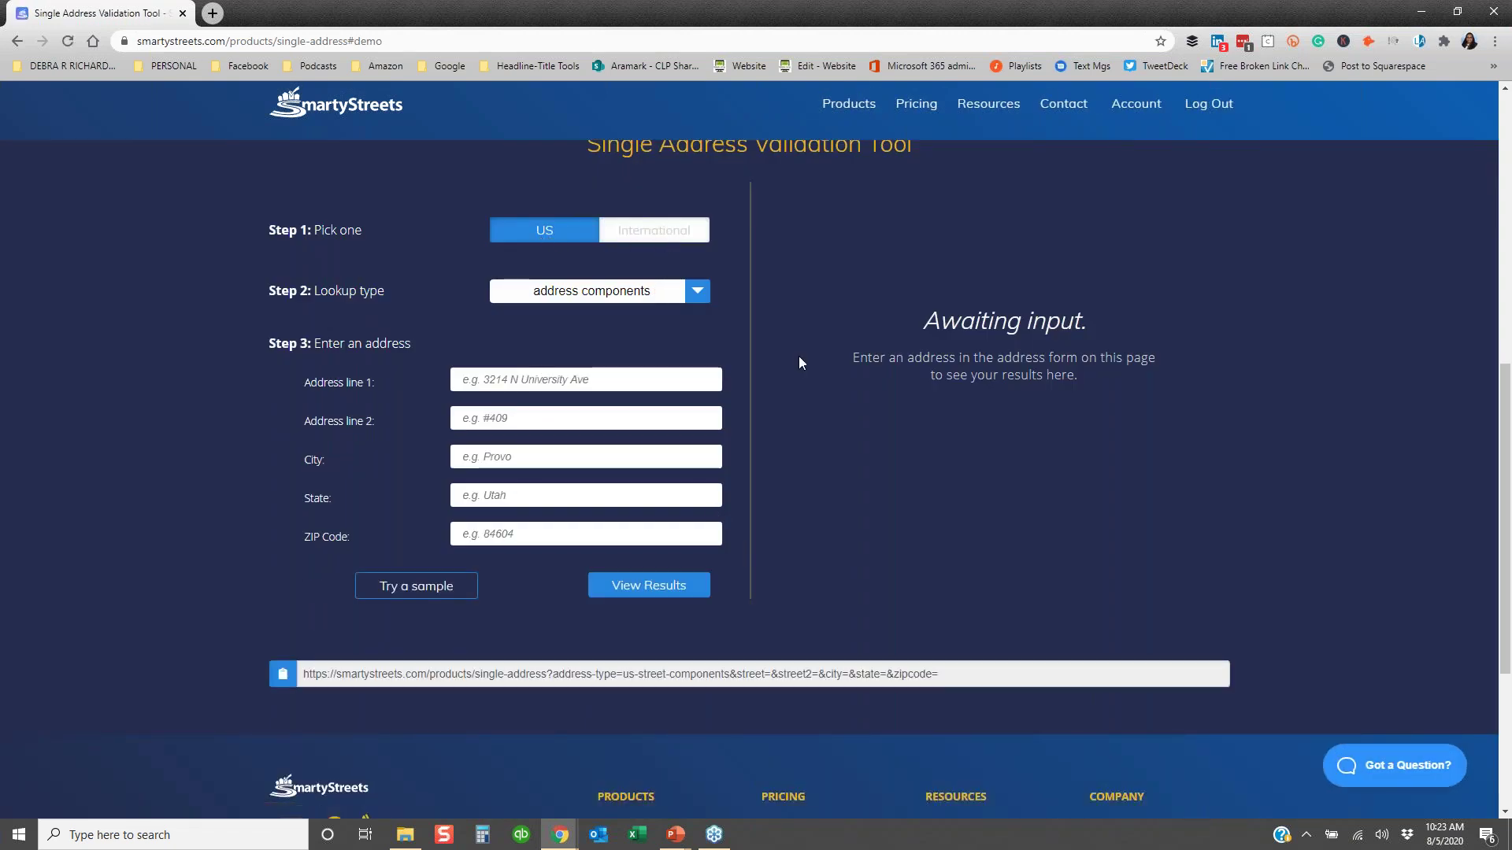
pyautogui.scroll(1, 799, 356)
pyautogui.click(548, 485)
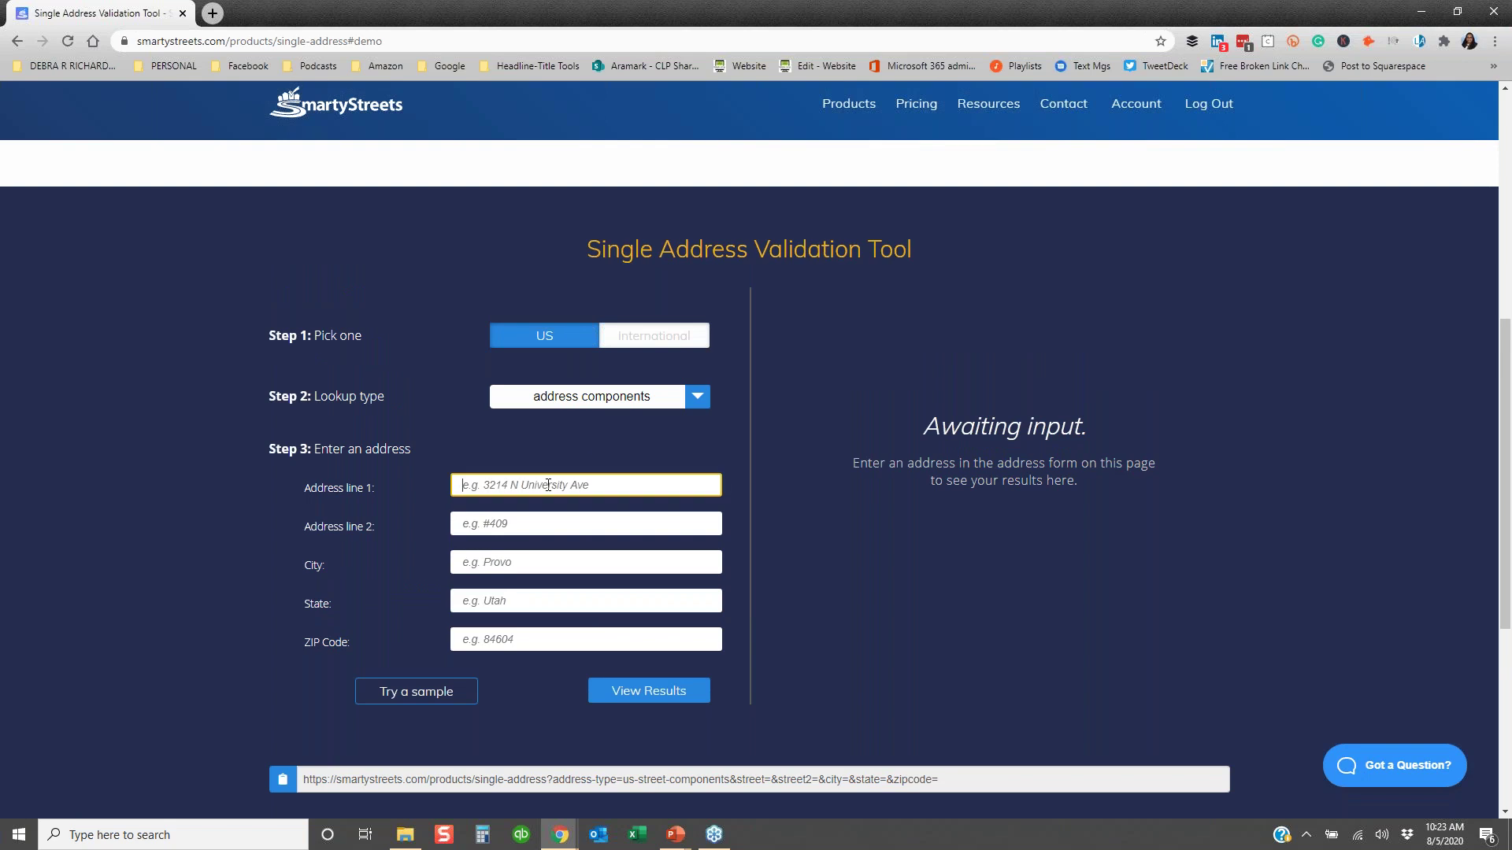
pyautogui.write('6060')
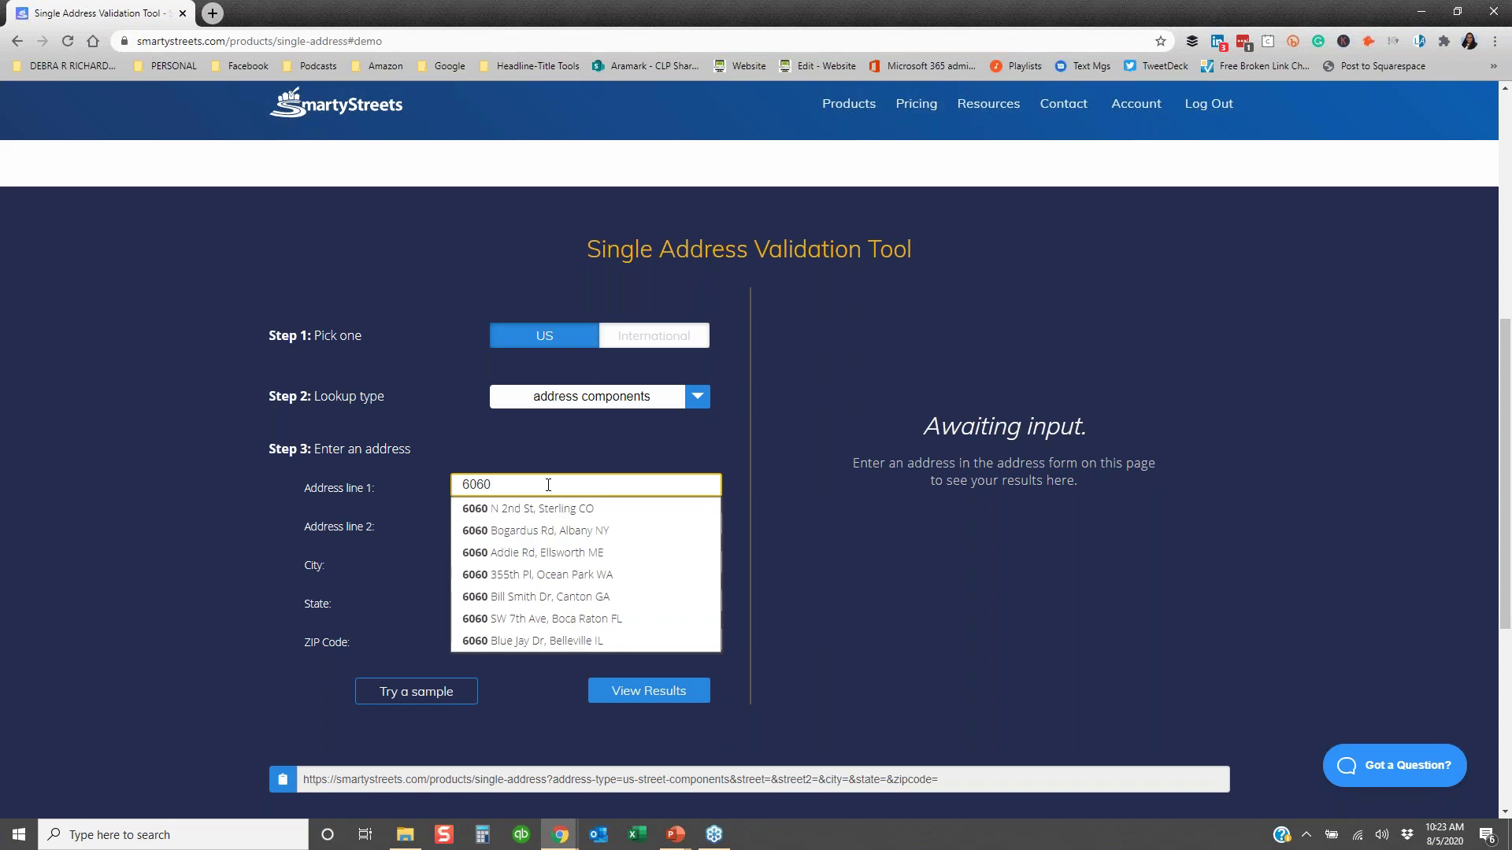
pyautogui.write(' CASTLEWAY')
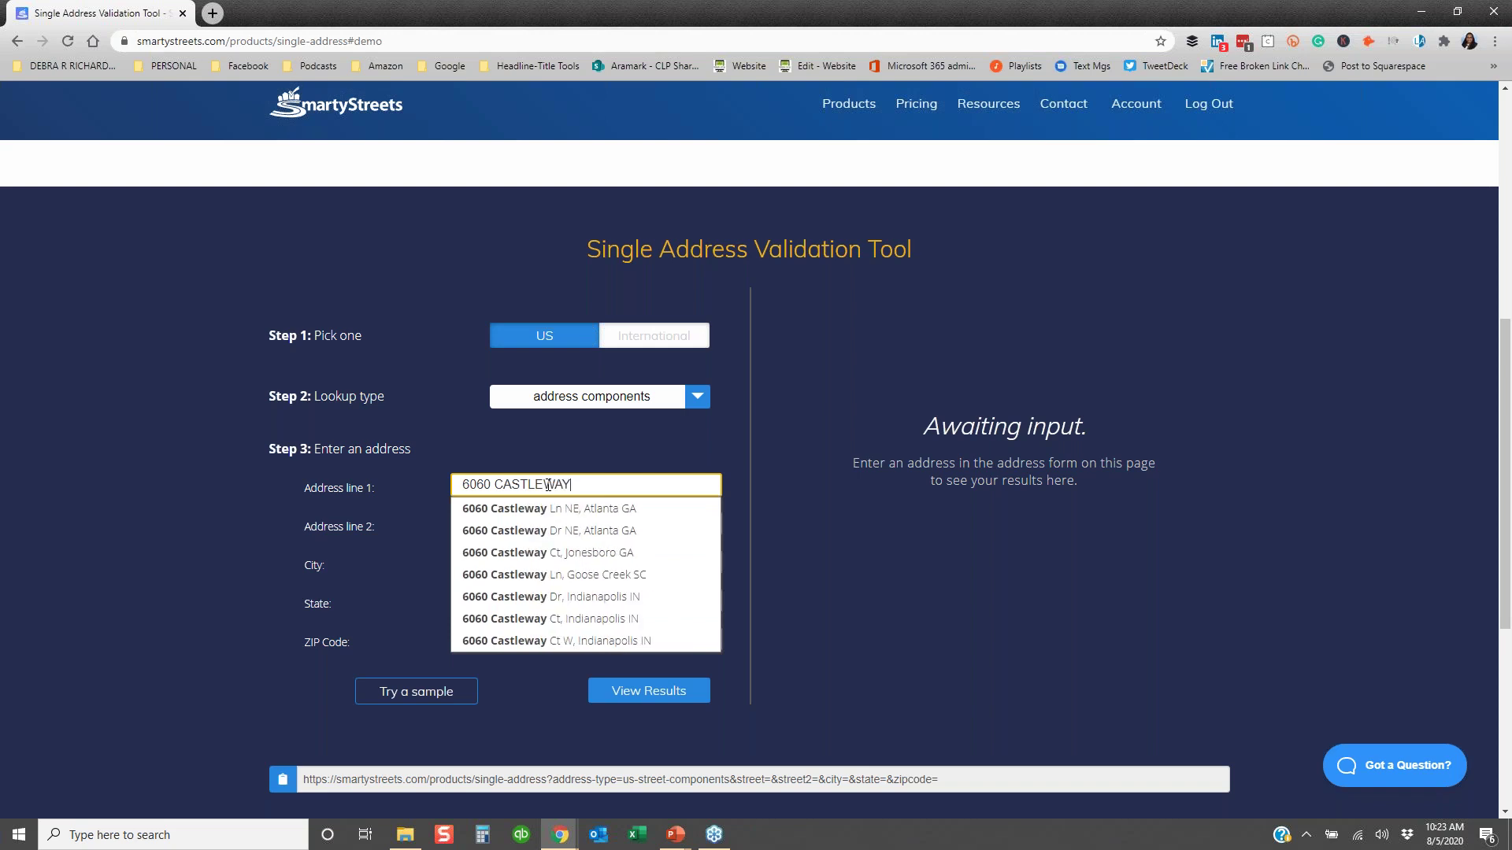
pyautogui.write(' WEST DRIV')
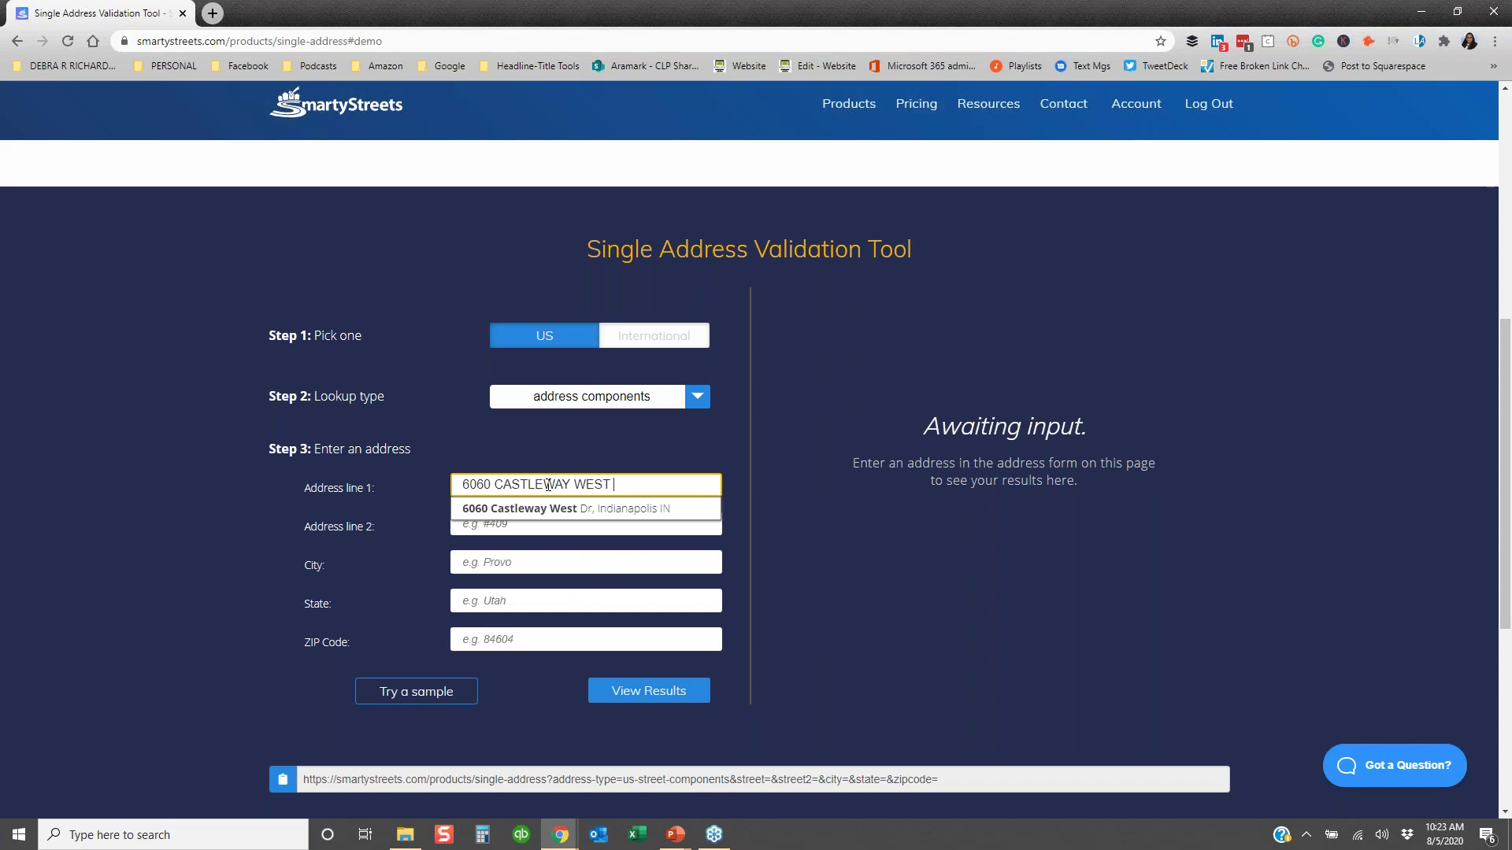
pyautogui.press('BackSpace')
pyautogui.press('BackSpace')
pyautogui.press('BackSpace')
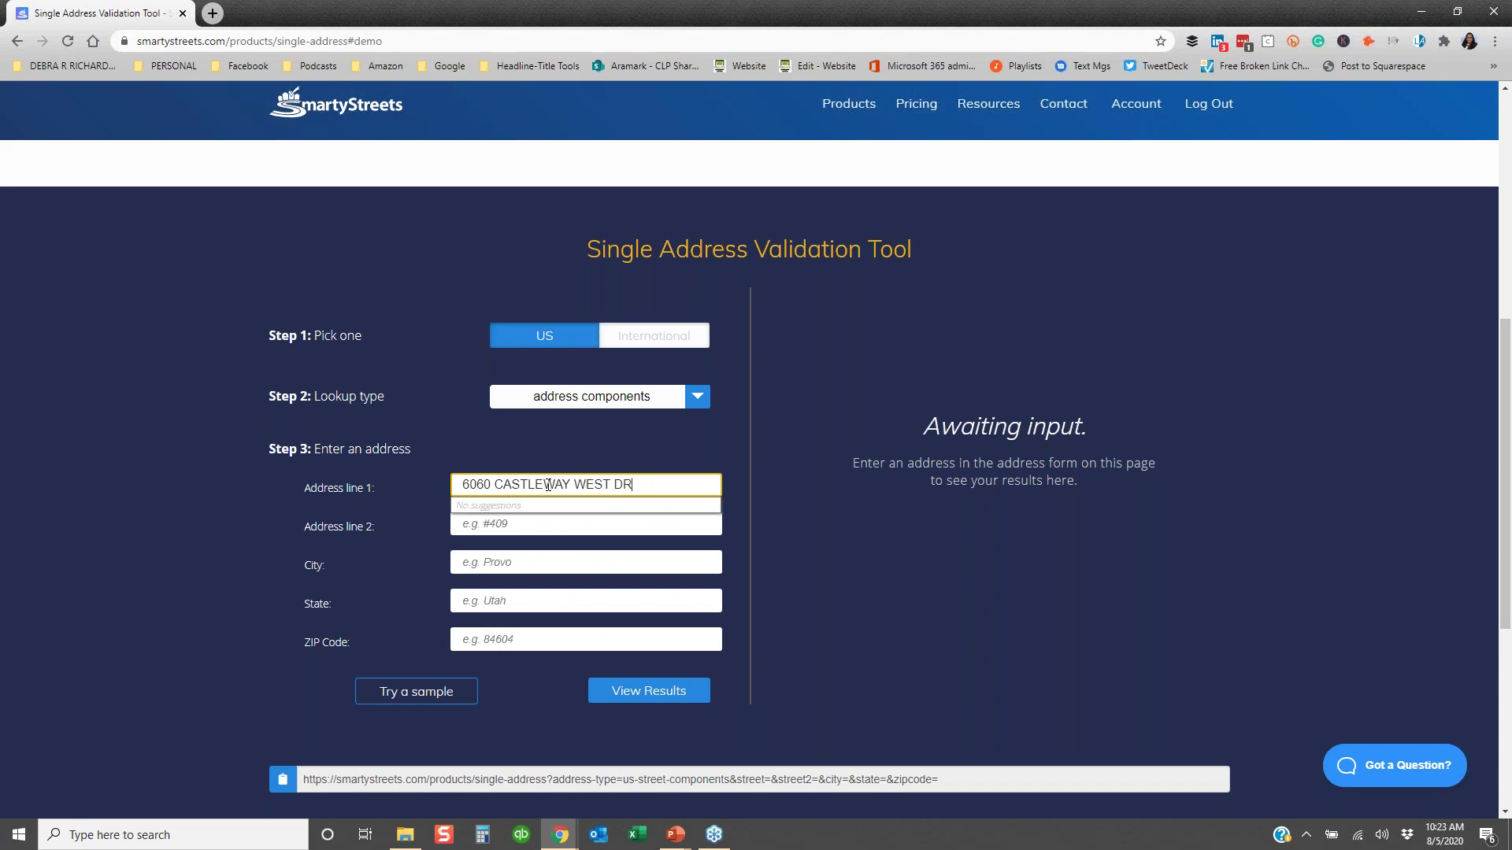
pyautogui.click(544, 509)
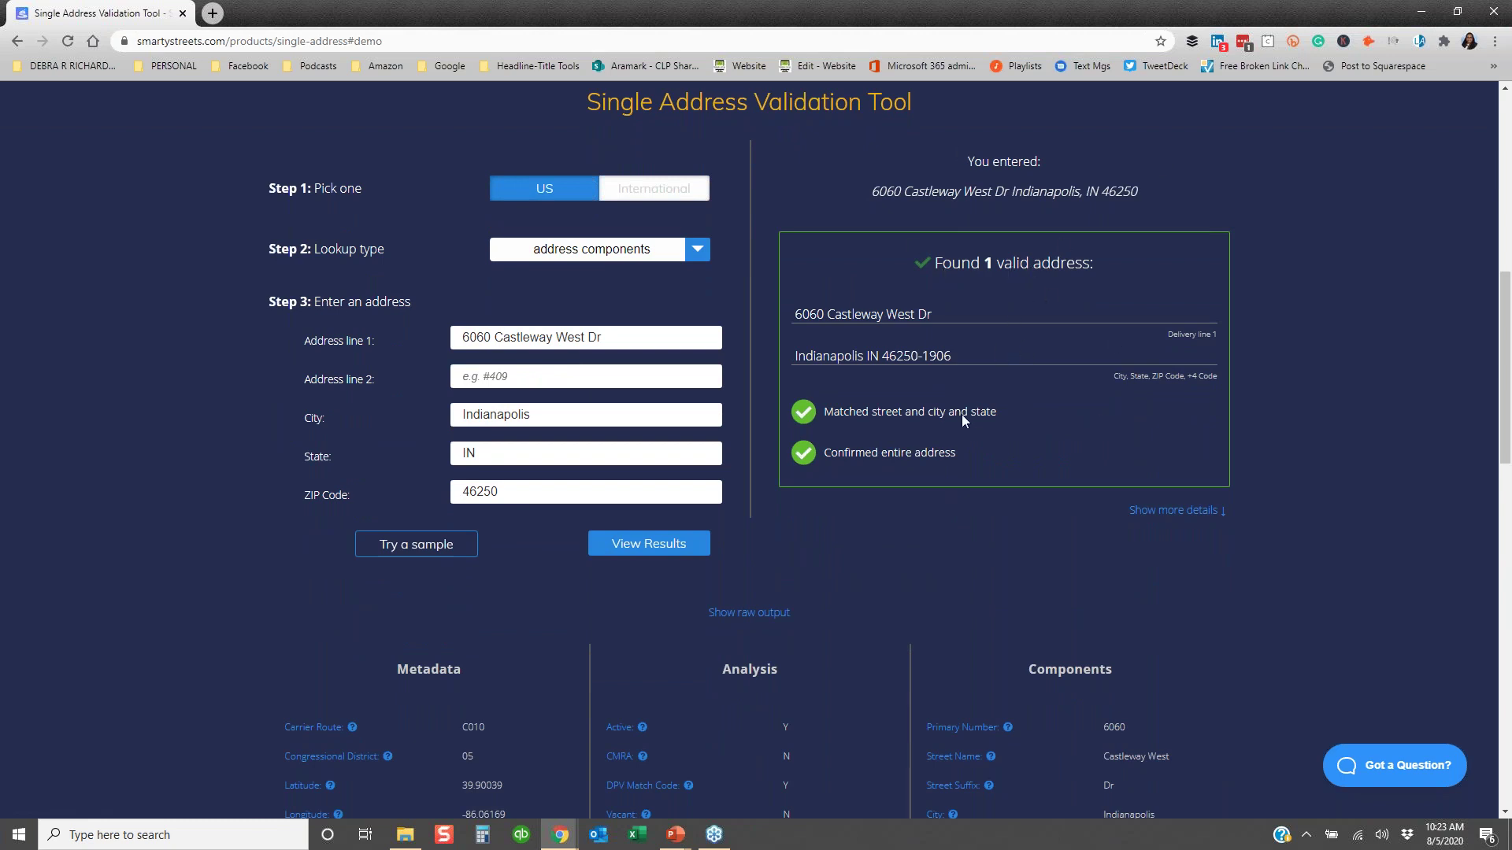
# Step: Review the result confirming 6060 Castleway West Dr, Indianapolis, as one valid address
pyautogui.scroll(-1, 951, 467)
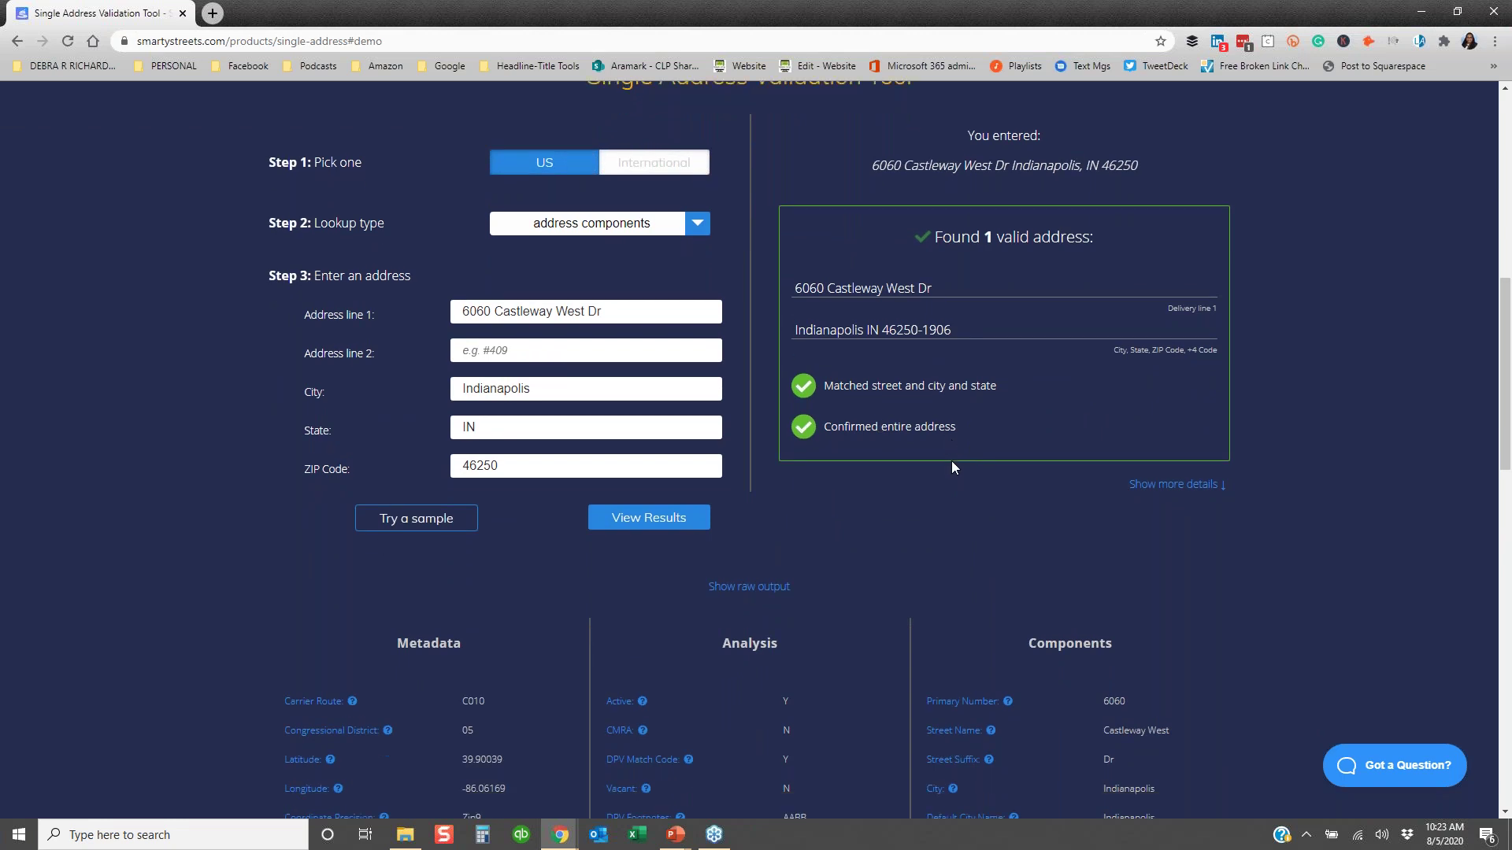
pyautogui.scroll(-3, 951, 467)
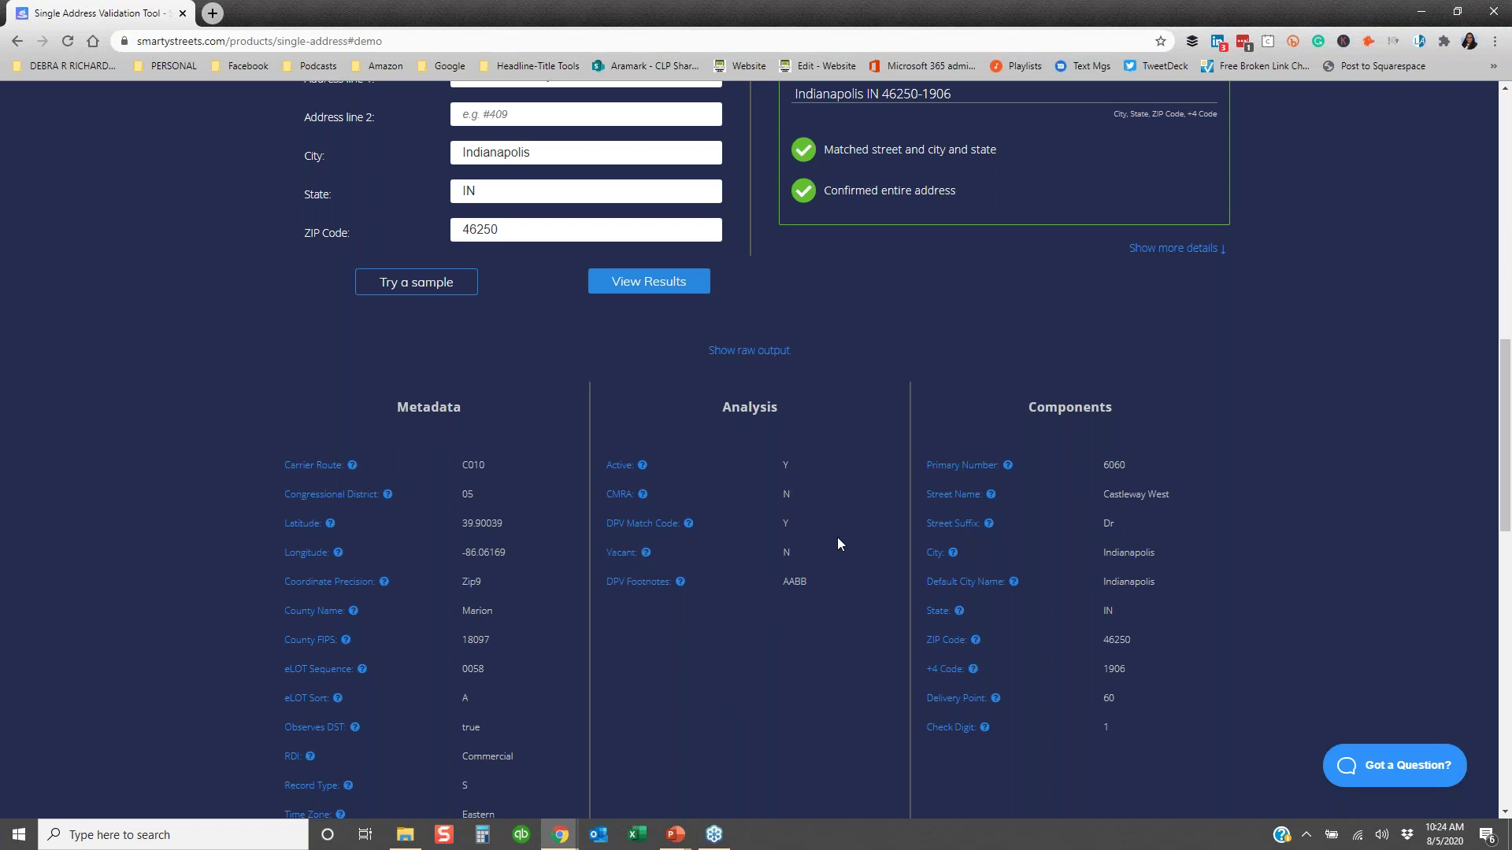
pyautogui.scroll(2, 838, 538)
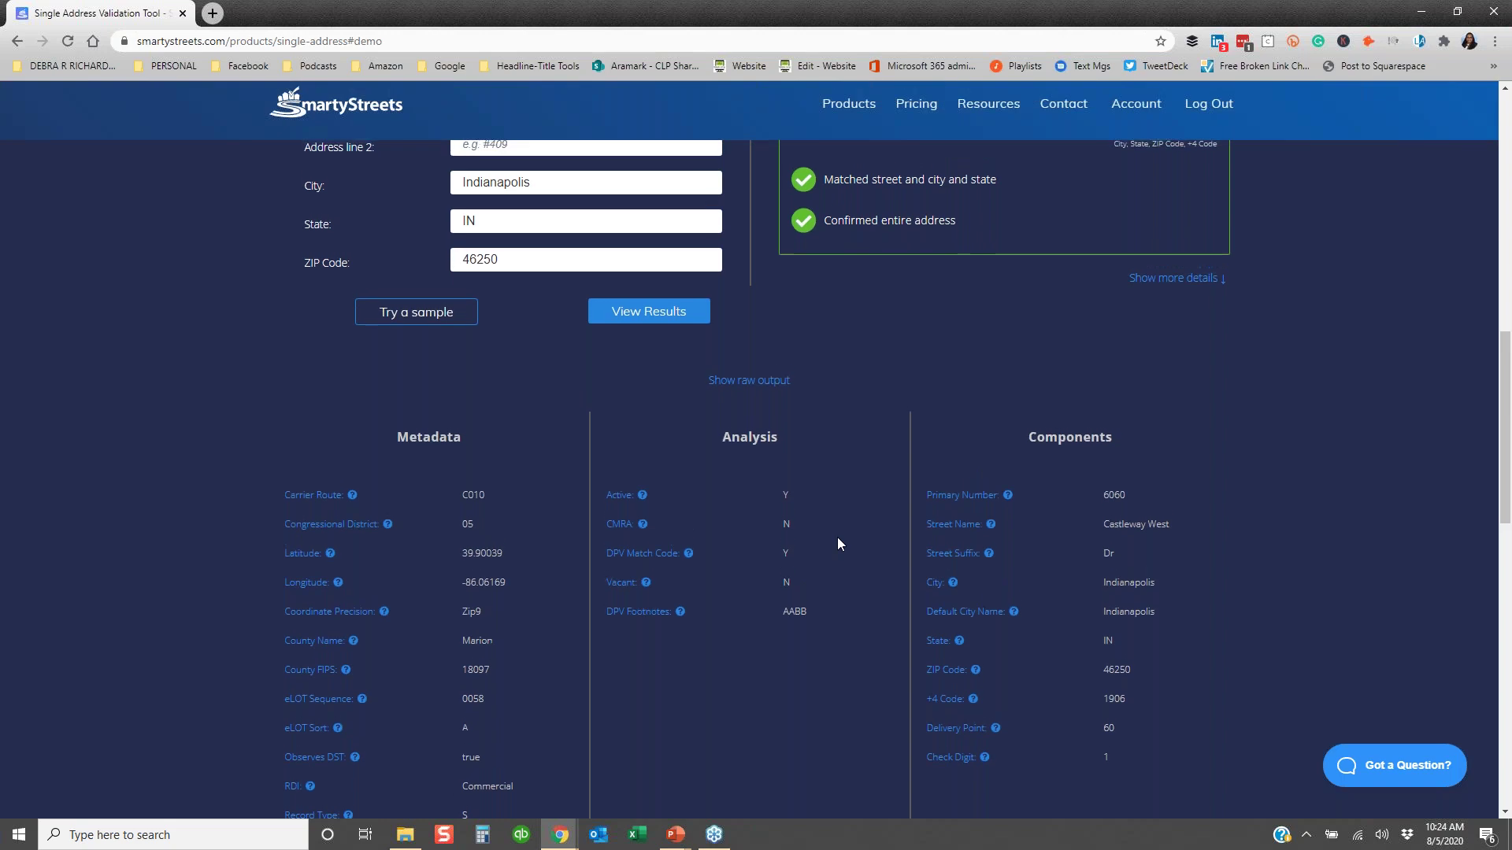
pyautogui.scroll(3, 838, 539)
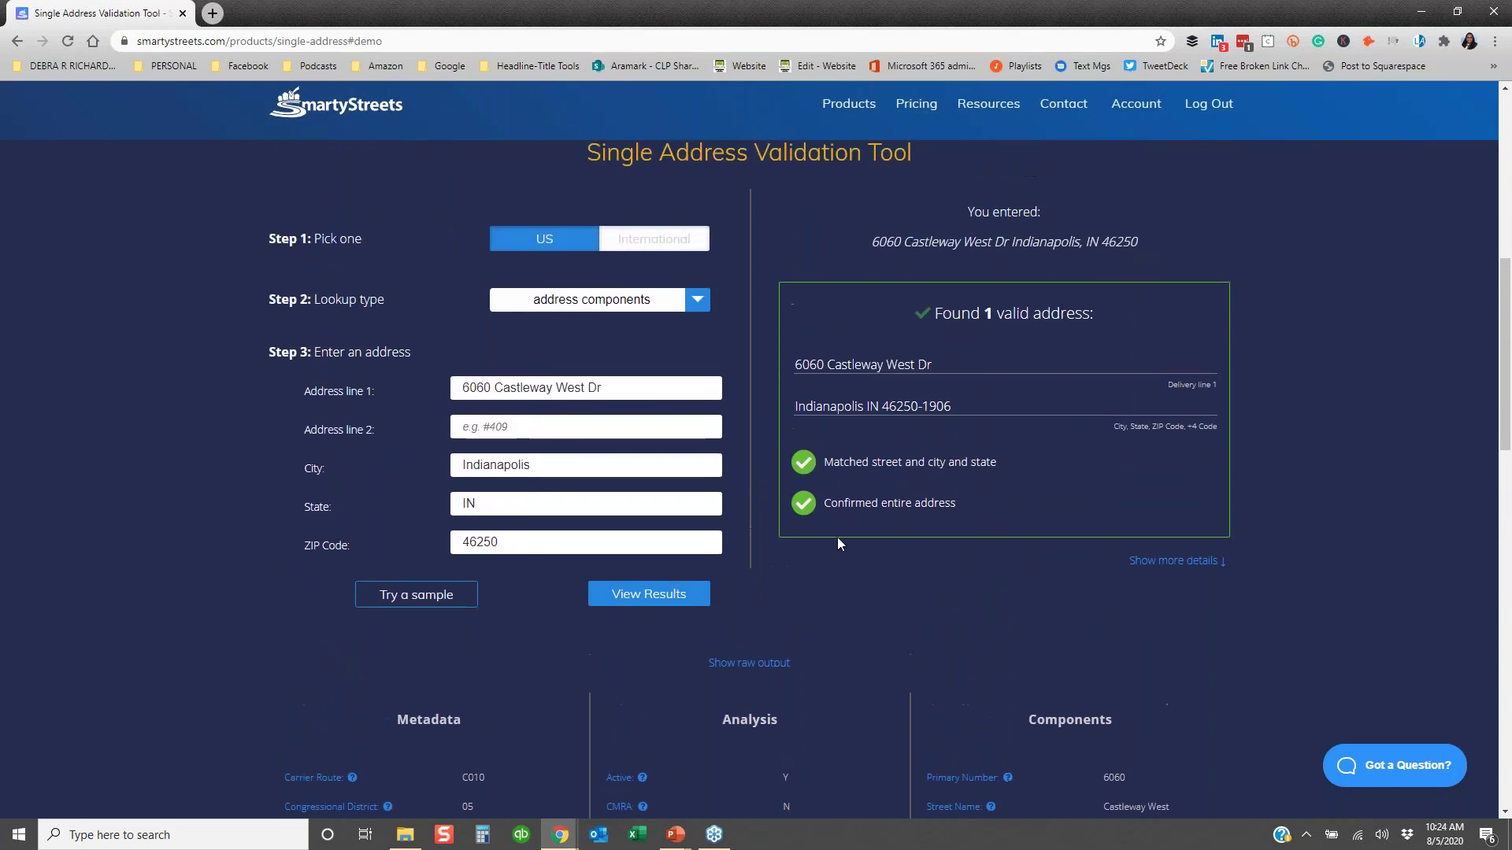
pyautogui.scroll(2, 838, 537)
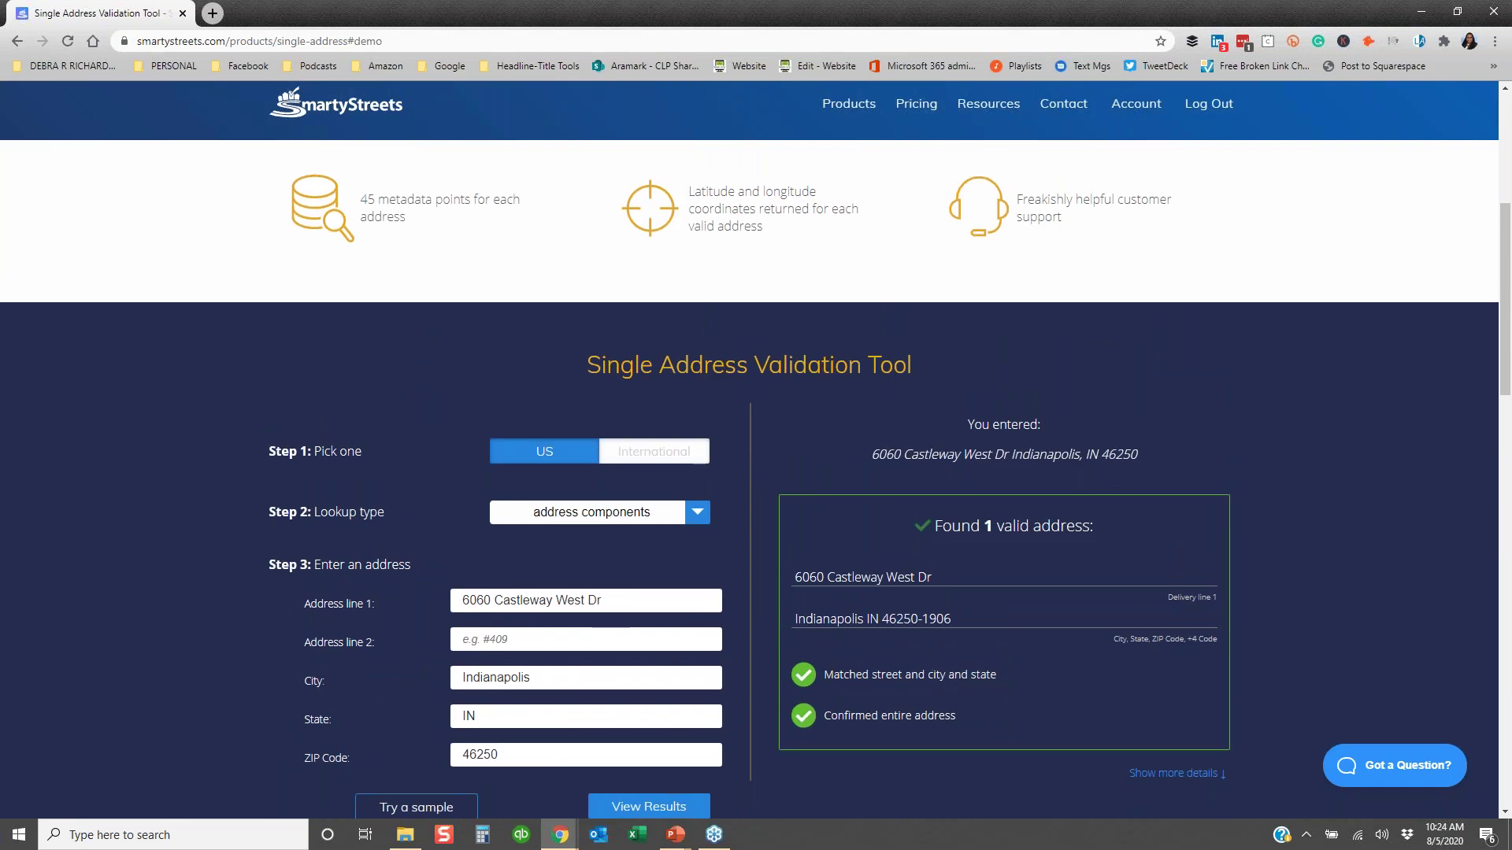
pyautogui.scroll(-1, 816, 471)
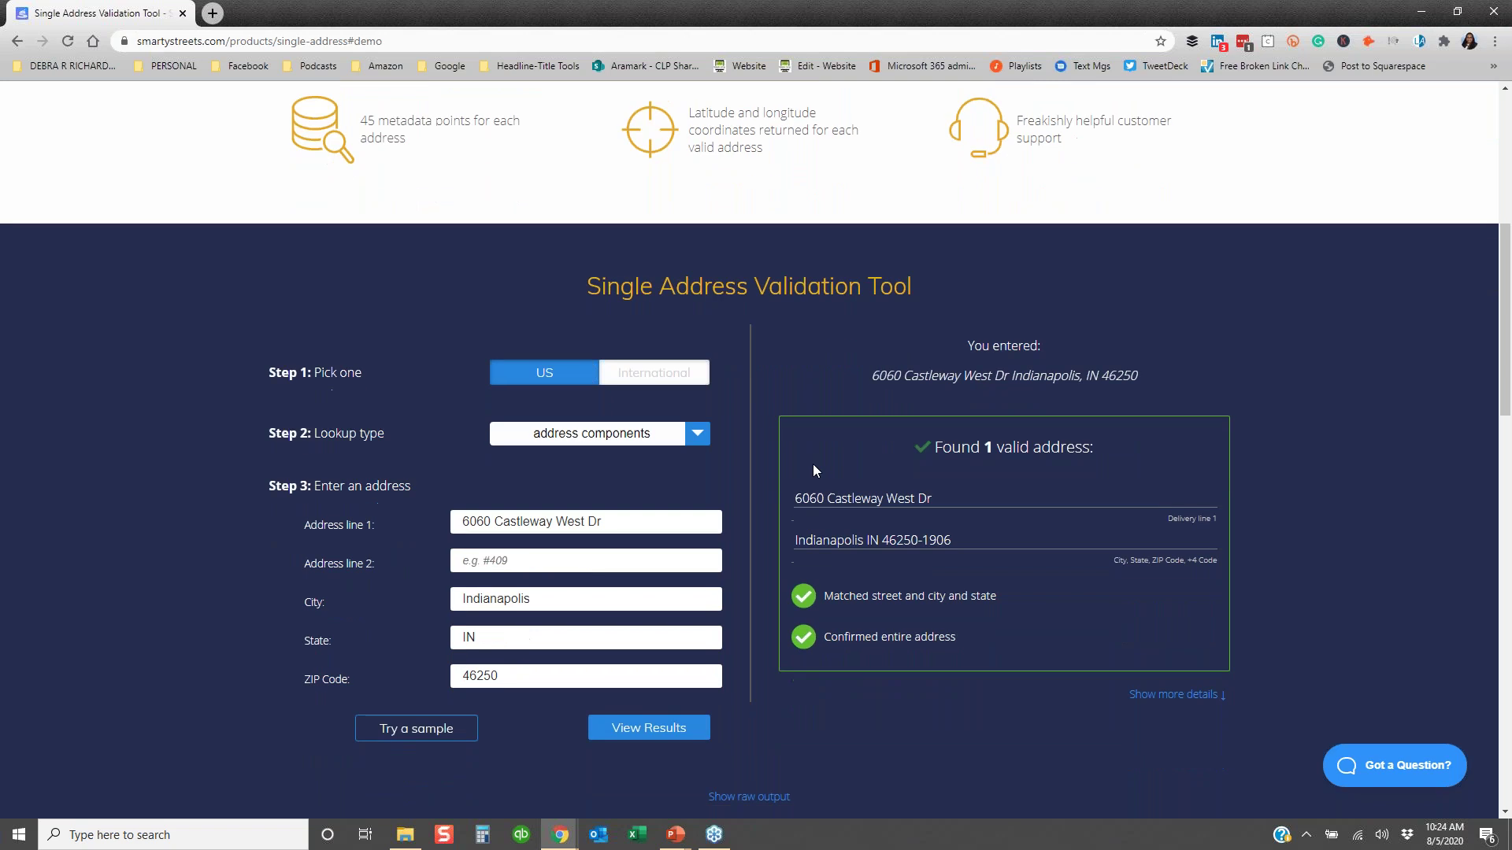
# Step: Switch the verification form to international addresses and return to the top of the page
pyautogui.click(667, 376)
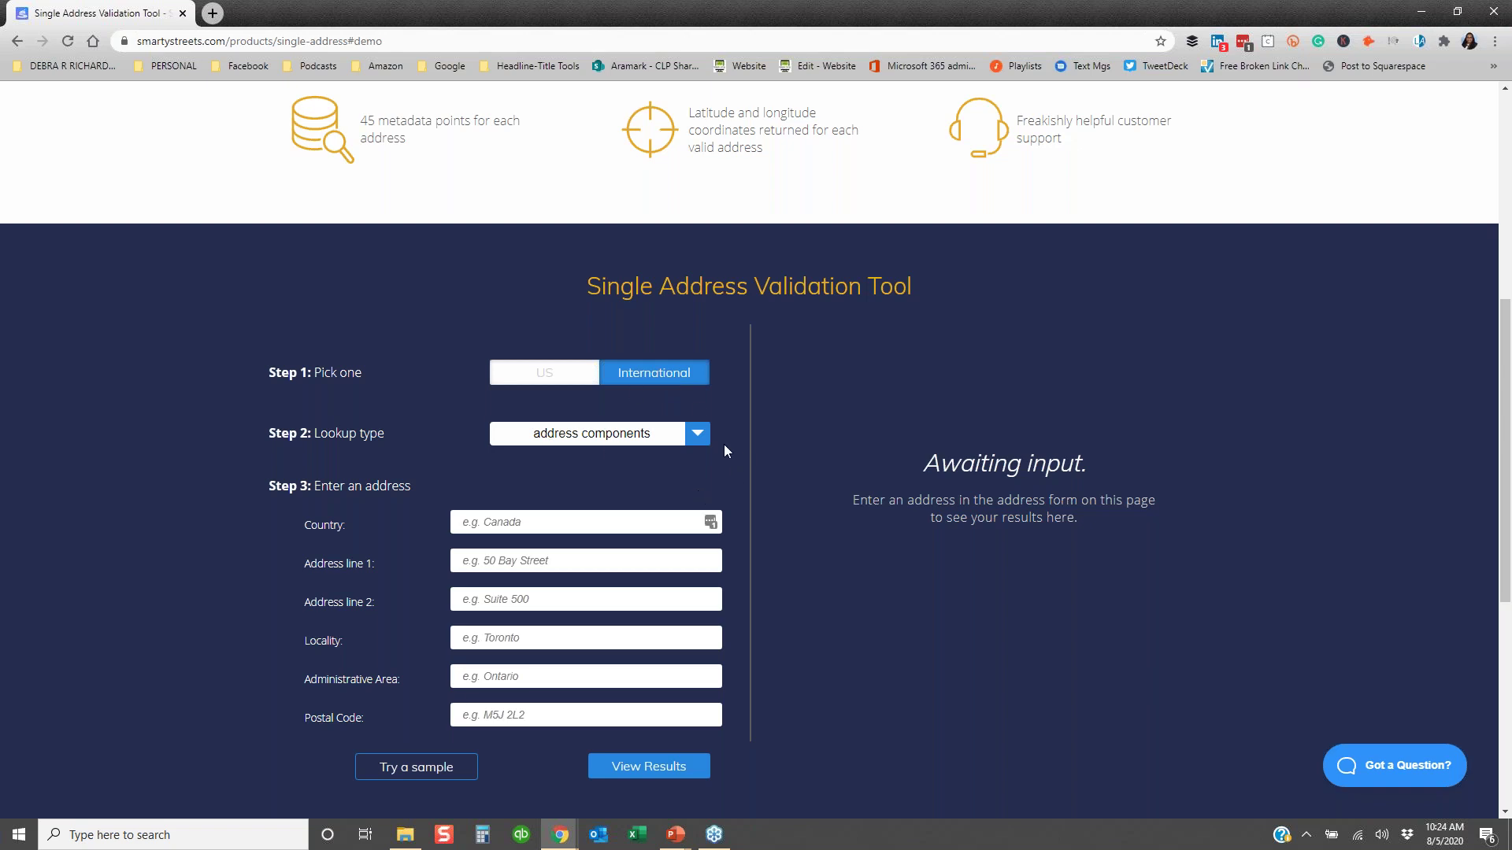
pyautogui.scroll(5, 606, 465)
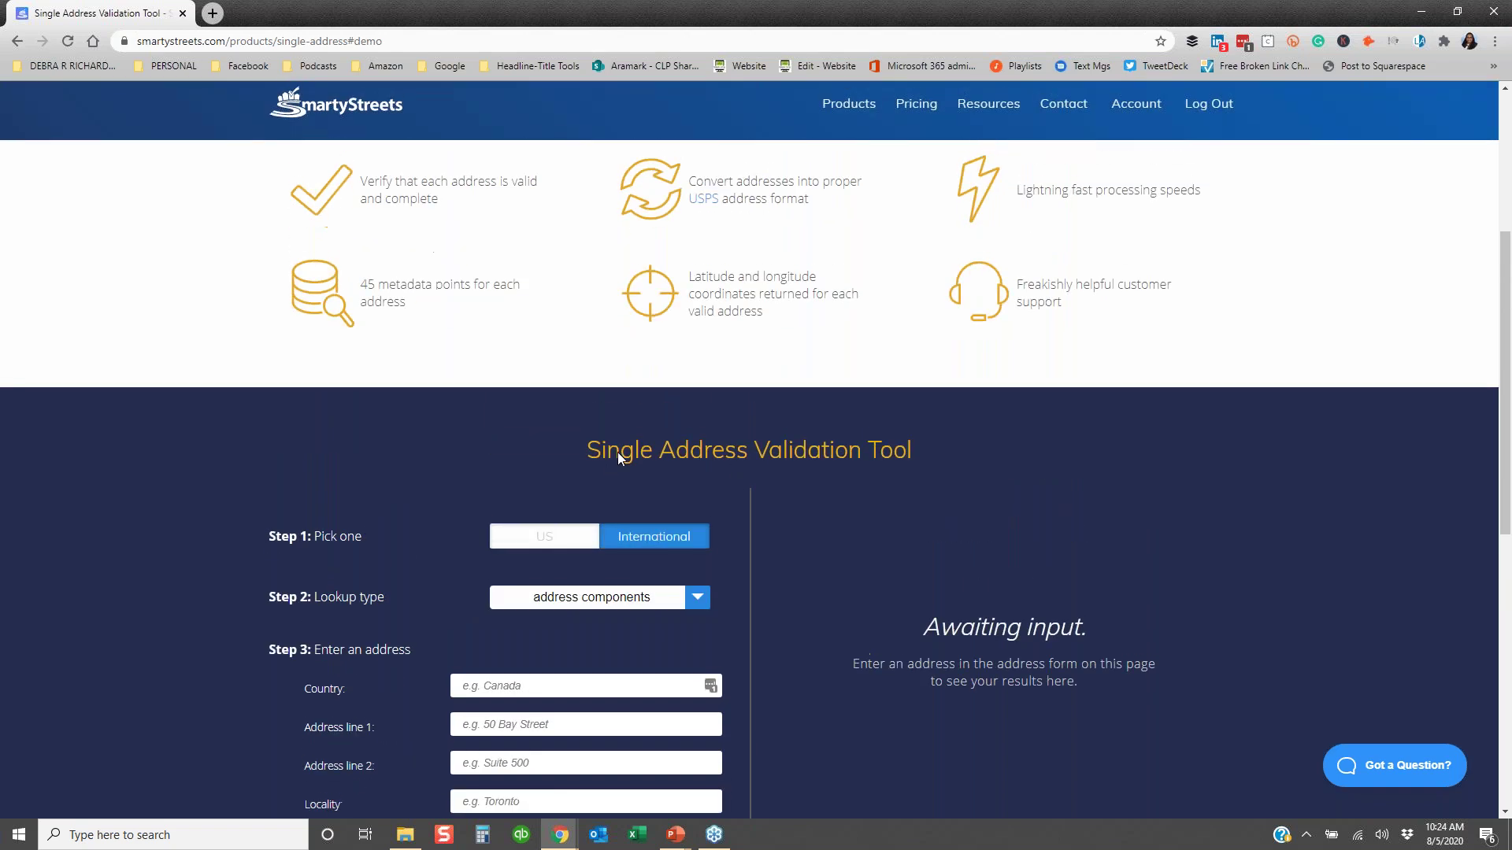
pyautogui.moveTo(985, 118)
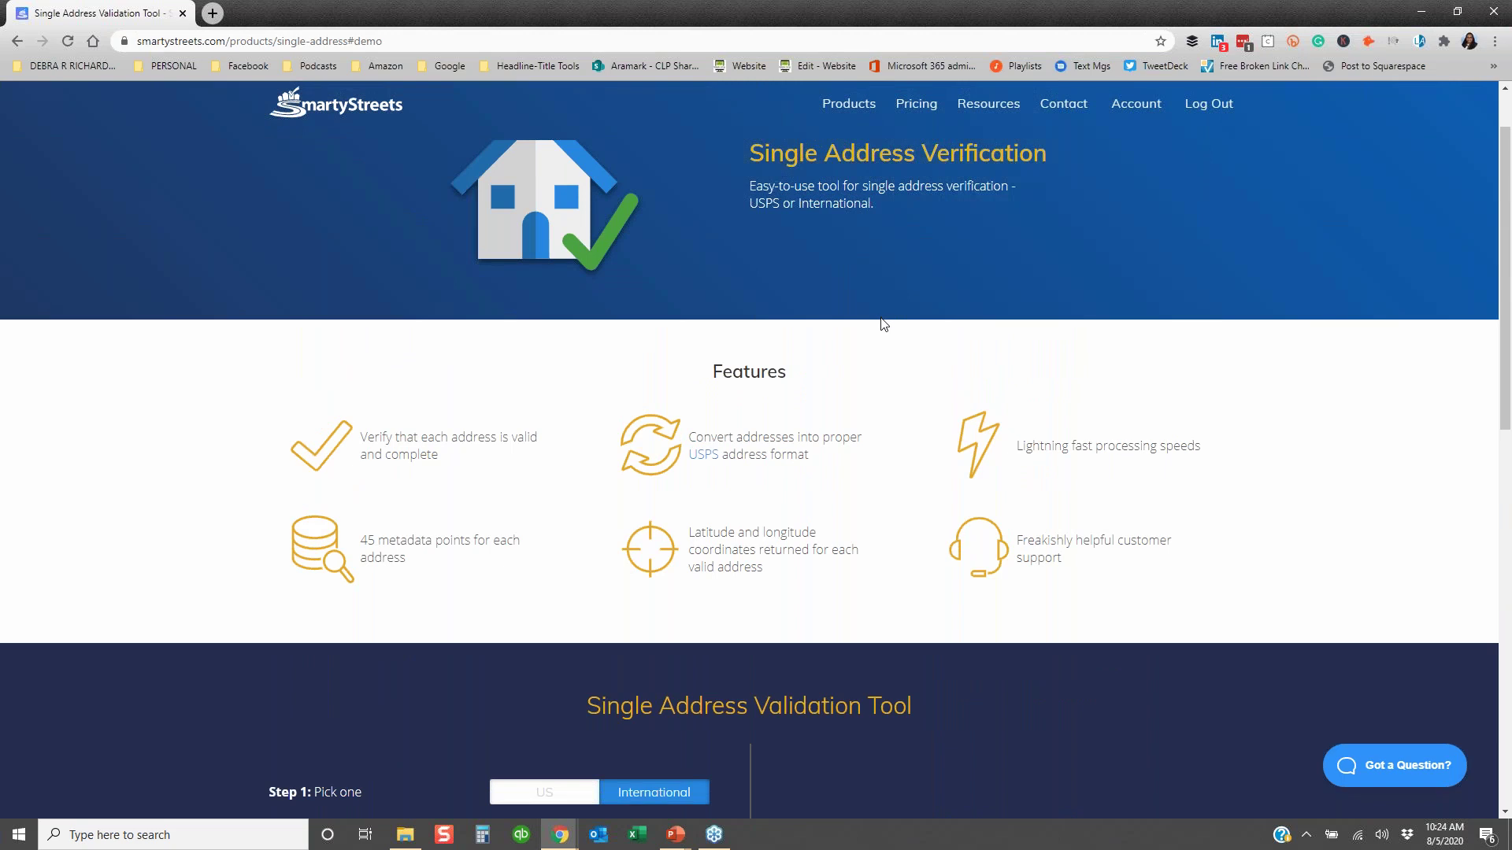
pyautogui.scroll(1, 883, 324)
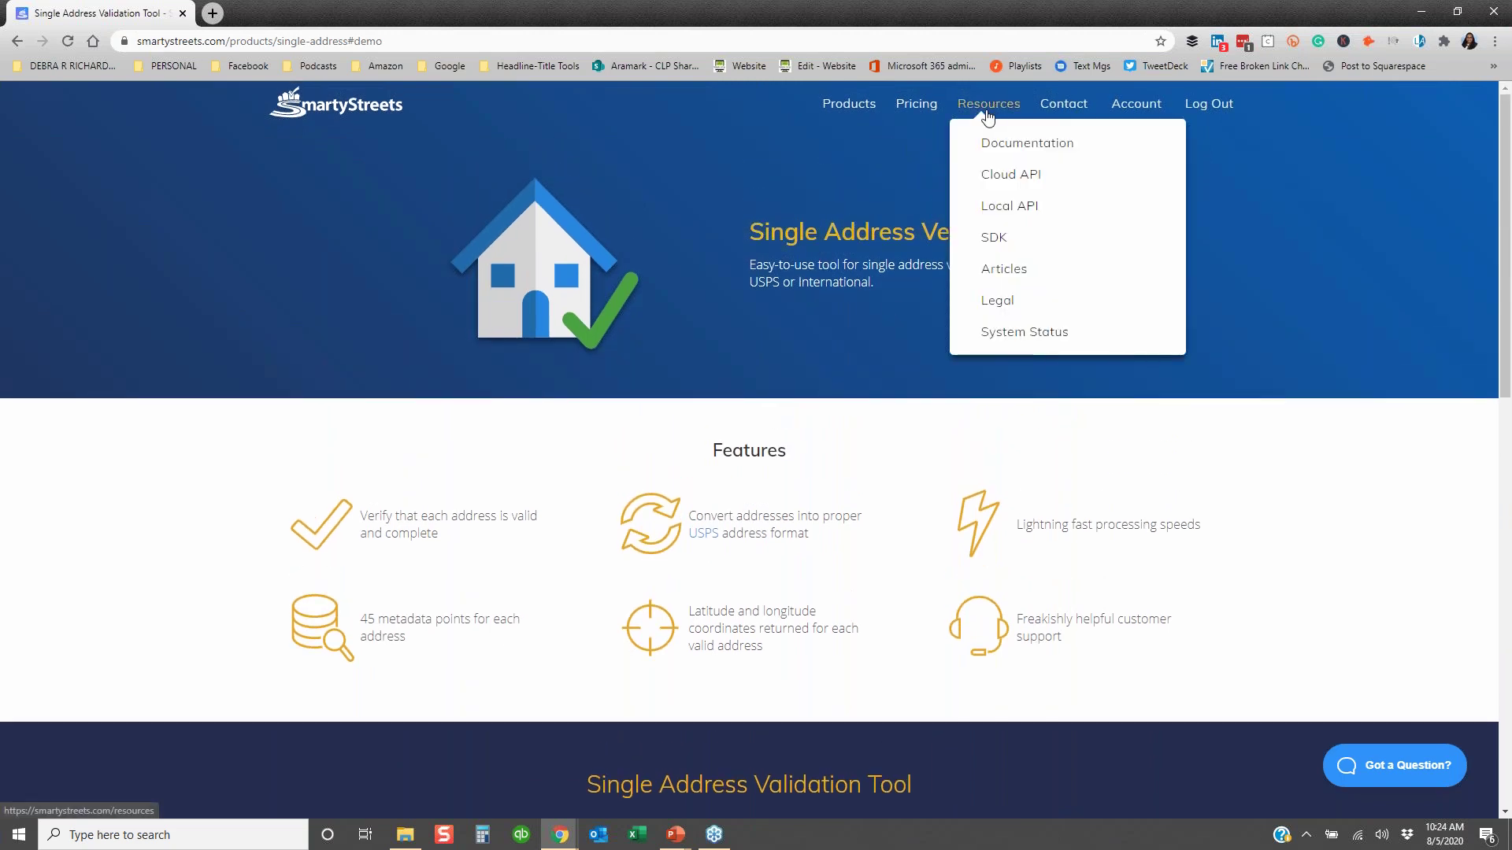
# Step: Go to the Bulk Address Validation page for lists
pyautogui.moveTo(916, 118)
pyautogui.moveTo(854, 125)
pyautogui.click(867, 177)
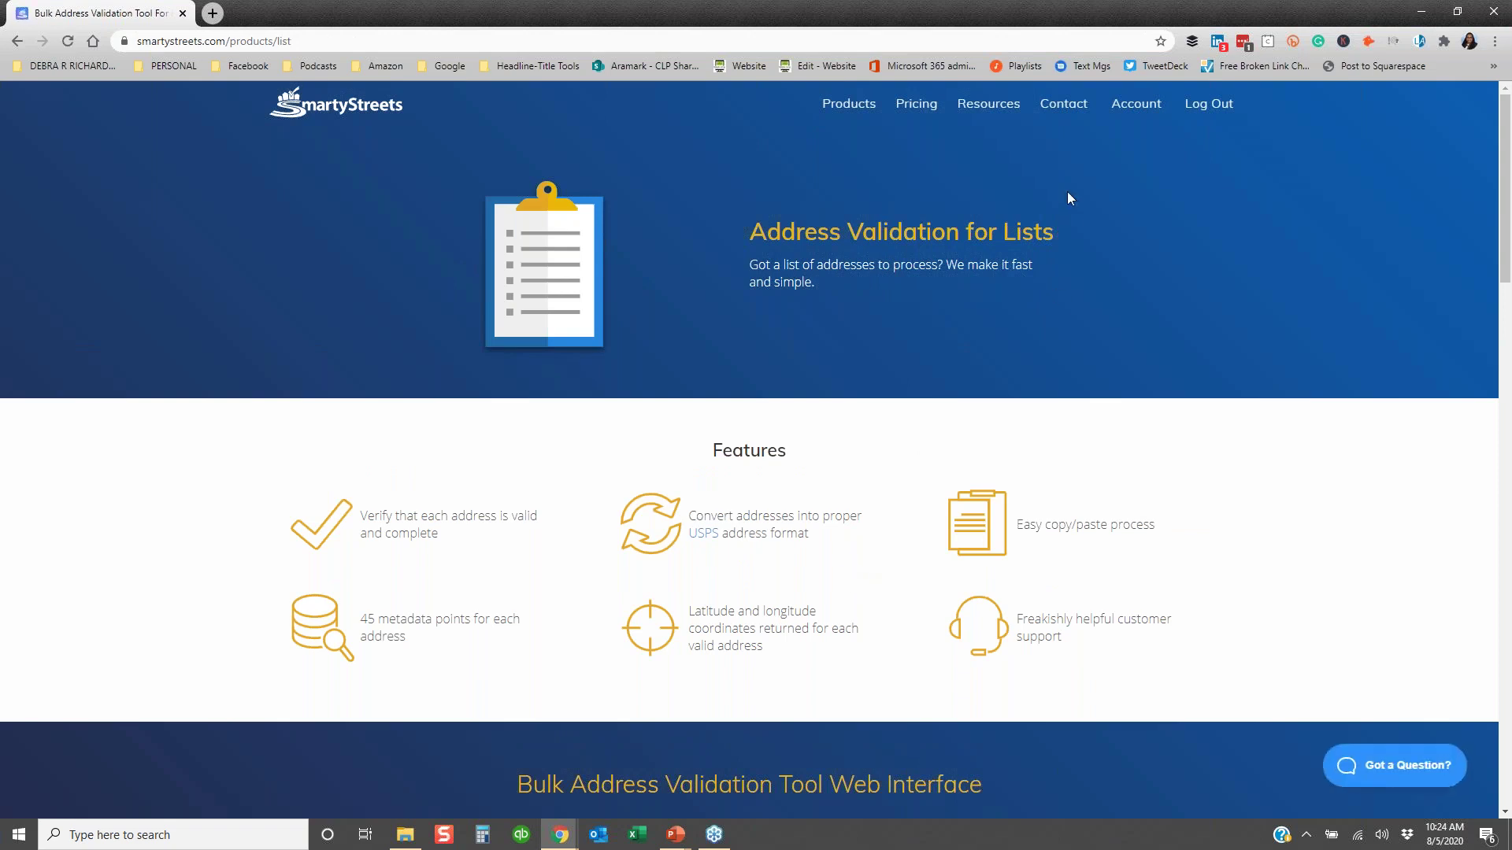
pyautogui.moveTo(918, 117)
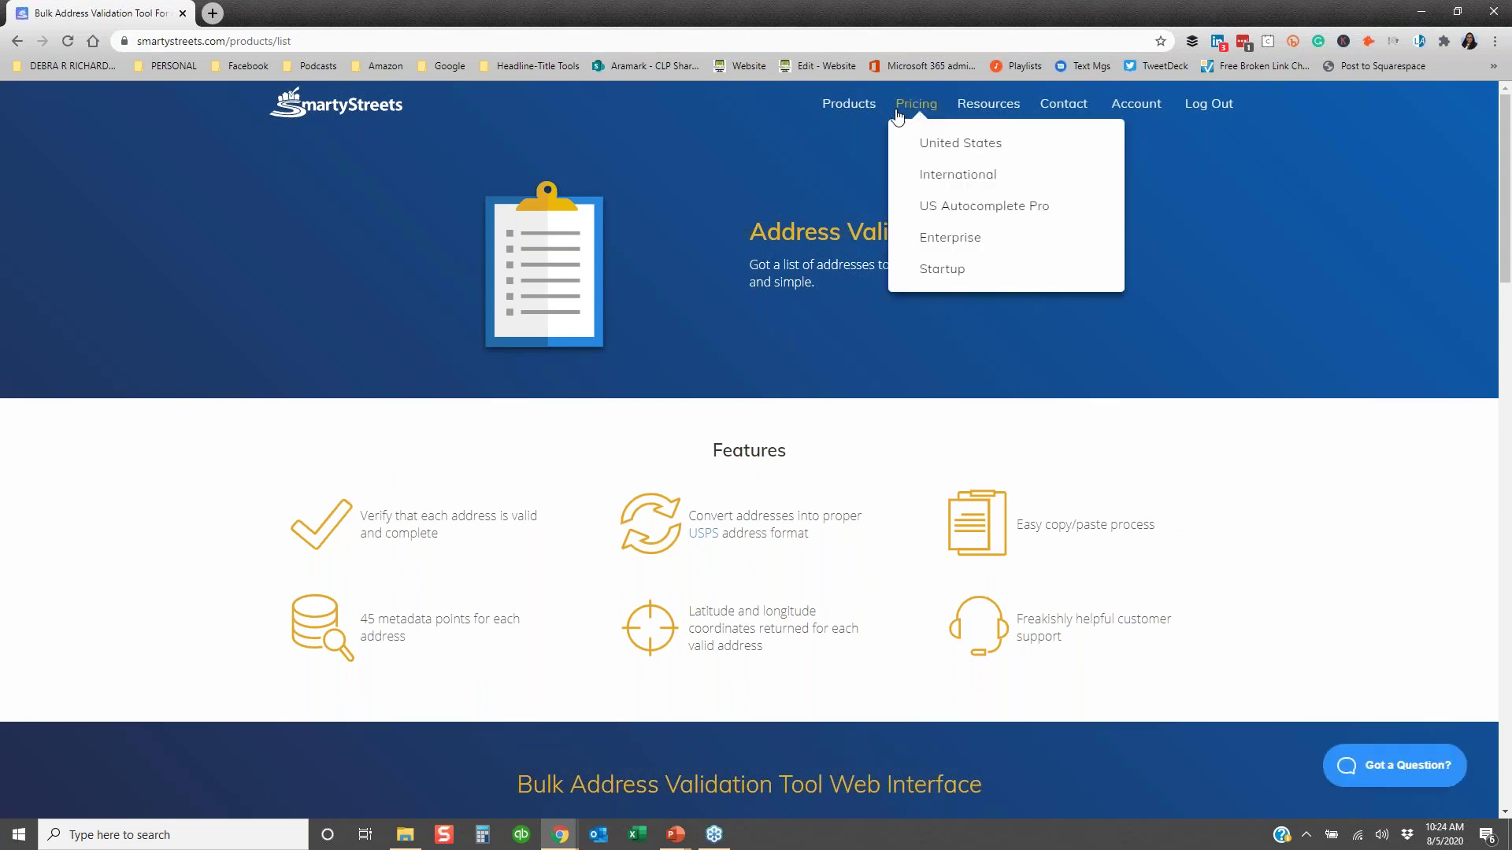
pyautogui.moveTo(866, 110)
pyautogui.click(878, 174)
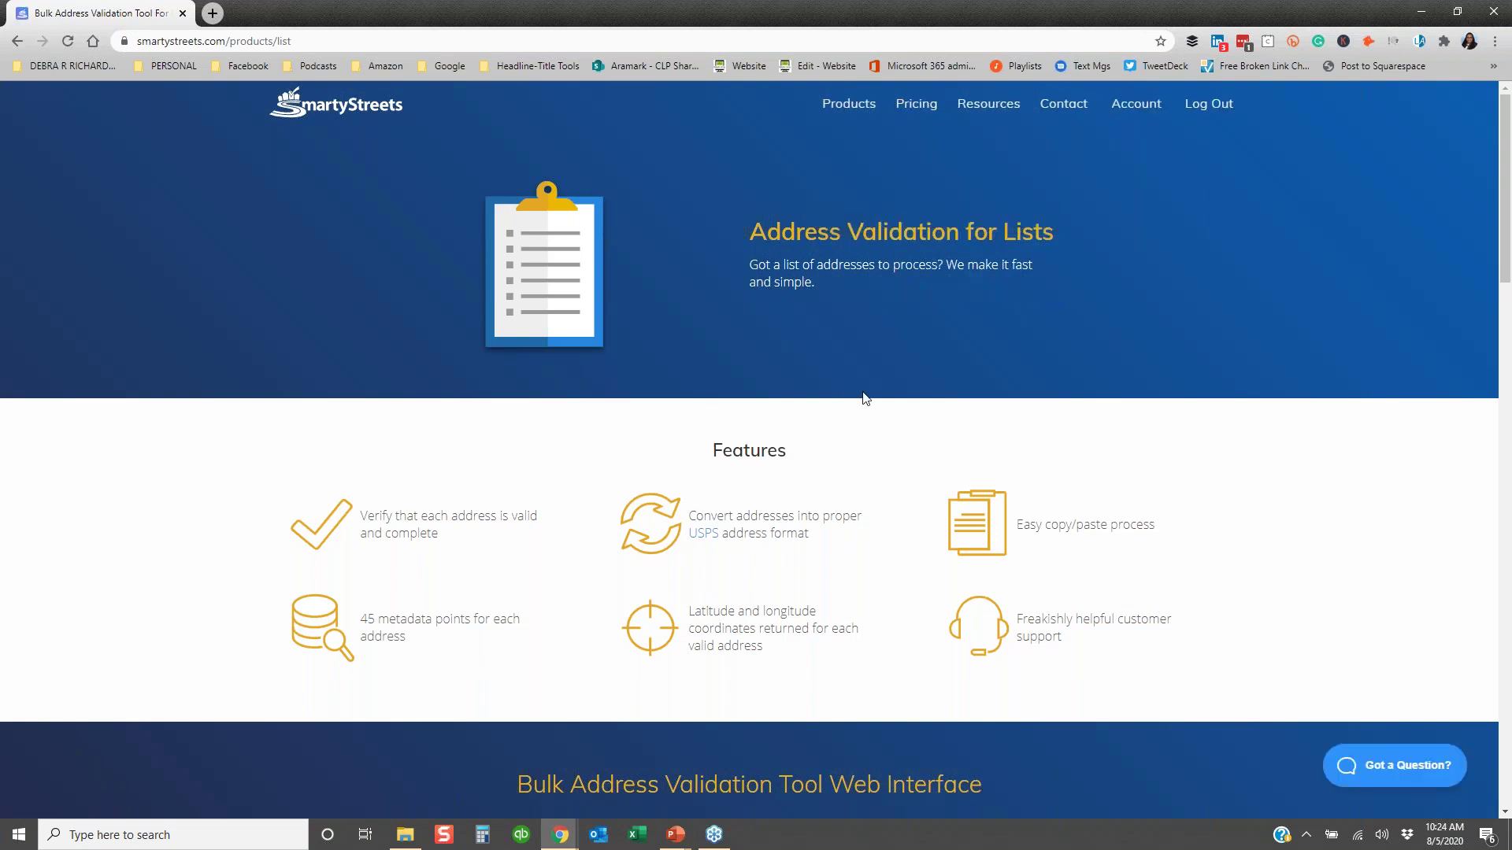
pyautogui.scroll(-5, 871, 395)
pyautogui.scroll(-3, 874, 390)
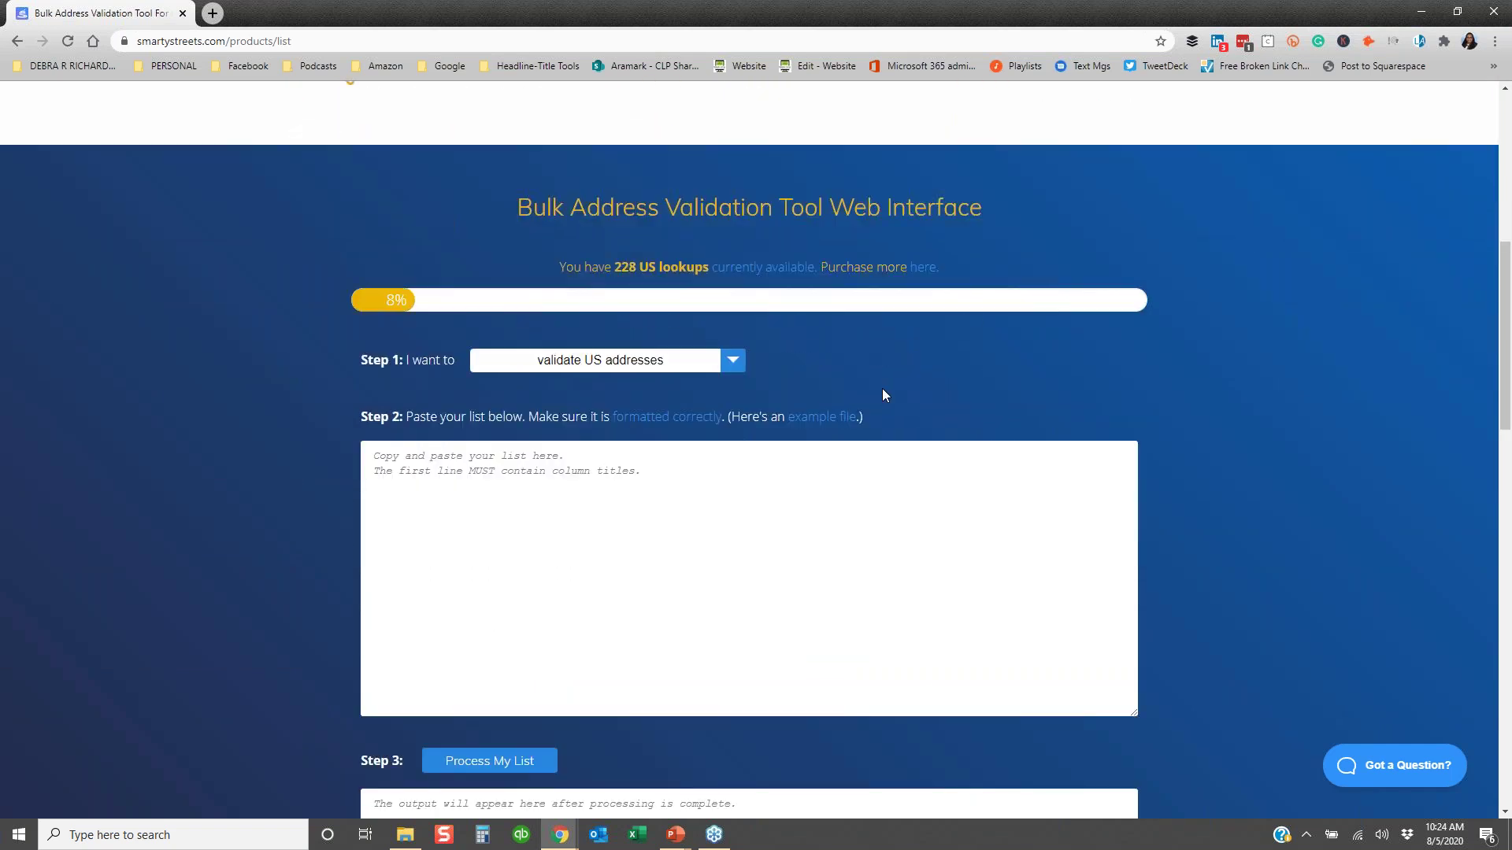
# Step: Paste the nine-row address list from the other window into the list box
pyautogui.click(405, 834)
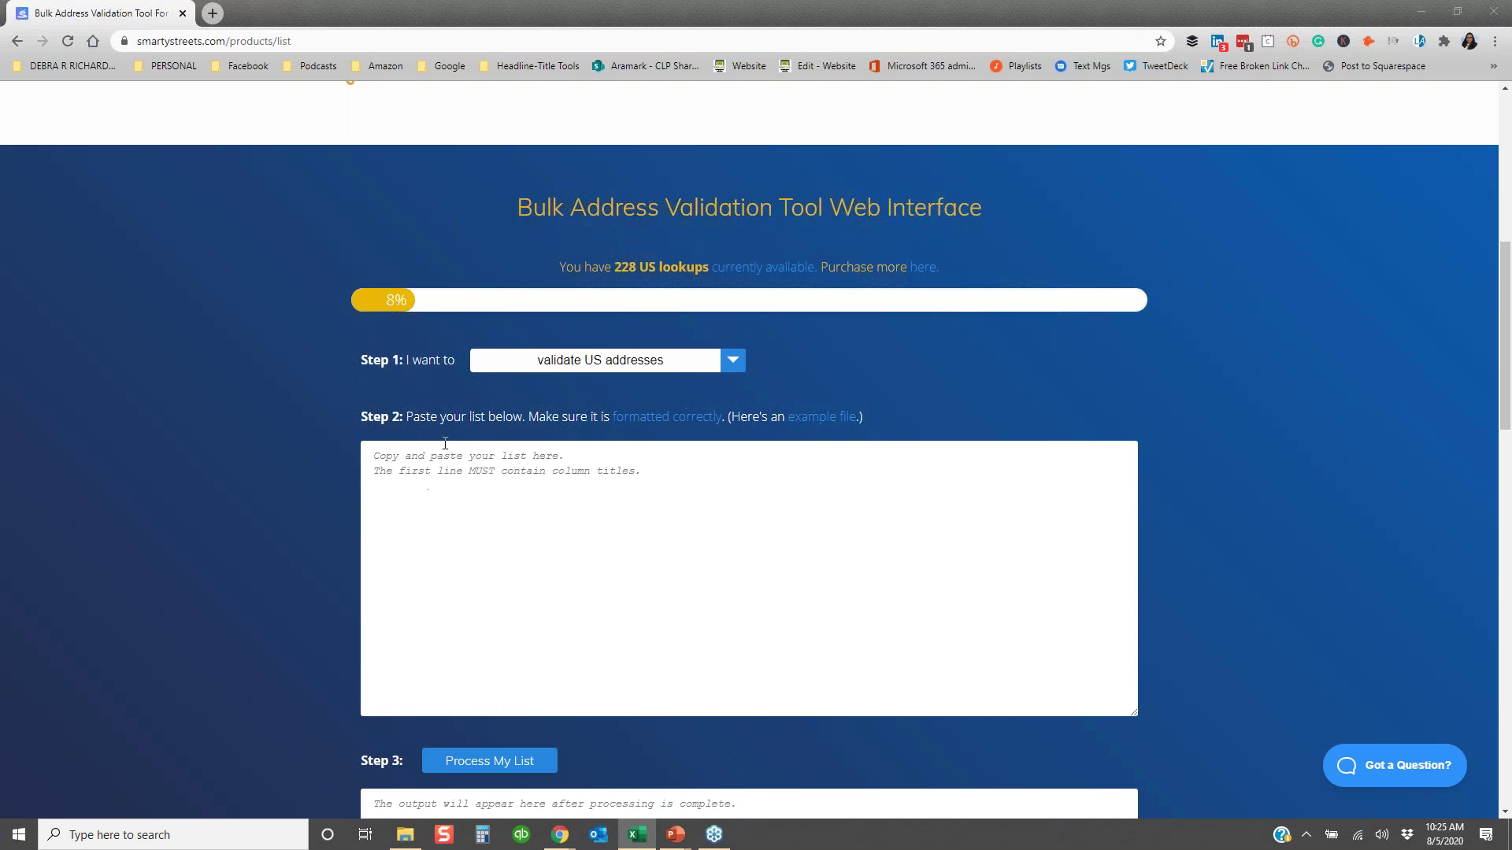
pyautogui.click(432, 463)
pyautogui.rightClick(431, 463)
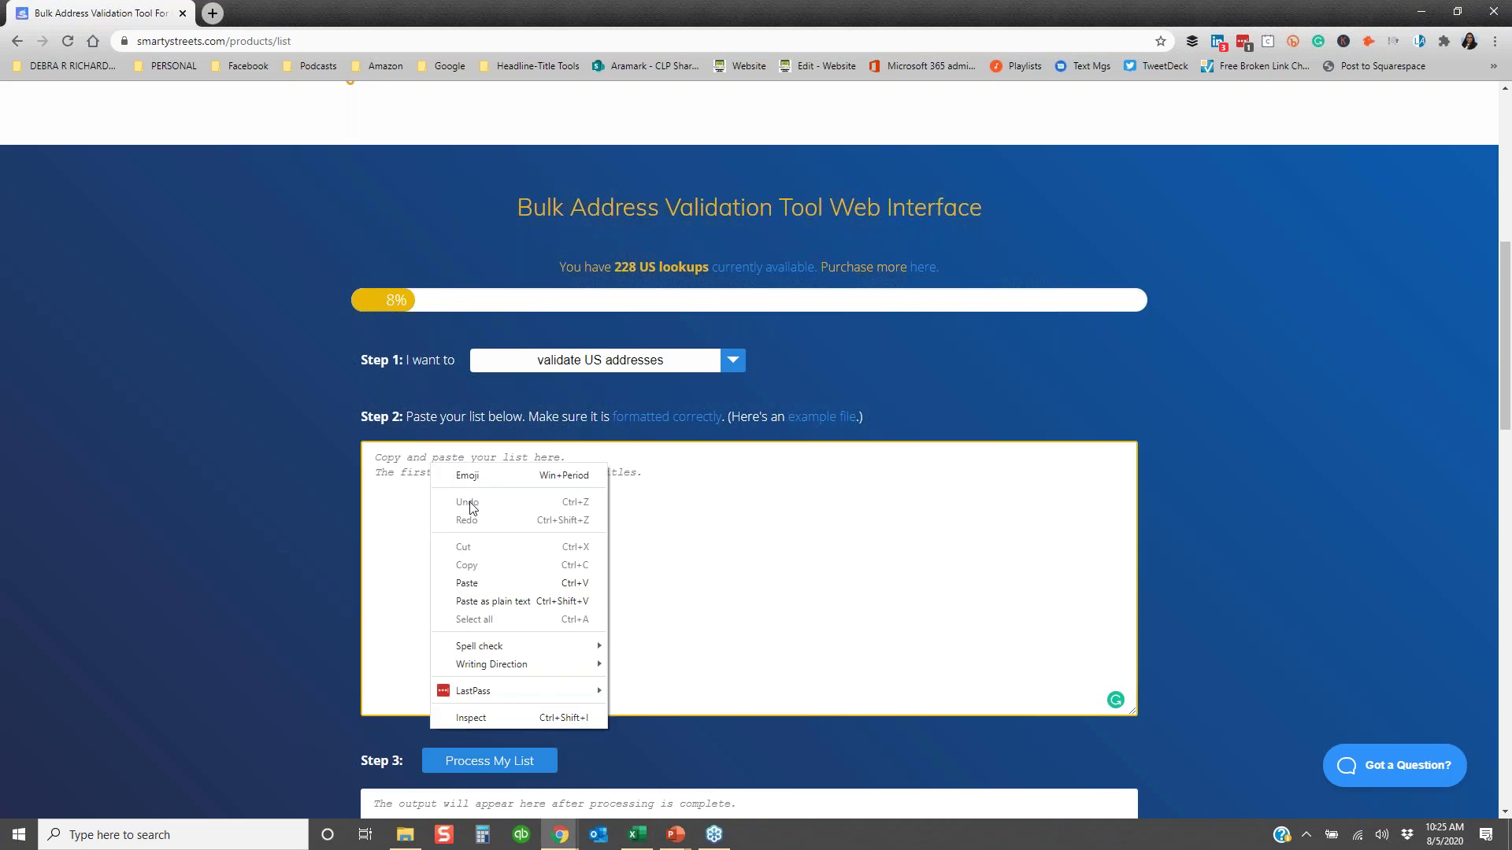
pyautogui.click(466, 583)
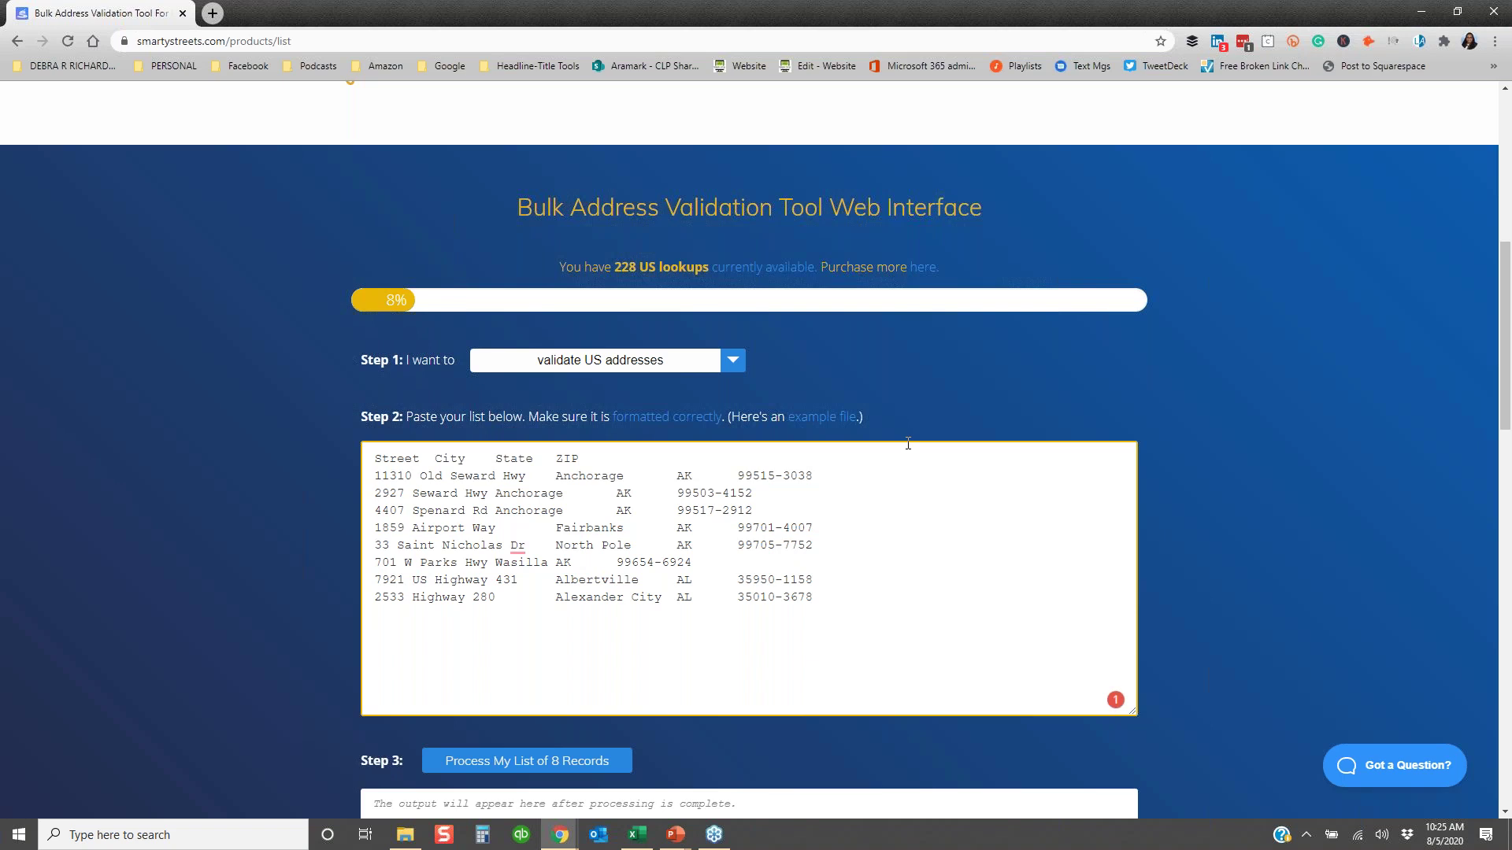
pyautogui.scroll(-3, 905, 439)
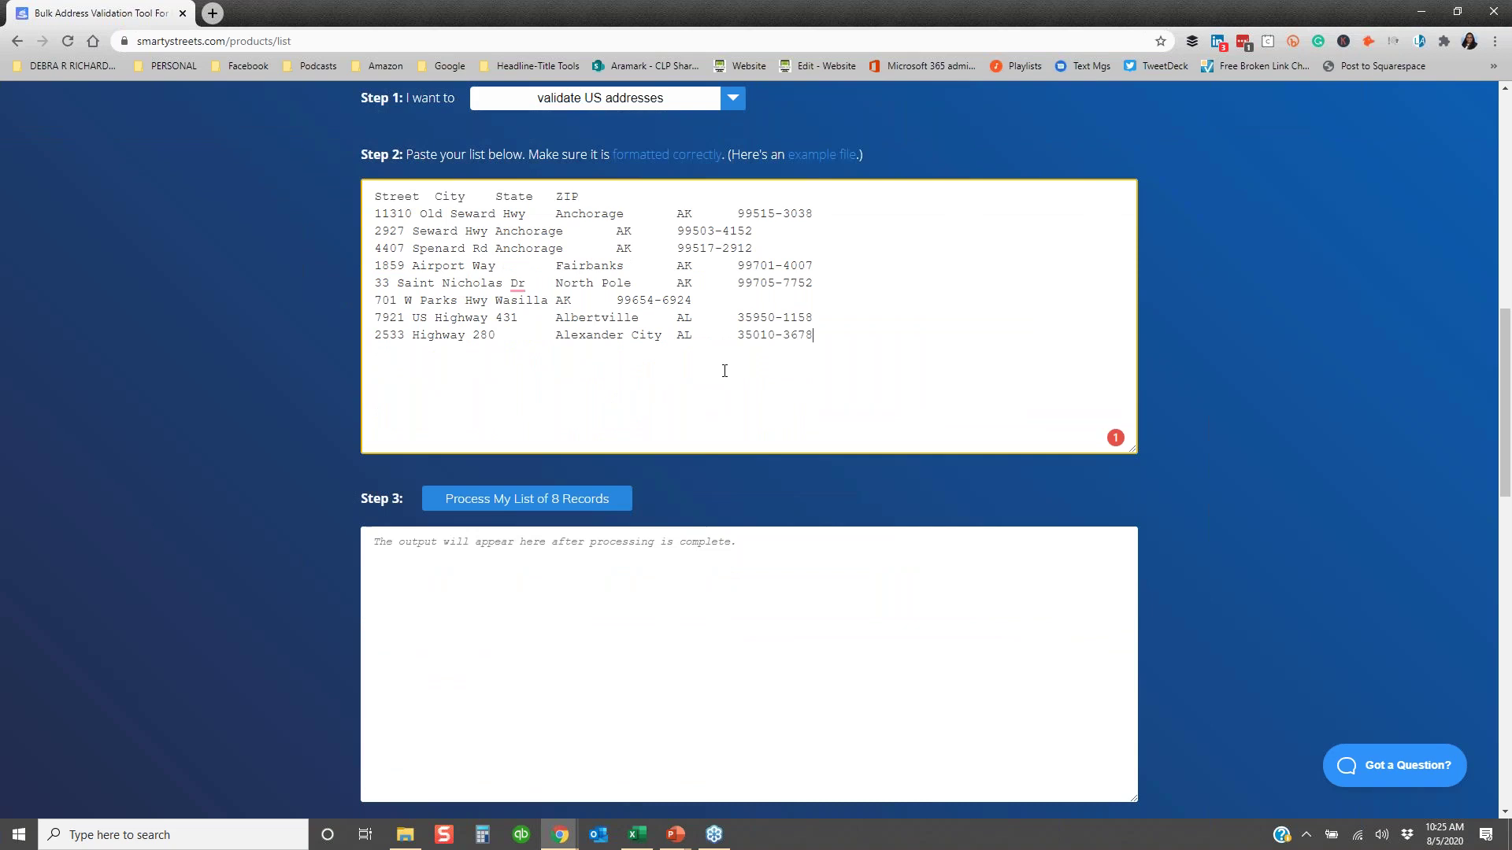
pyautogui.scroll(1, 727, 377)
pyautogui.scroll(1, 858, 397)
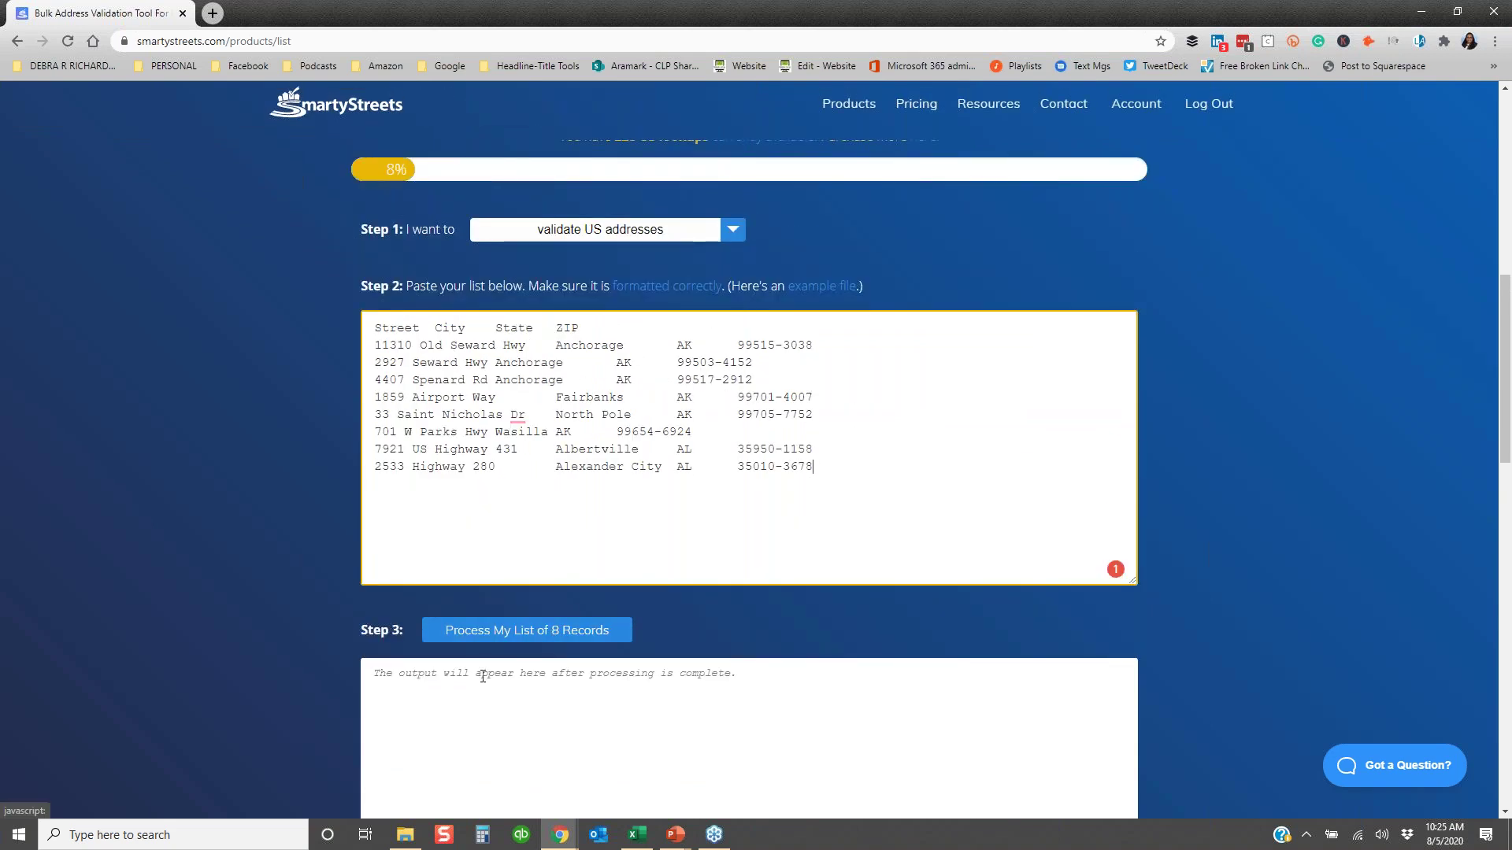
# Step: Delete the last five address lines, leaving the header and three Anchorage addresses
pyautogui.click(607, 414)
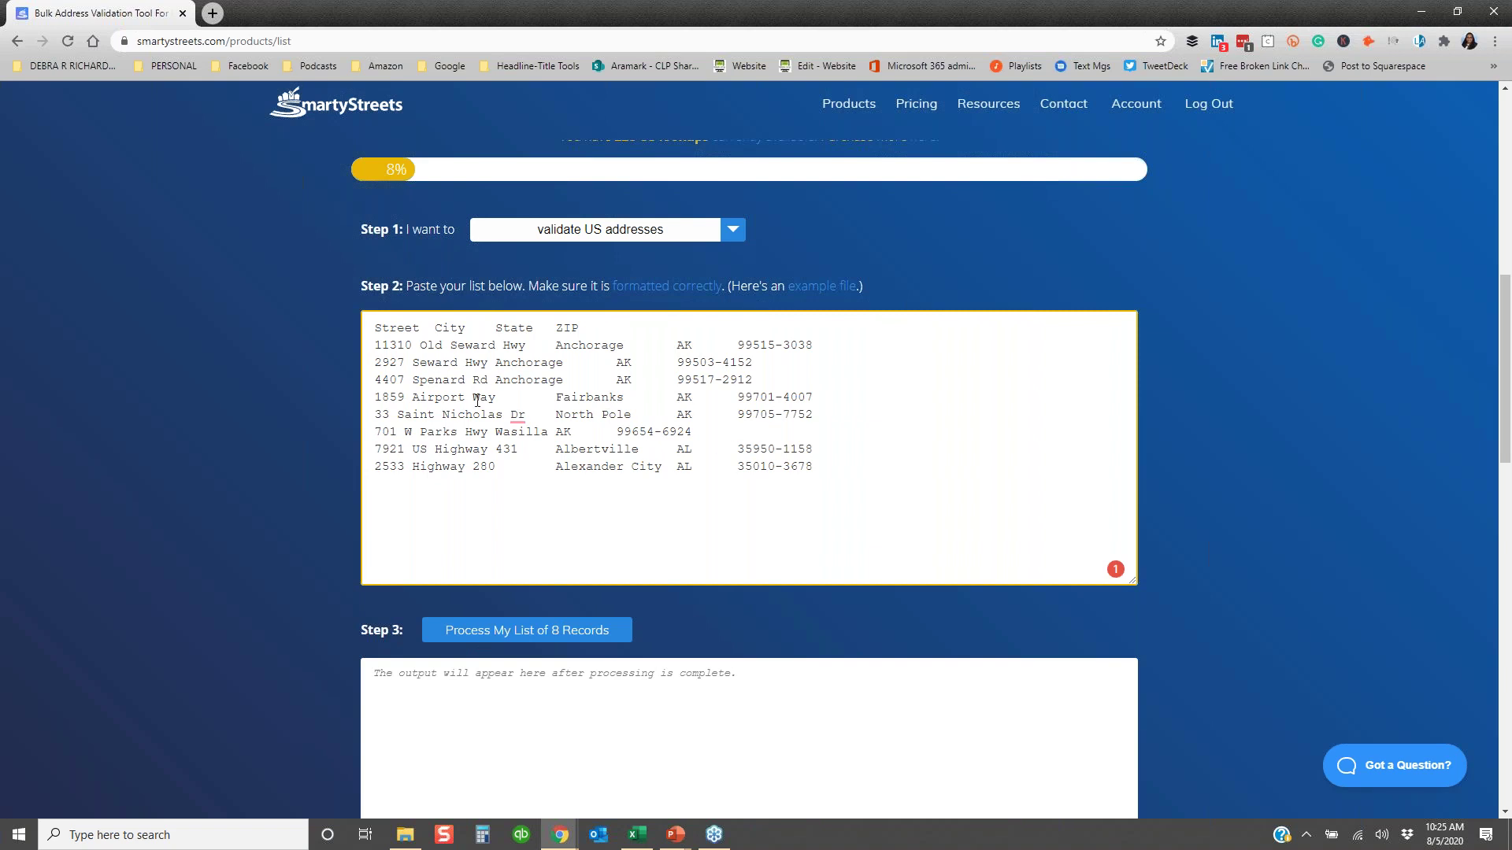
pyautogui.moveTo(827, 461); pyautogui.dragTo(334, 394)
pyautogui.press('BackSpace')
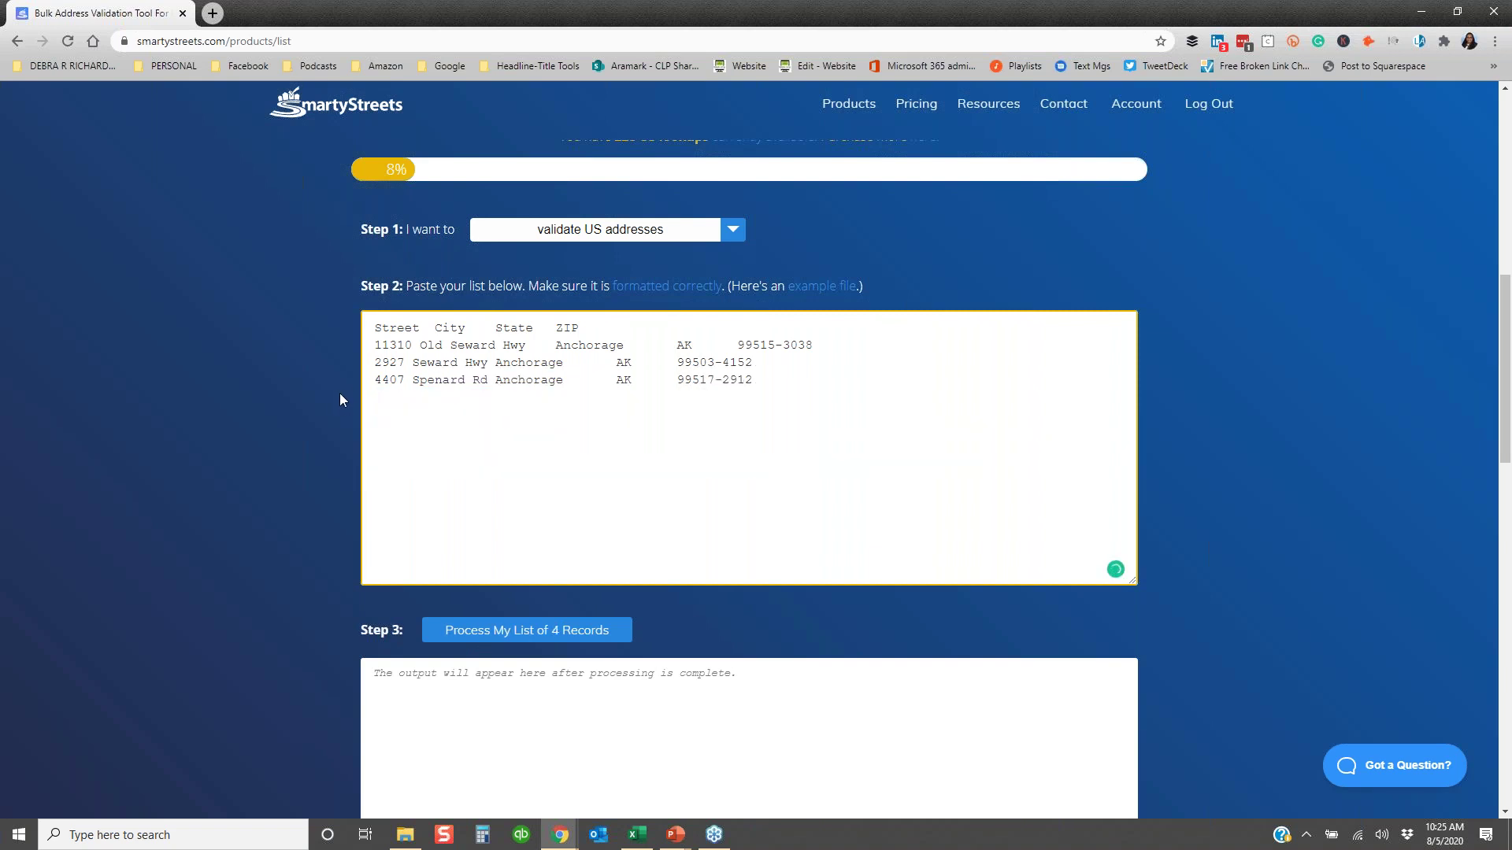
pyautogui.press('BackSpace')
# Step: Start downloading the example input file, cancel the save, and reselect the box text
pyautogui.moveTo(776, 377); pyautogui.dragTo(521, 346)
pyautogui.click(821, 282)
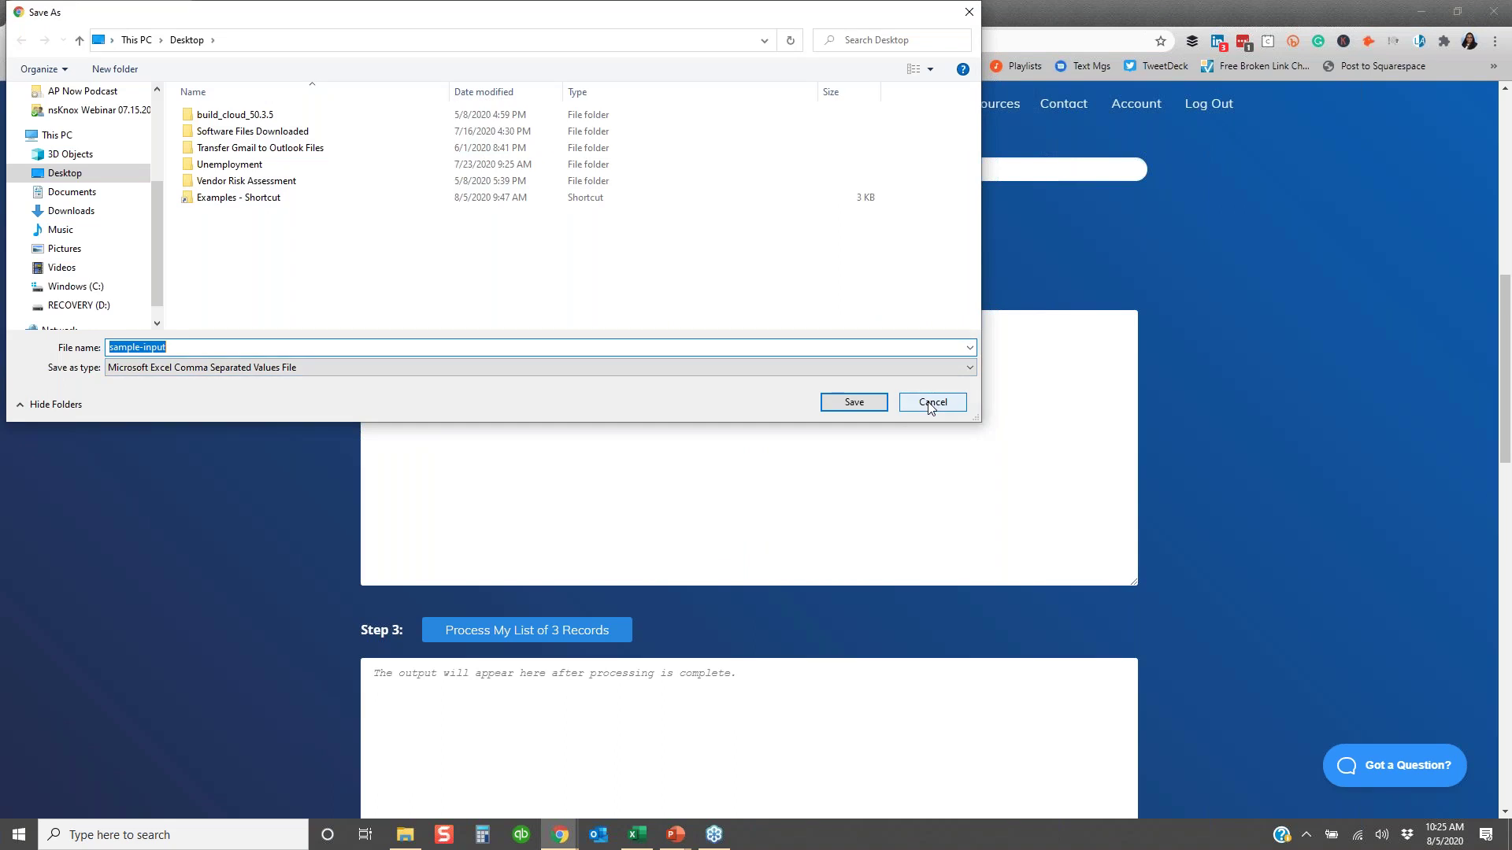
pyautogui.click(933, 402)
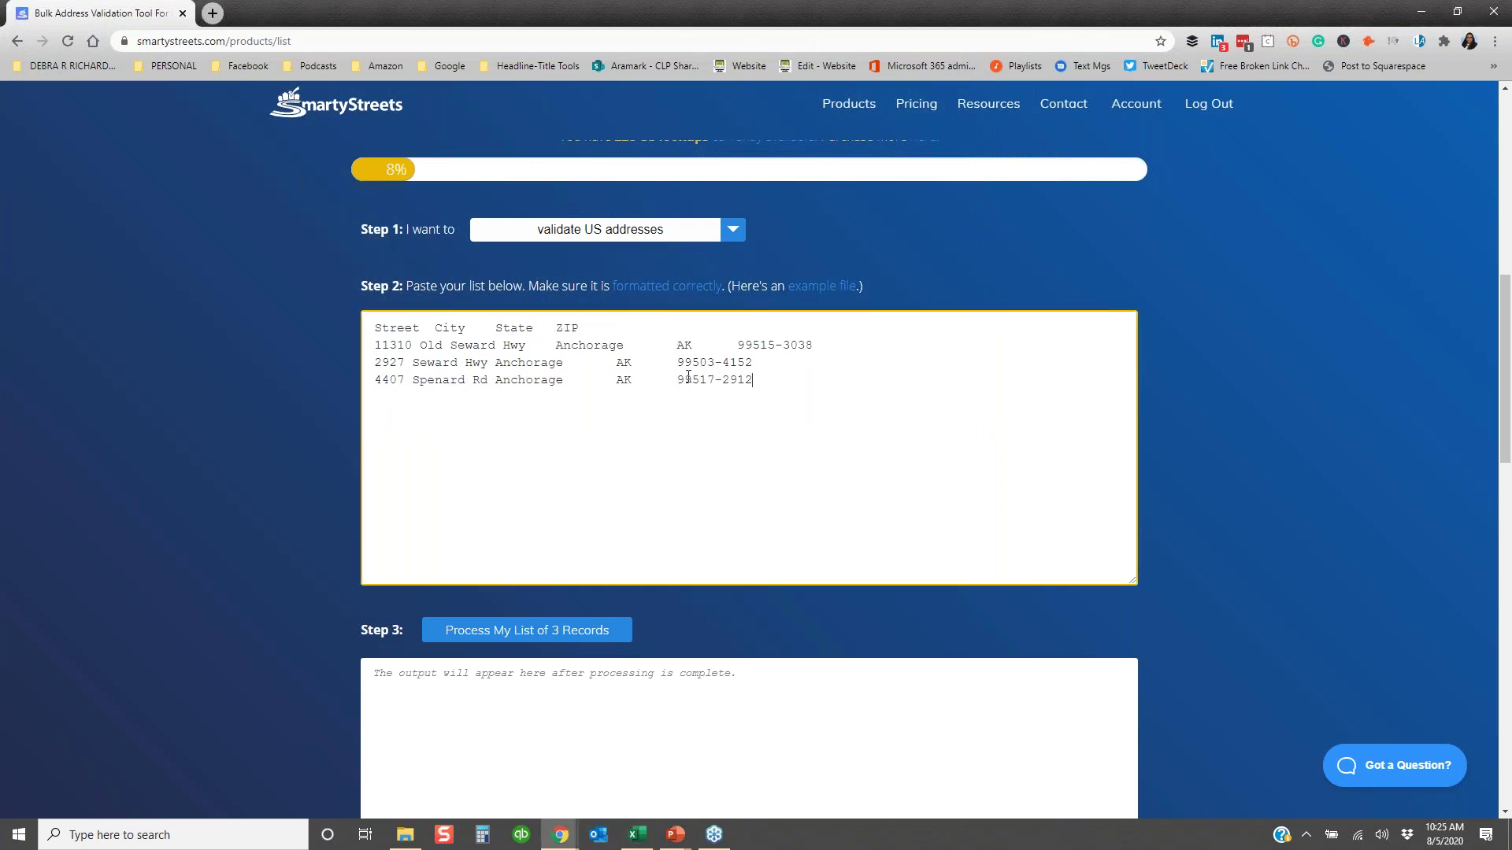
pyautogui.moveTo(772, 375); pyautogui.dragTo(376, 327)
# Step: Replace the box with the nine-row Wendy's list as plain text and process the 9 records
pyautogui.rightClick(462, 349)
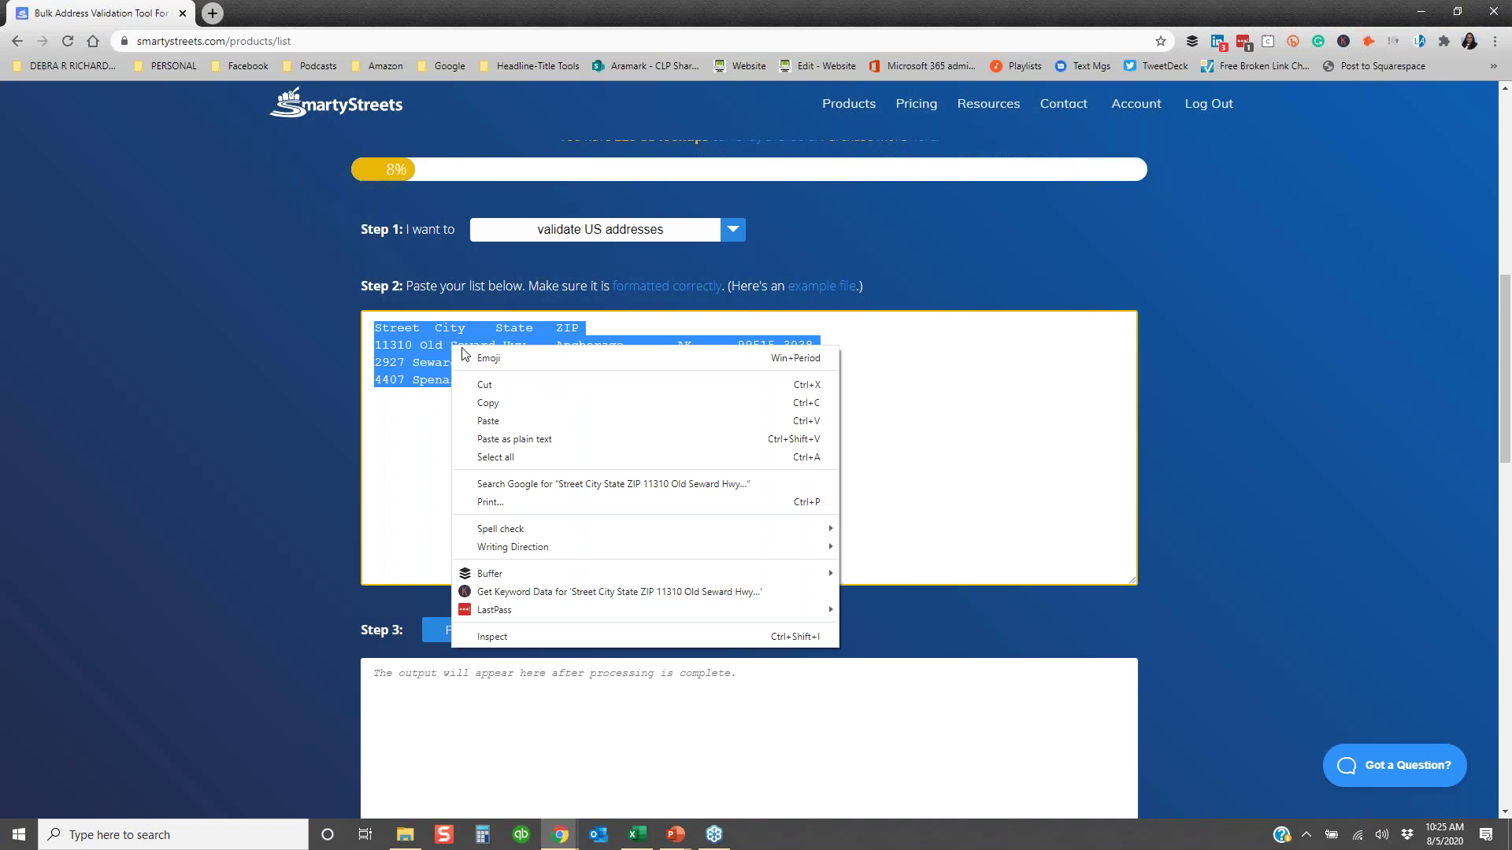
pyautogui.click(490, 439)
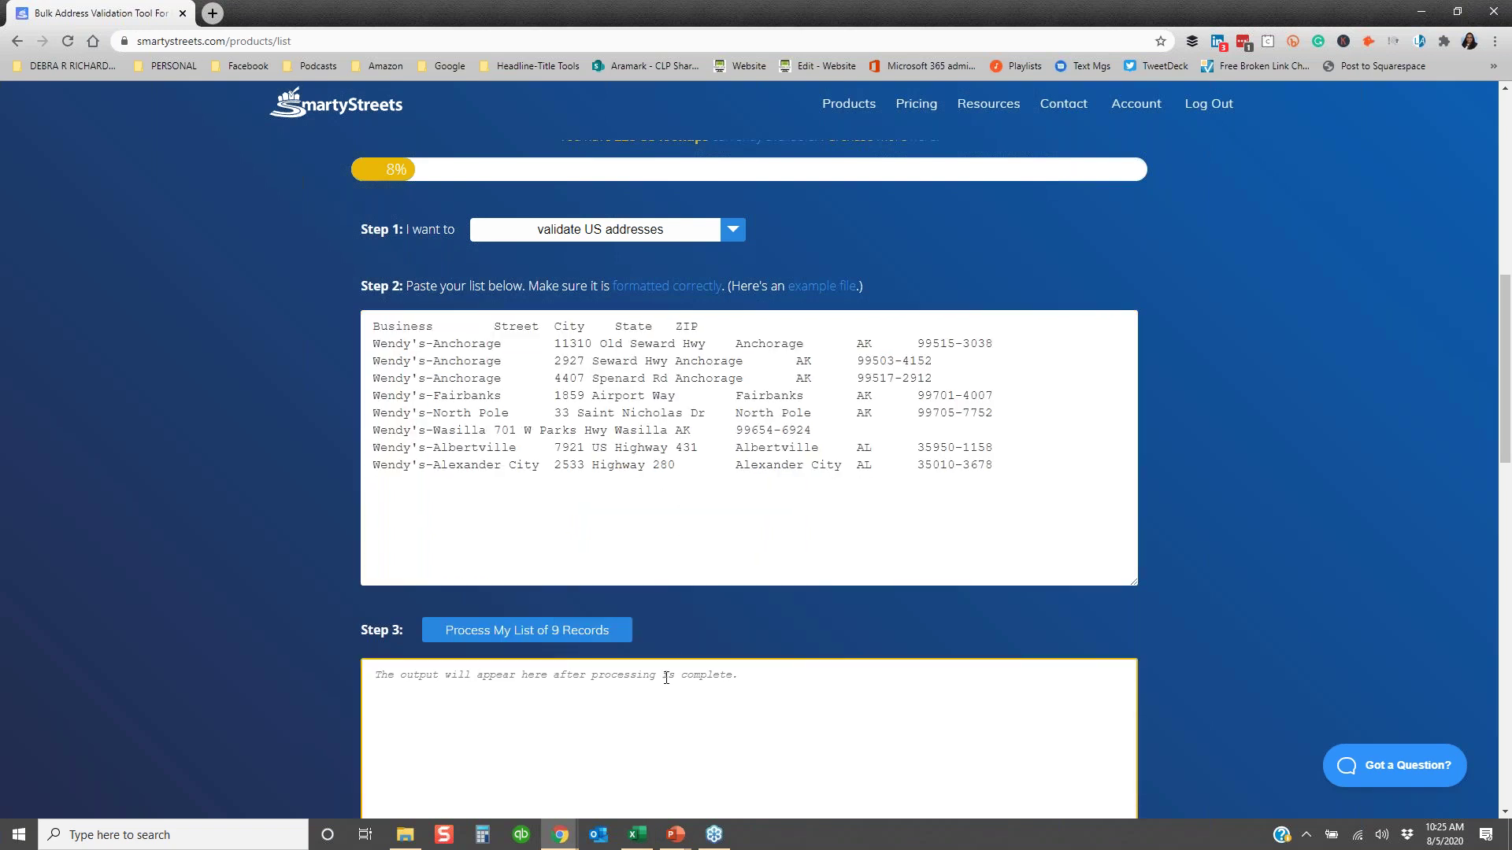
pyautogui.click(596, 639)
# Step: Copy all the Match-Mailable validation results to the clipboard
pyautogui.scroll(-3, 596, 639)
pyautogui.scroll(-3, 913, 309)
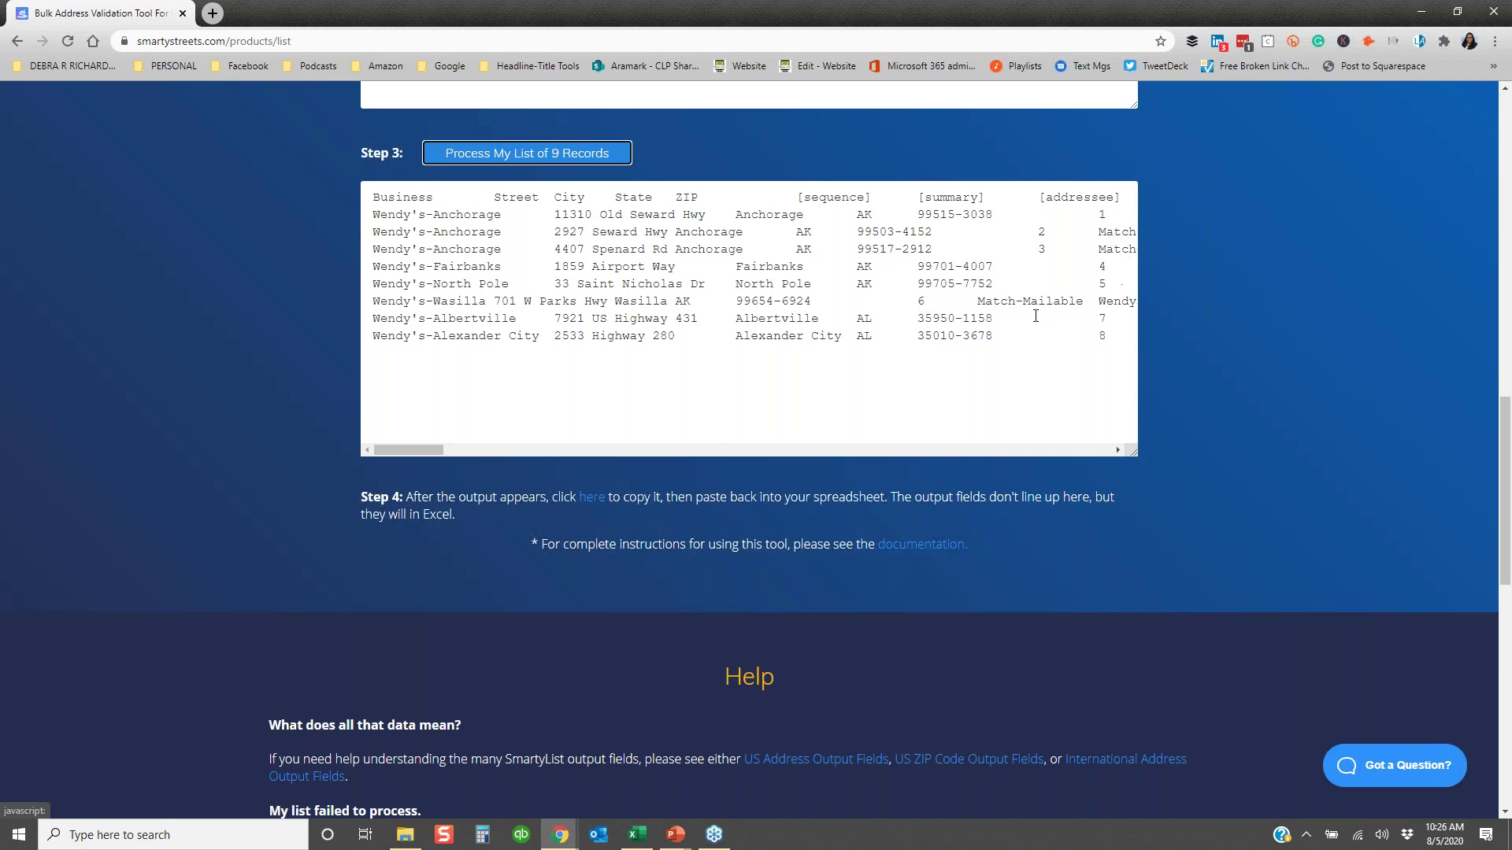
pyautogui.moveTo(403, 452)
pyautogui.mouseDown()
pyautogui.moveTo(450, 449)
pyautogui.moveTo(405, 445)
pyautogui.mouseUp()
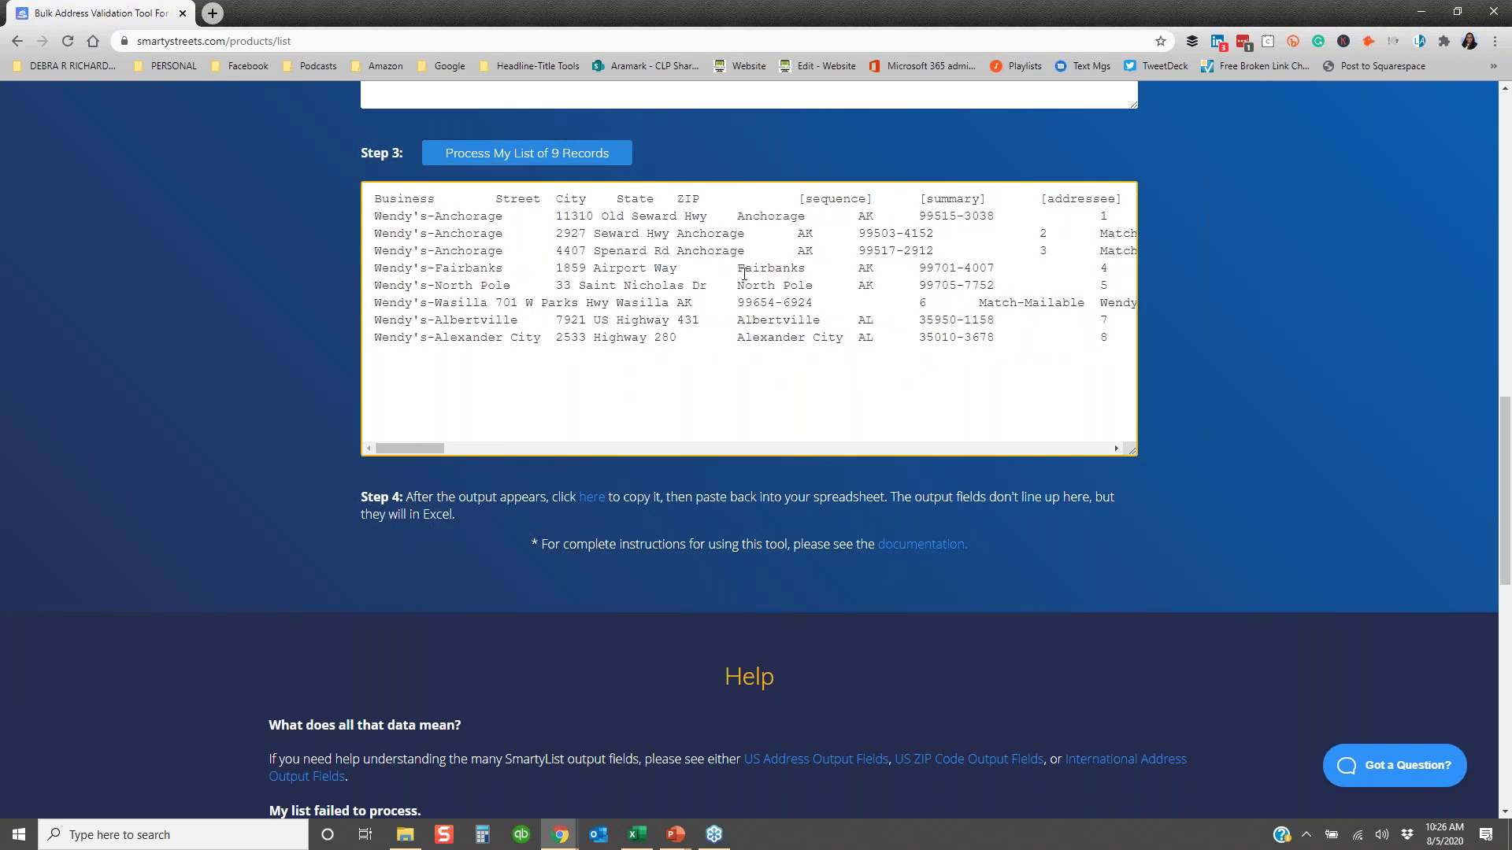
pyautogui.click(591, 497)
# Step: In maximized Excel, widen column H so every row's Match-Mailable summary shows, then minimize Excel
pyautogui.hotkey('alt', 'Tab')
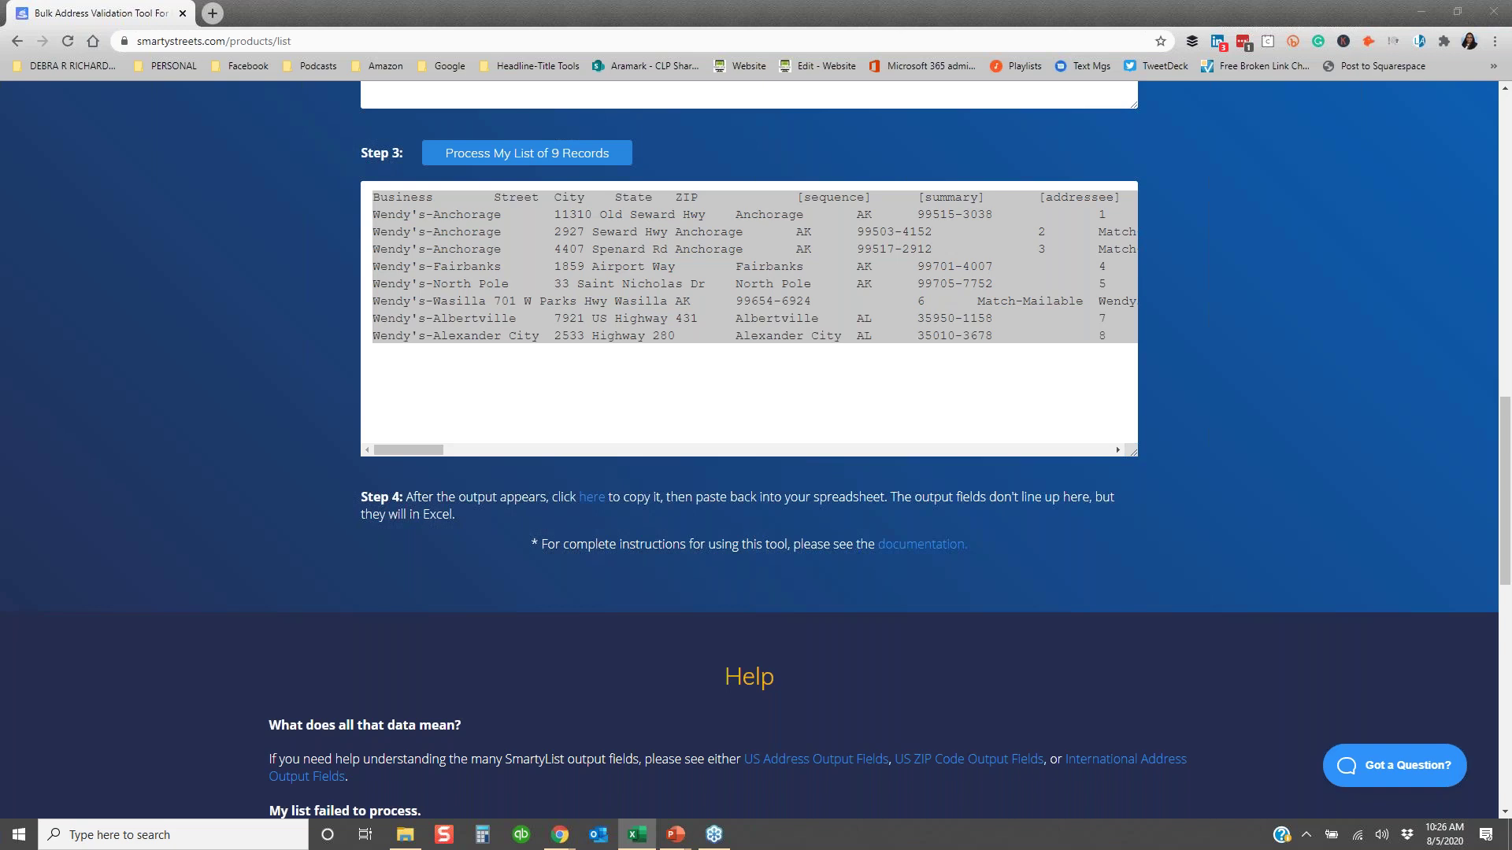
pyautogui.moveTo(0, 161); pyautogui.dragTo(654, 100)
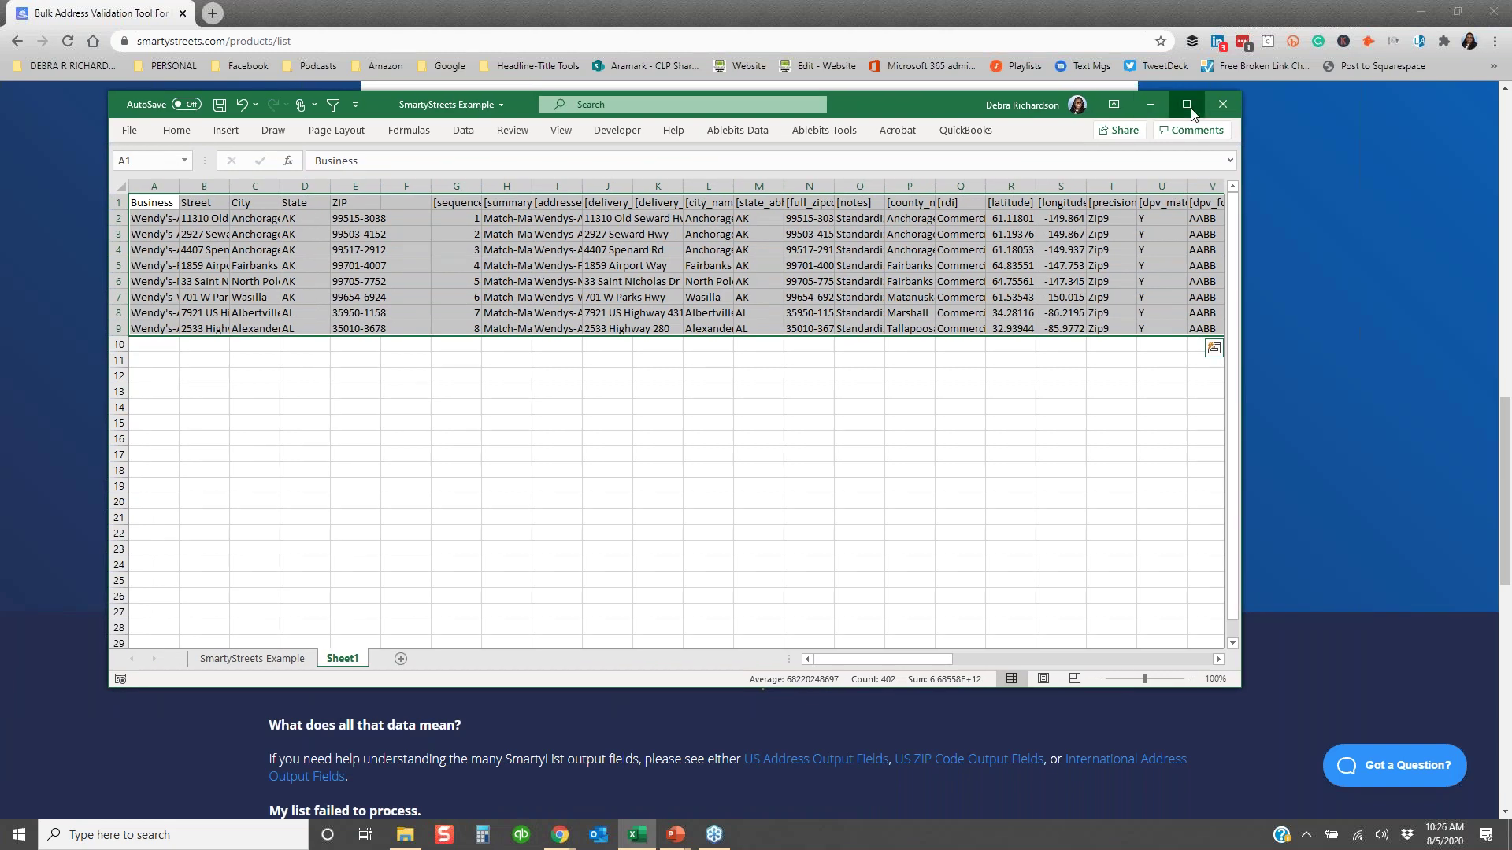
pyautogui.click(1185, 105)
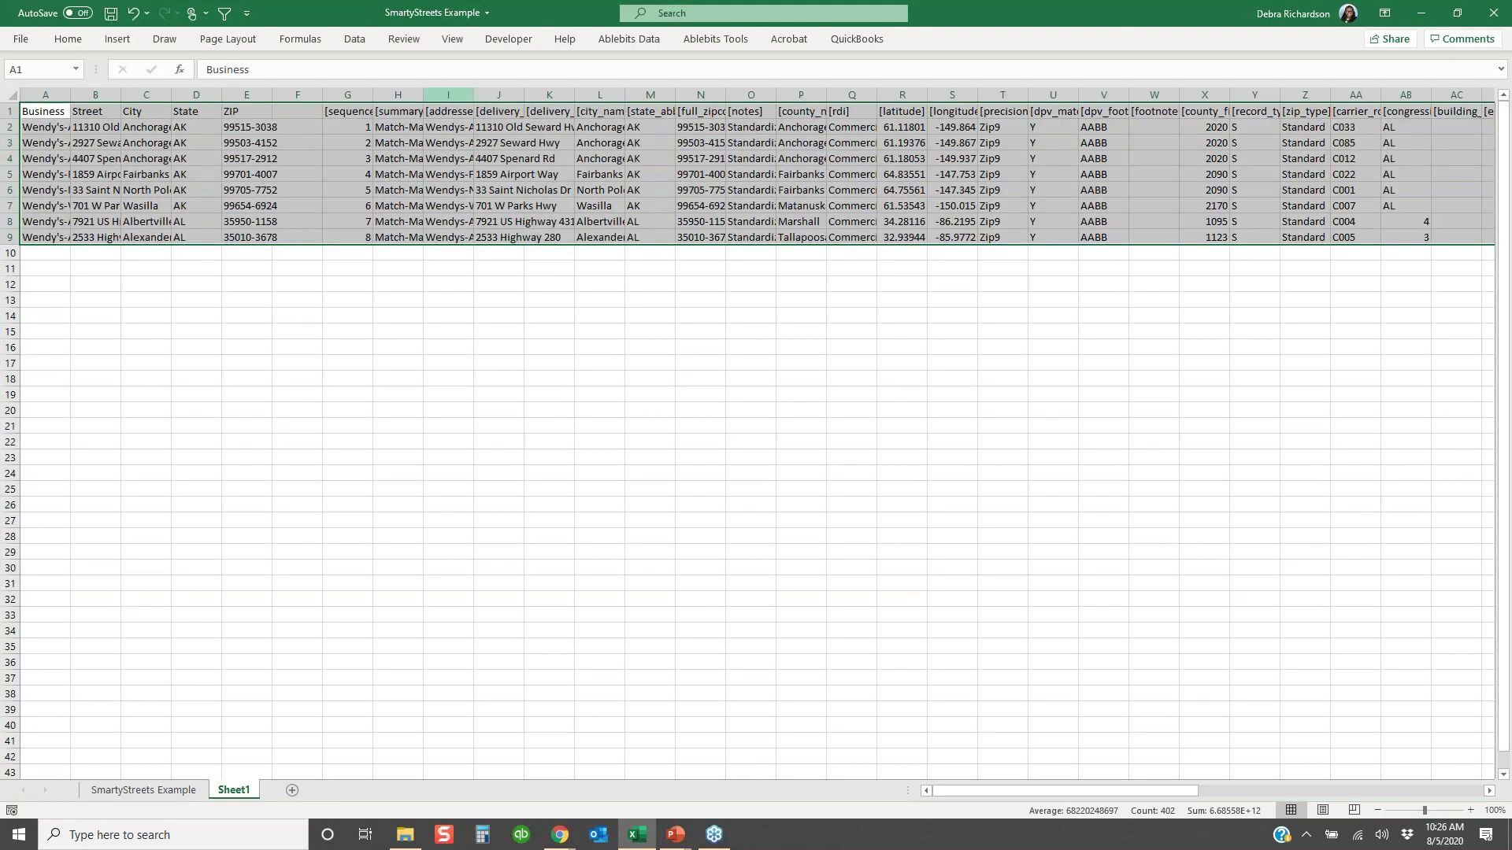
pyautogui.click(402, 142)
pyautogui.moveTo(423, 89); pyautogui.dragTo(537, 89)
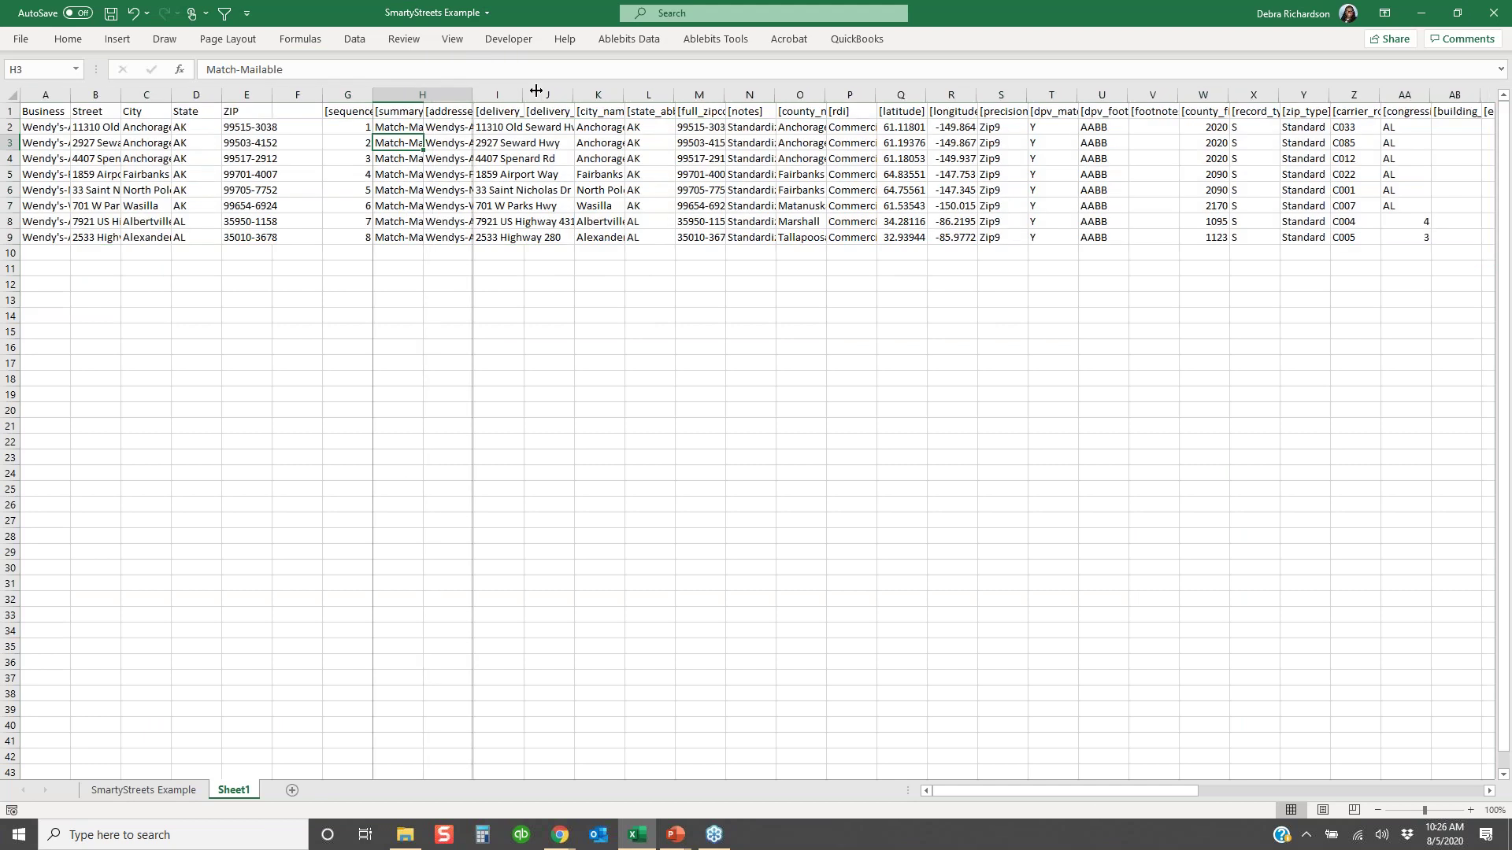
pyautogui.click(481, 89)
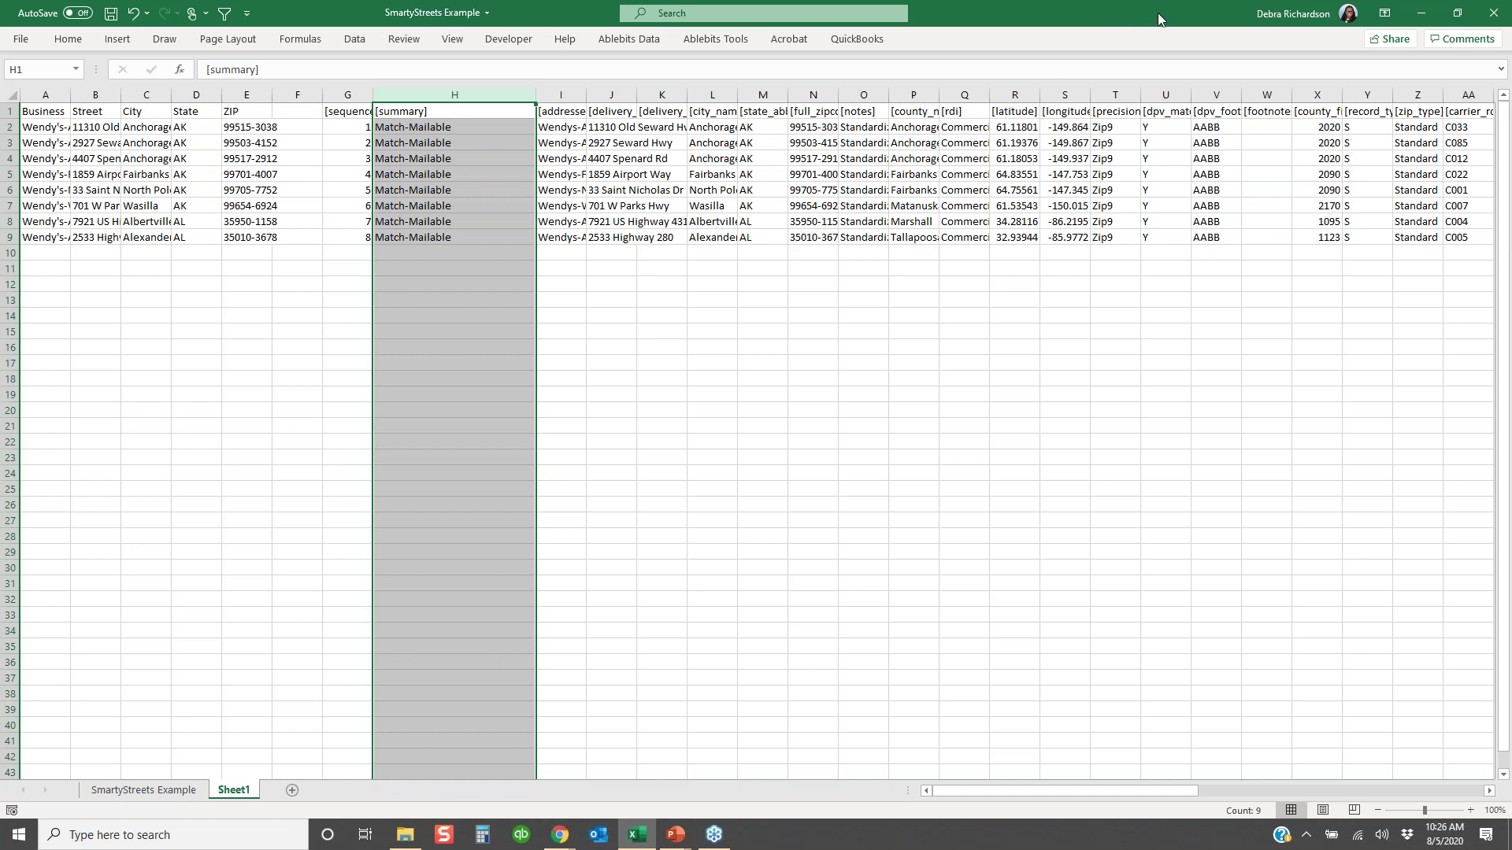
pyautogui.click(1421, 12)
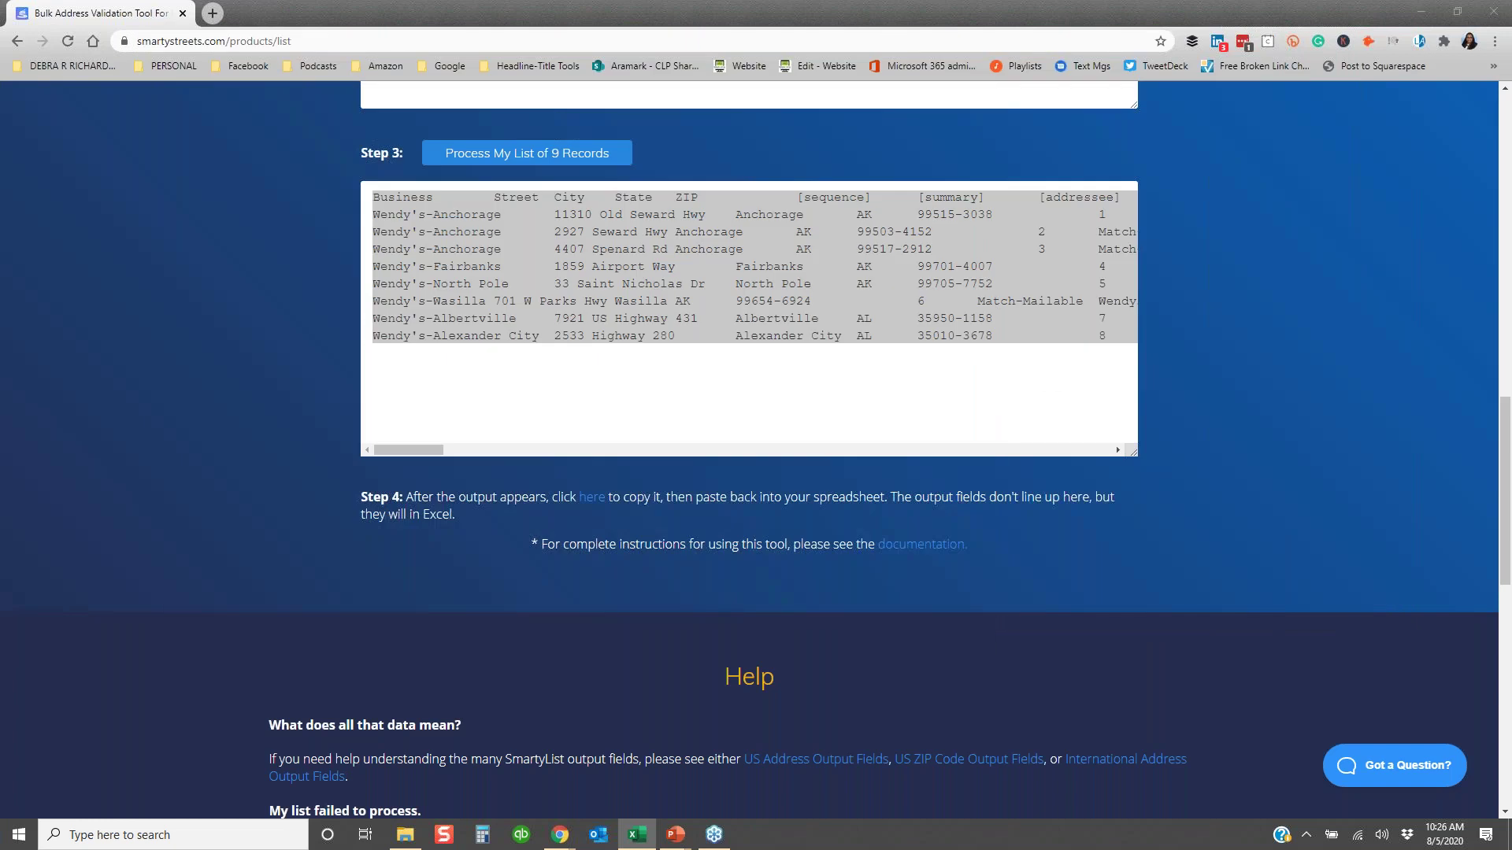
# Step: Open the US Address output fields docs and highlight the Match-Mailable, No Match and Match-Vacant statuses
pyautogui.click(937, 552)
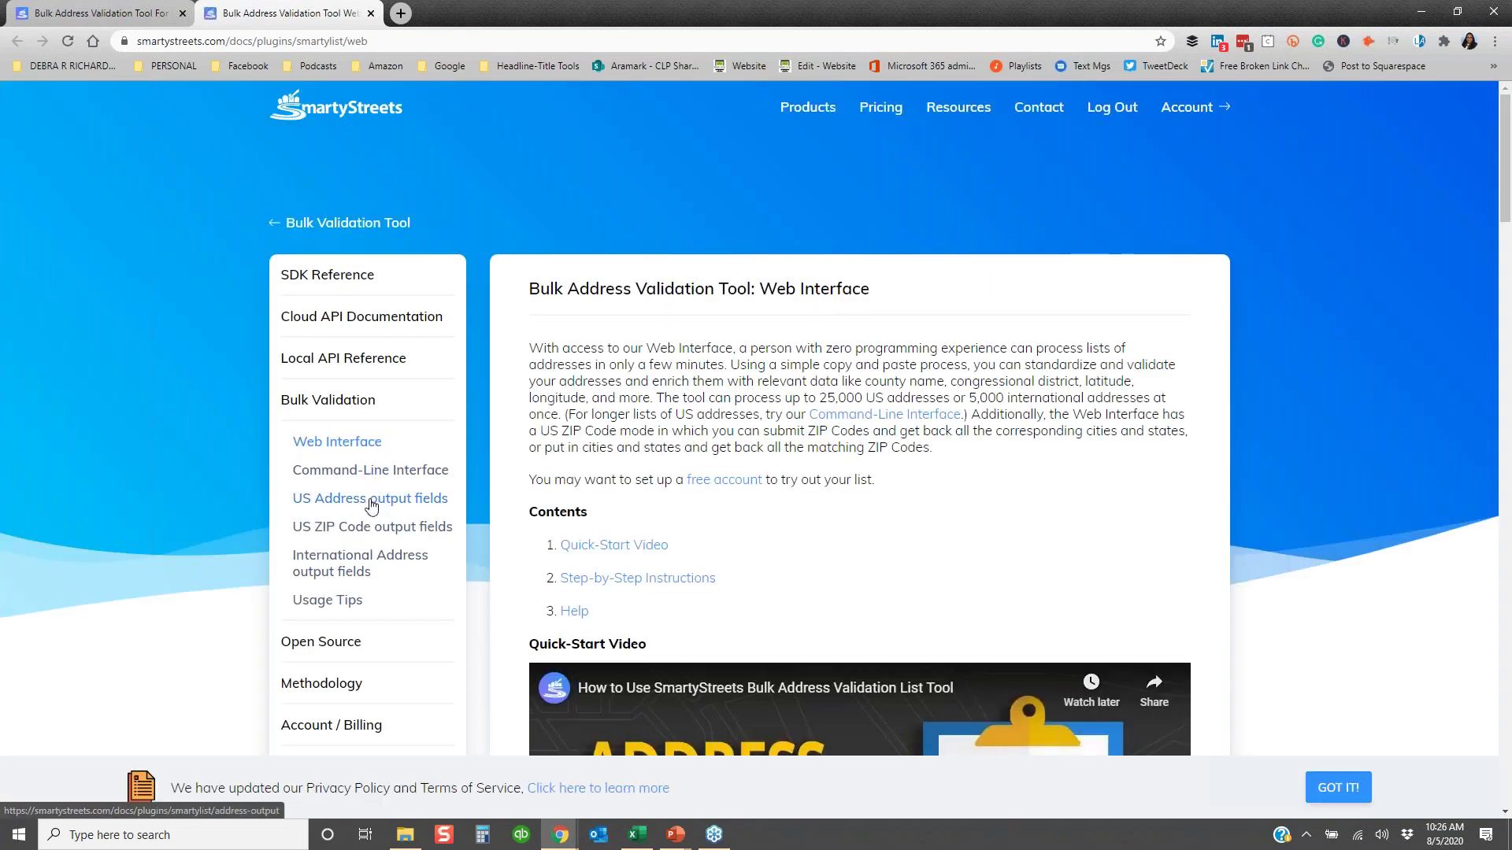
pyautogui.click(370, 499)
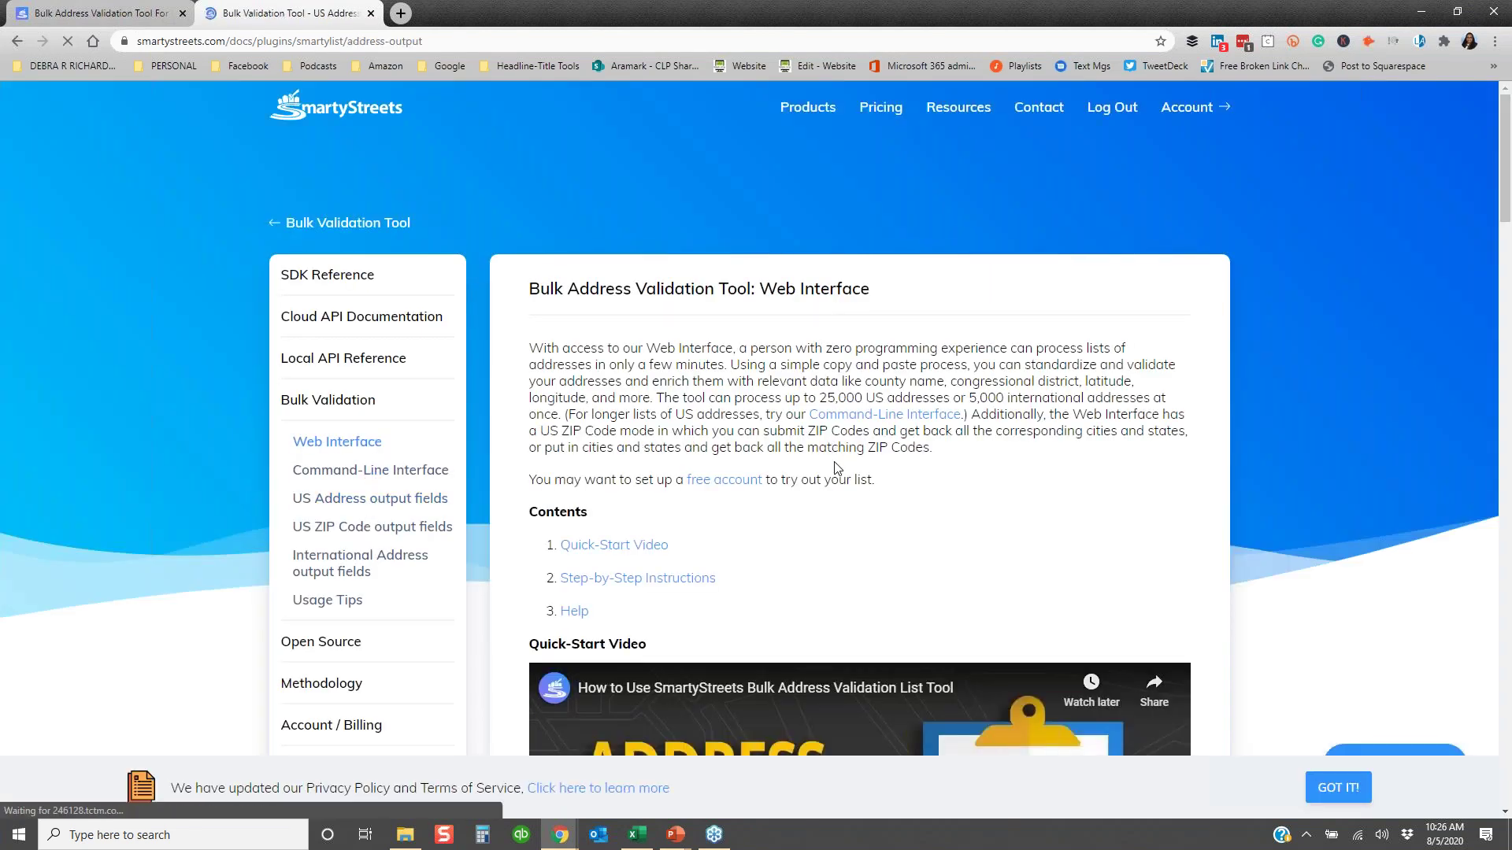
pyautogui.scroll(-3, 908, 457)
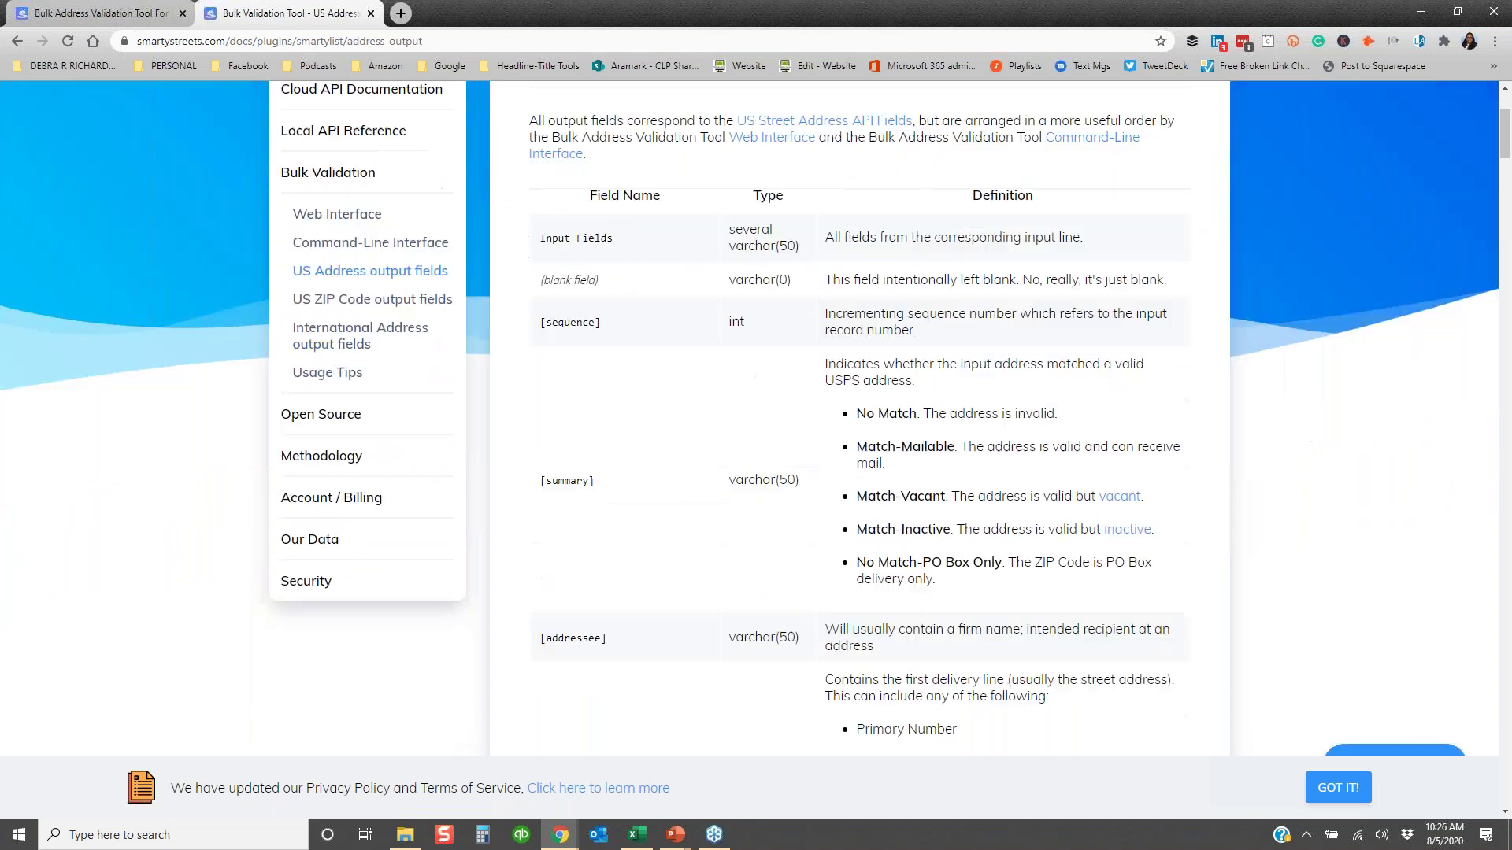
pyautogui.moveTo(867, 438); pyautogui.dragTo(961, 440)
pyautogui.moveTo(856, 438); pyautogui.dragTo(954, 440)
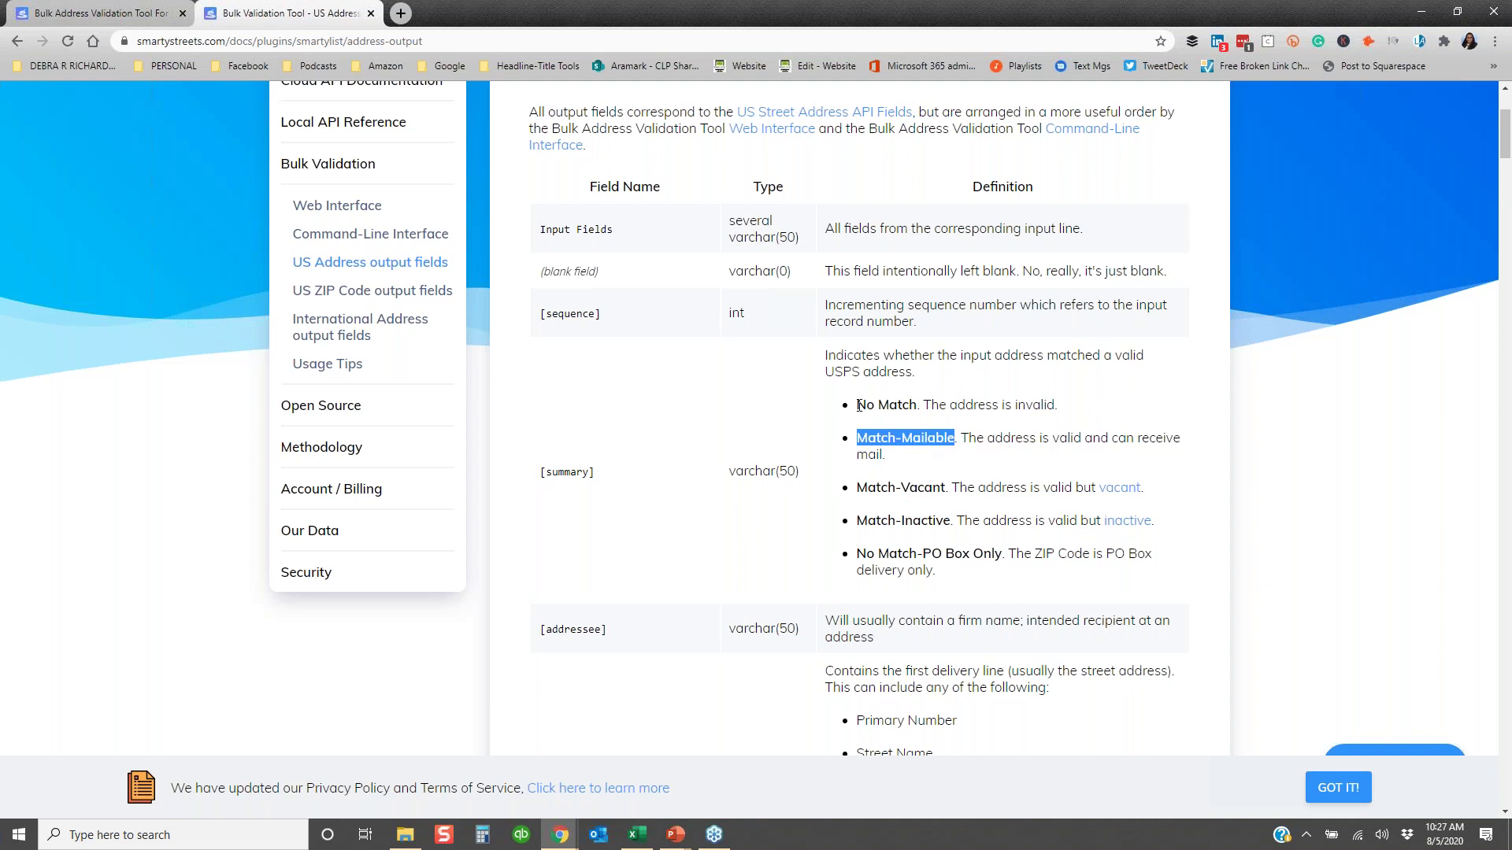
pyautogui.moveTo(858, 405); pyautogui.dragTo(927, 407)
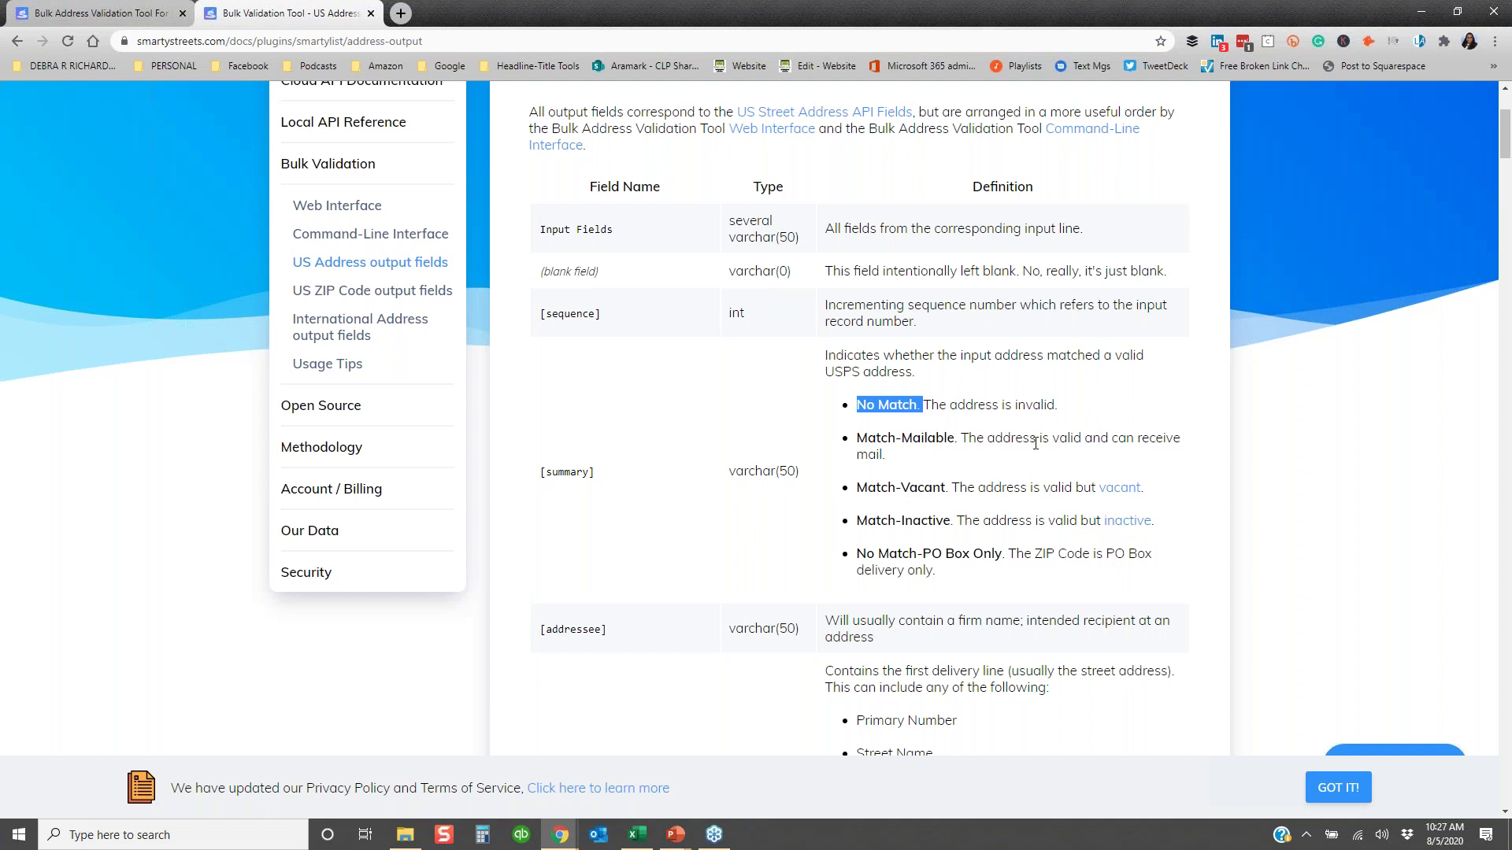
pyautogui.moveTo(860, 489); pyautogui.dragTo(950, 489)
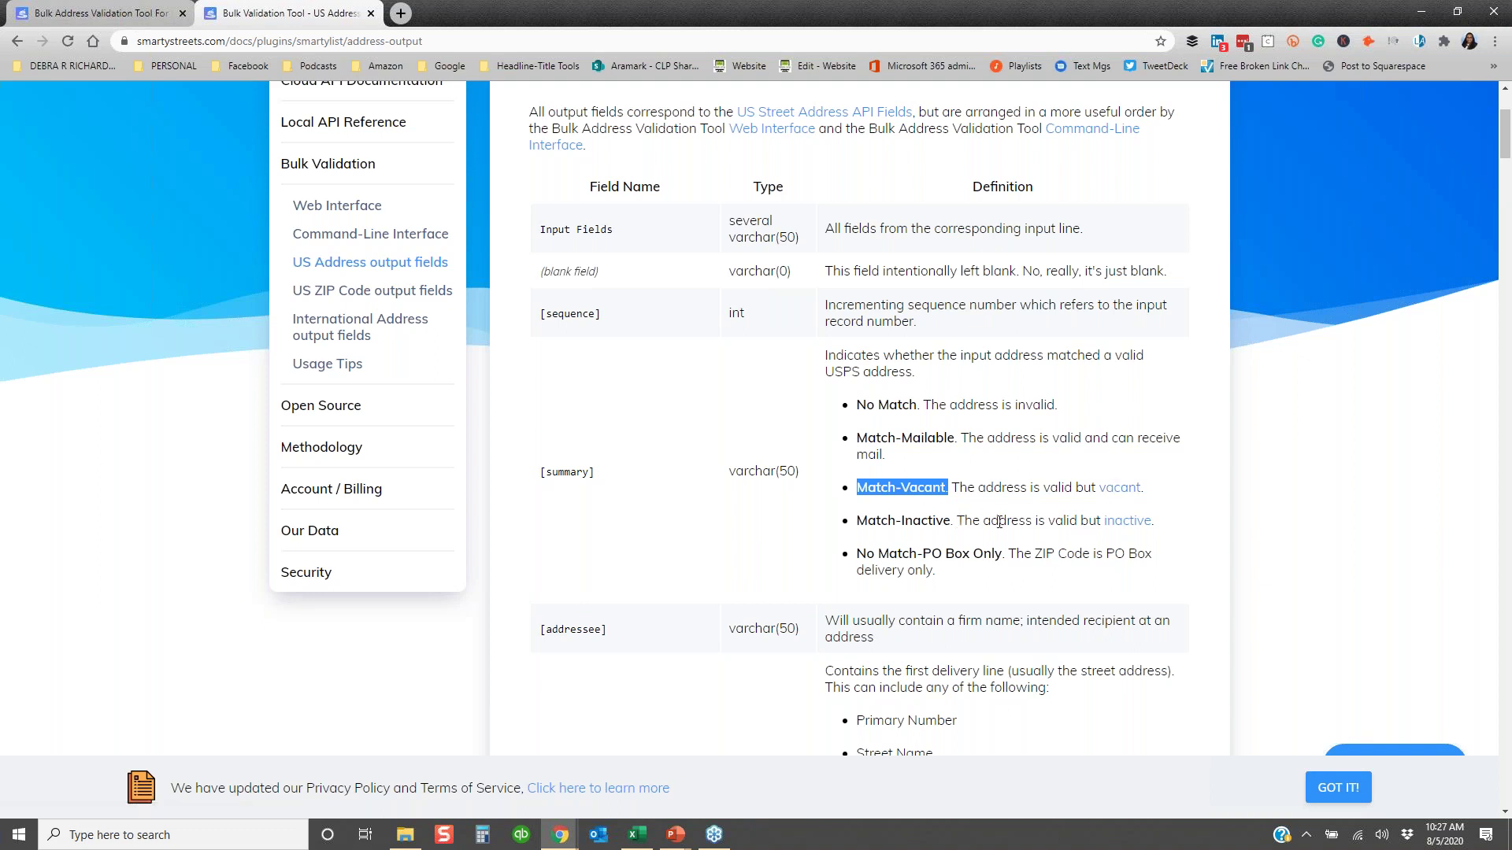
# Step: Highlight the No Match, Match-Vacant and No Match-PO Box Only definitions, then minimize the browser
pyautogui.scroll(-1, 1004, 520)
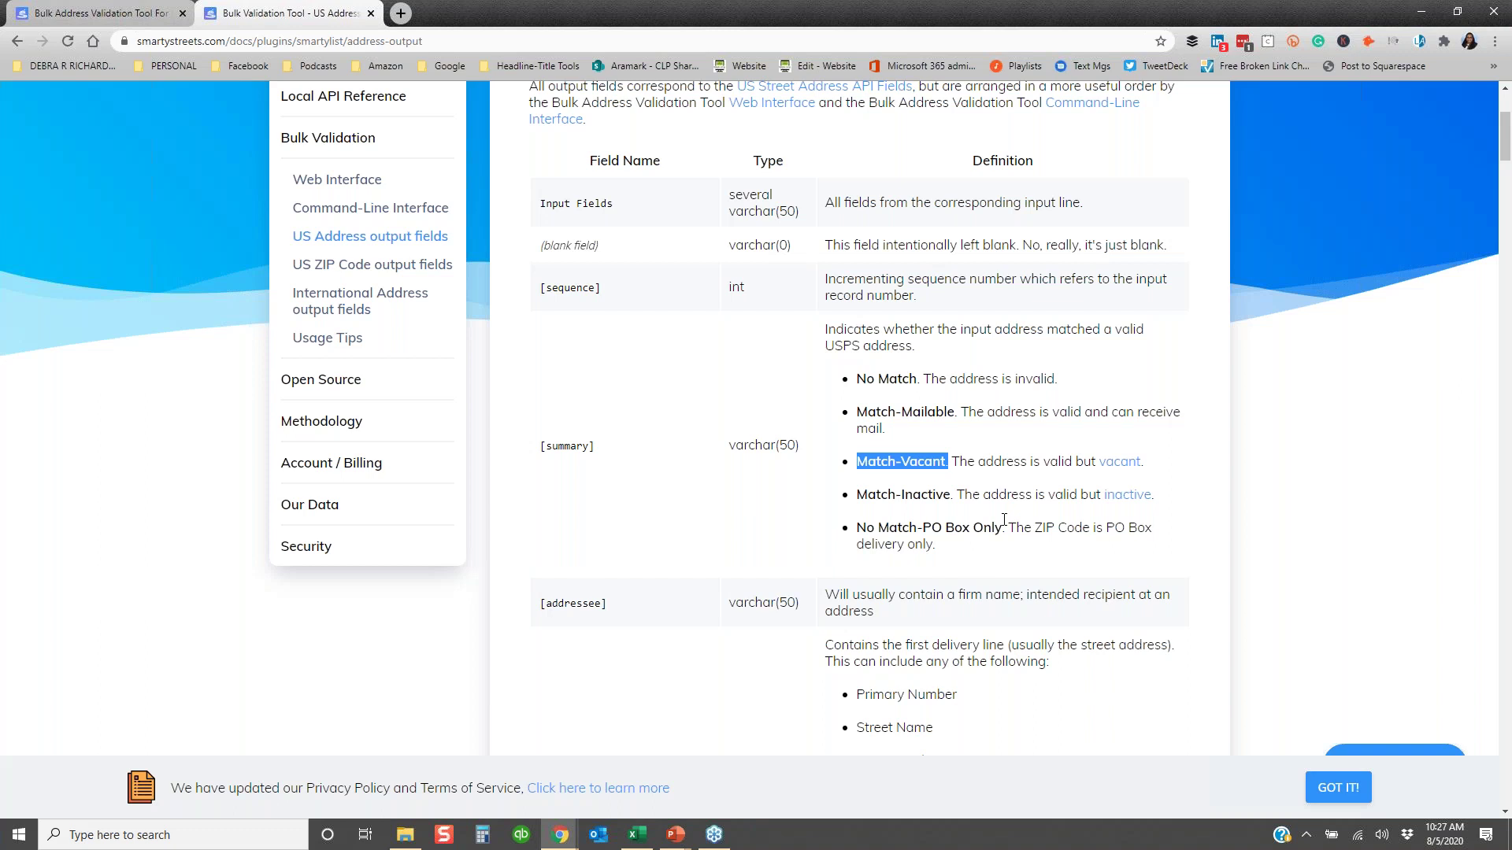
pyautogui.click(917, 515)
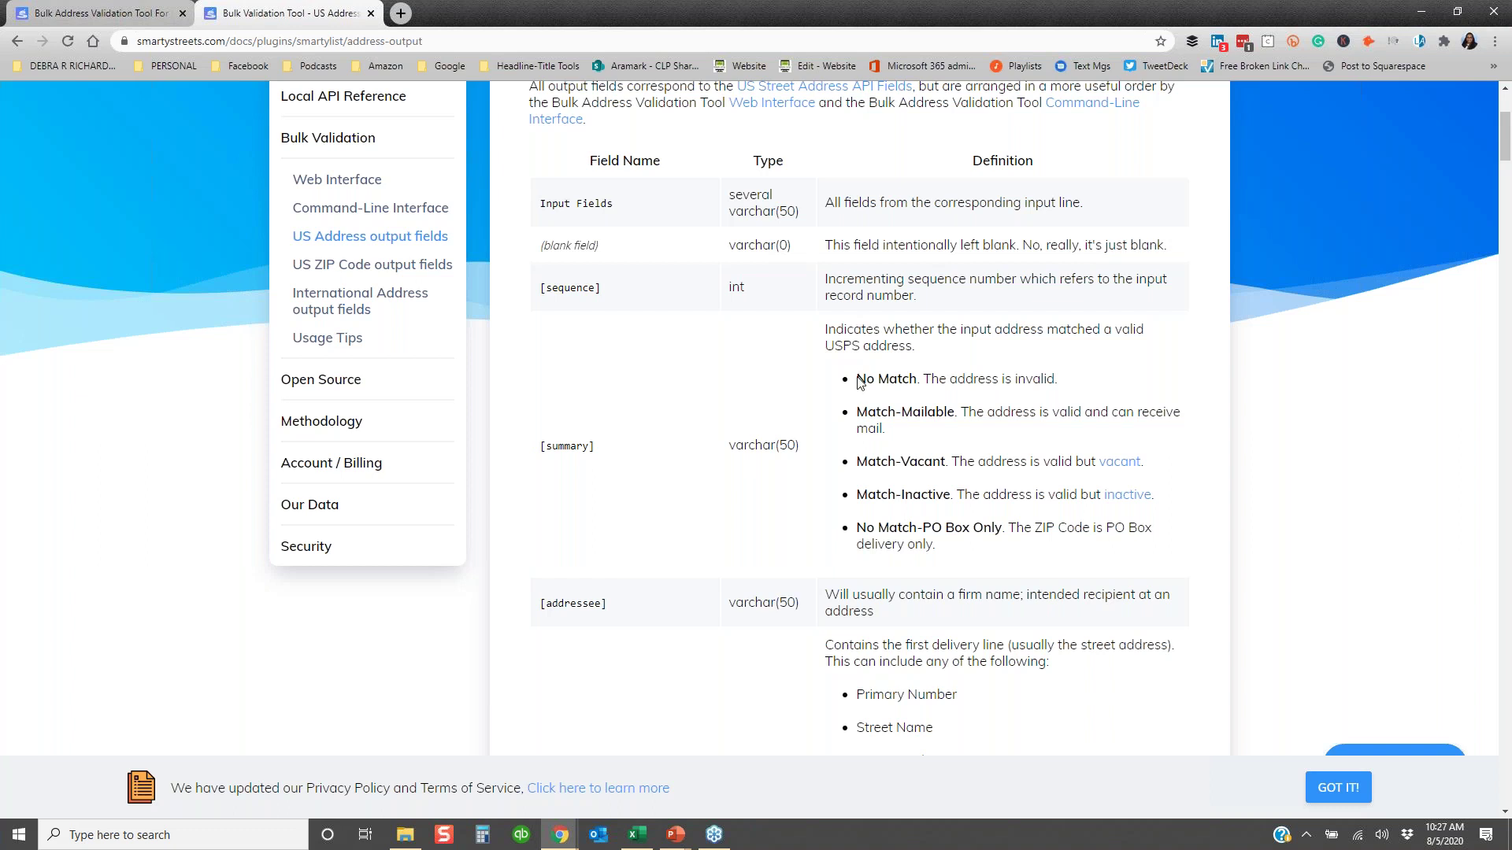
pyautogui.moveTo(858, 379); pyautogui.dragTo(1058, 379)
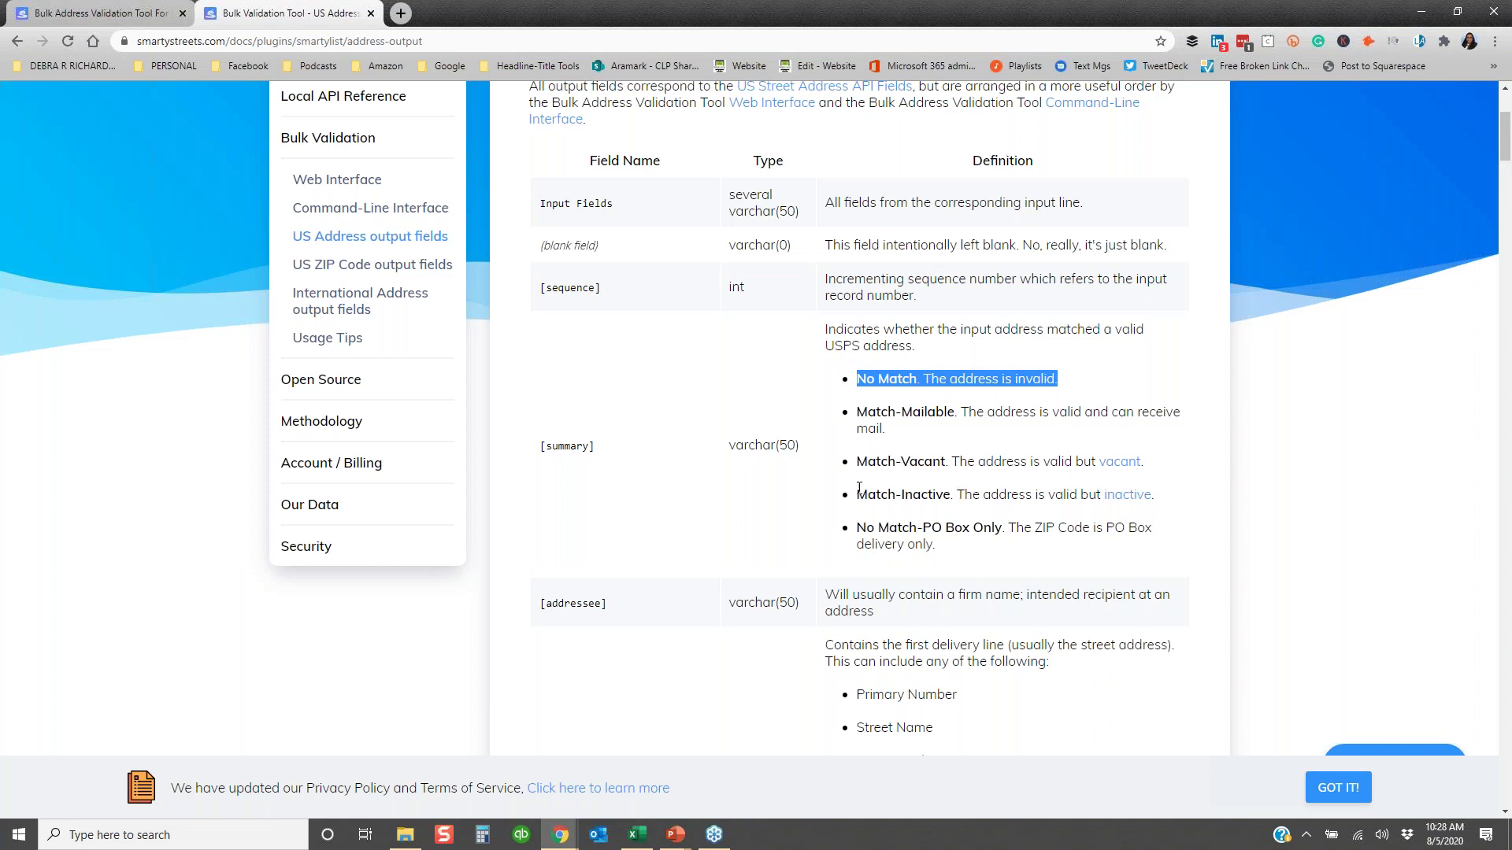
pyautogui.moveTo(856, 462); pyautogui.dragTo(1145, 464)
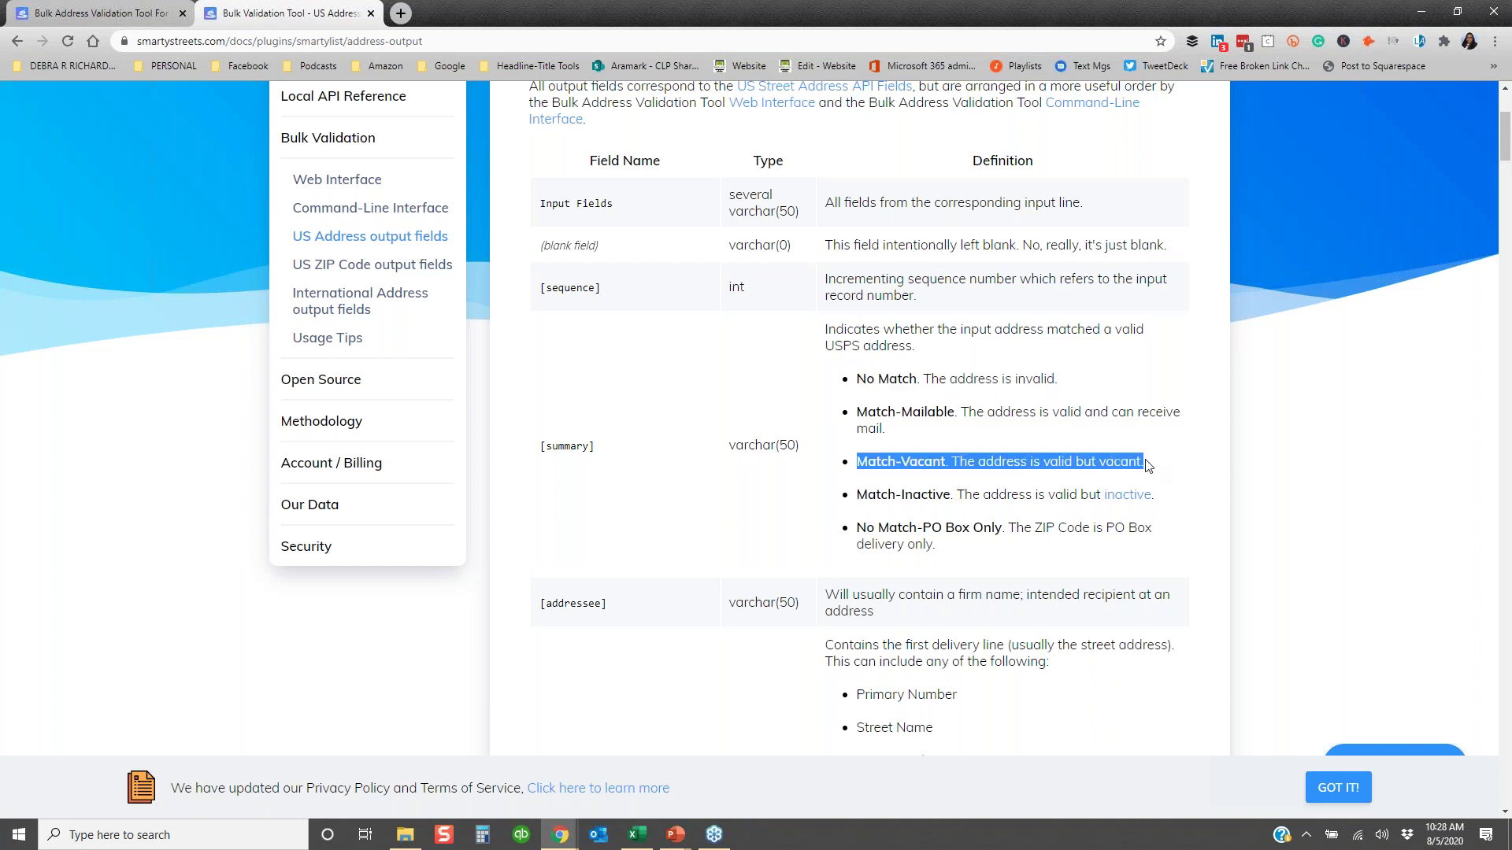
pyautogui.moveTo(860, 530); pyautogui.dragTo(960, 550)
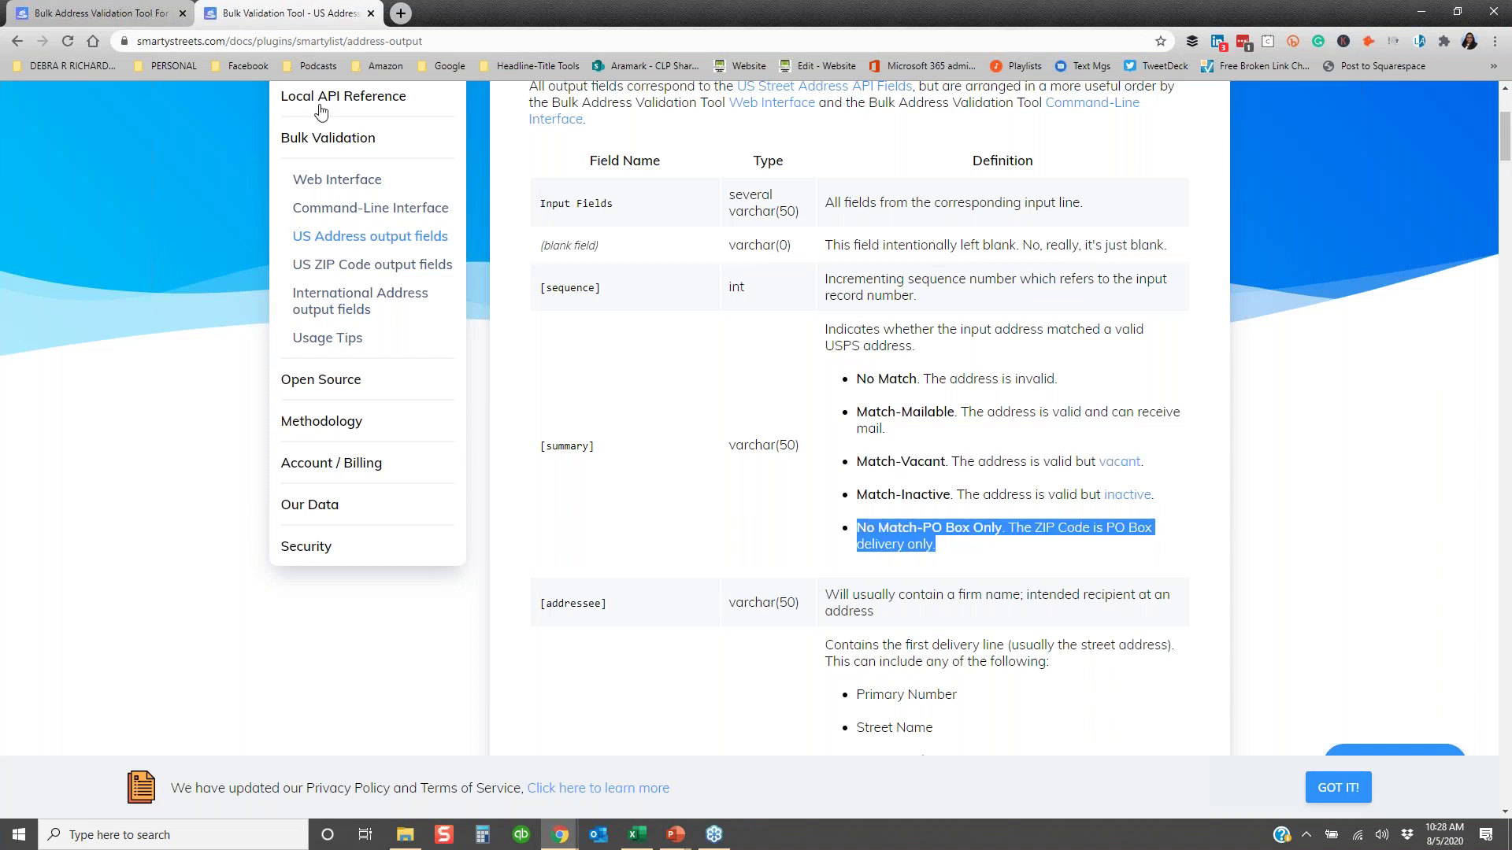
pyautogui.press('super+Down')
pyautogui.press('super+Down')
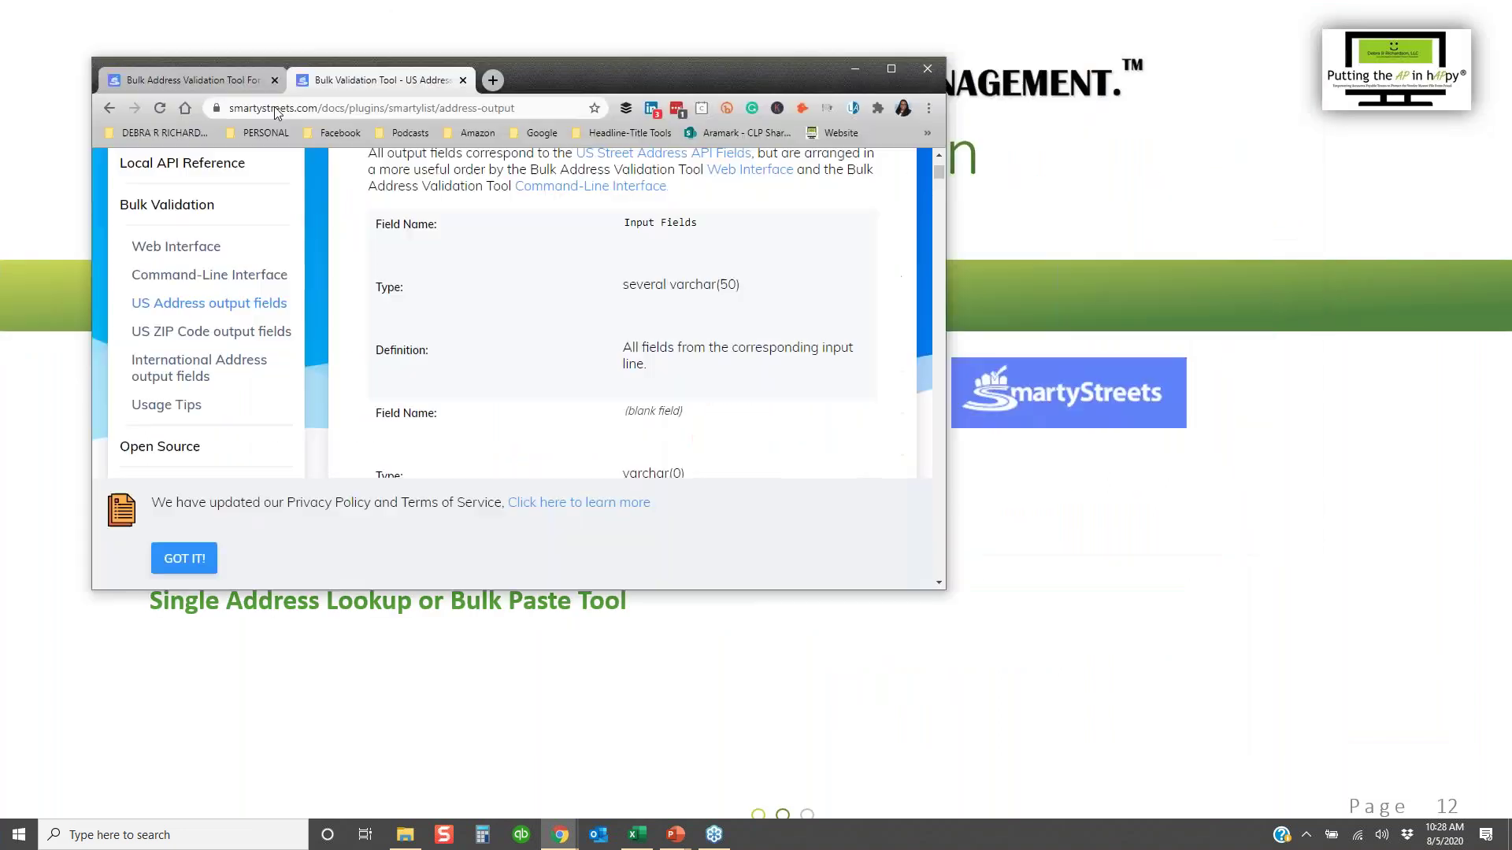
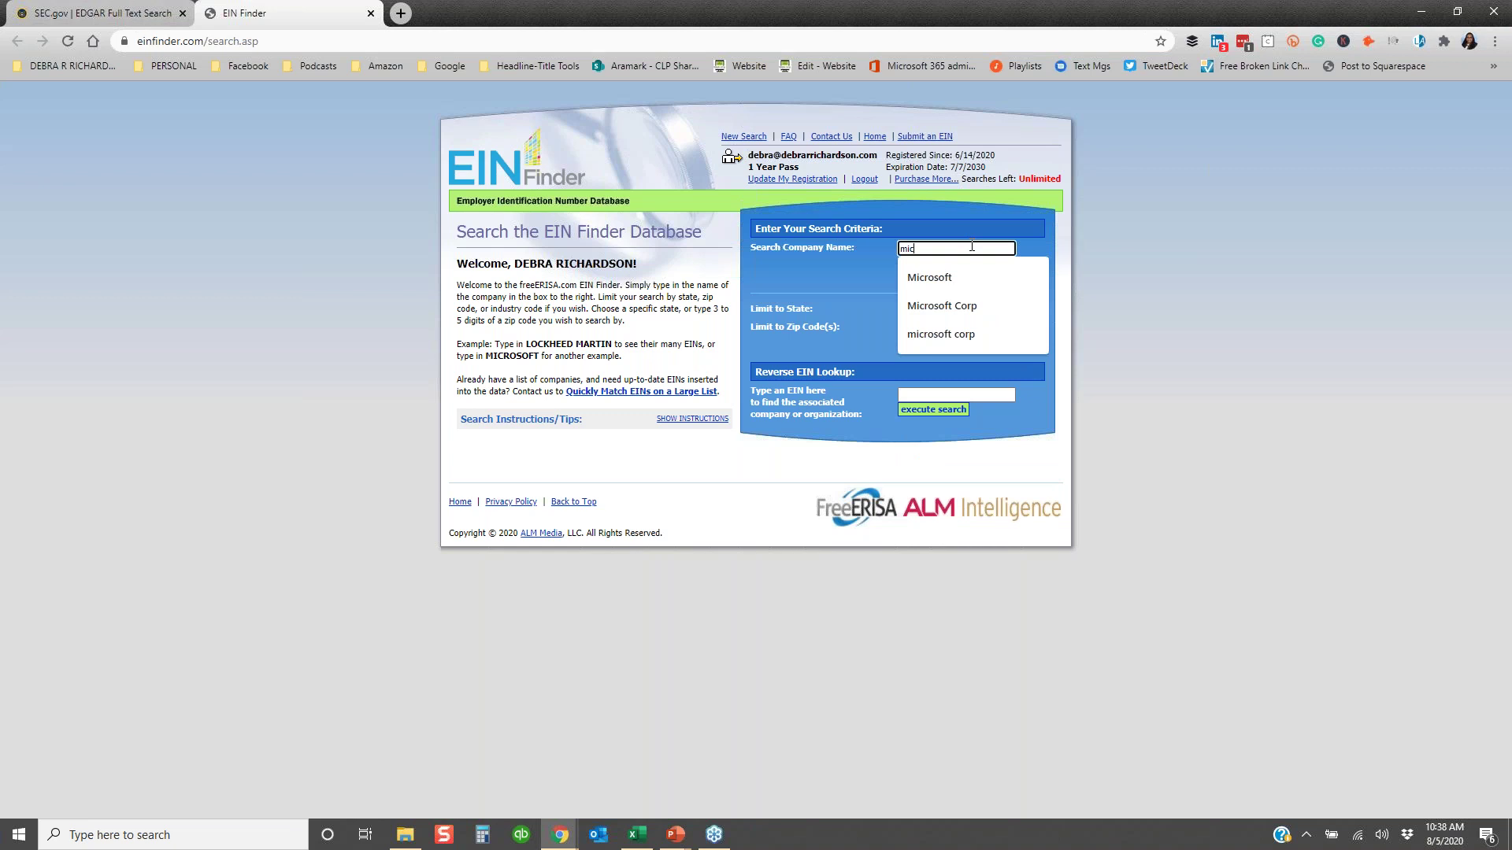
pyautogui.click(993, 304)
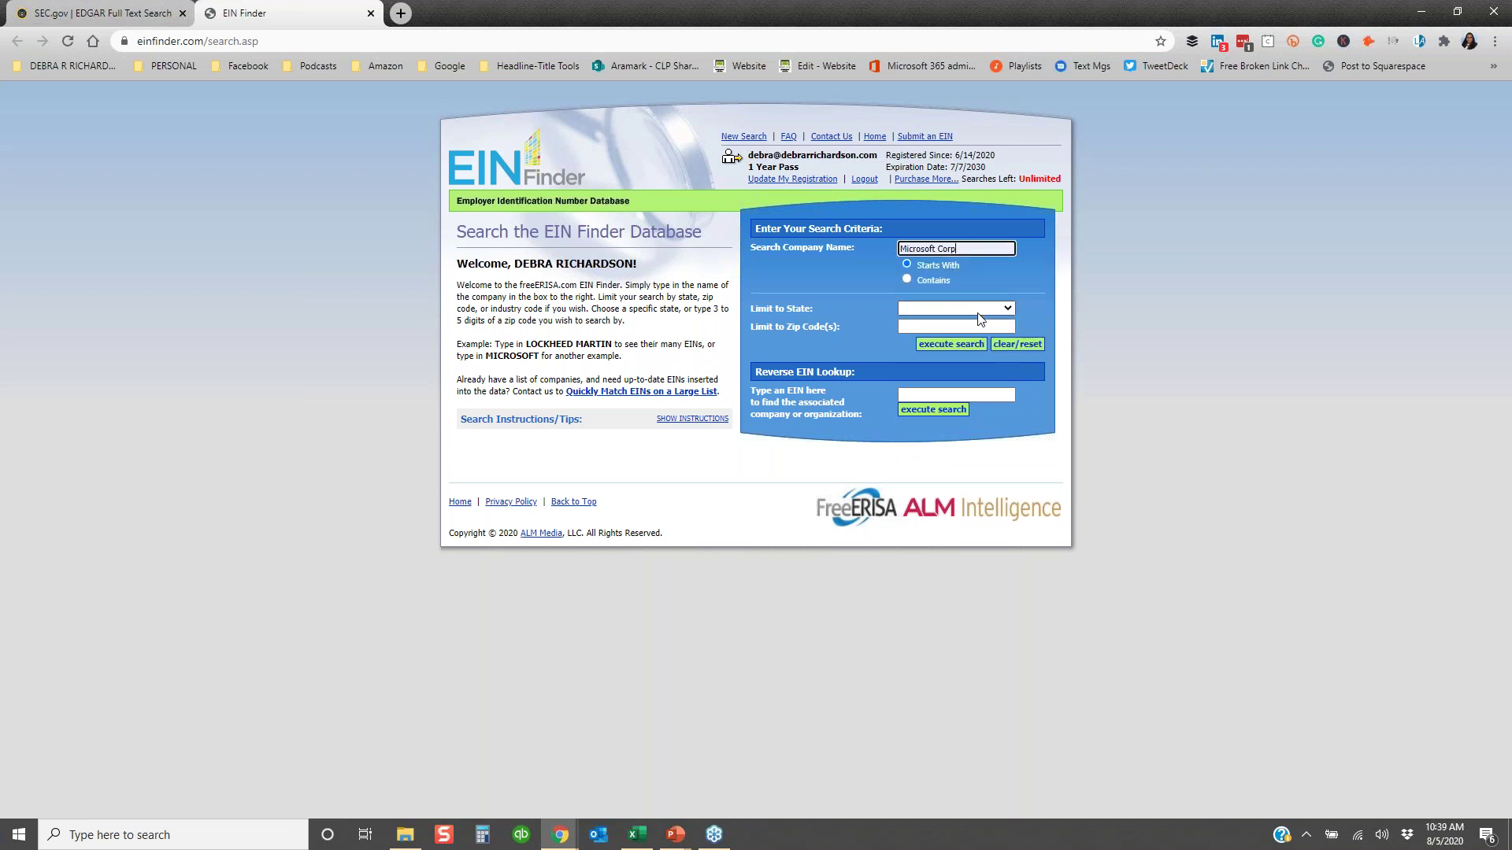
pyautogui.click(966, 343)
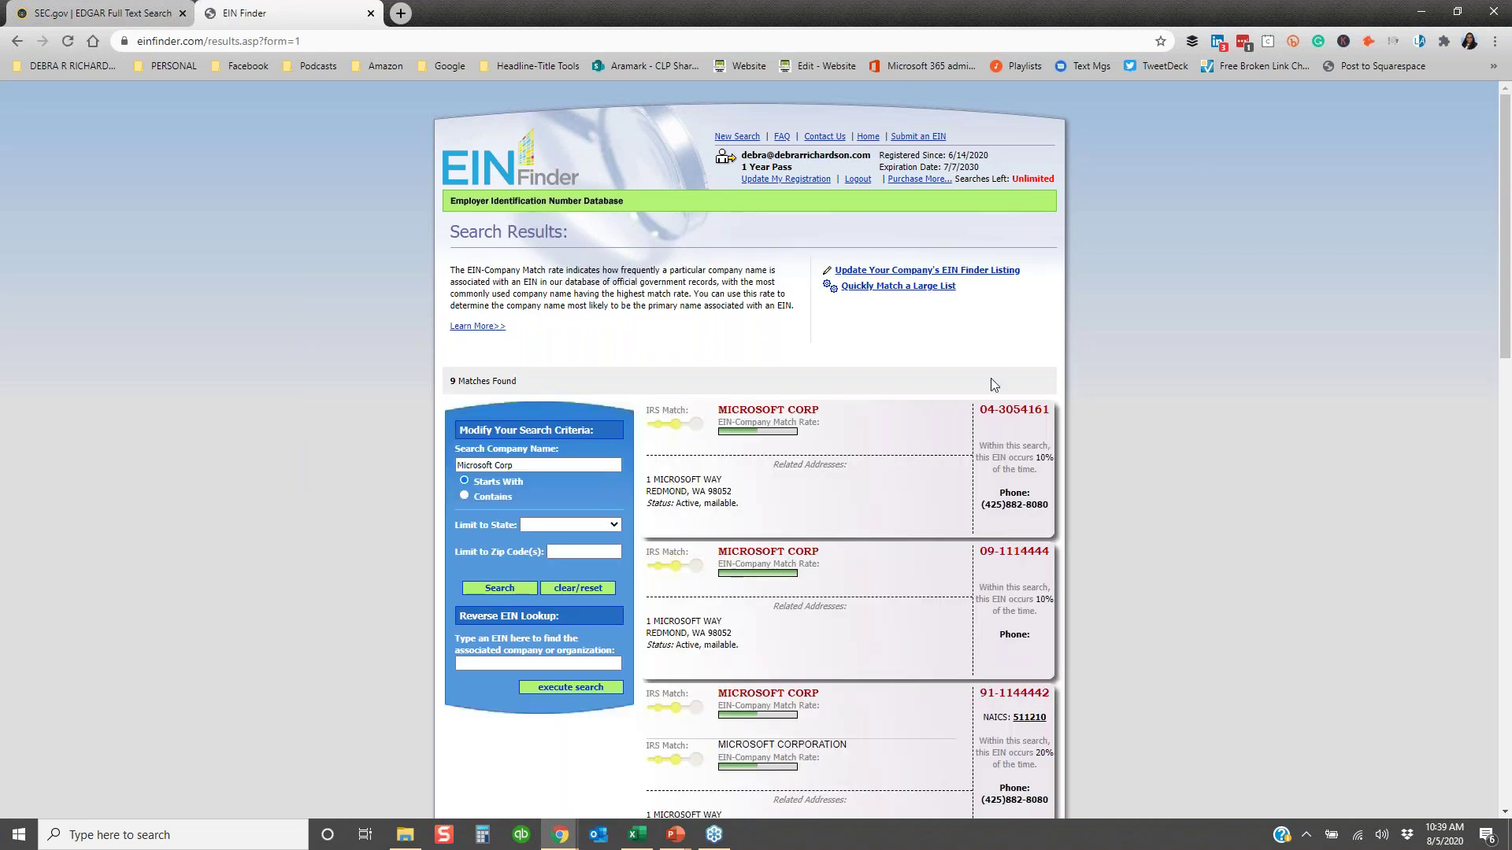
pyautogui.scroll(-2, 991, 382)
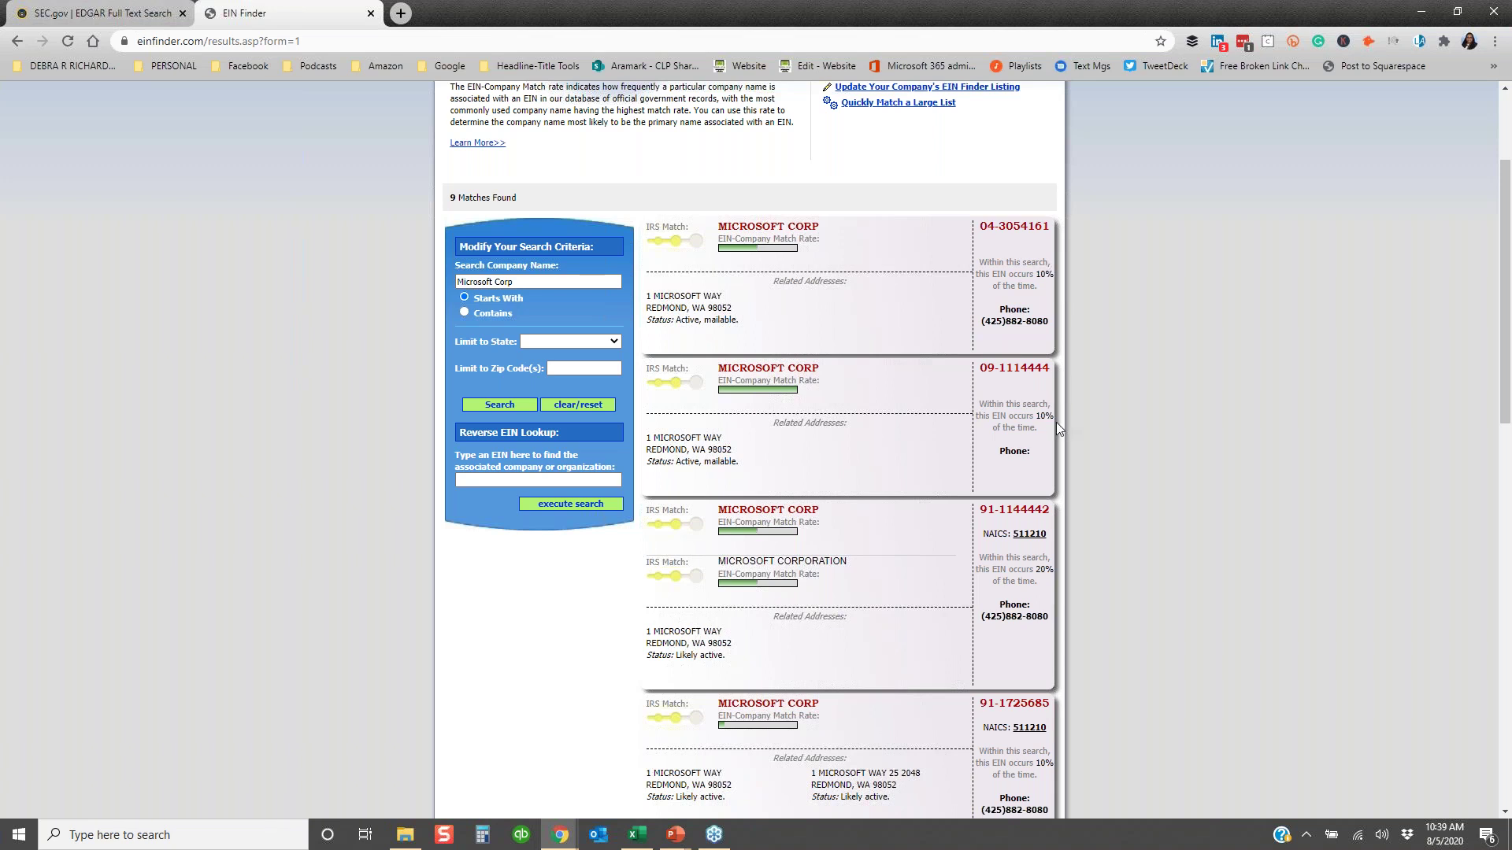
pyautogui.scroll(-2, 1056, 422)
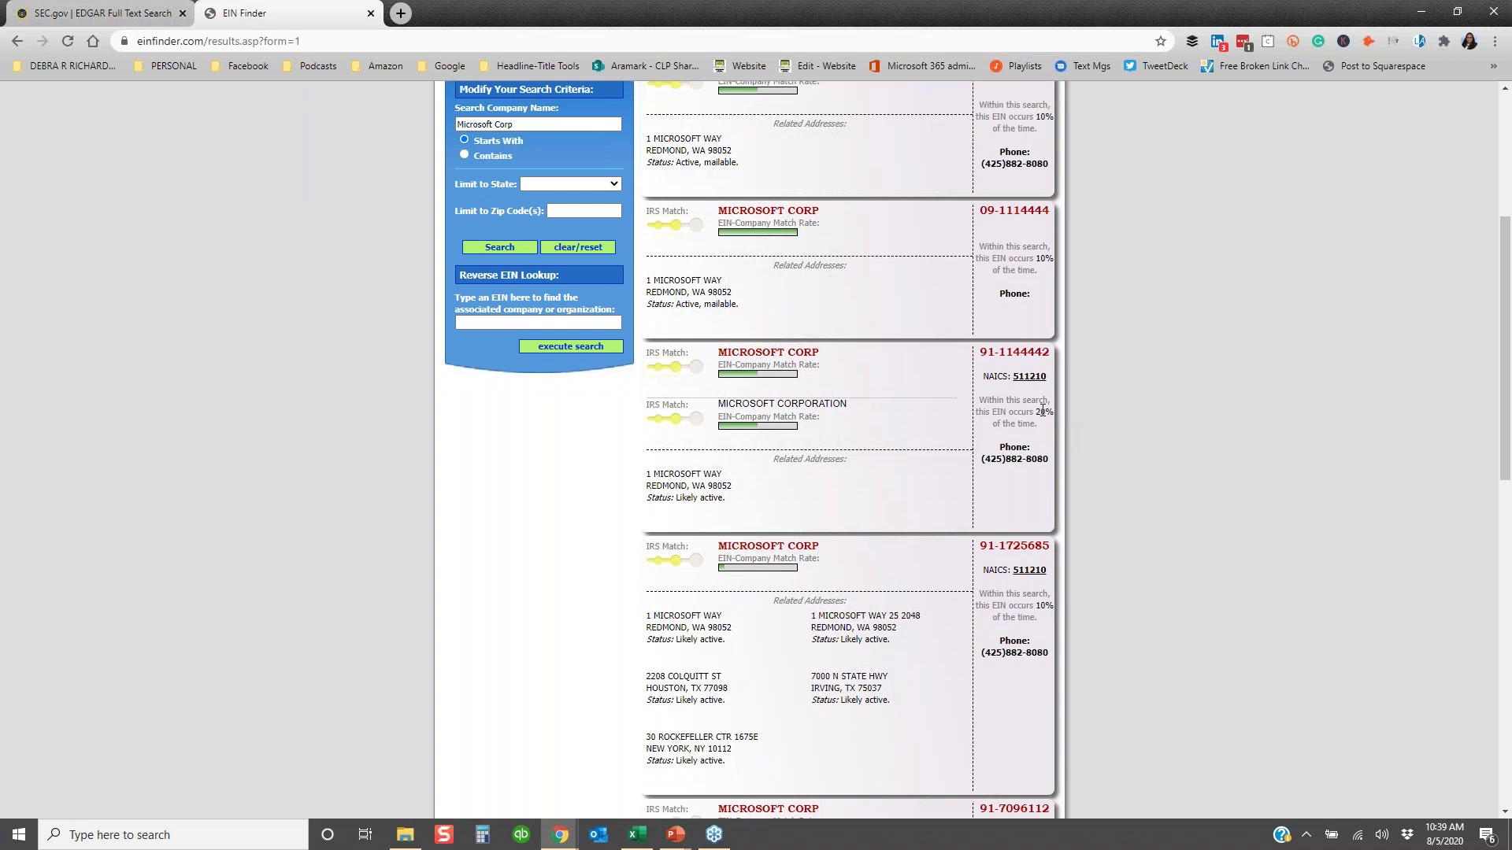
pyautogui.scroll(-6, 1042, 410)
pyautogui.scroll(5, 1042, 410)
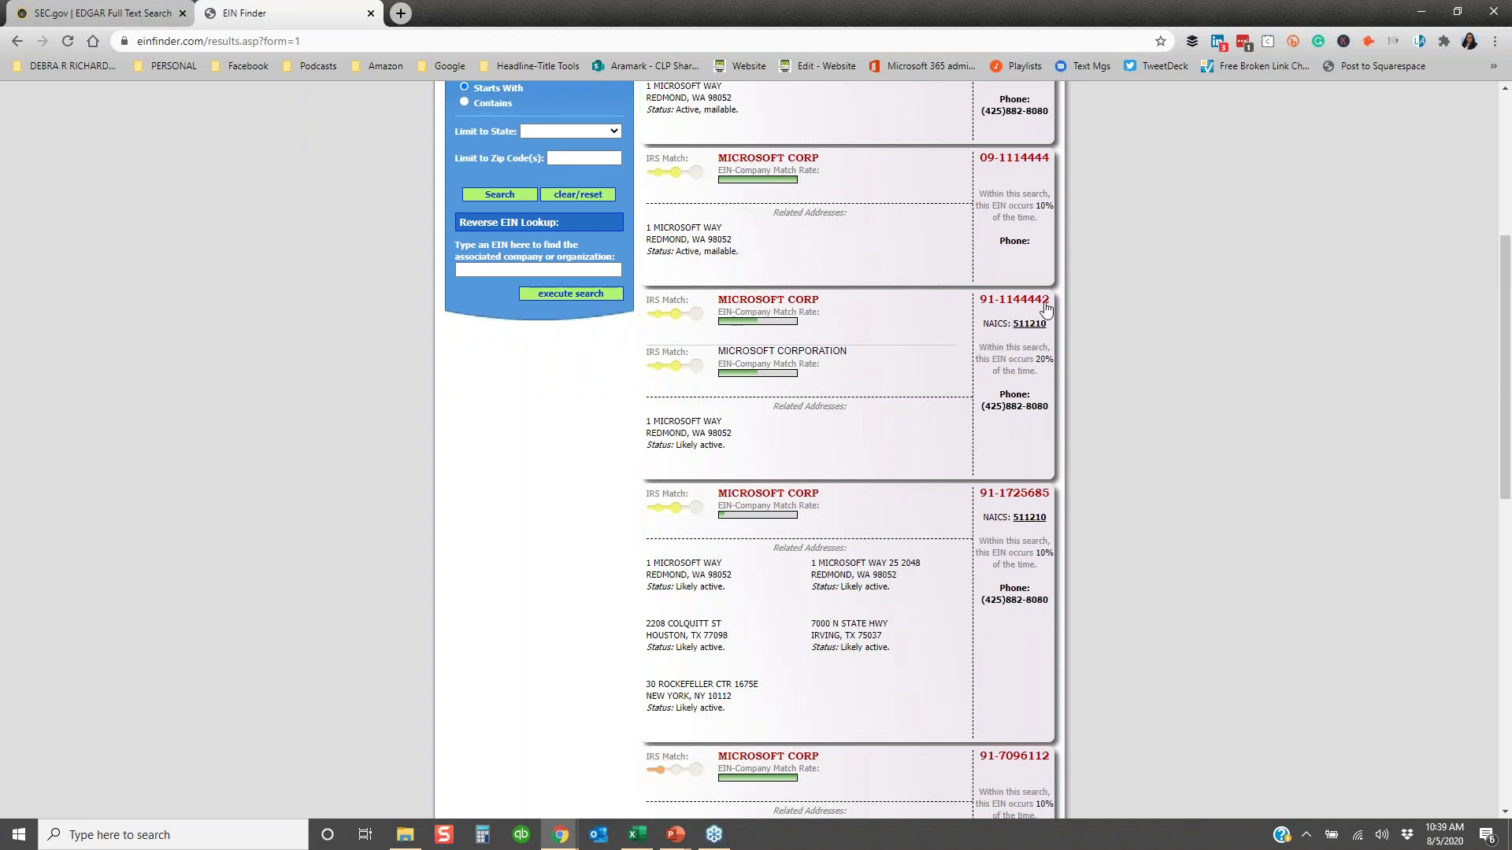
pyautogui.scroll(1, 1046, 308)
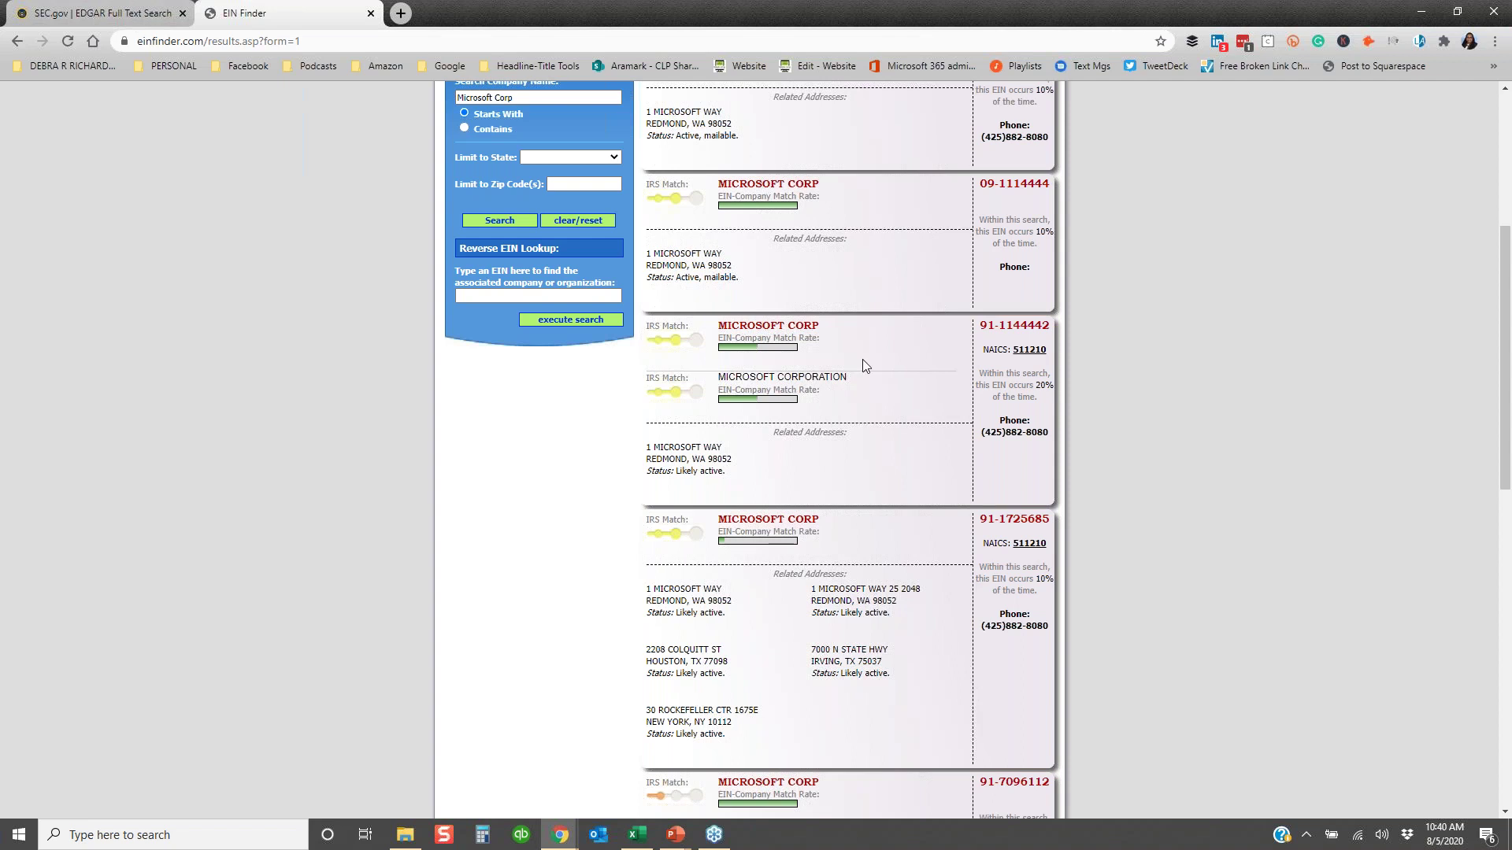
pyautogui.scroll(1, 865, 365)
pyautogui.scroll(1, 864, 365)
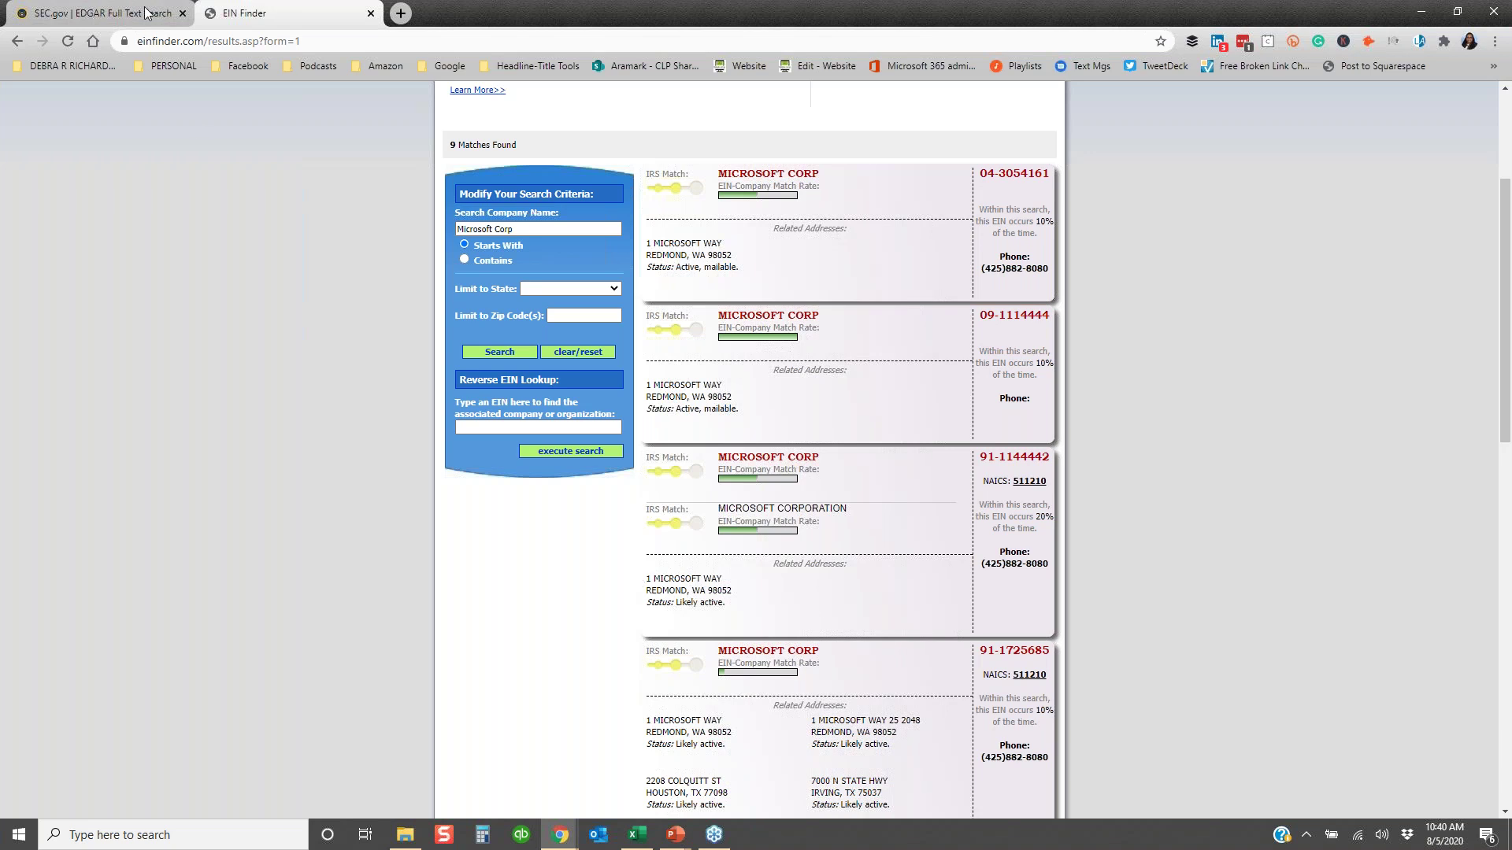
pyautogui.click(122, 22)
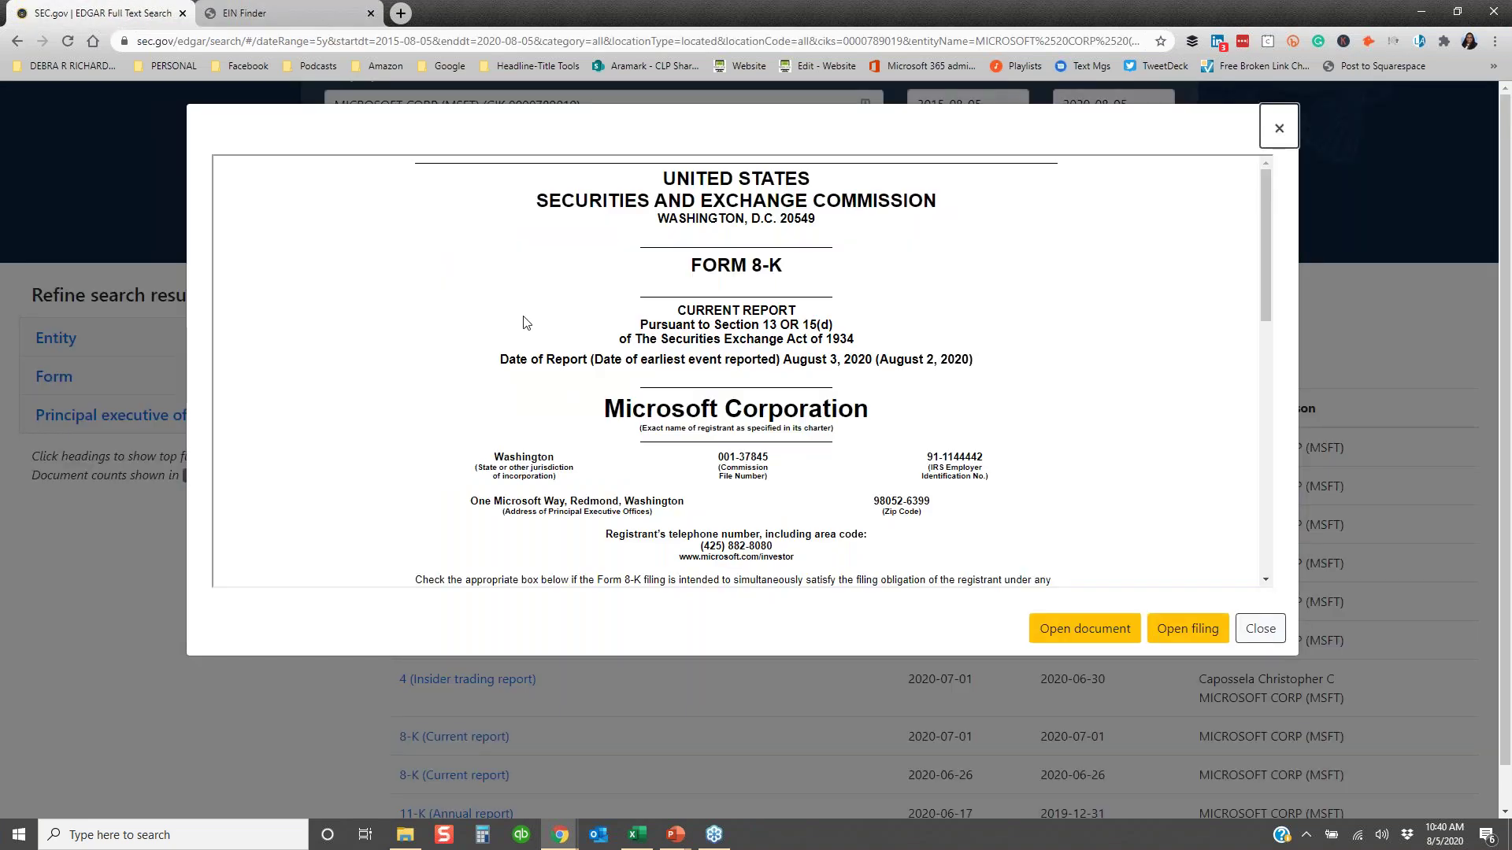
pyautogui.click(317, 16)
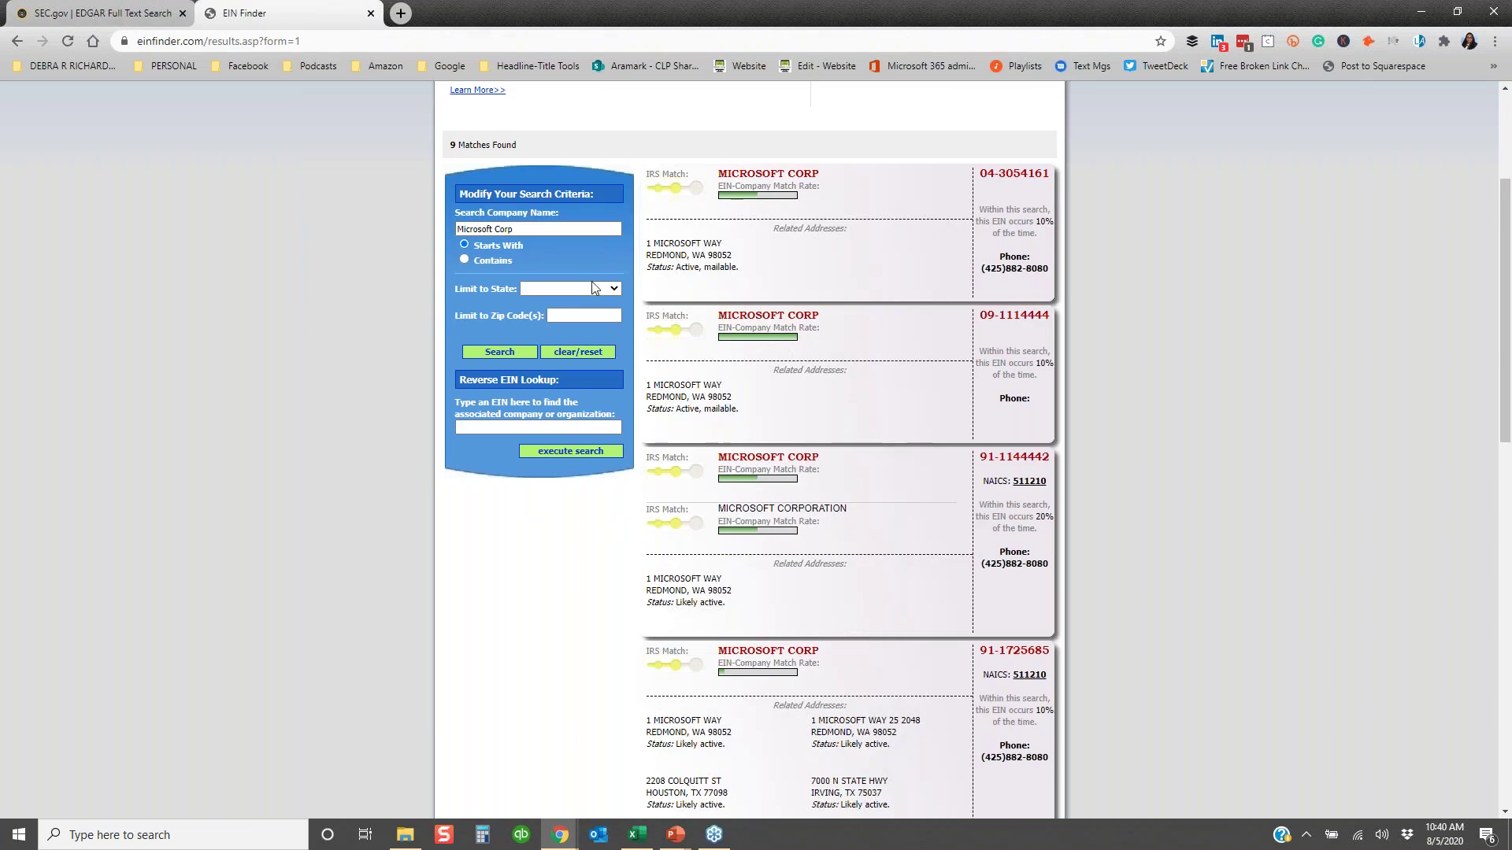
pyautogui.click(576, 353)
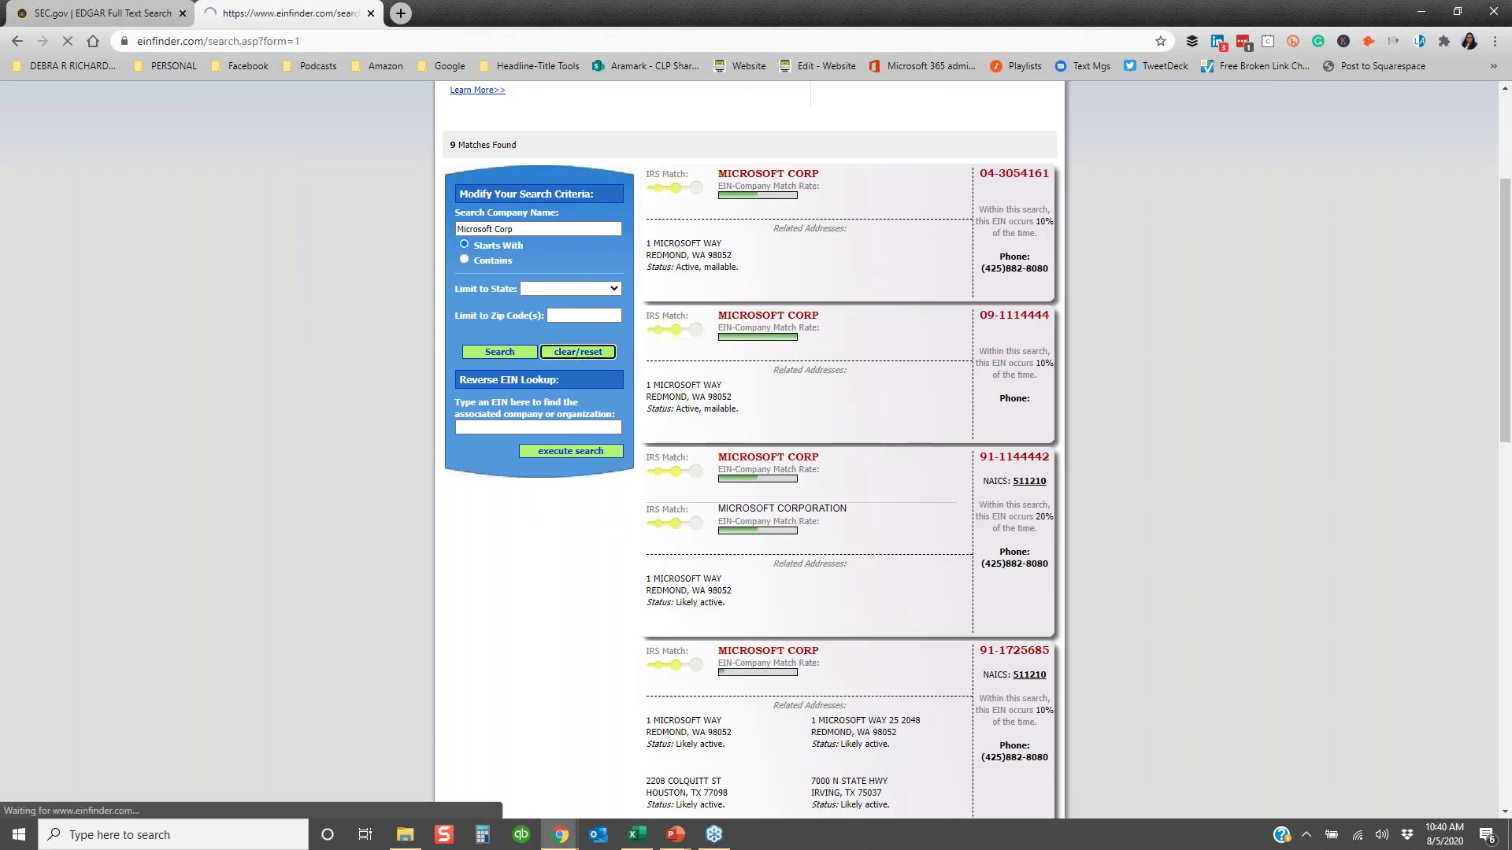
pyautogui.click(933, 394)
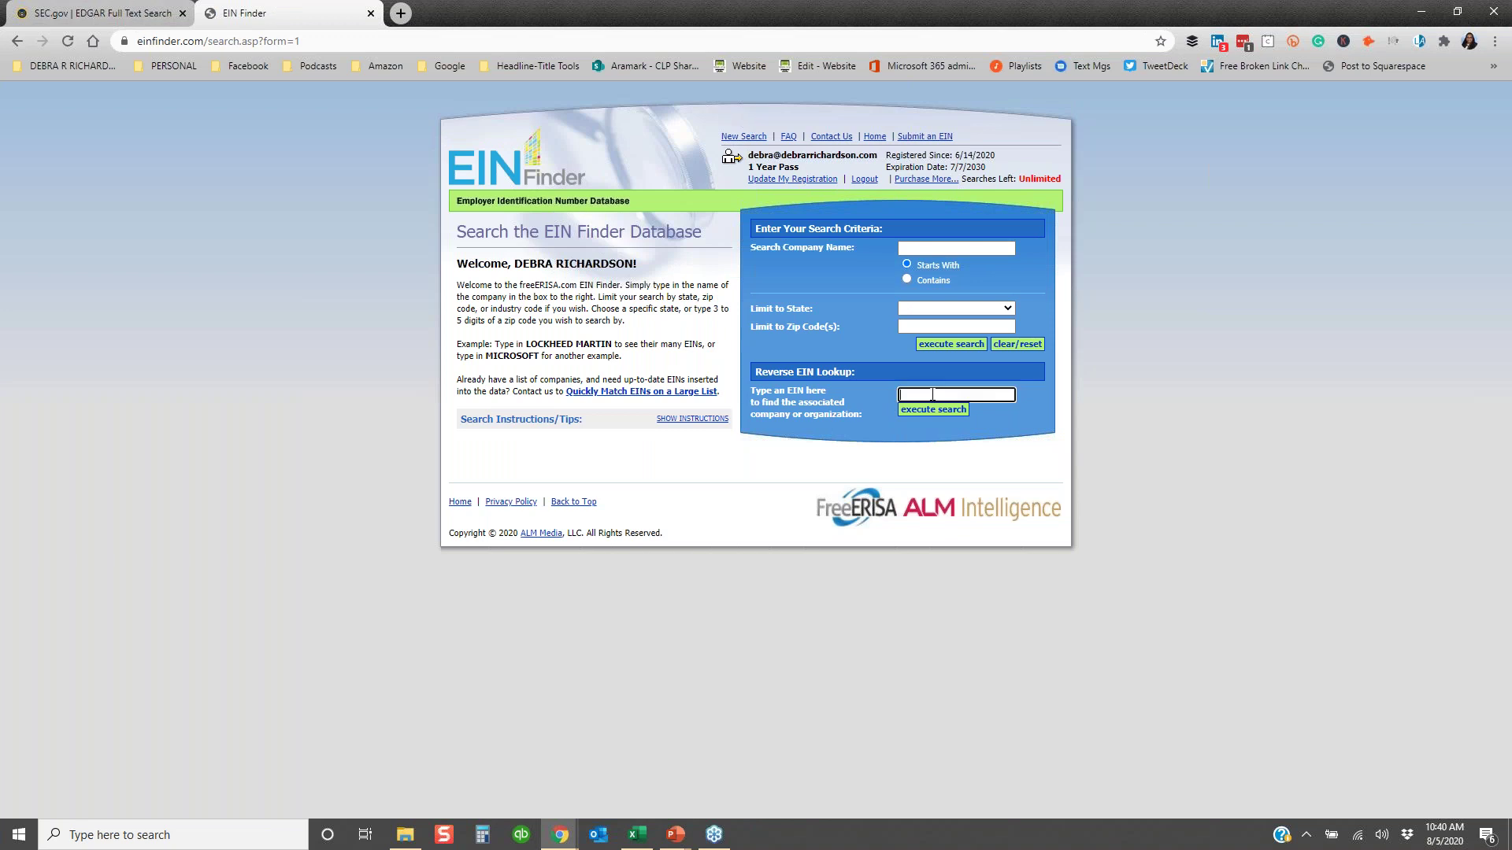
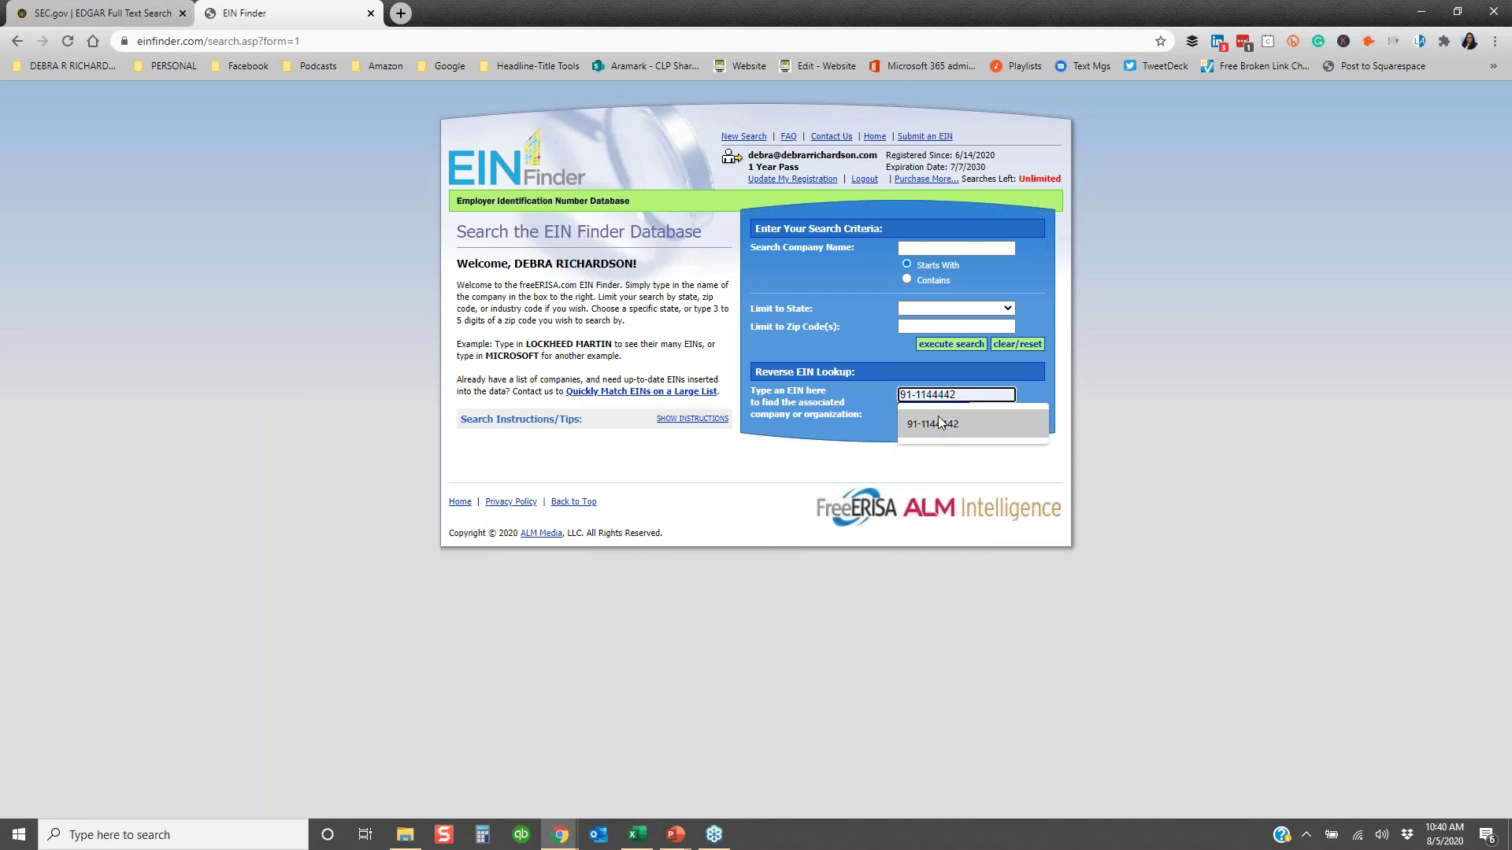
pyautogui.click(938, 416)
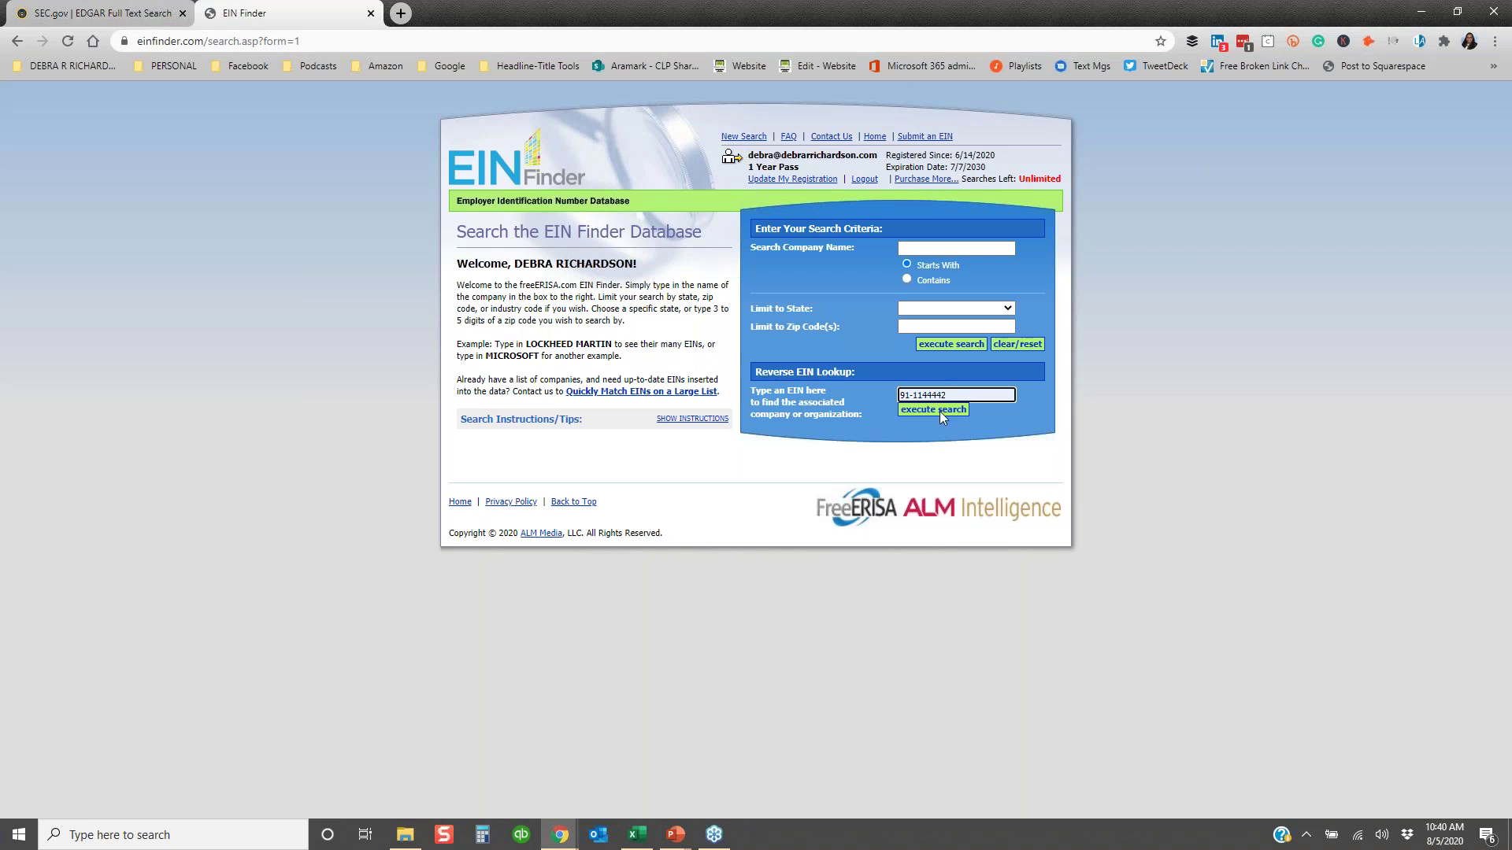
pyautogui.click(939, 411)
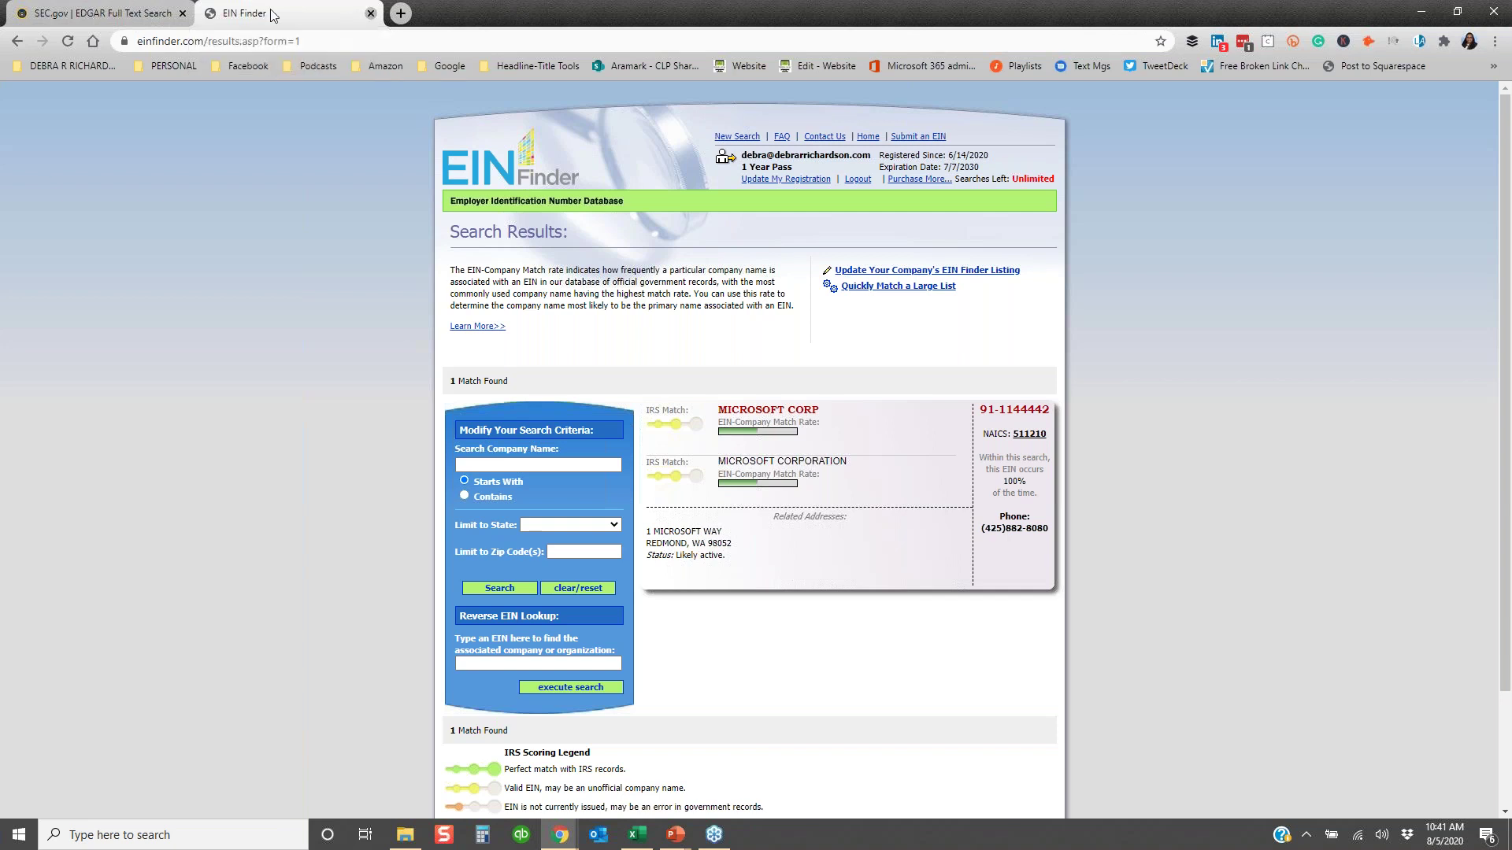
# Step: Close the browser and advance the presentation to slide 19 on Melissa Data
pyautogui.click(371, 14)
pyautogui.click(181, 13)
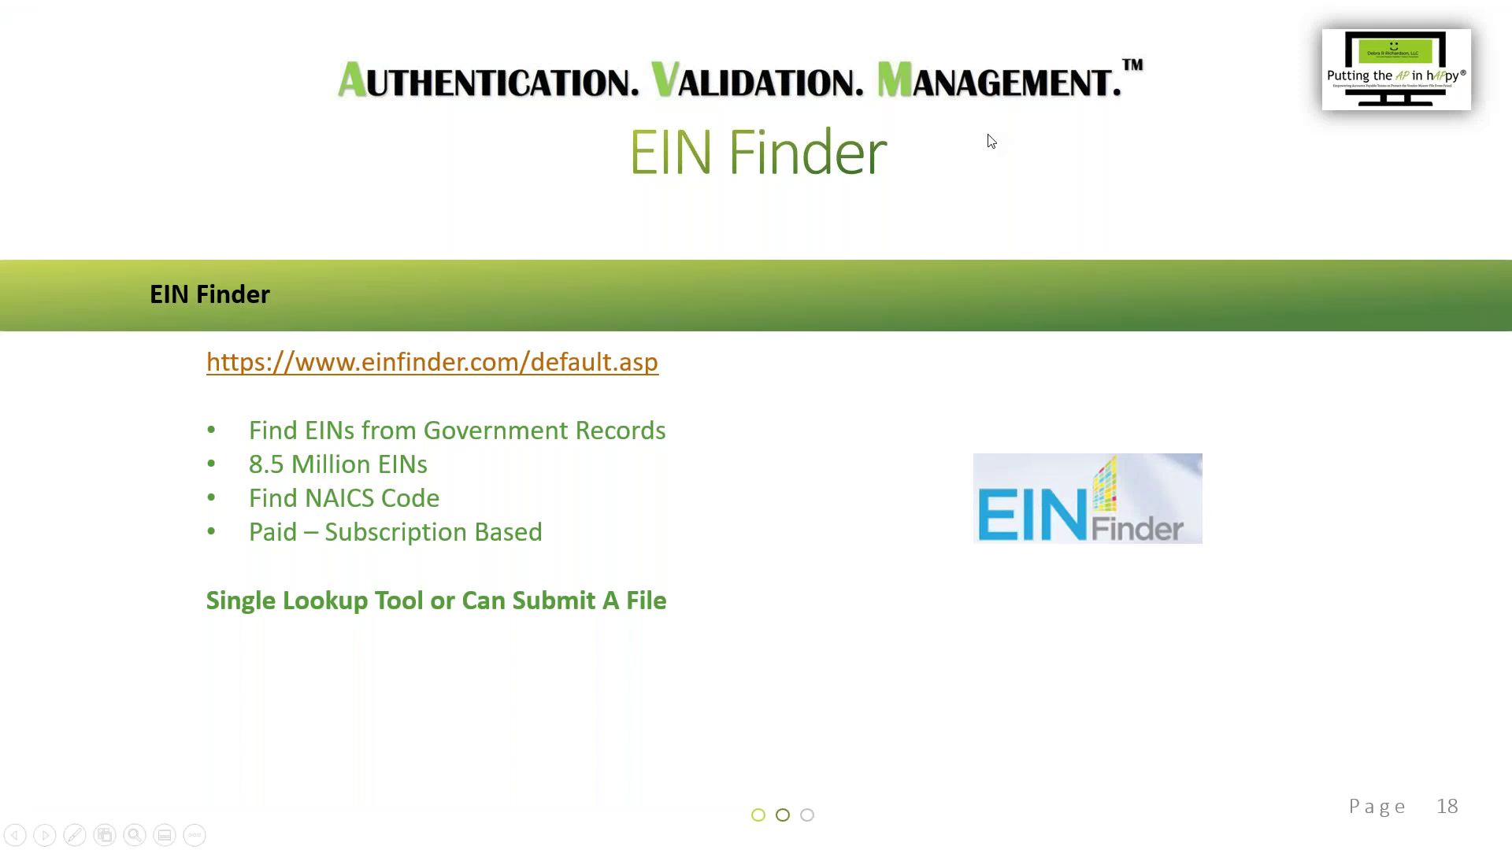
pyautogui.click(1068, 165)
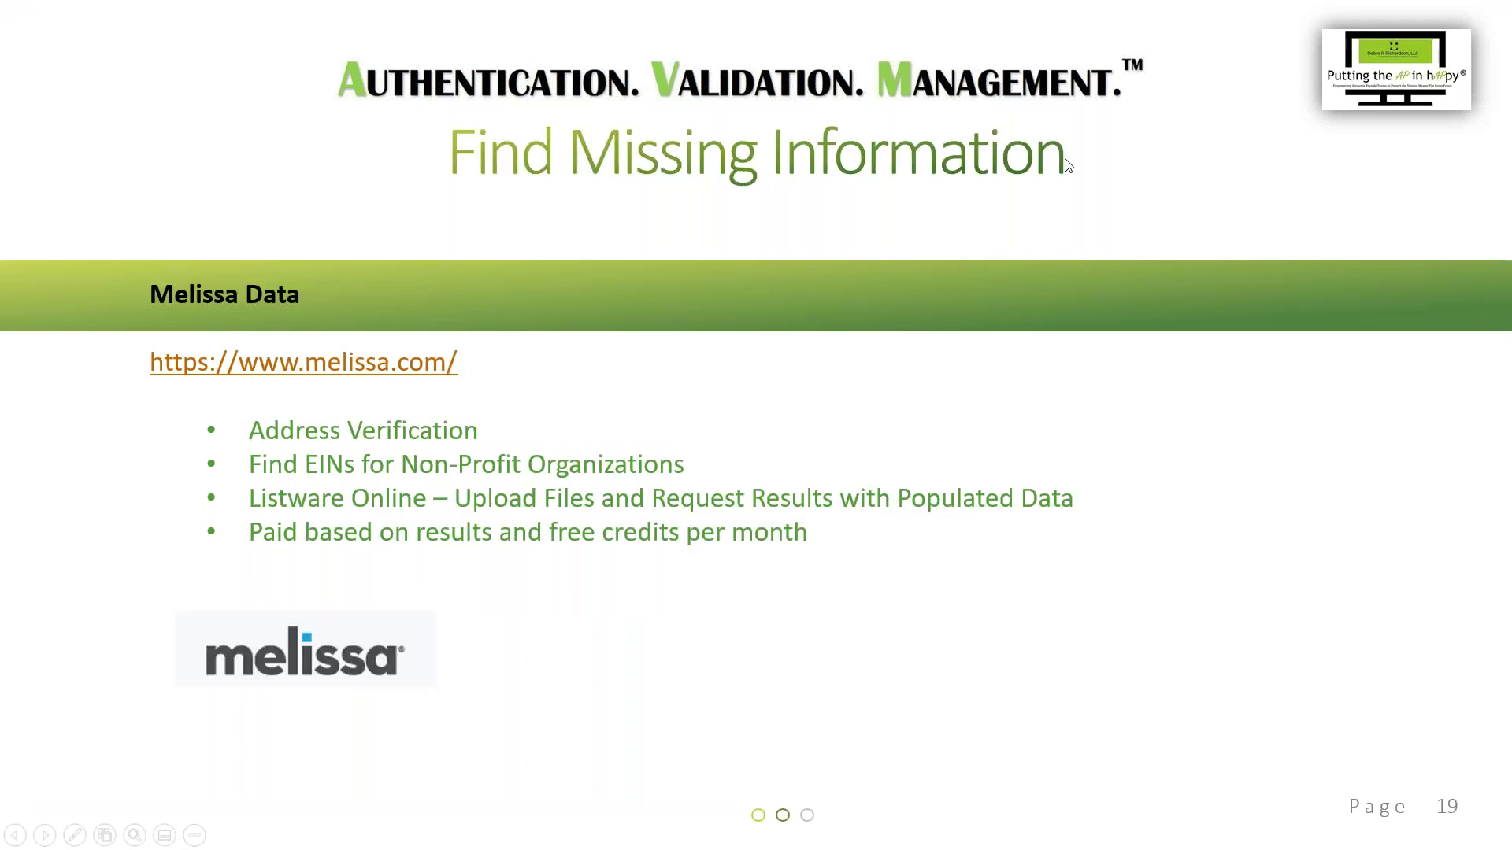
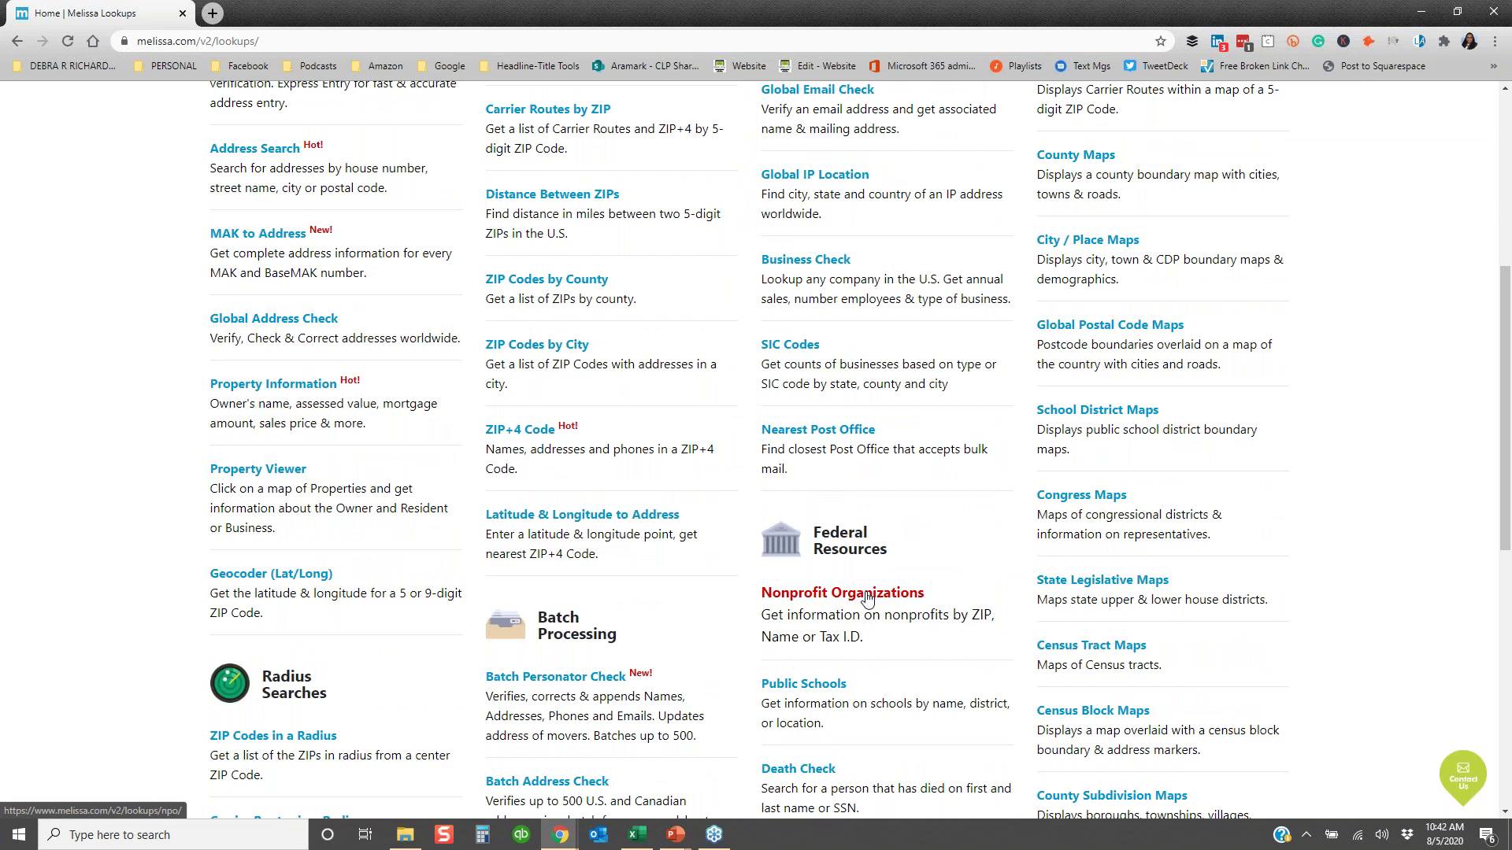
# Step: Run a Nonprofit Organizations lookup for 'Salvation Army', returning 51 matching organizations
pyautogui.click(867, 598)
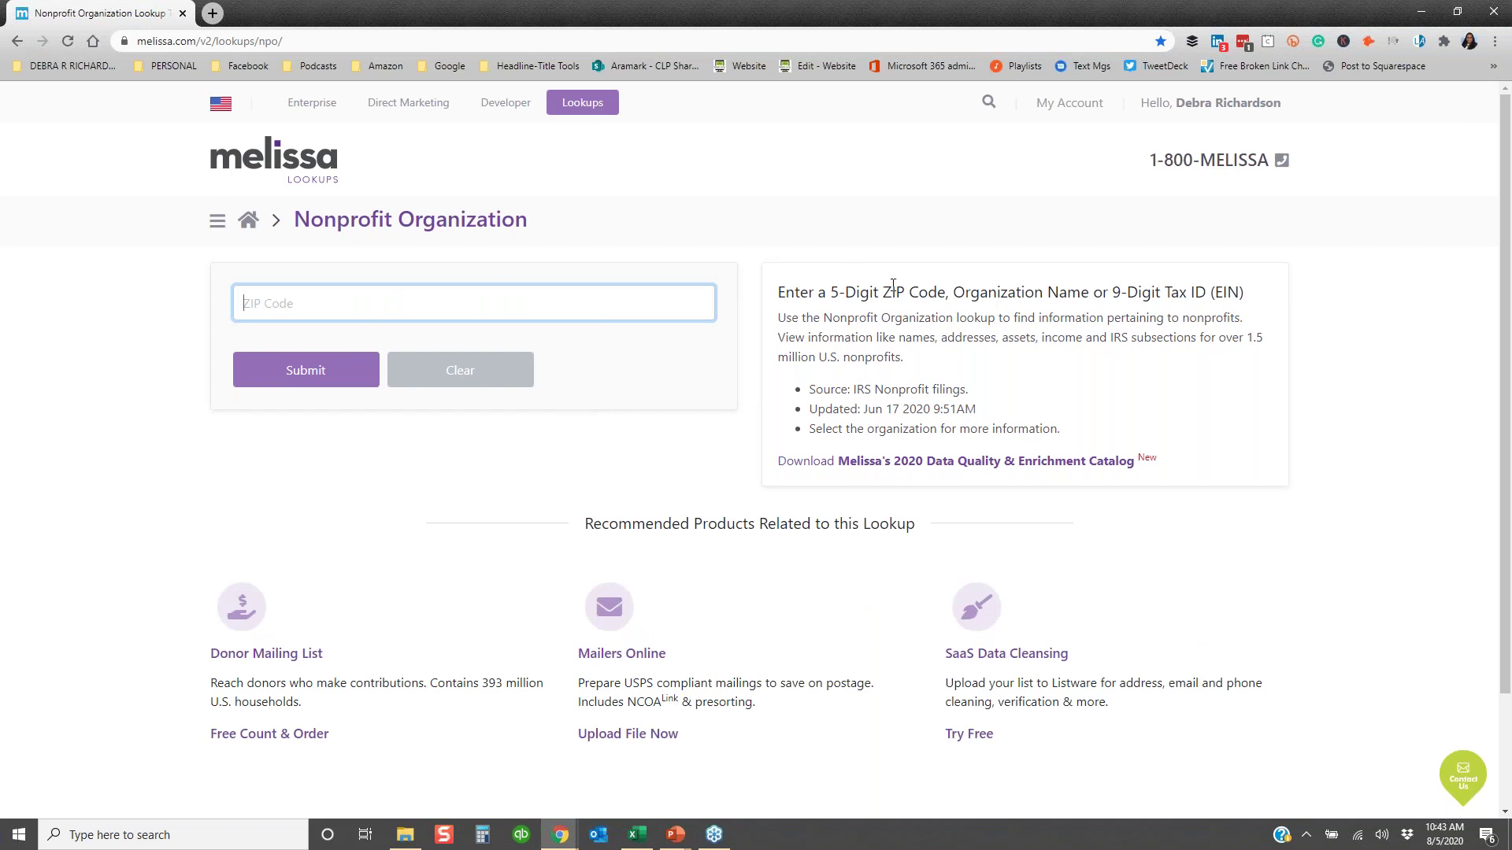
pyautogui.click(360, 303)
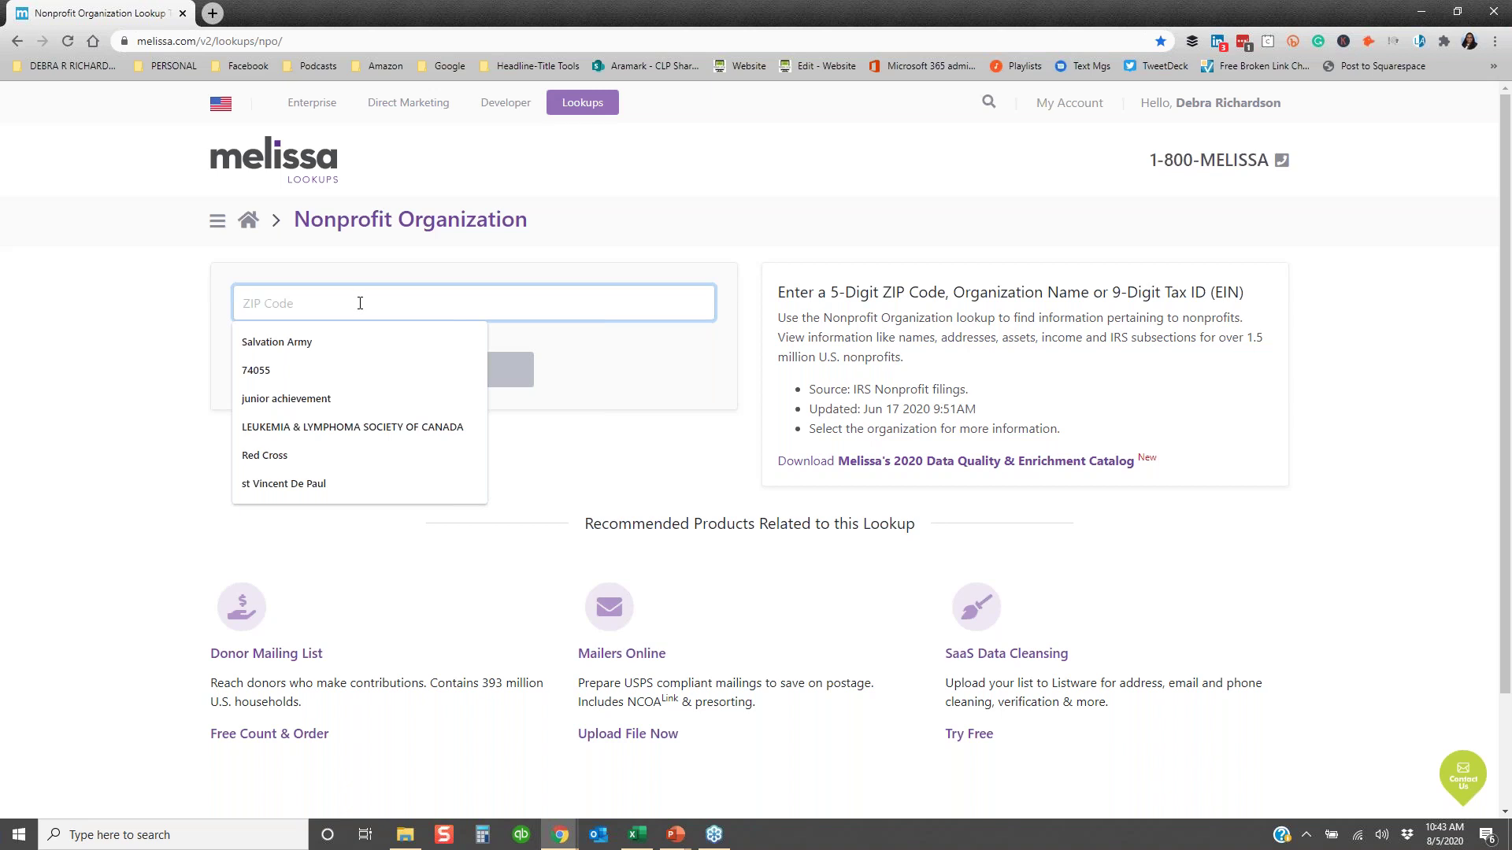
pyautogui.click(344, 340)
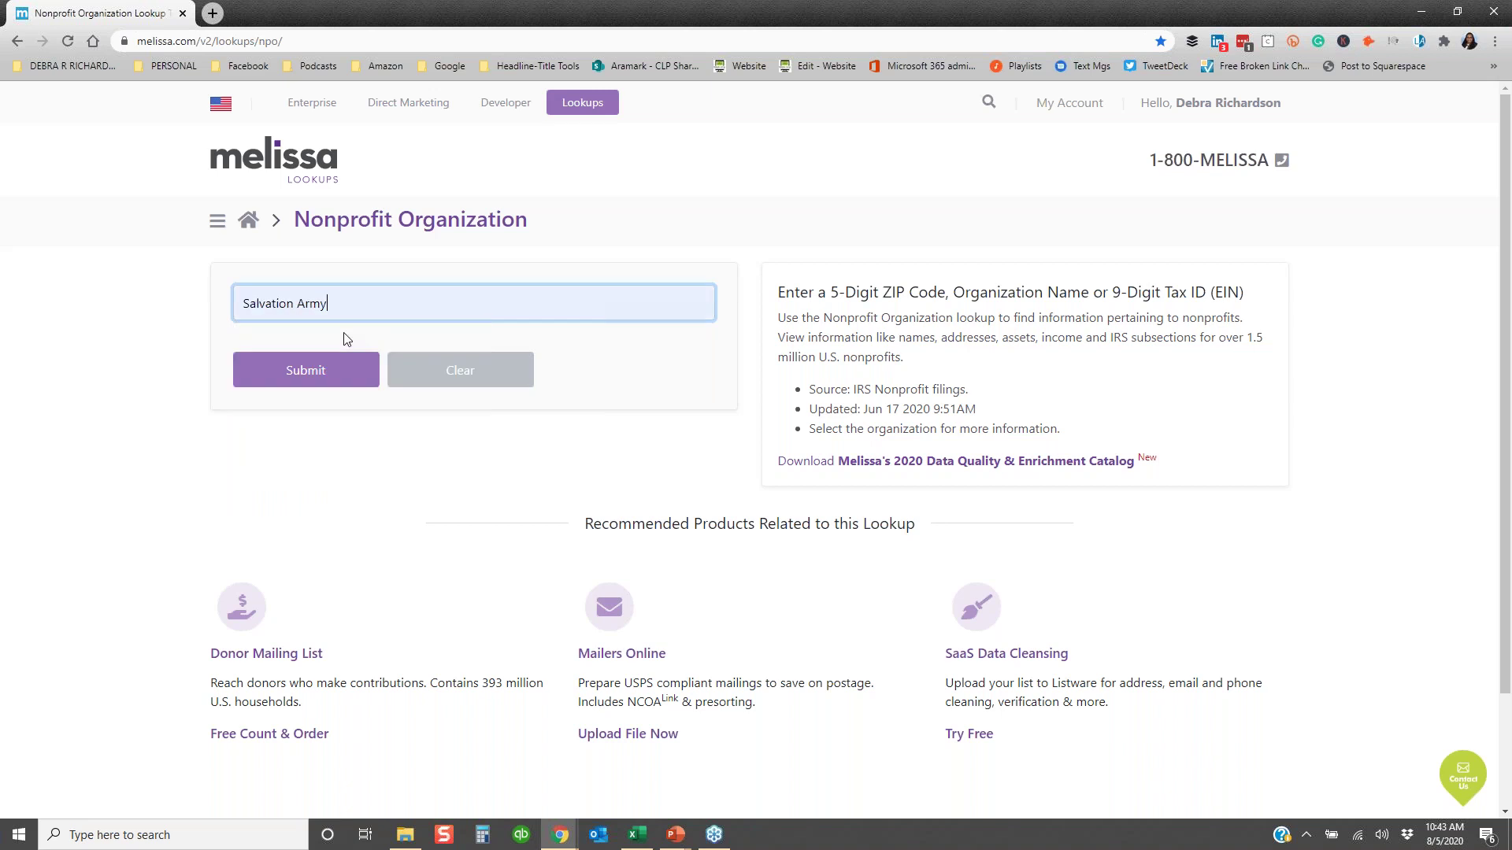
pyautogui.click(333, 373)
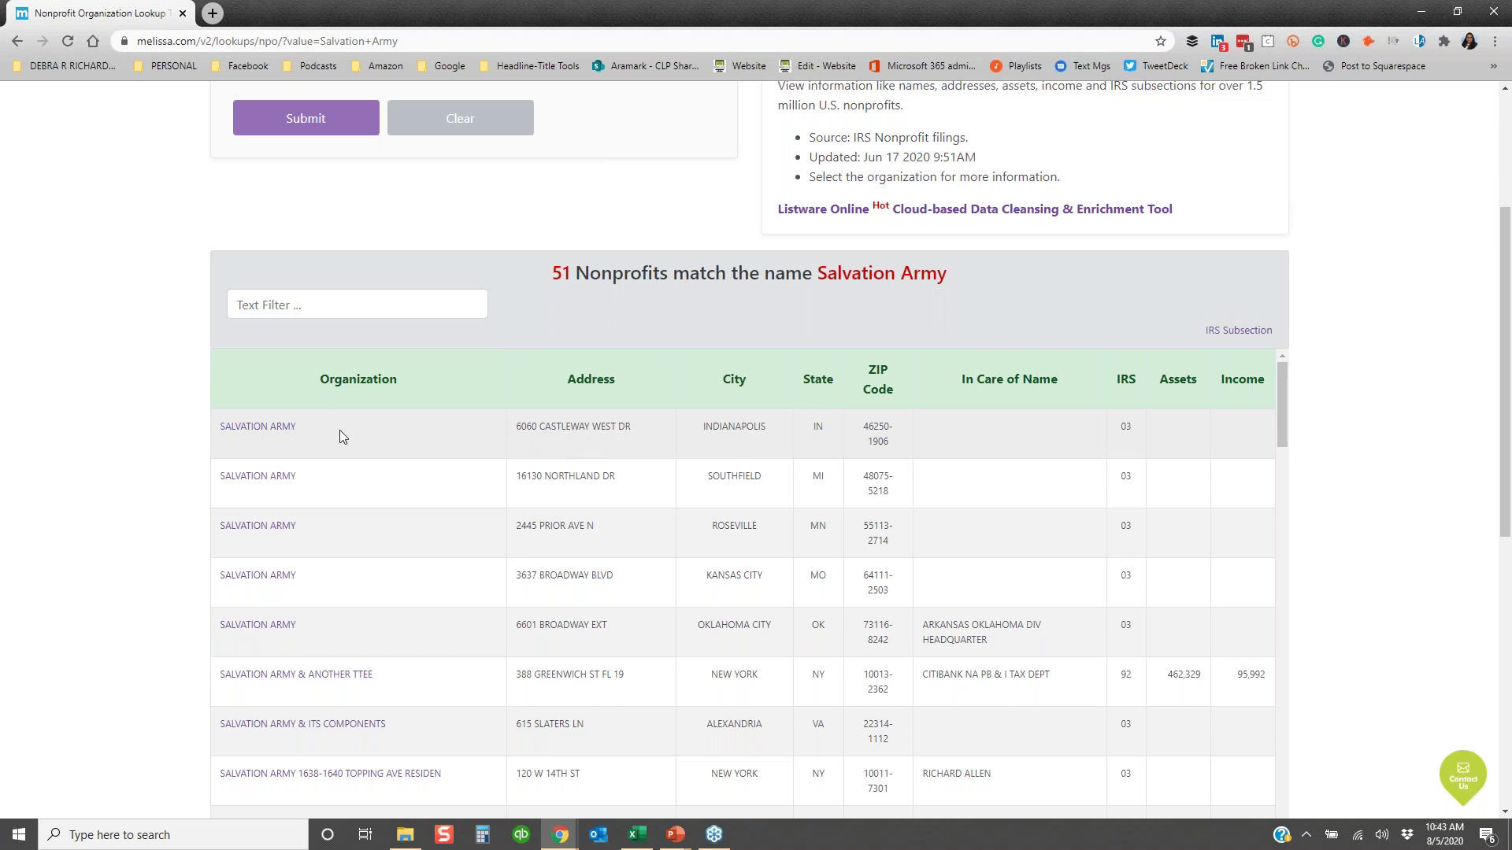
pyautogui.click(272, 431)
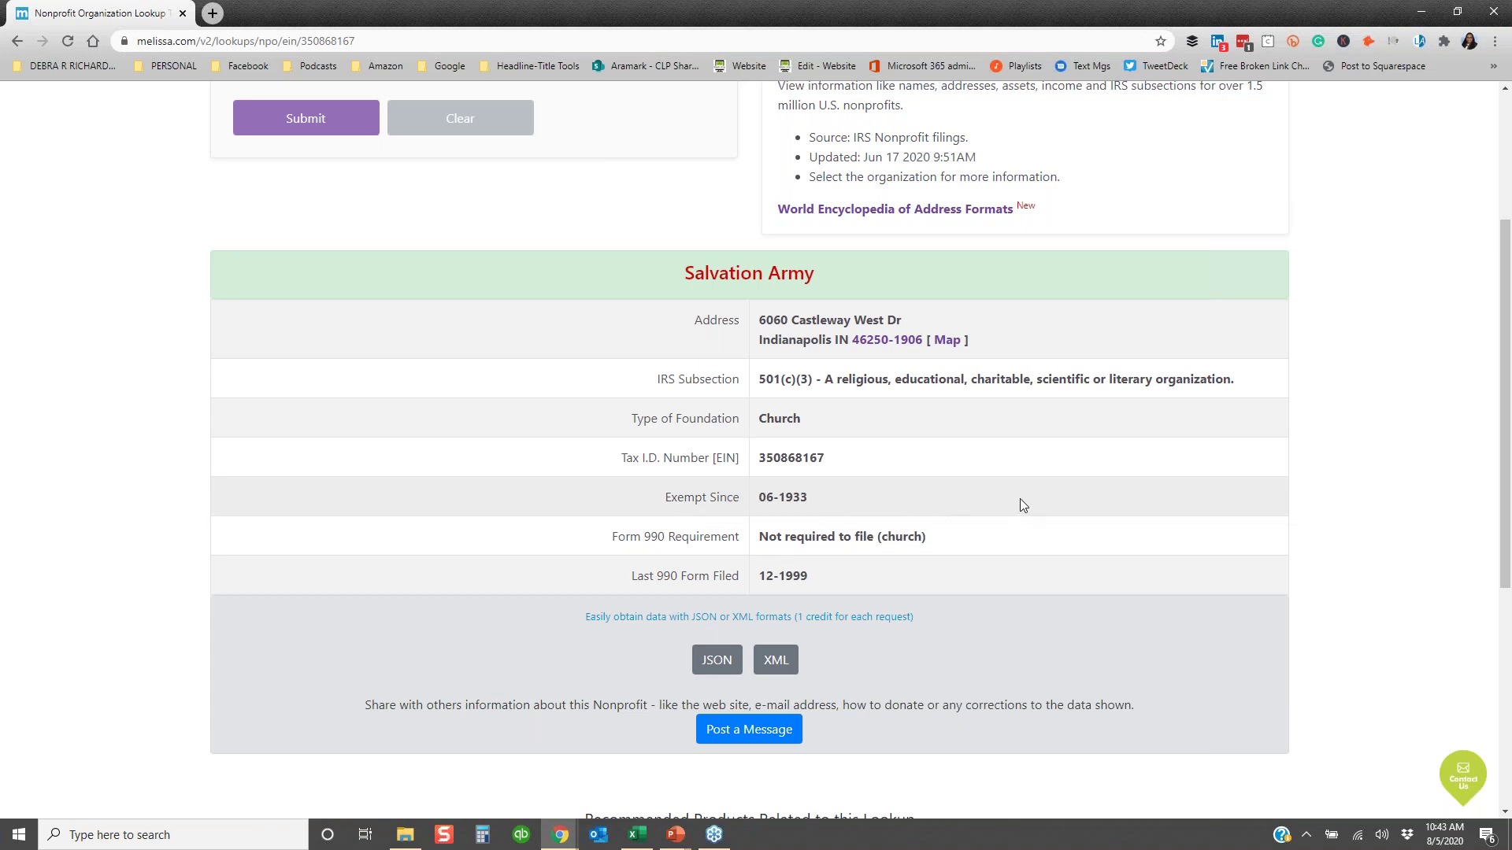
pyautogui.scroll(1, 1019, 499)
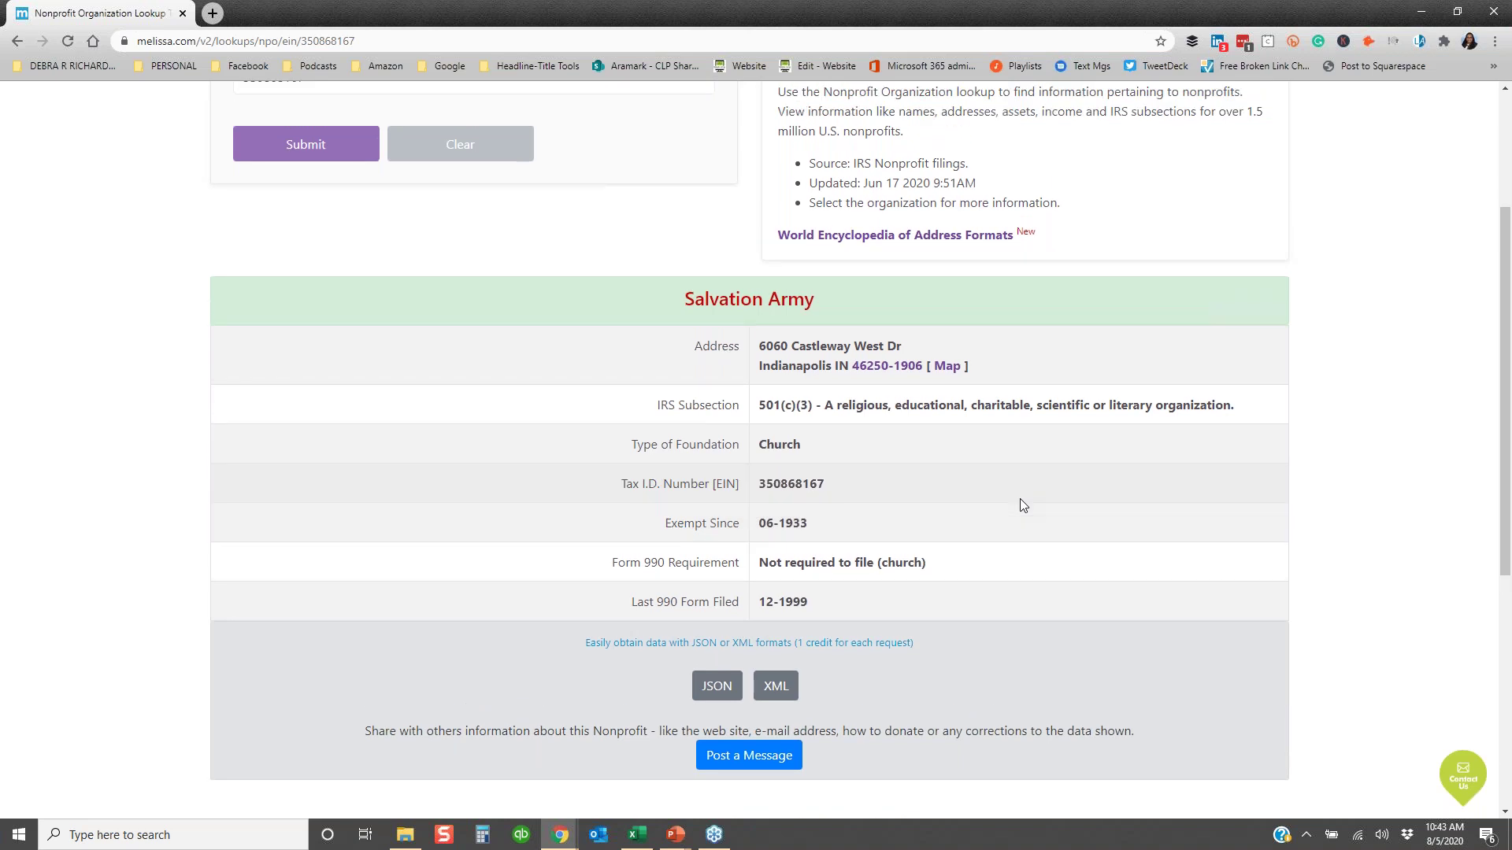
pyautogui.scroll(1, 1019, 498)
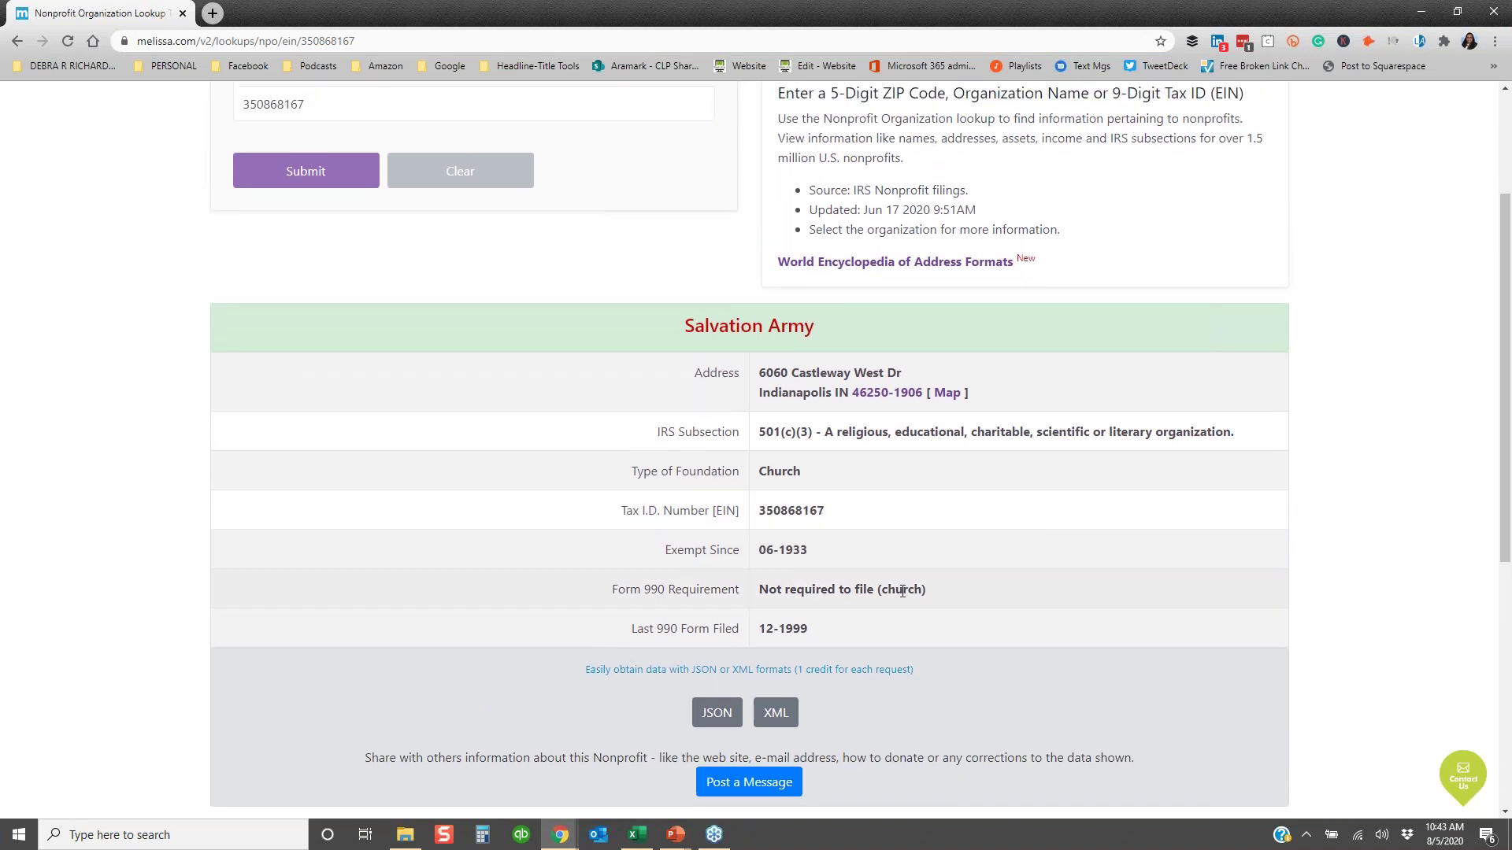
pyautogui.scroll(1, 986, 542)
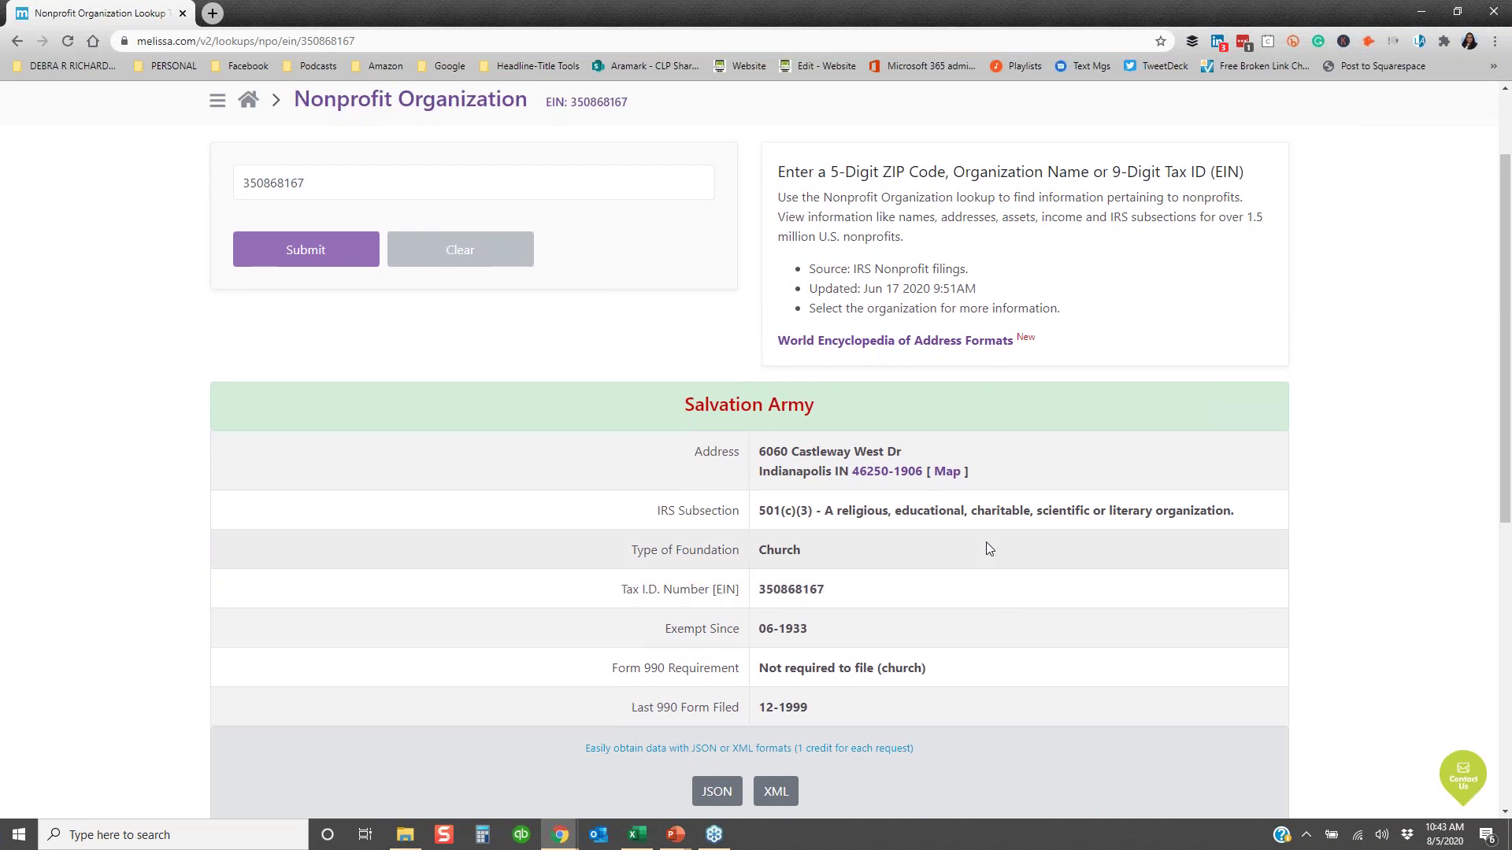
pyautogui.scroll(-1, 989, 548)
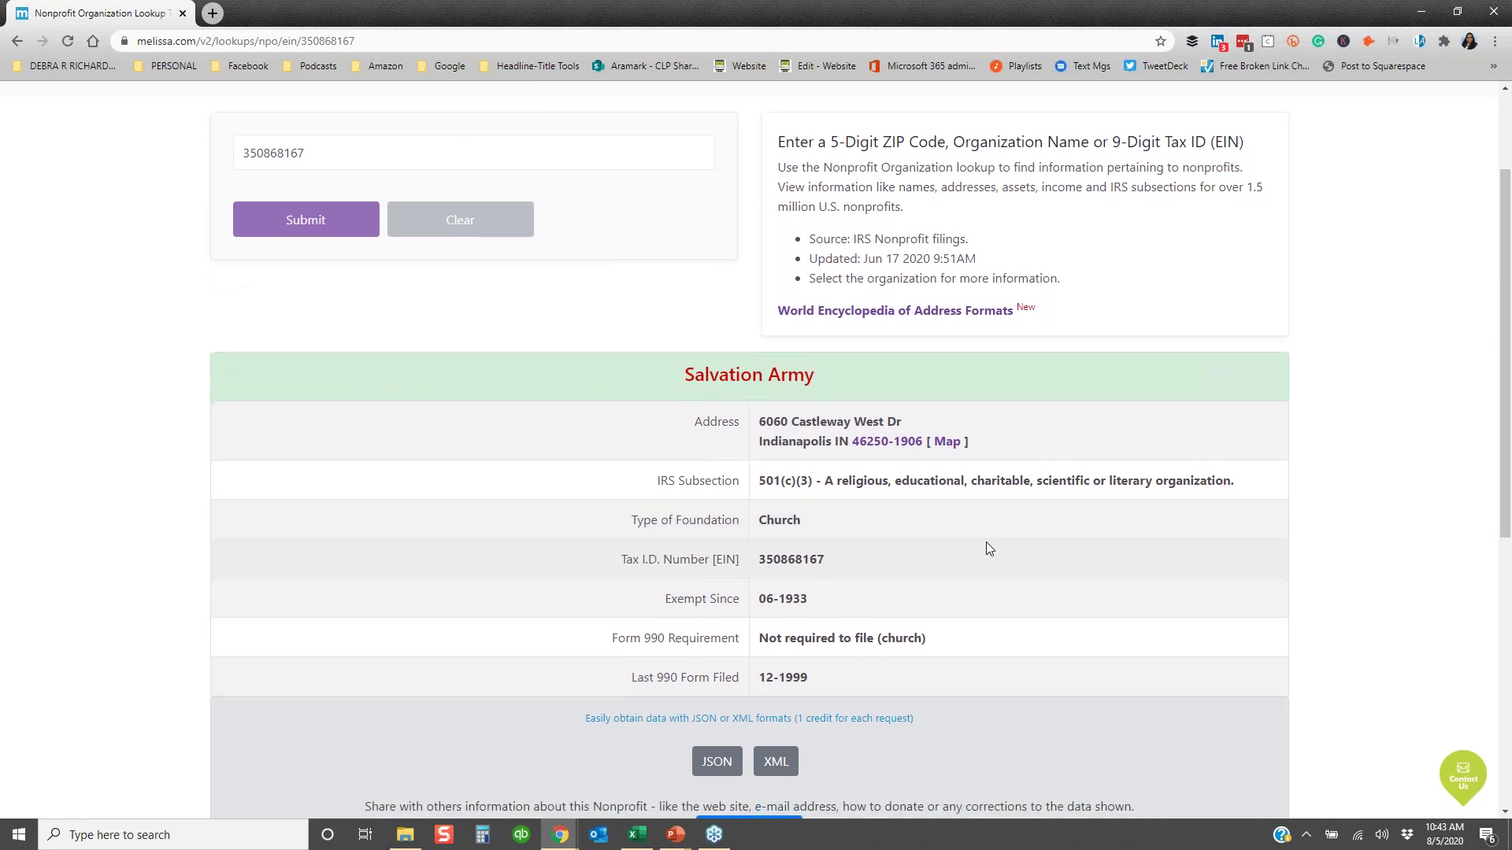
pyautogui.scroll(2, 989, 549)
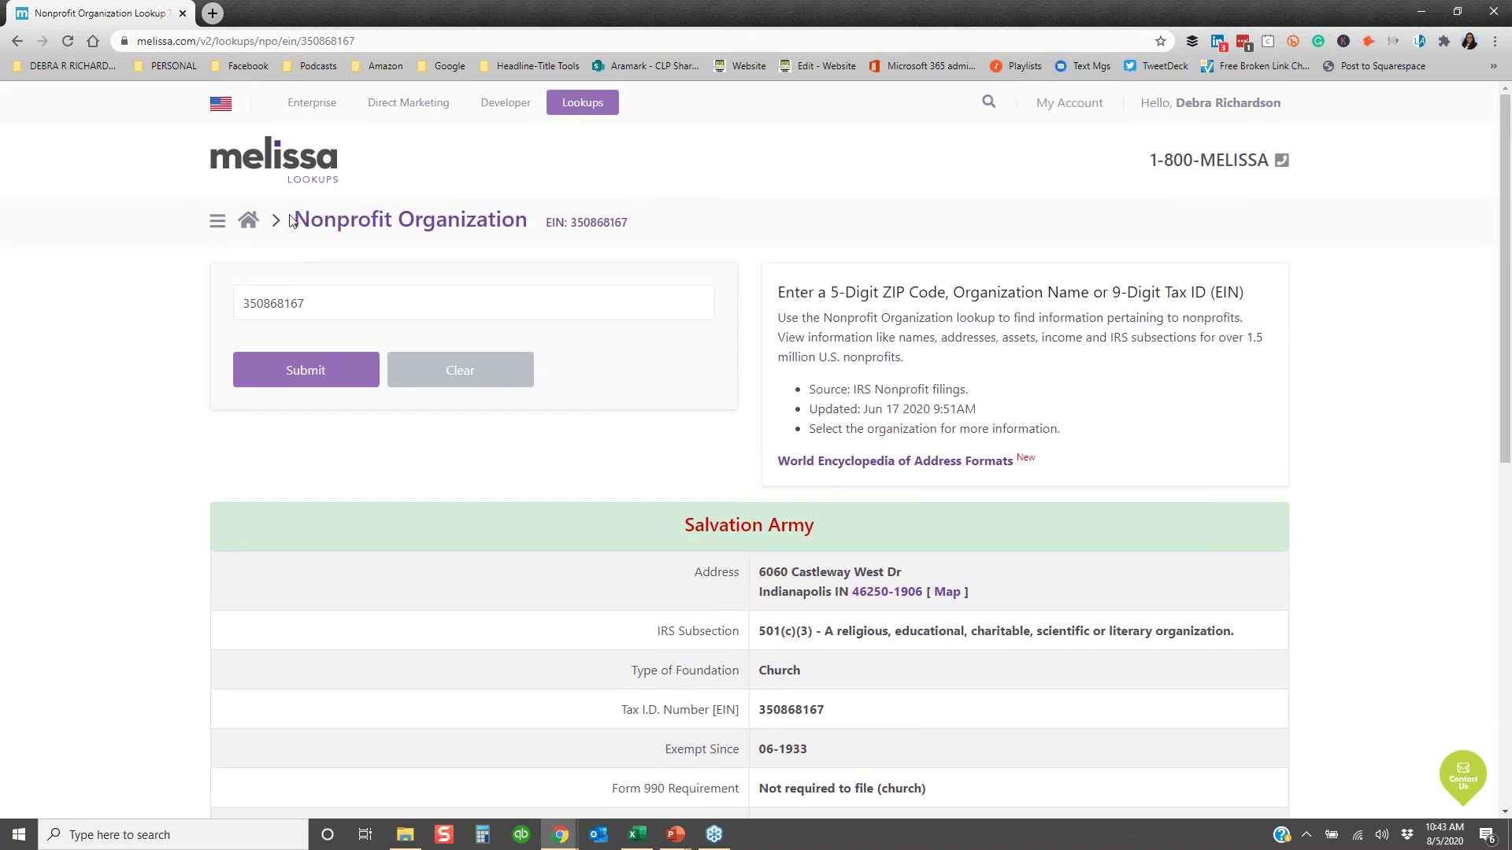
# Step: From the lookups home, launch Listware Online under Batch Processing and reach its Select a File step
pyautogui.click(248, 222)
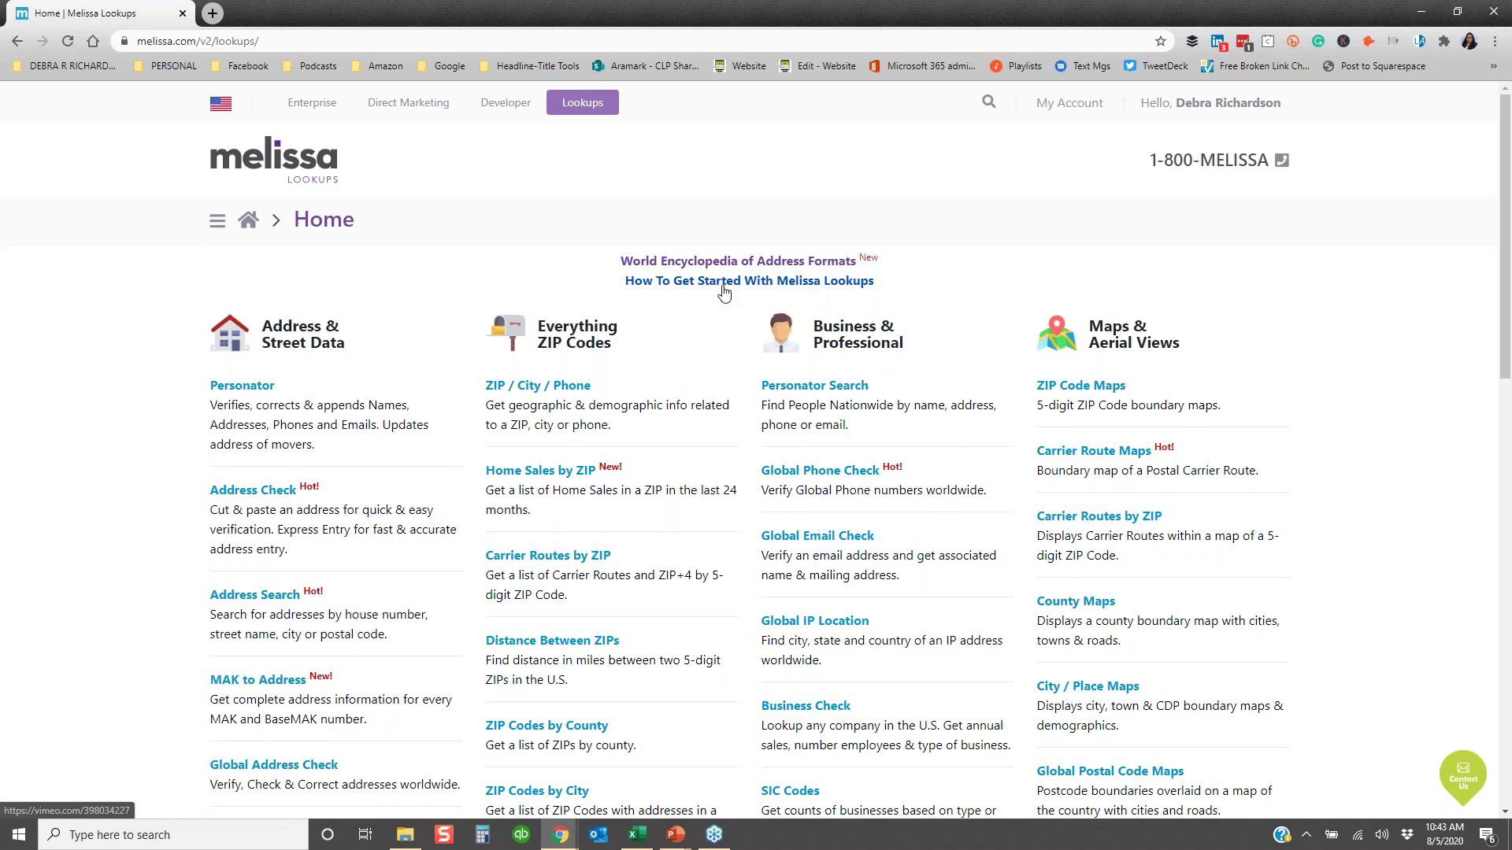
pyautogui.scroll(-2, 721, 303)
pyautogui.scroll(-6, 719, 307)
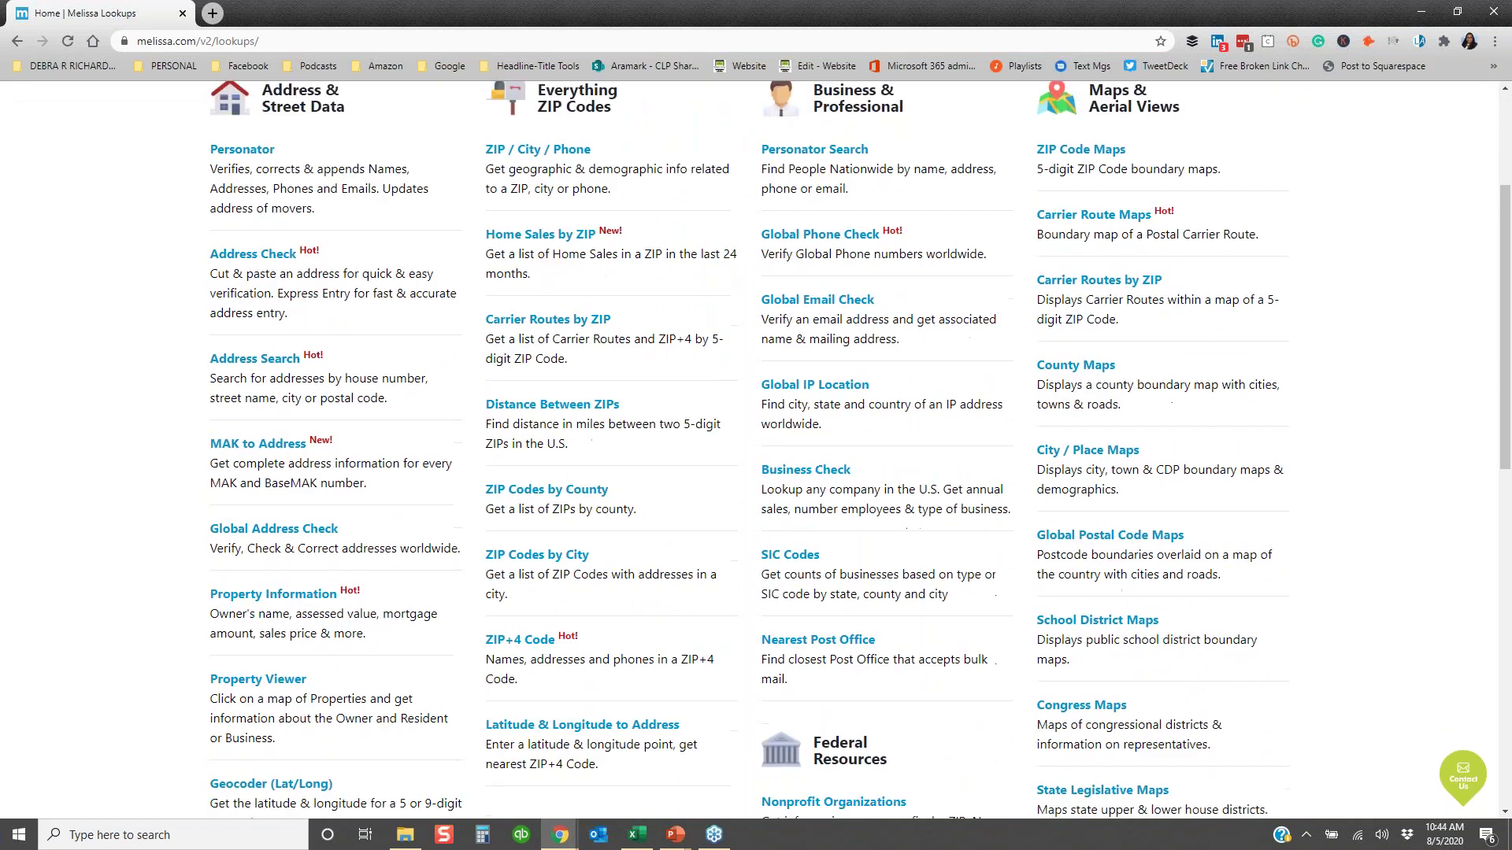
pyautogui.scroll(-4, 756, 449)
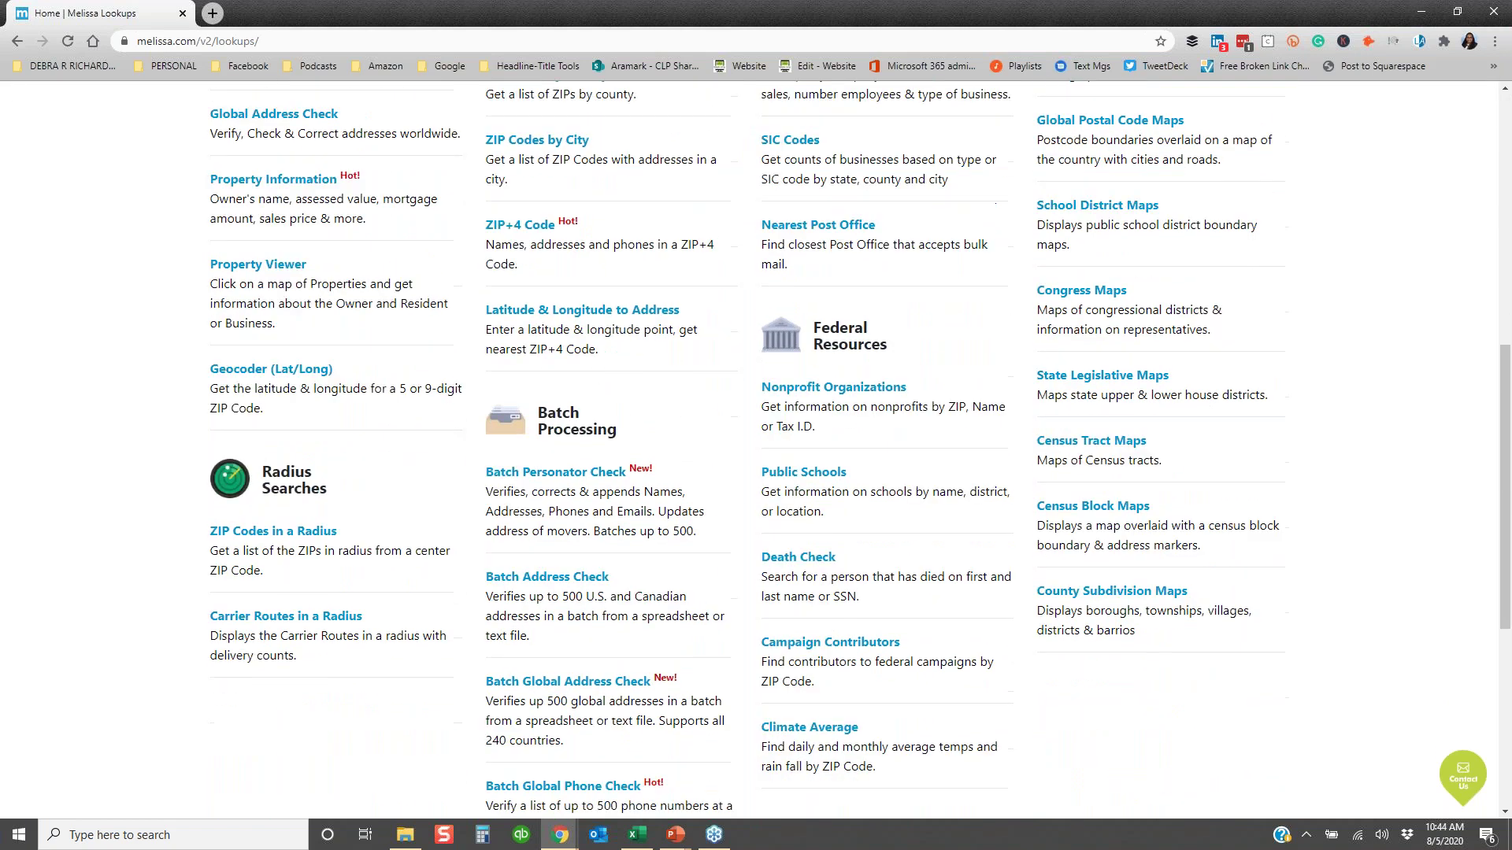
pyautogui.scroll(-2, 724, 398)
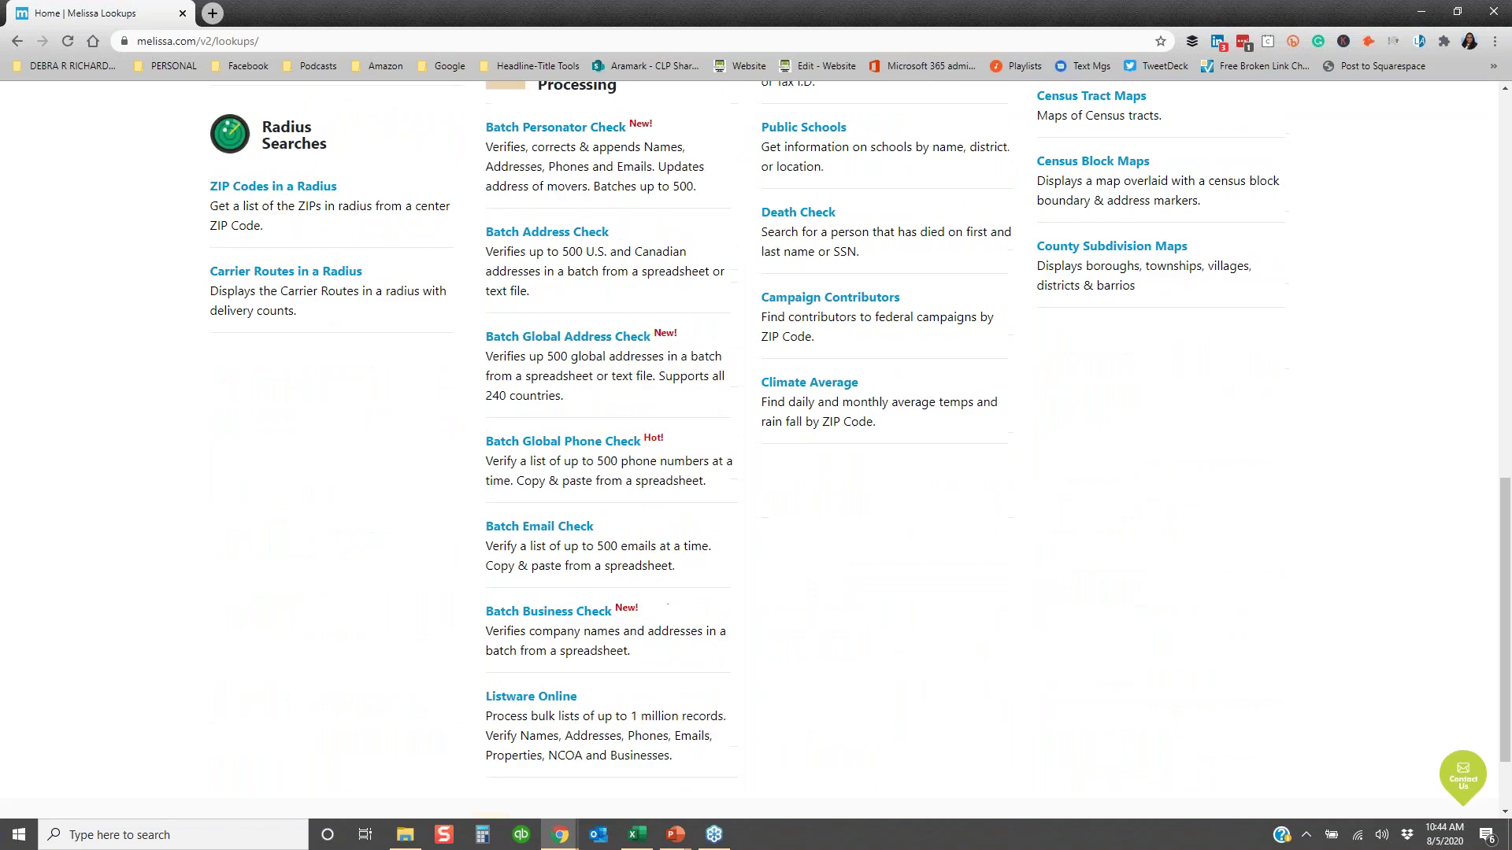
pyautogui.click(516, 650)
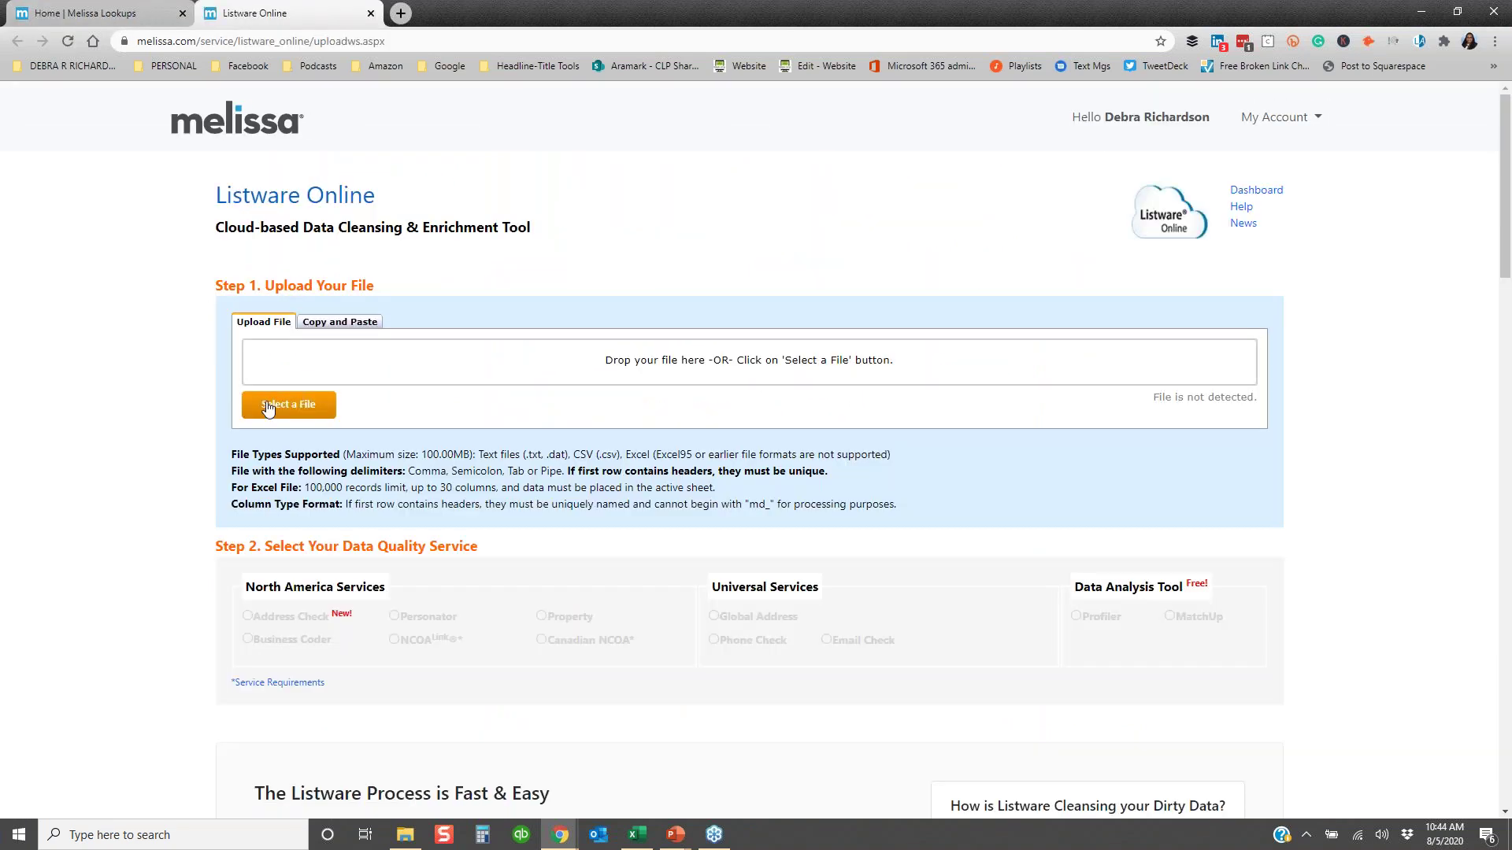
pyautogui.click(266, 407)
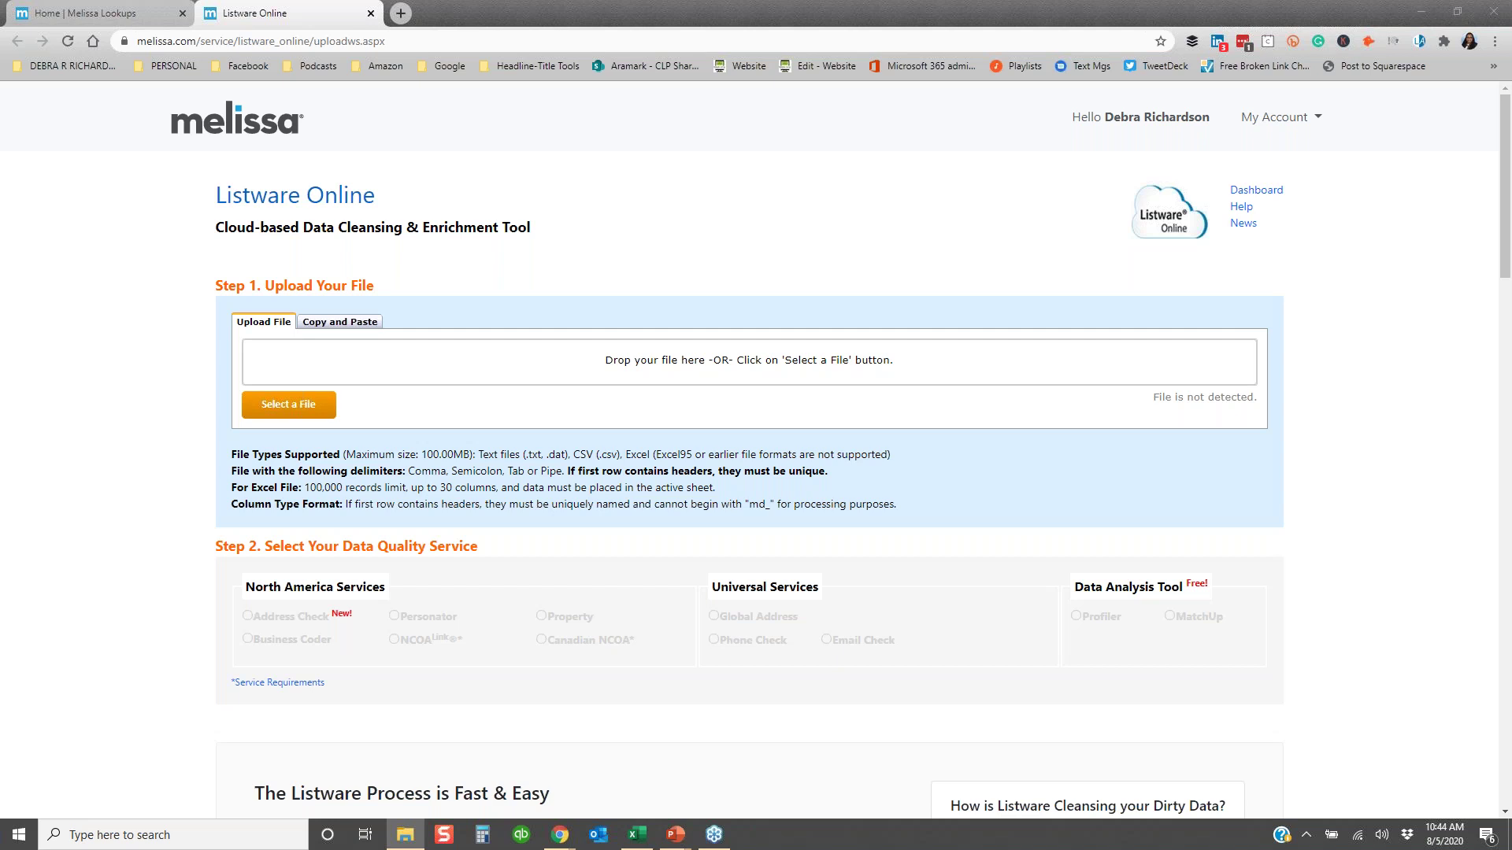
# Step: Upload the vendor master Excel file into Listware Online
pyautogui.moveTo(101, 326); pyautogui.dragTo(556, 390)
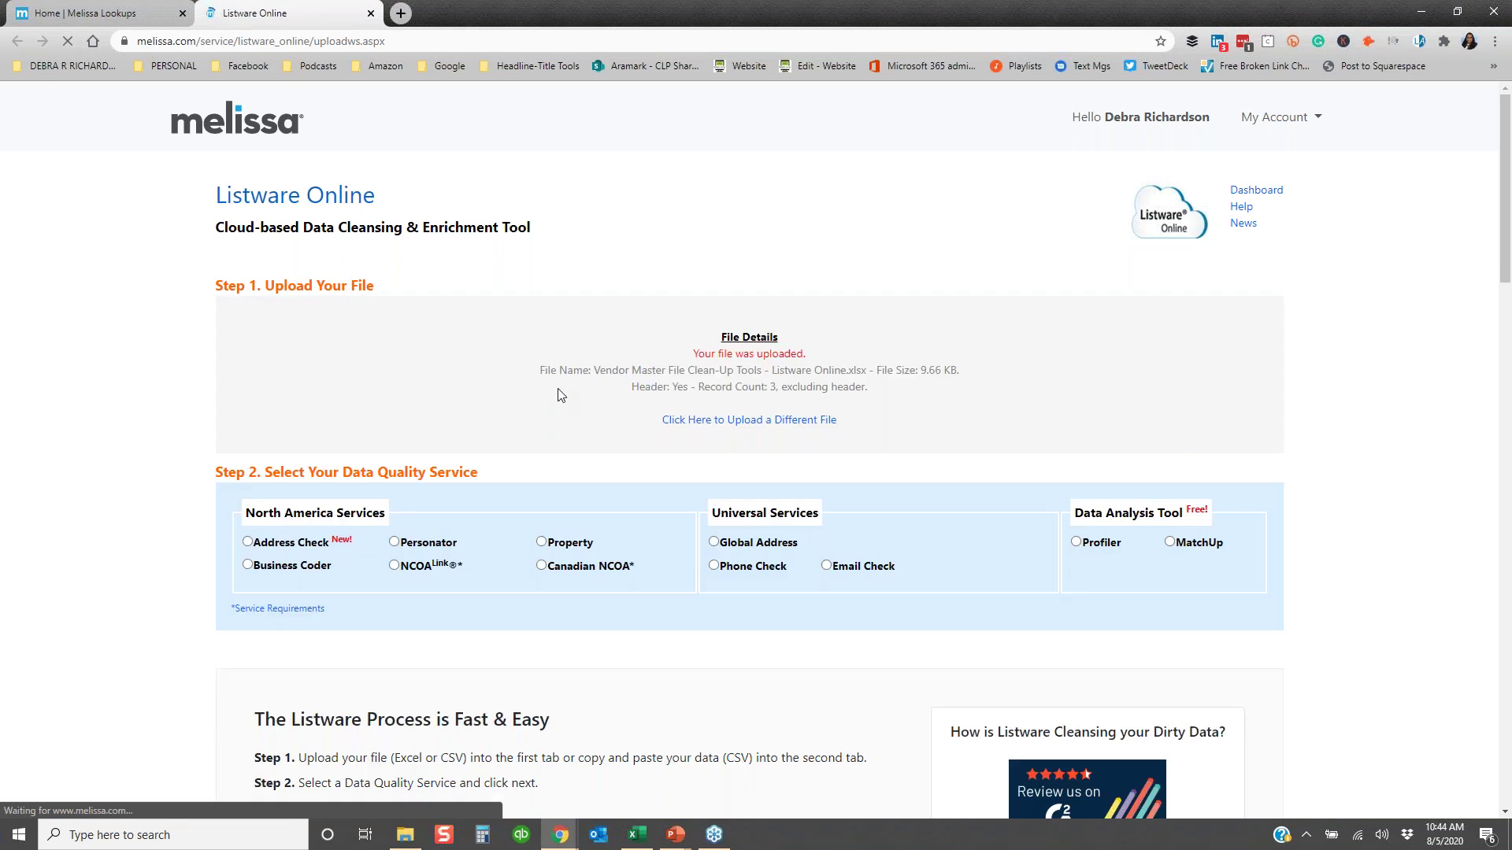
pyautogui.scroll(-3, 579, 390)
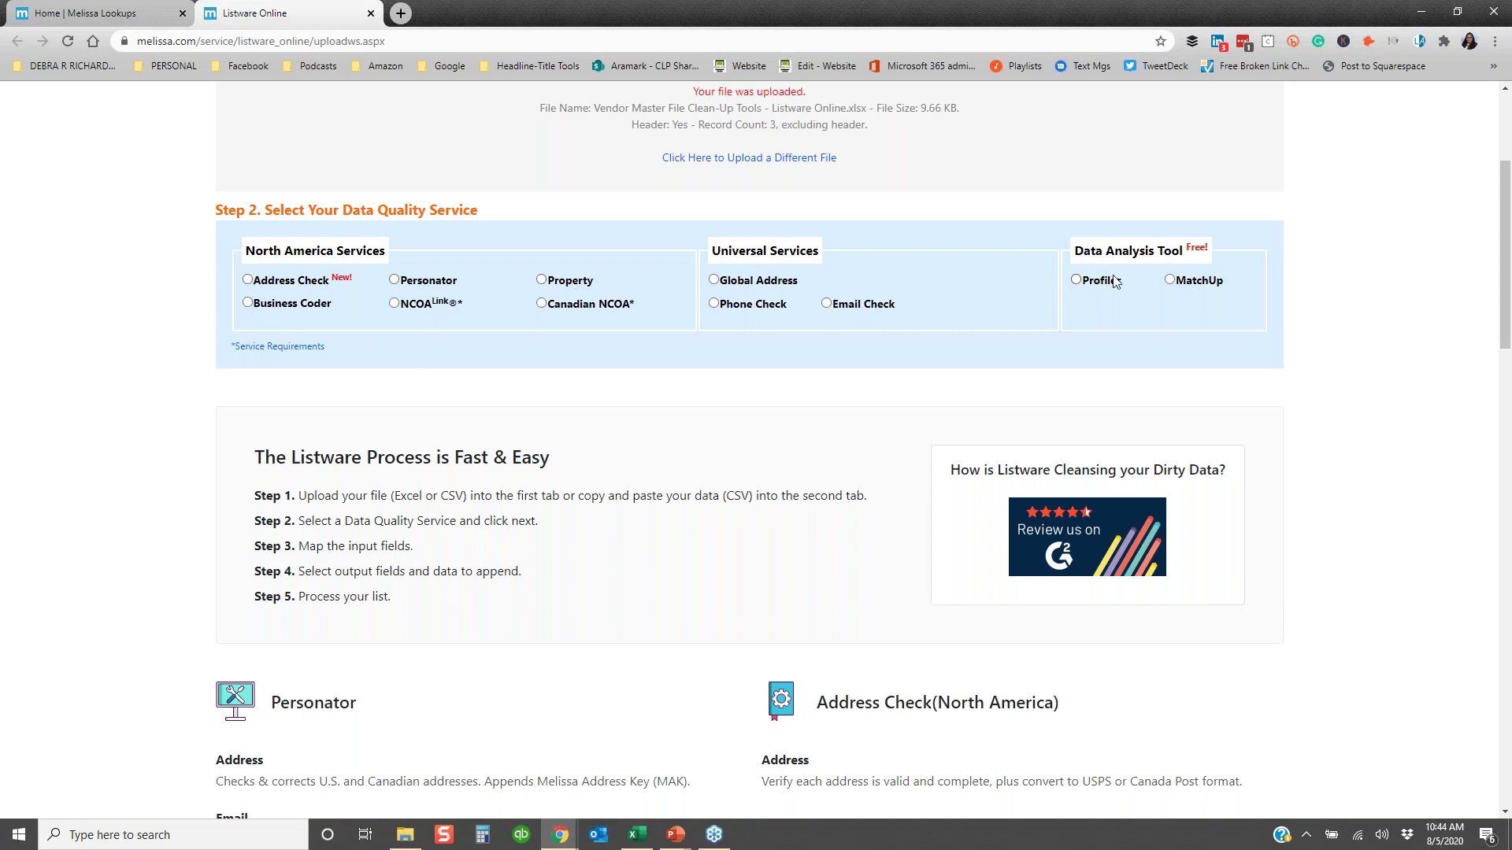
pyautogui.scroll(-2, 686, 471)
pyautogui.scroll(-5, 686, 472)
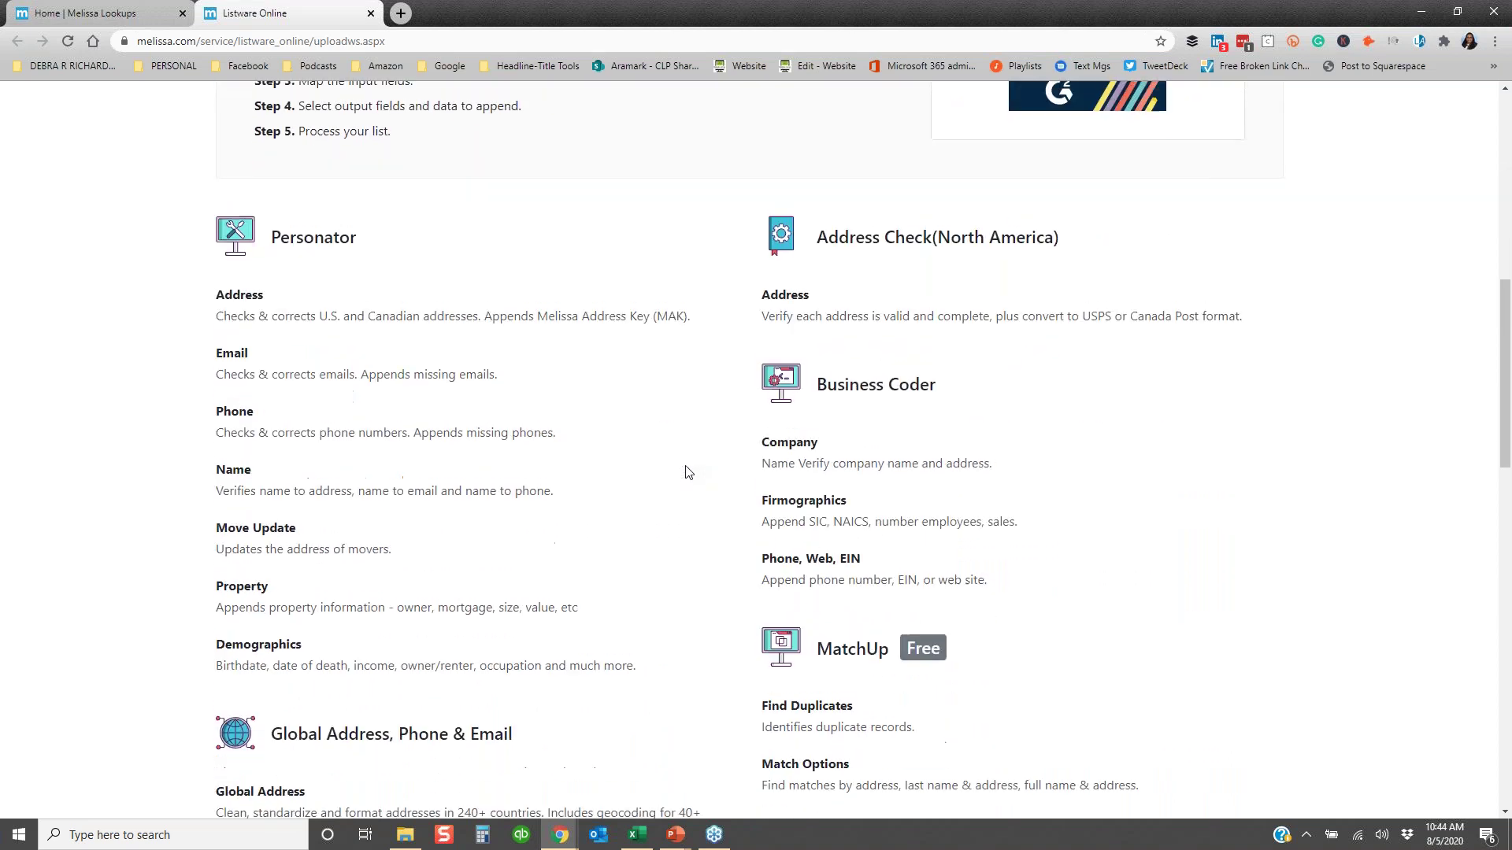
pyautogui.scroll(7, 686, 472)
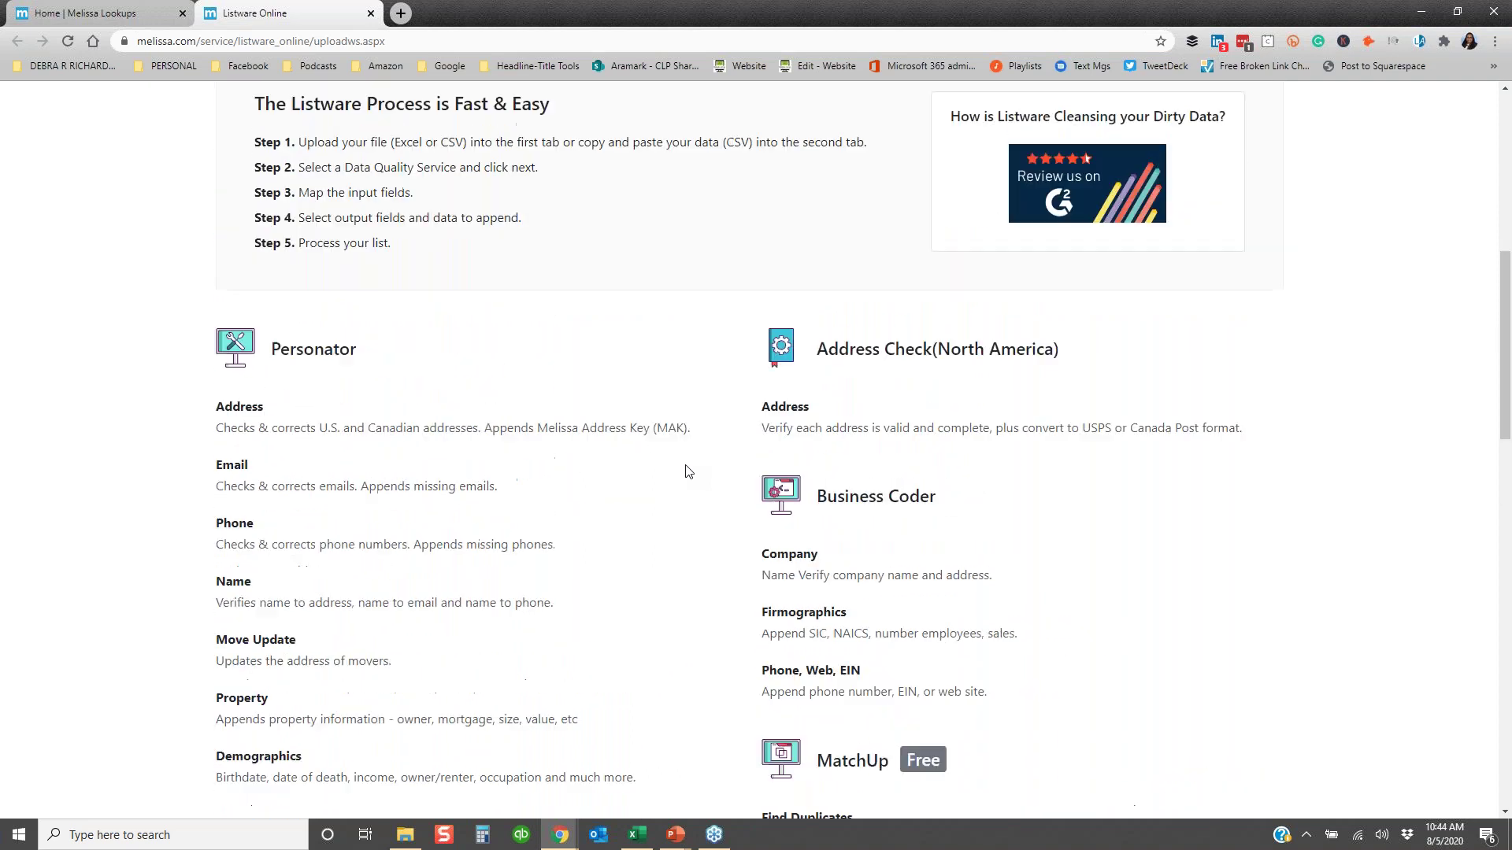
# Step: Choose the Business Coder service with Header row checked and continue to column mapping
pyautogui.click(252, 281)
pyautogui.scroll(-7, 657, 568)
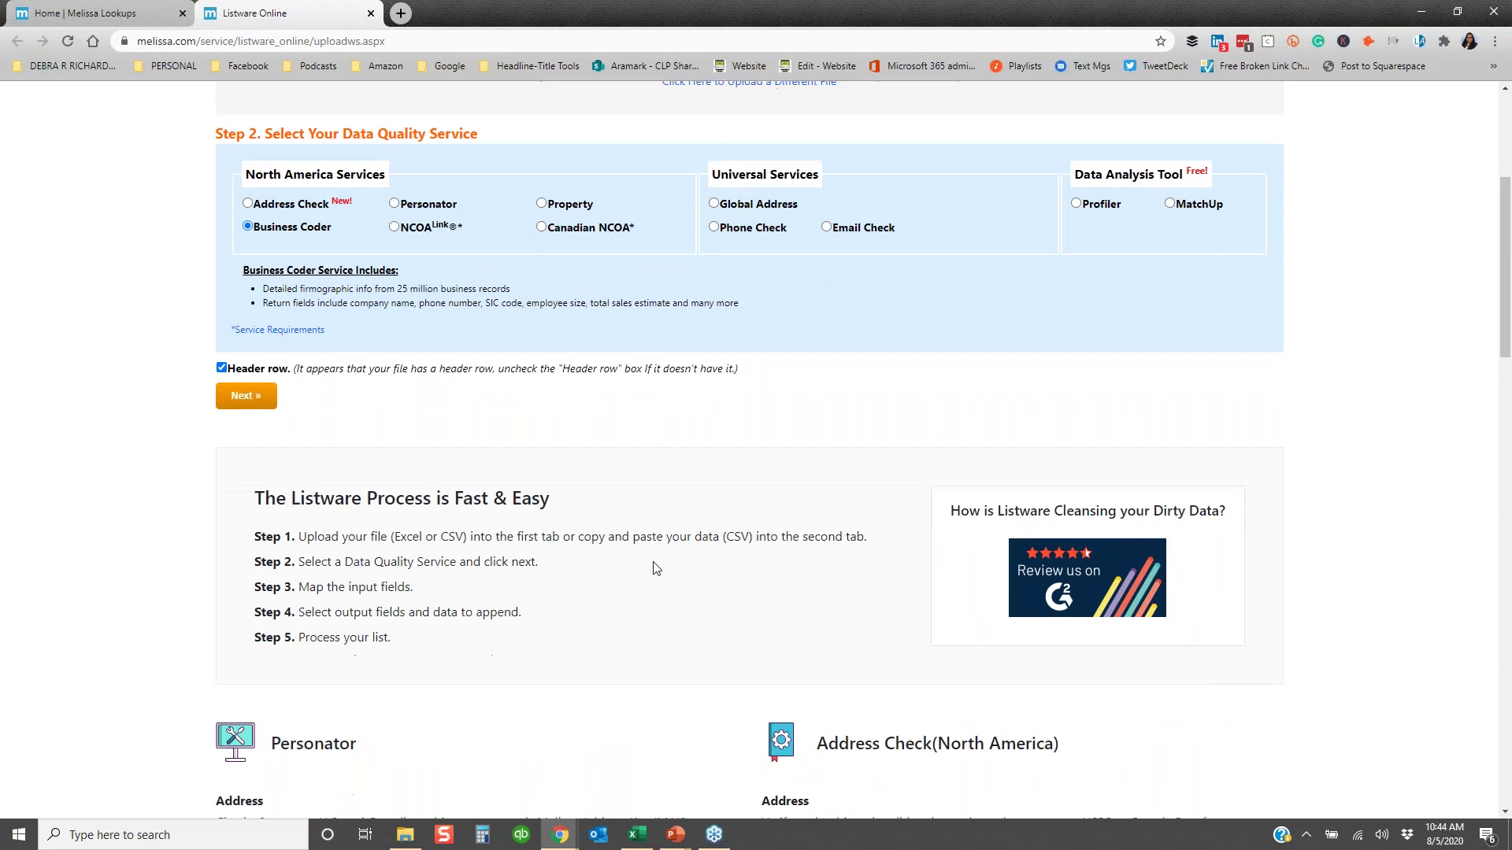
pyautogui.scroll(-1, 657, 566)
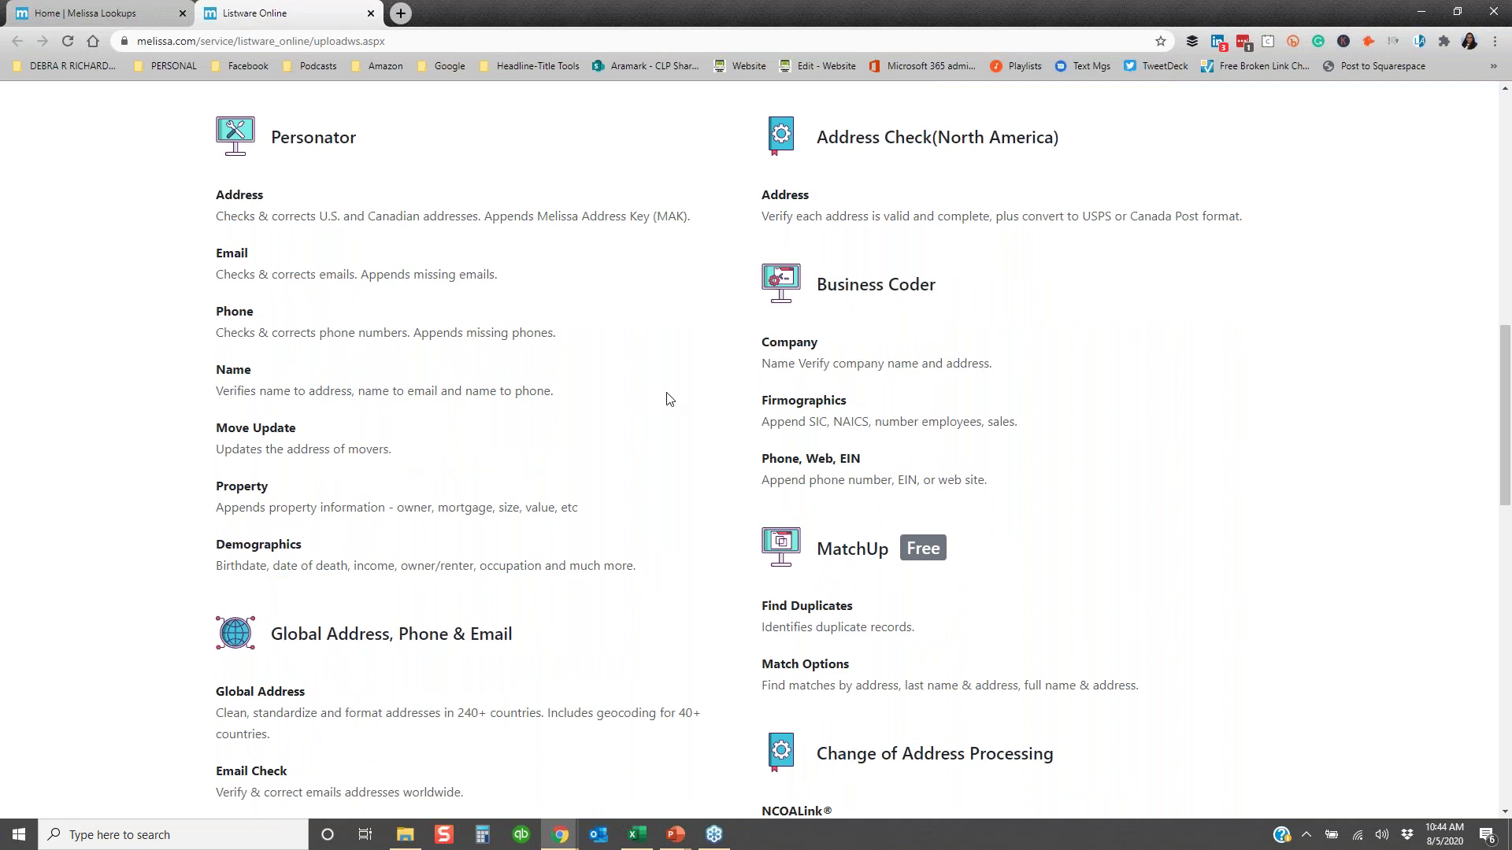
pyautogui.scroll(4, 668, 398)
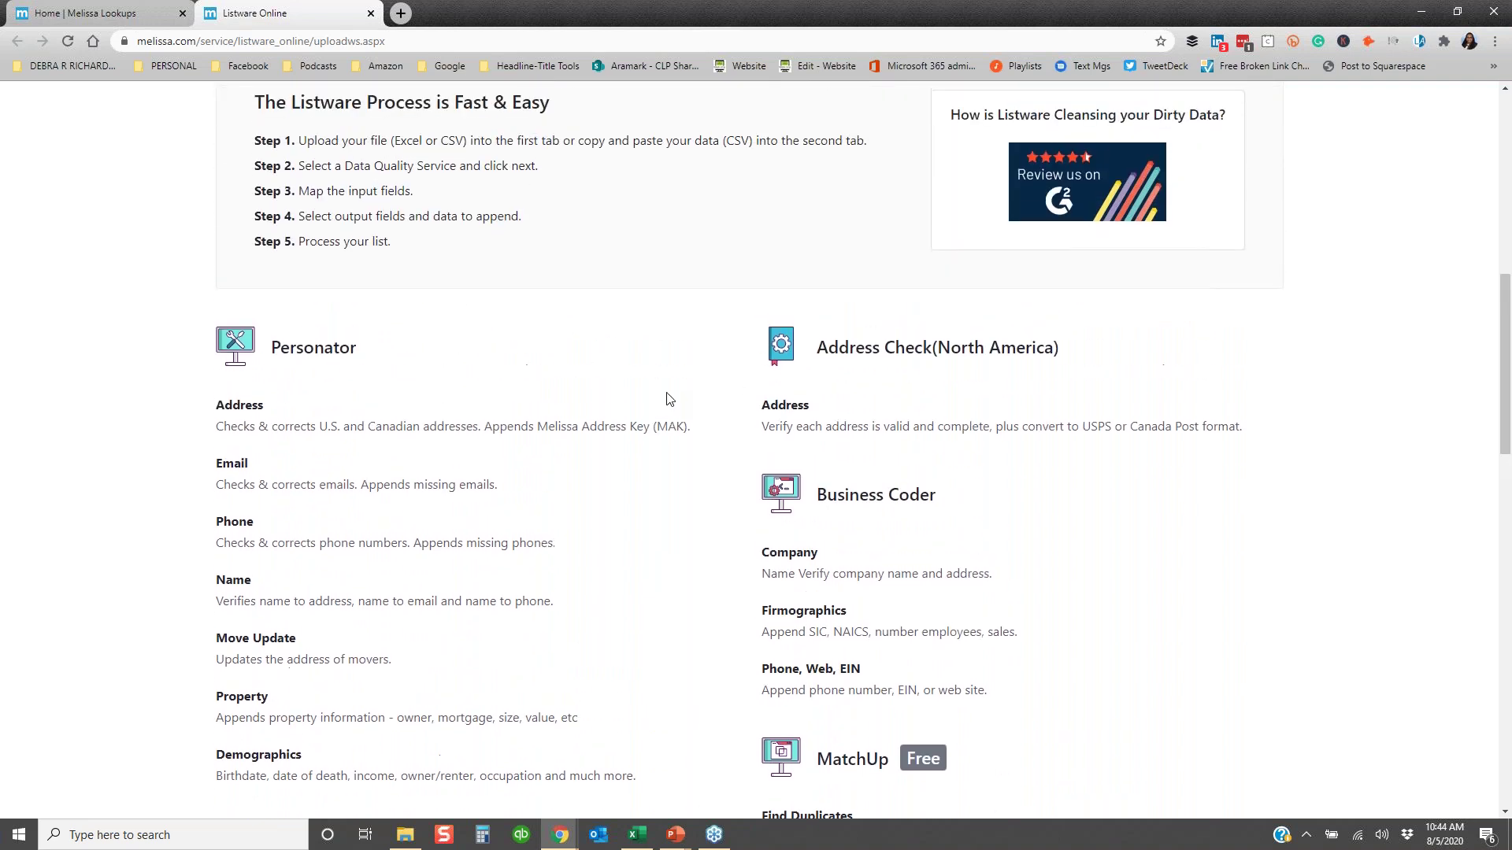
pyautogui.scroll(3, 667, 398)
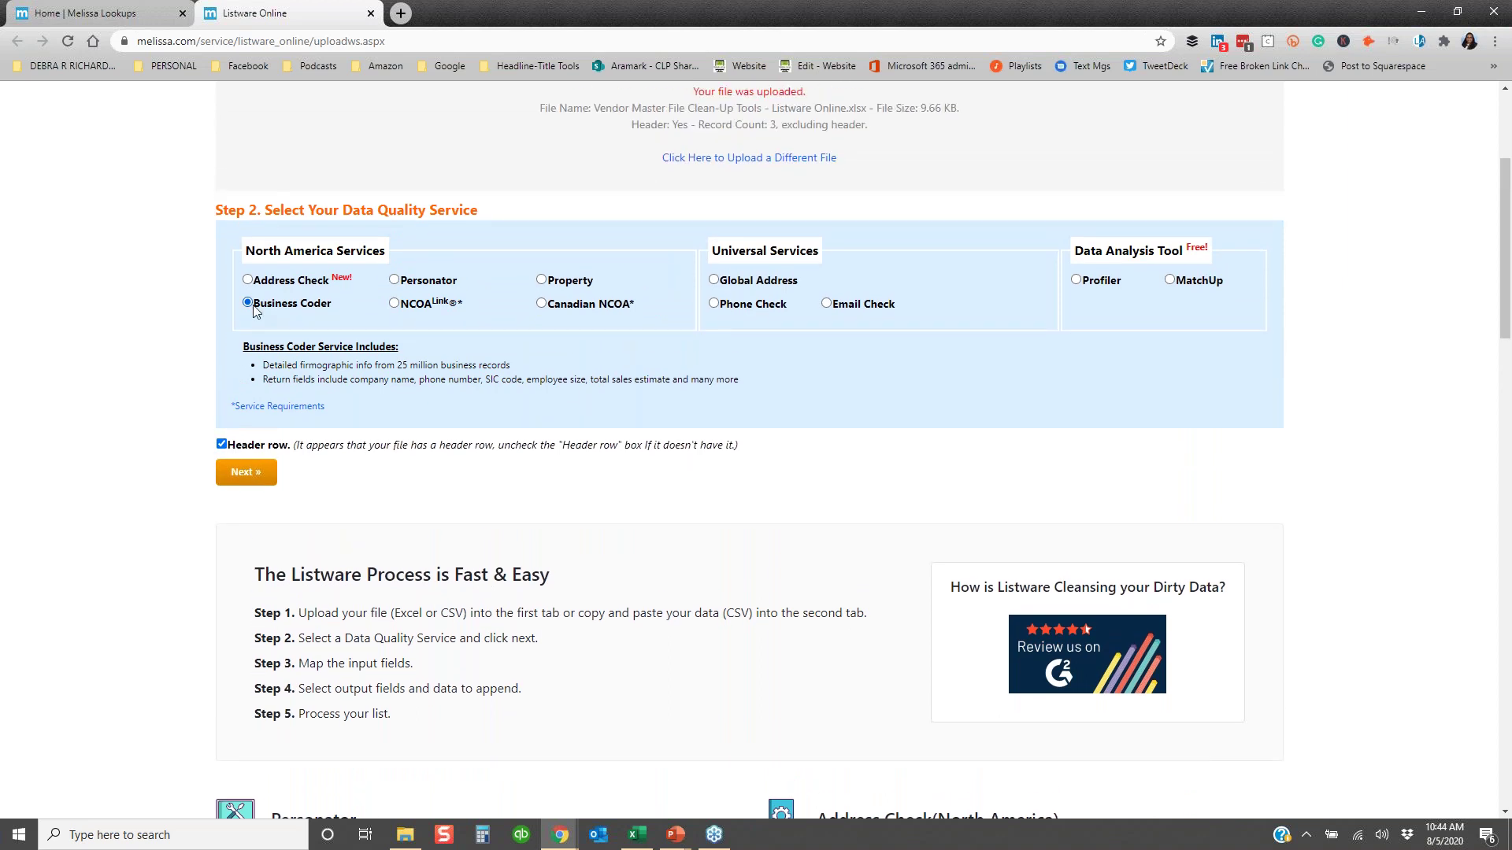
pyautogui.click(249, 473)
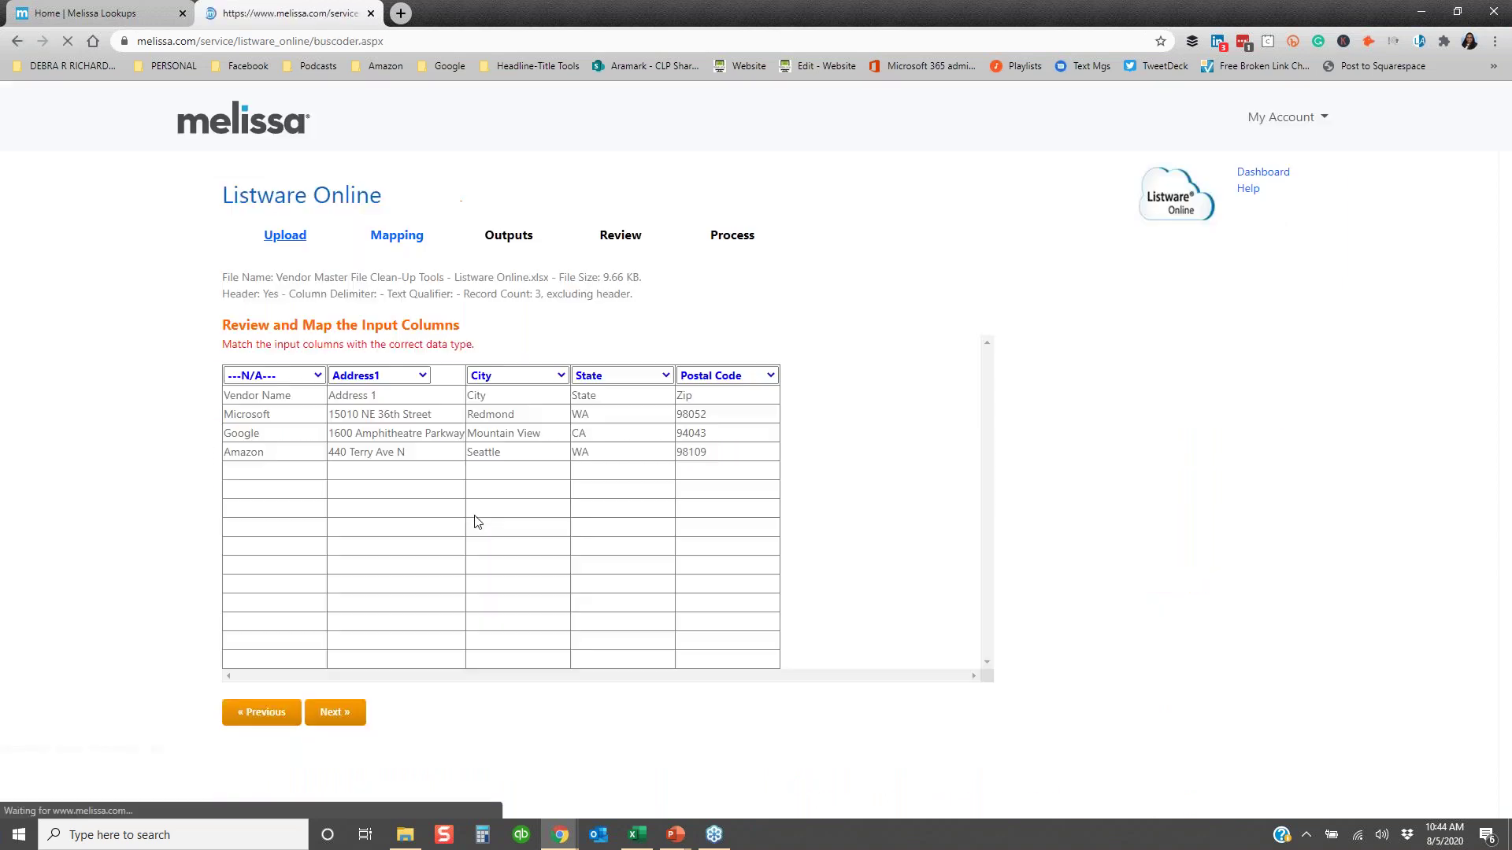
# Step: Map the first (vendor name) column as Company Name
pyautogui.click(318, 377)
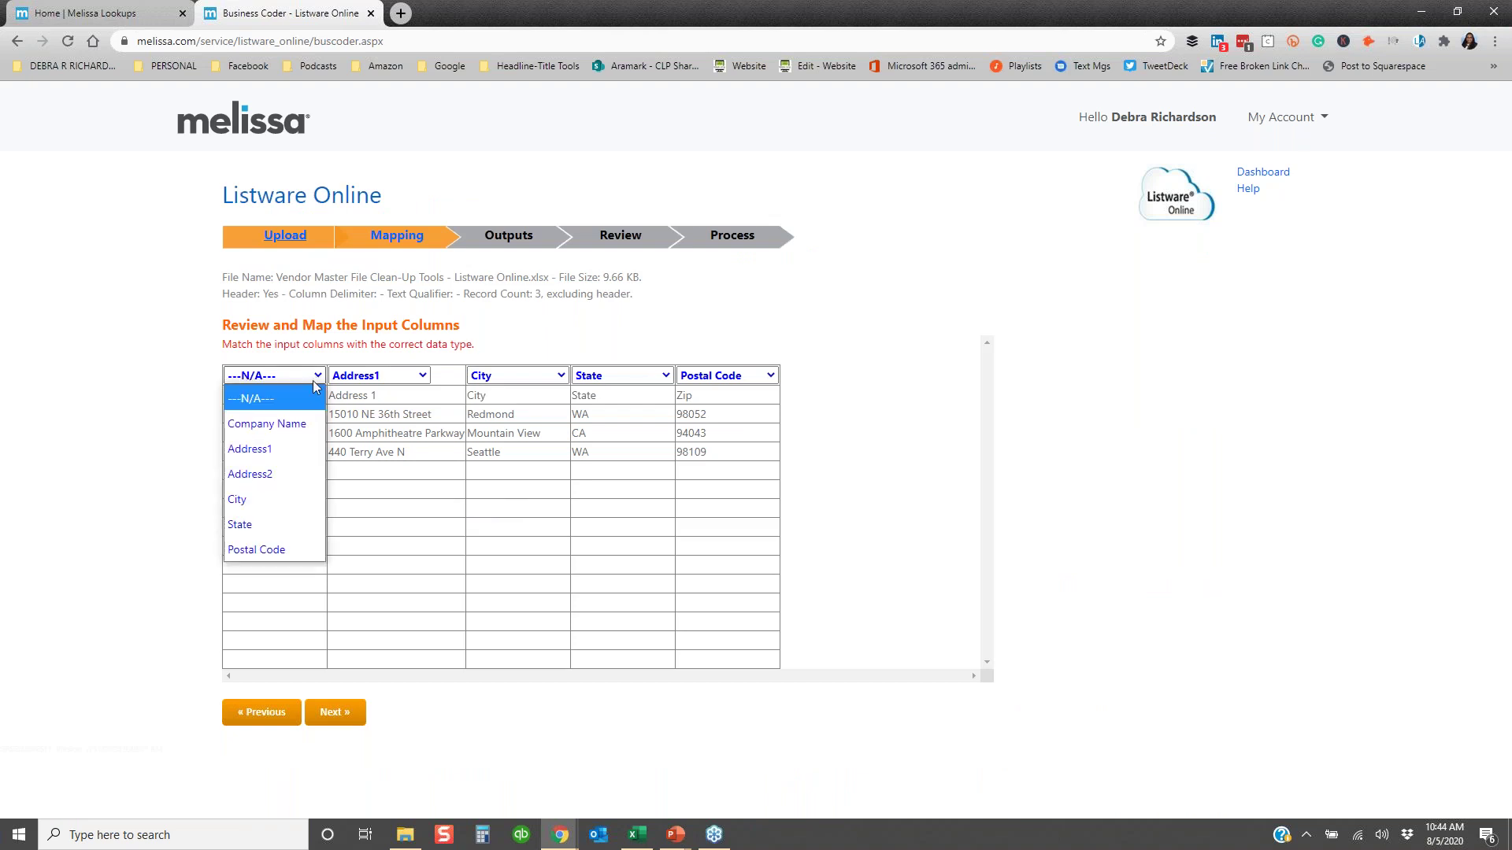
pyautogui.click(291, 422)
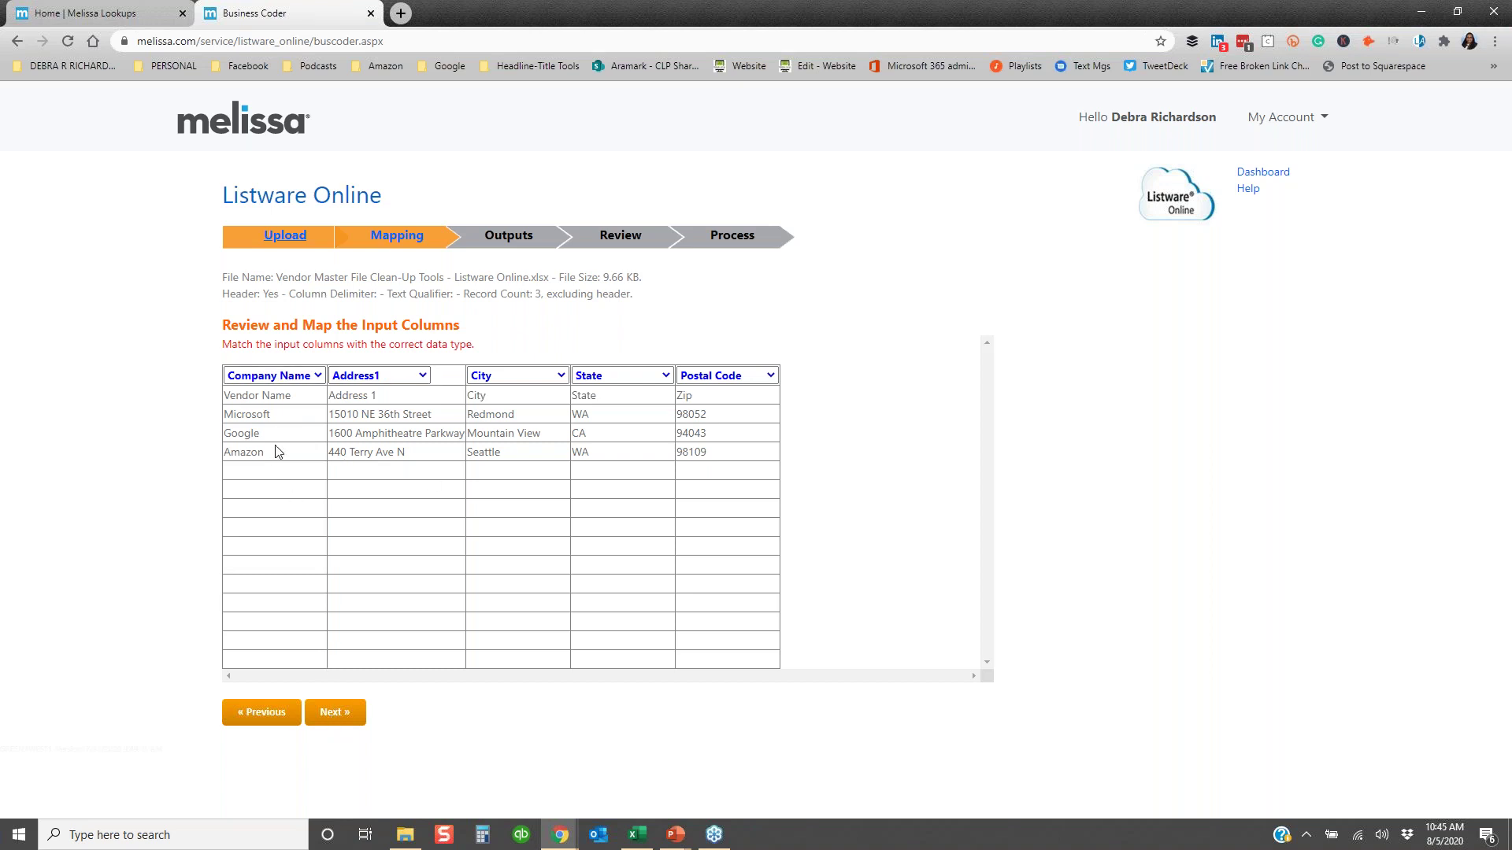
pyautogui.click(352, 715)
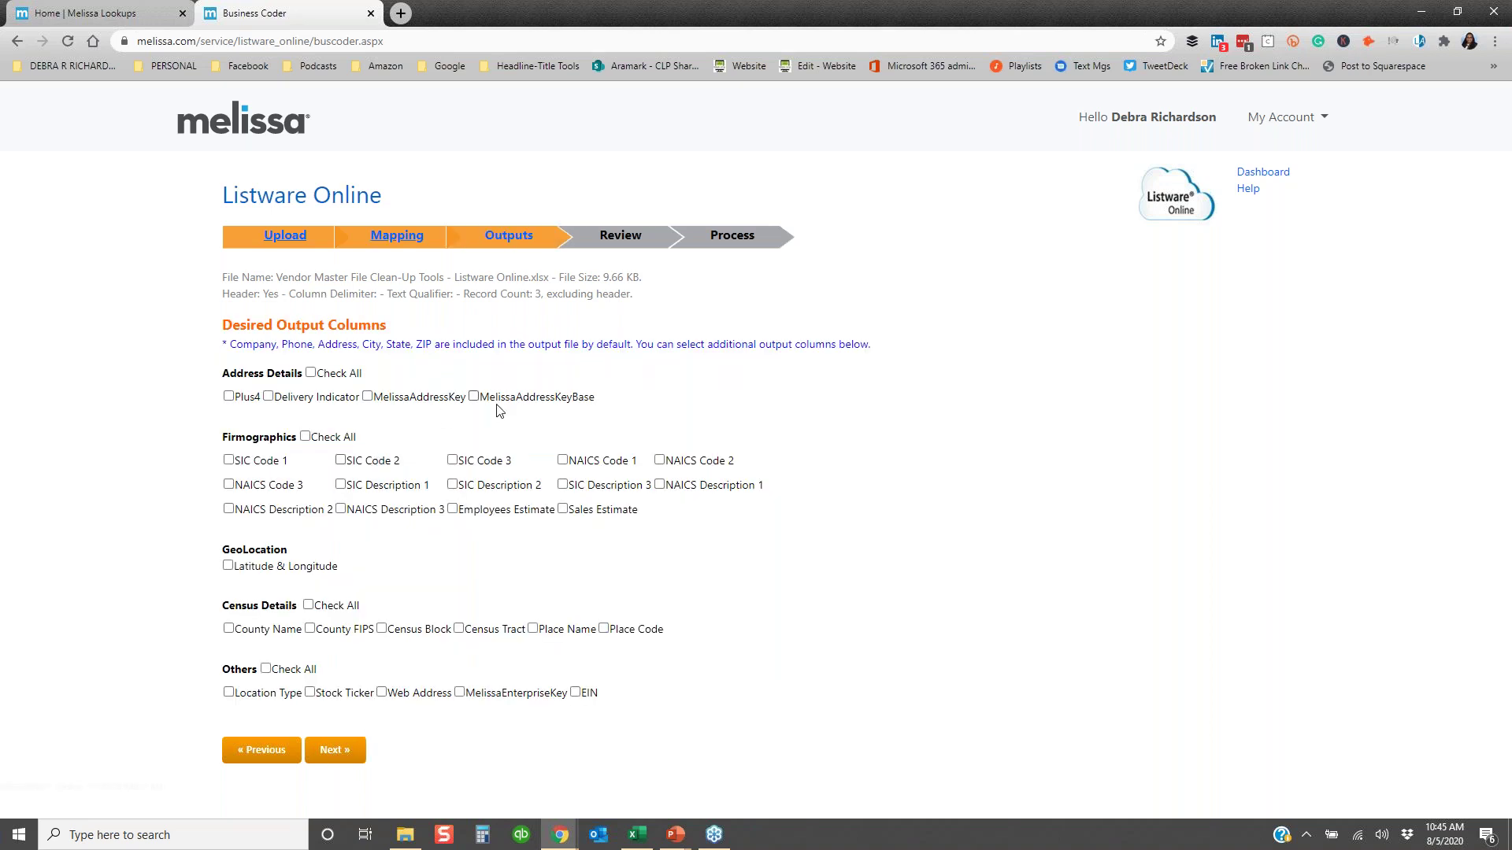
# Step: Add Plus4 and EIN as output columns and move to the review step's Job Name box
pyautogui.click(229, 396)
pyautogui.click(575, 692)
pyautogui.click(335, 756)
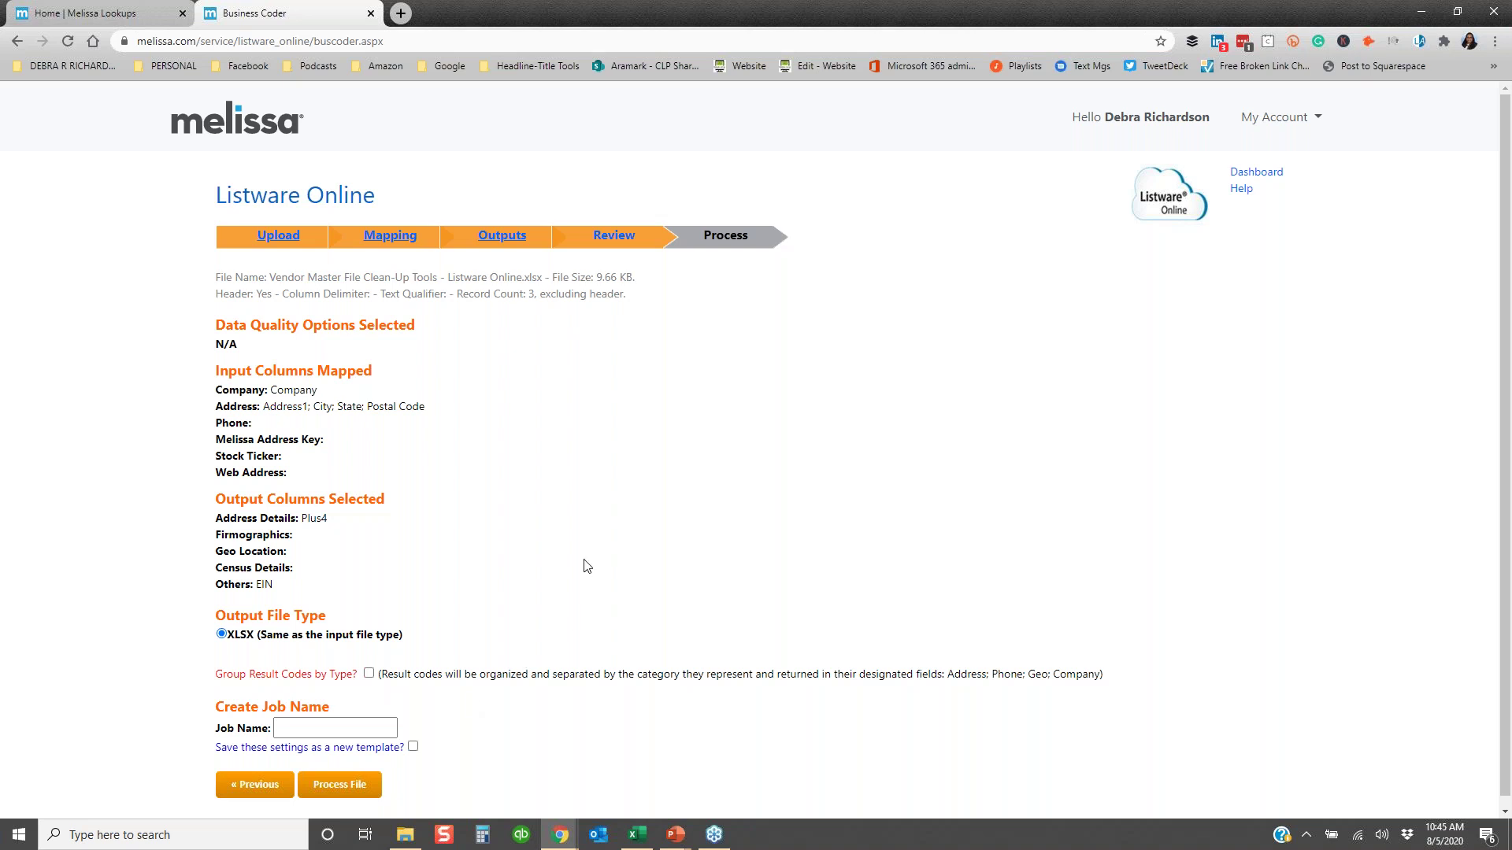
pyautogui.scroll(-1, 494, 450)
pyautogui.click(327, 714)
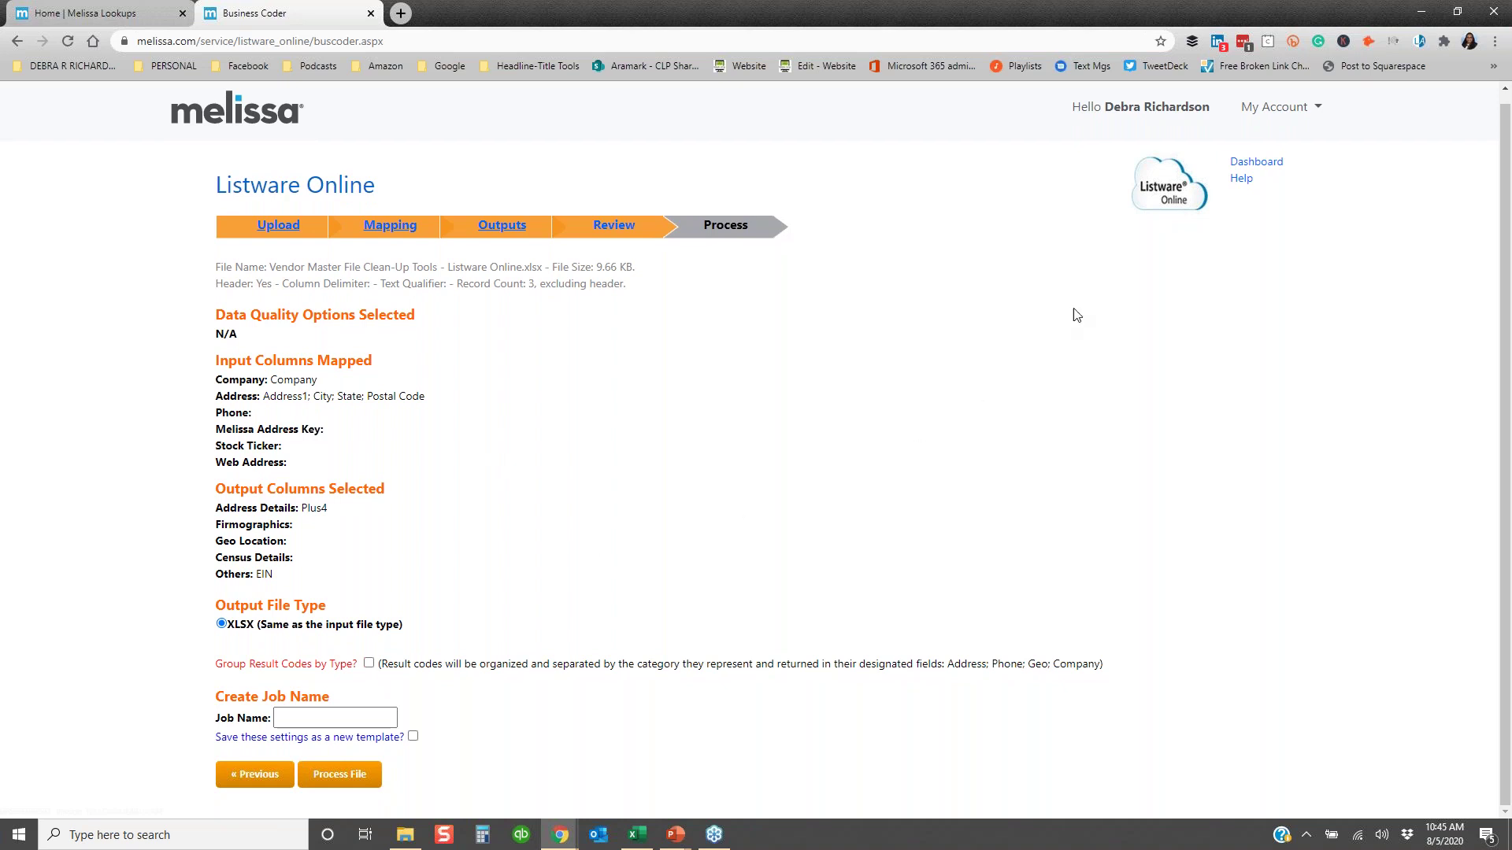
# Step: Open the Webinar Test 1 report from the Dashboard and review its match results, credits and chart
pyautogui.click(1252, 166)
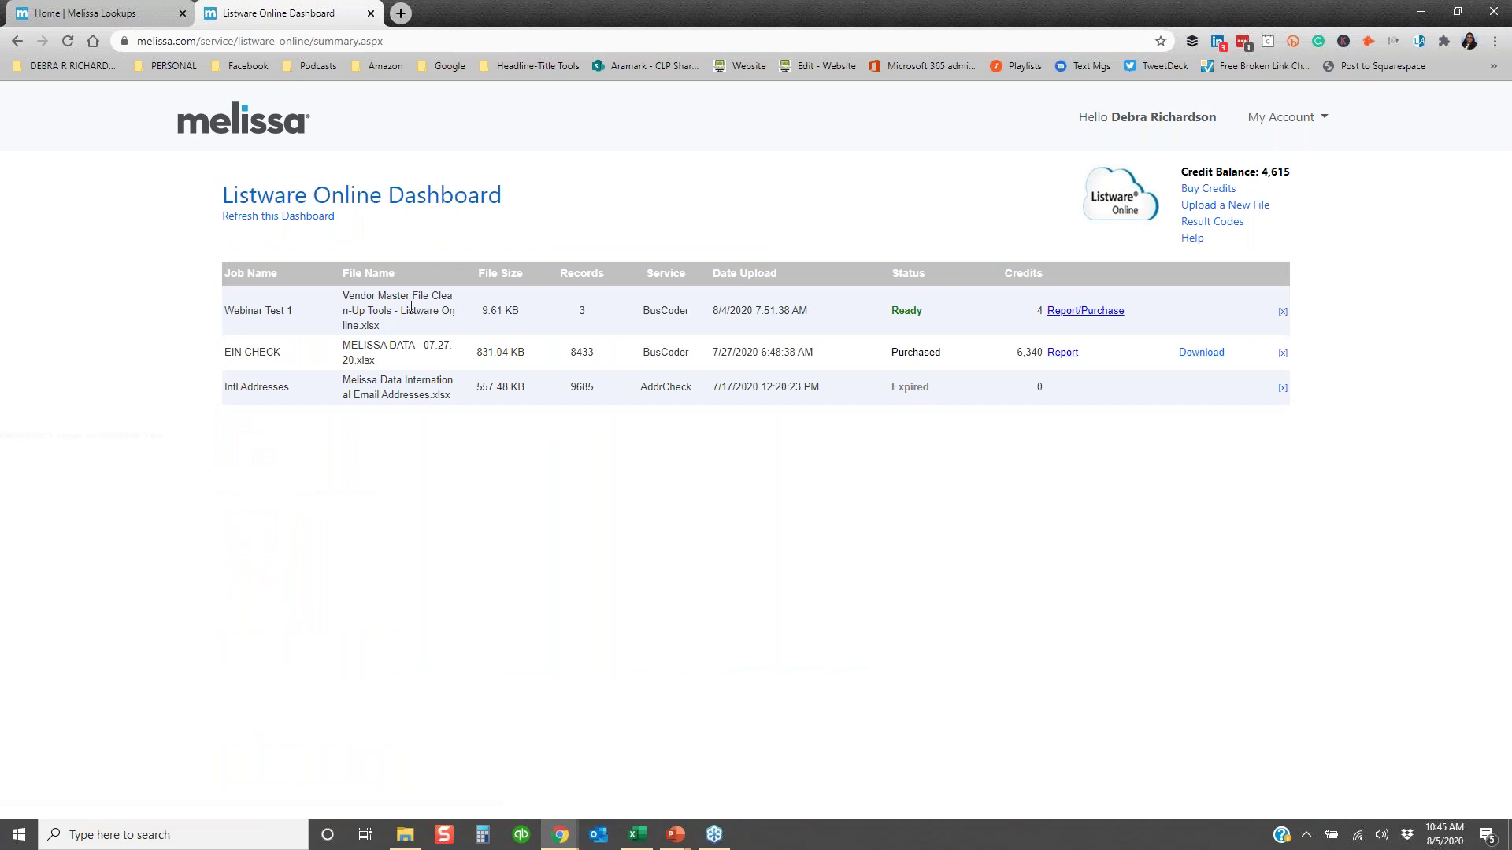
pyautogui.click(1081, 313)
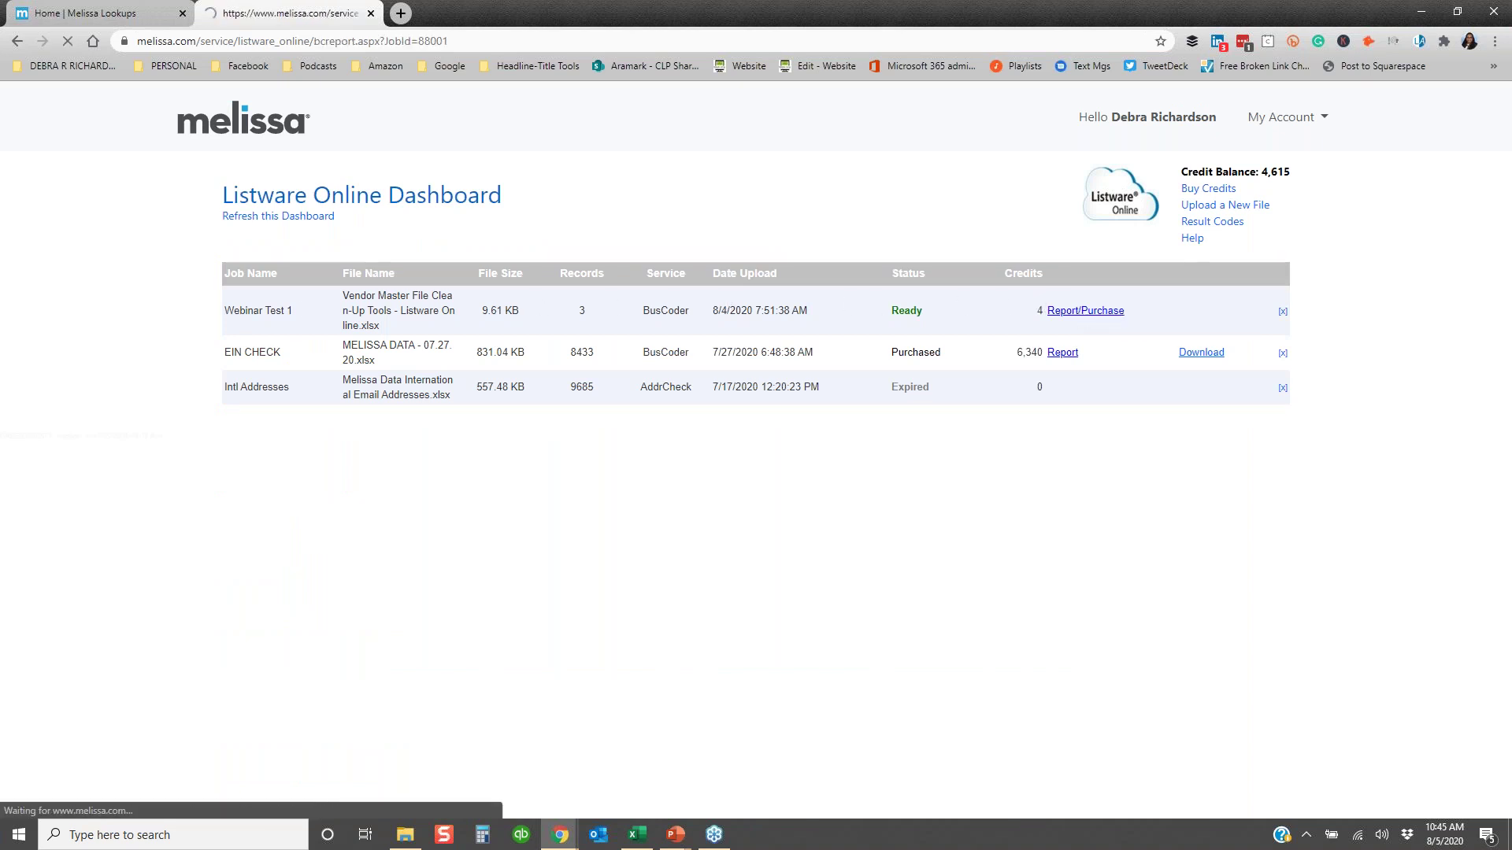
pyautogui.scroll(-2, 867, 516)
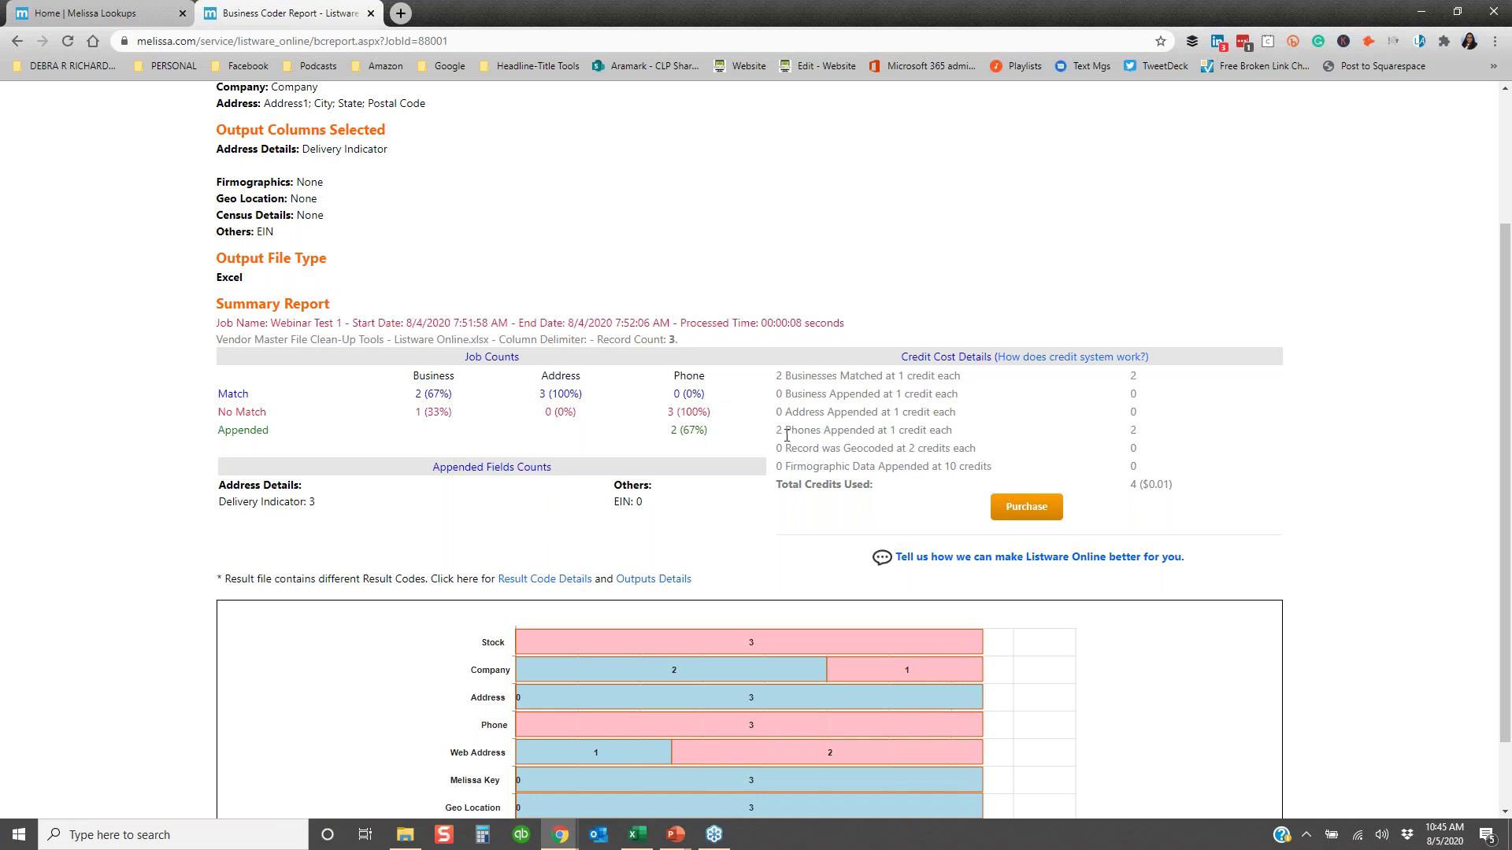
pyautogui.moveTo(777, 431); pyautogui.dragTo(965, 431)
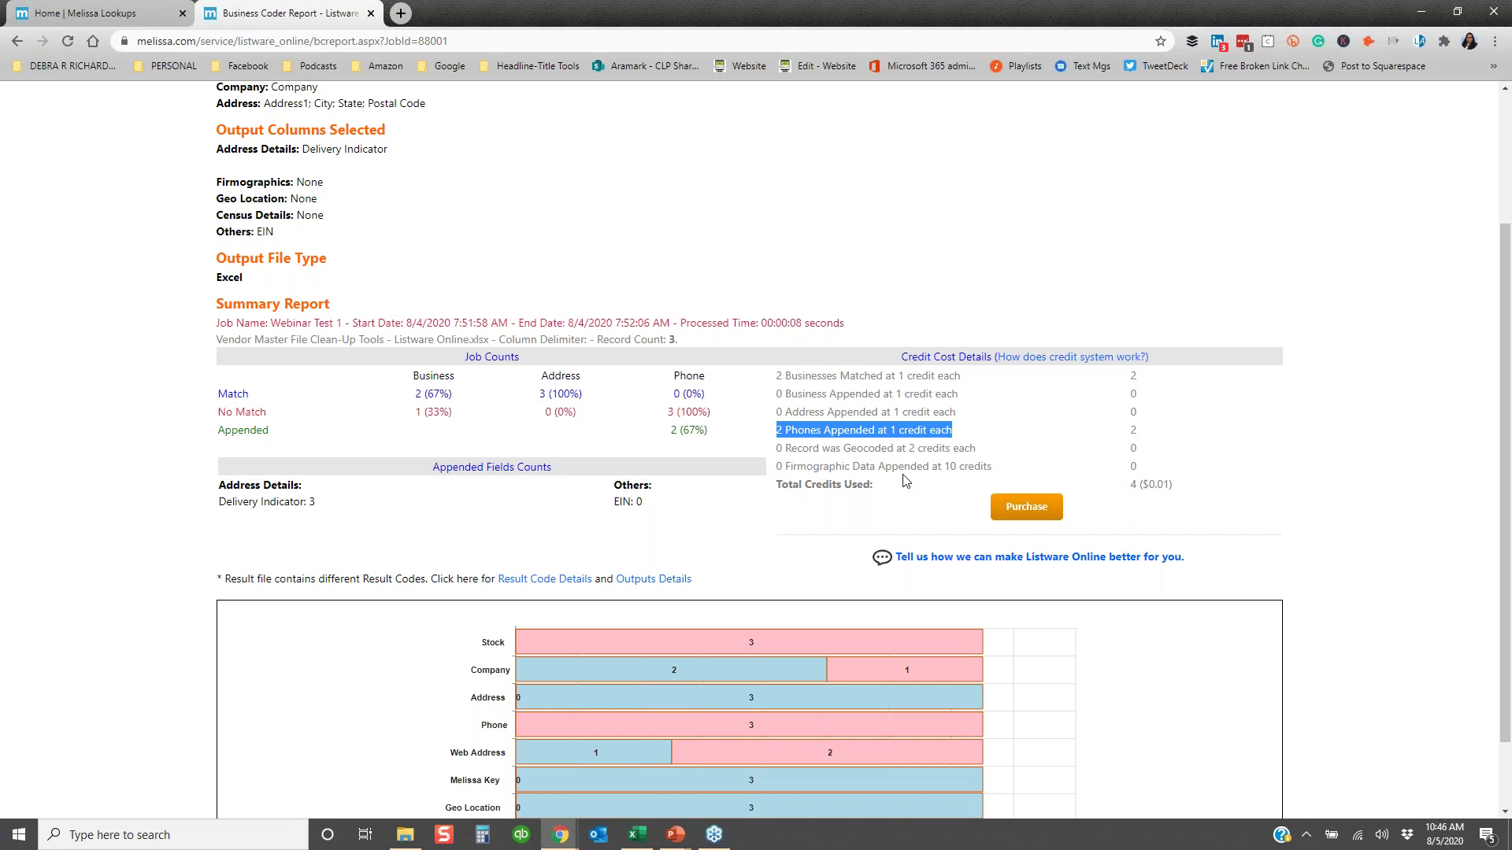
pyautogui.scroll(1, 883, 480)
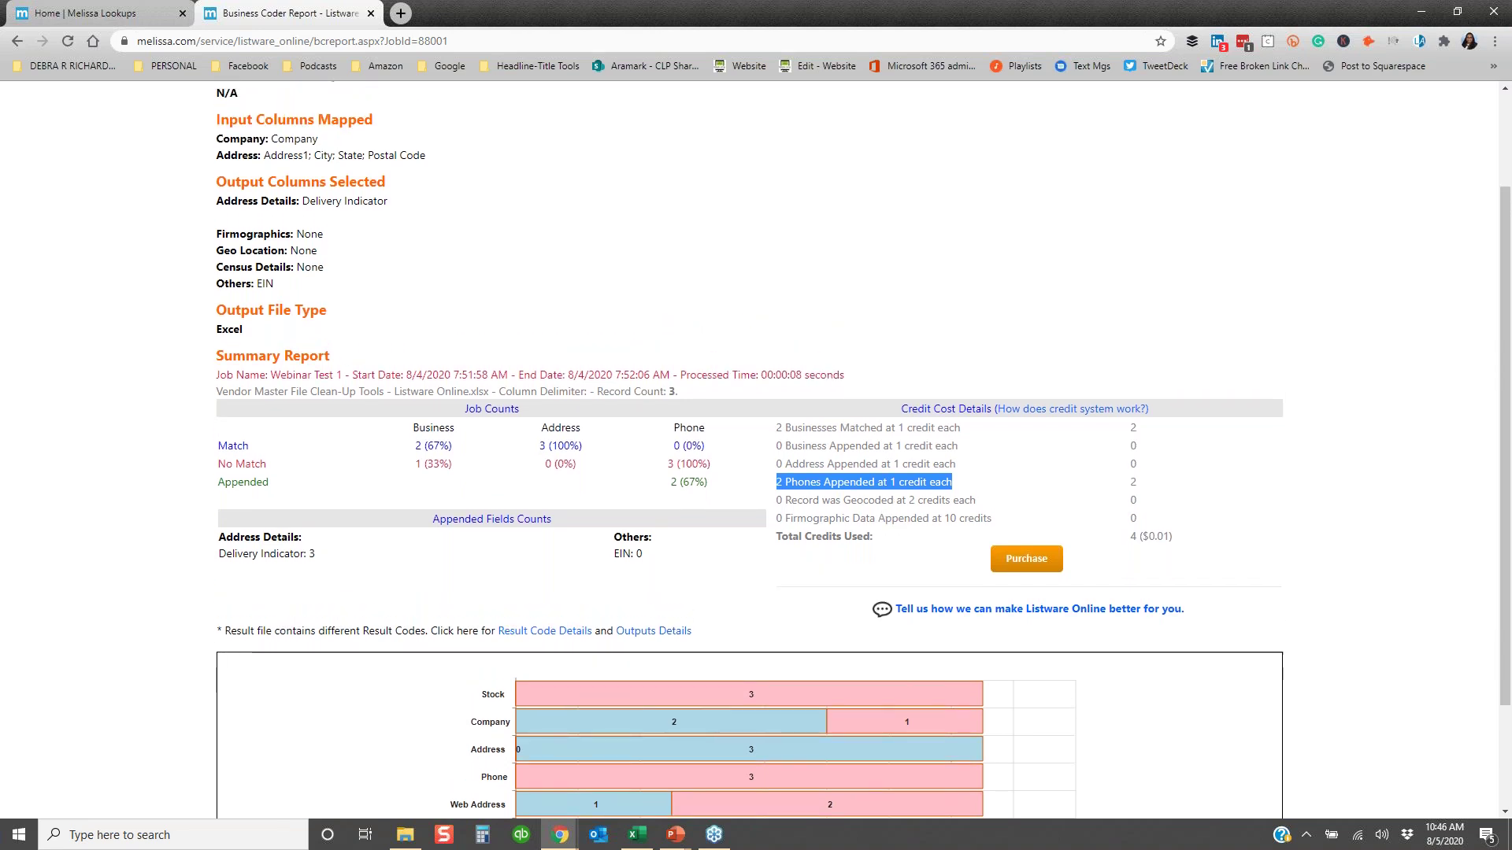
pyautogui.scroll(-1, 866, 472)
pyautogui.click(782, 488)
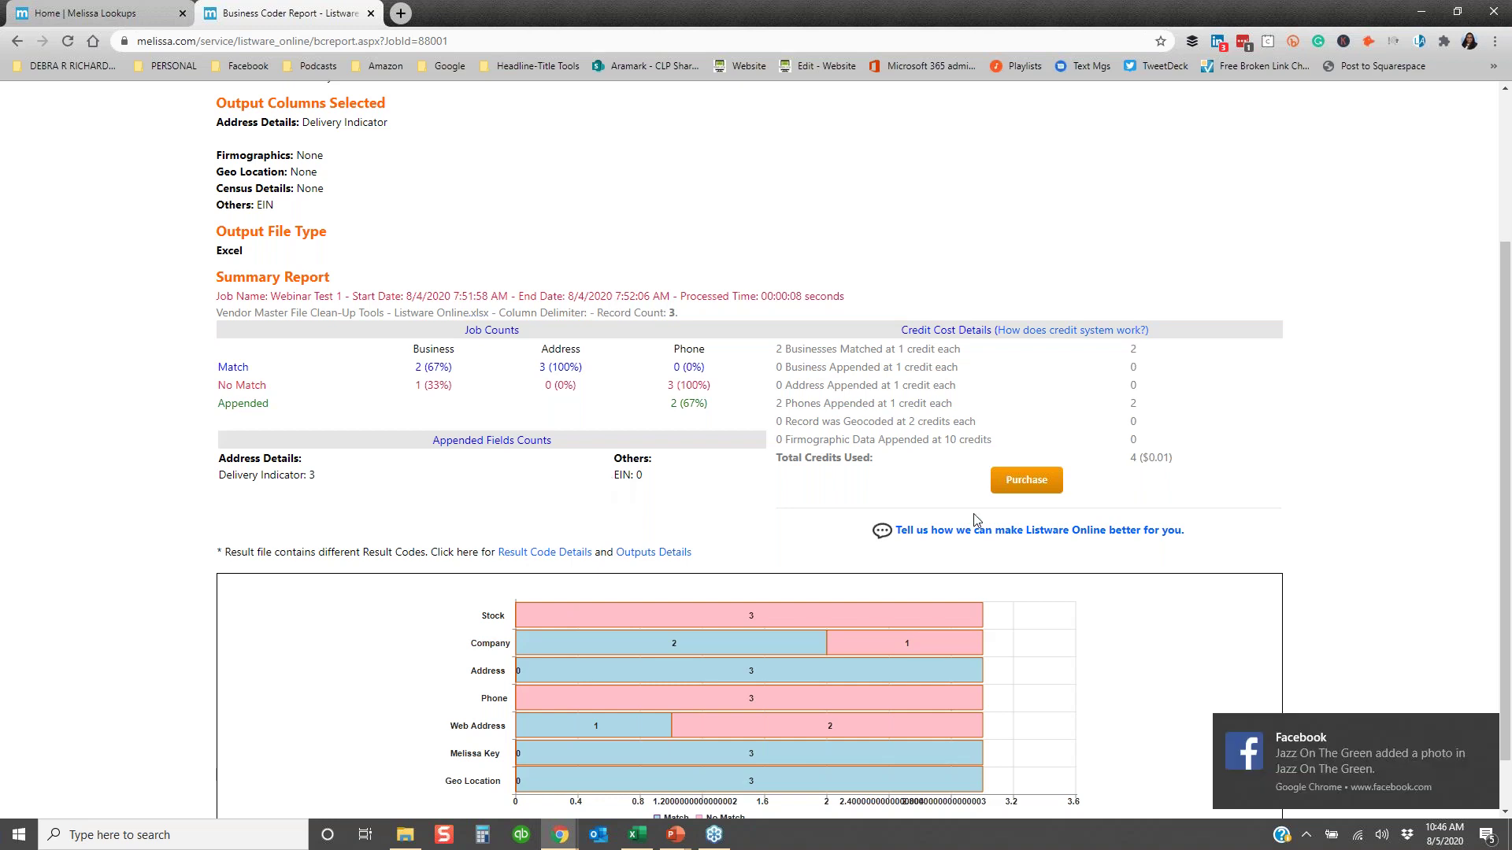
pyautogui.click(1485, 728)
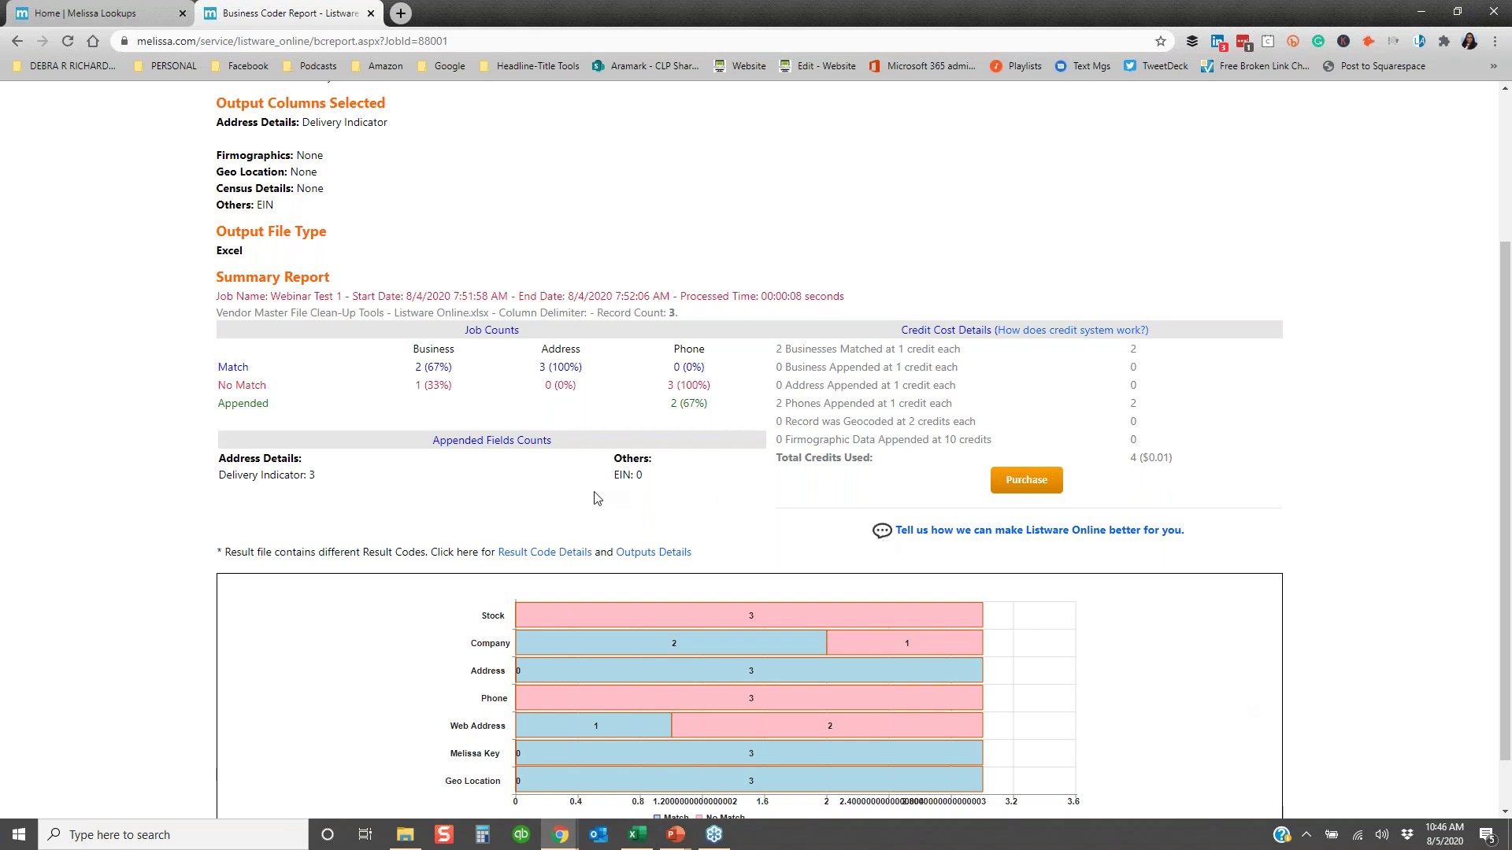
pyautogui.scroll(-1, 711, 498)
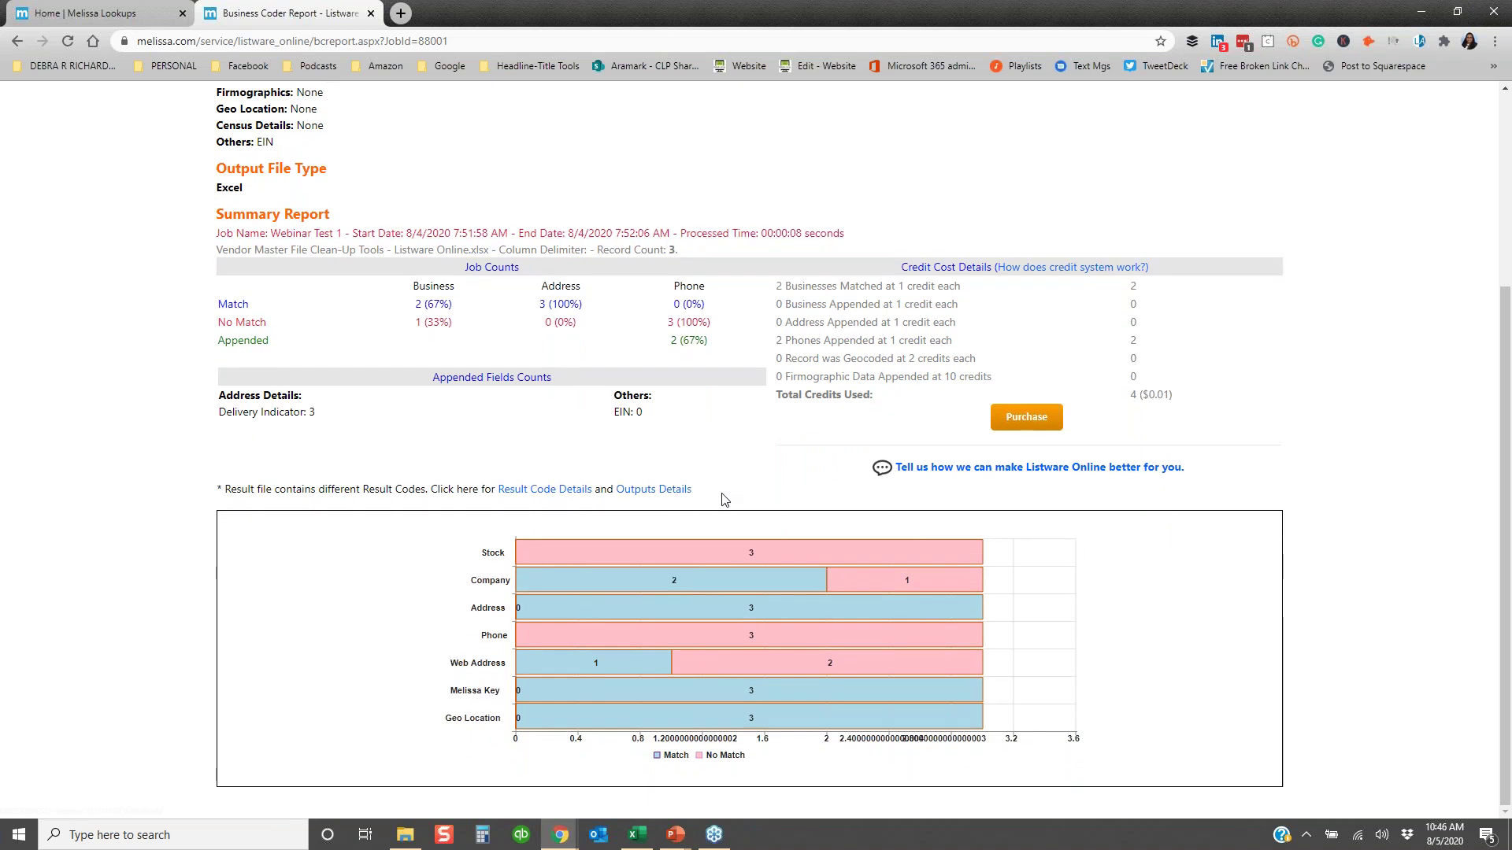
pyautogui.scroll(3, 723, 499)
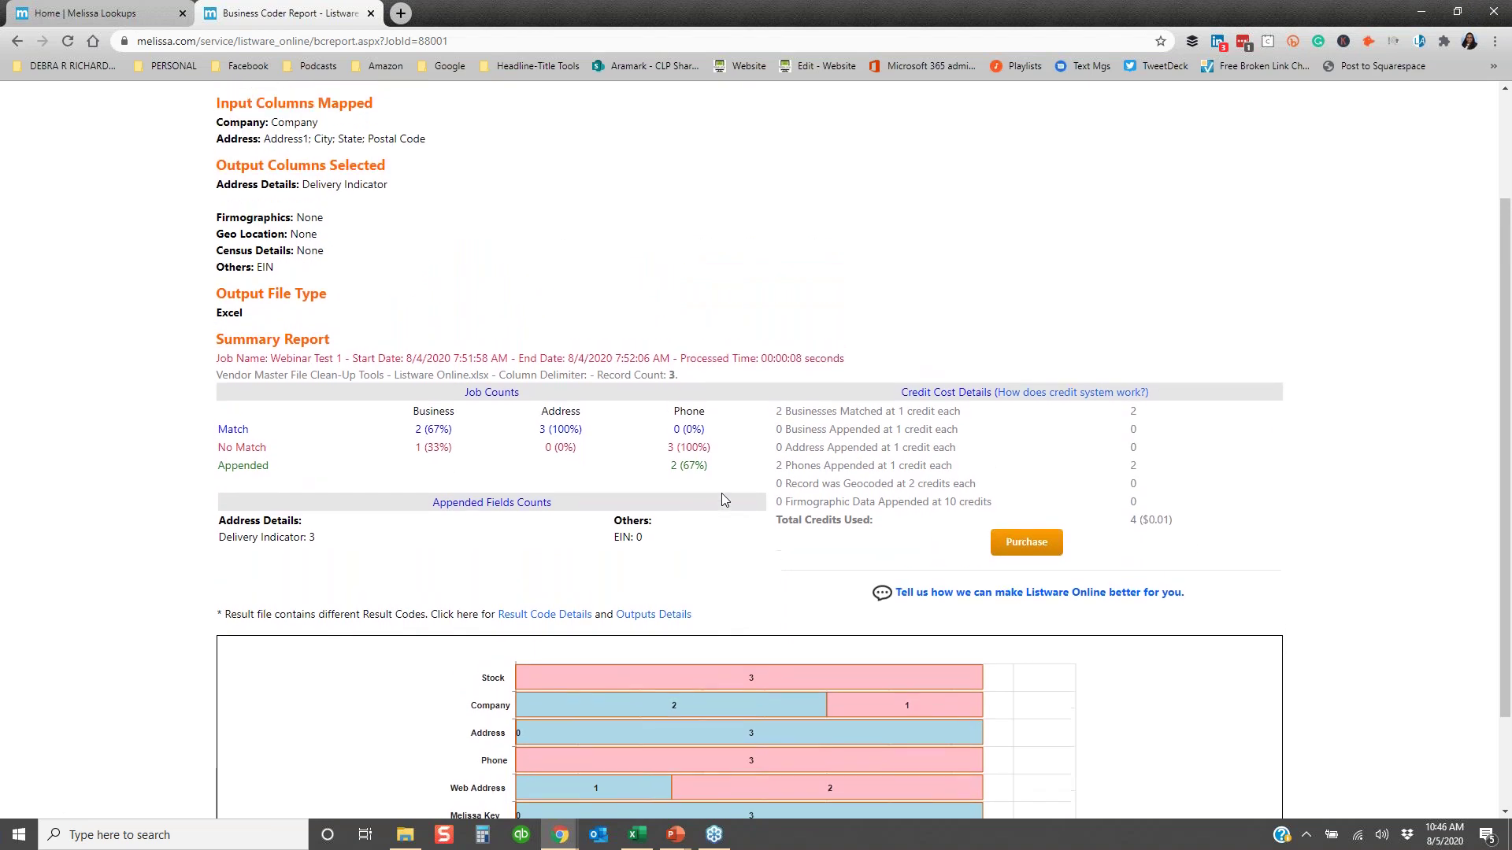
pyautogui.scroll(1, 723, 498)
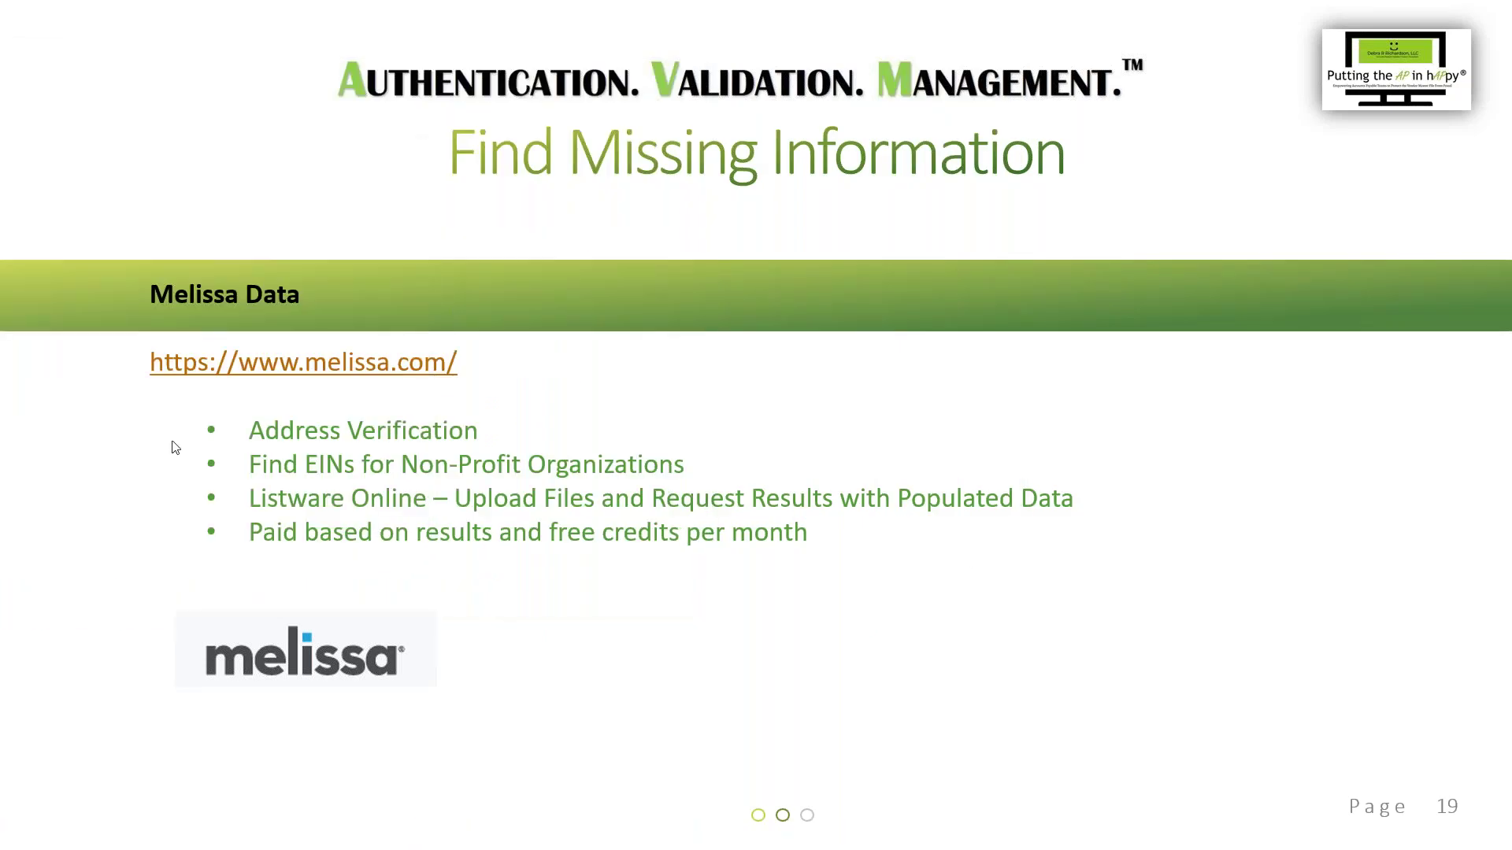
# Step: Advance the slideshow to slide 20, 'Vendor Communication'
pyautogui.click(905, 481)
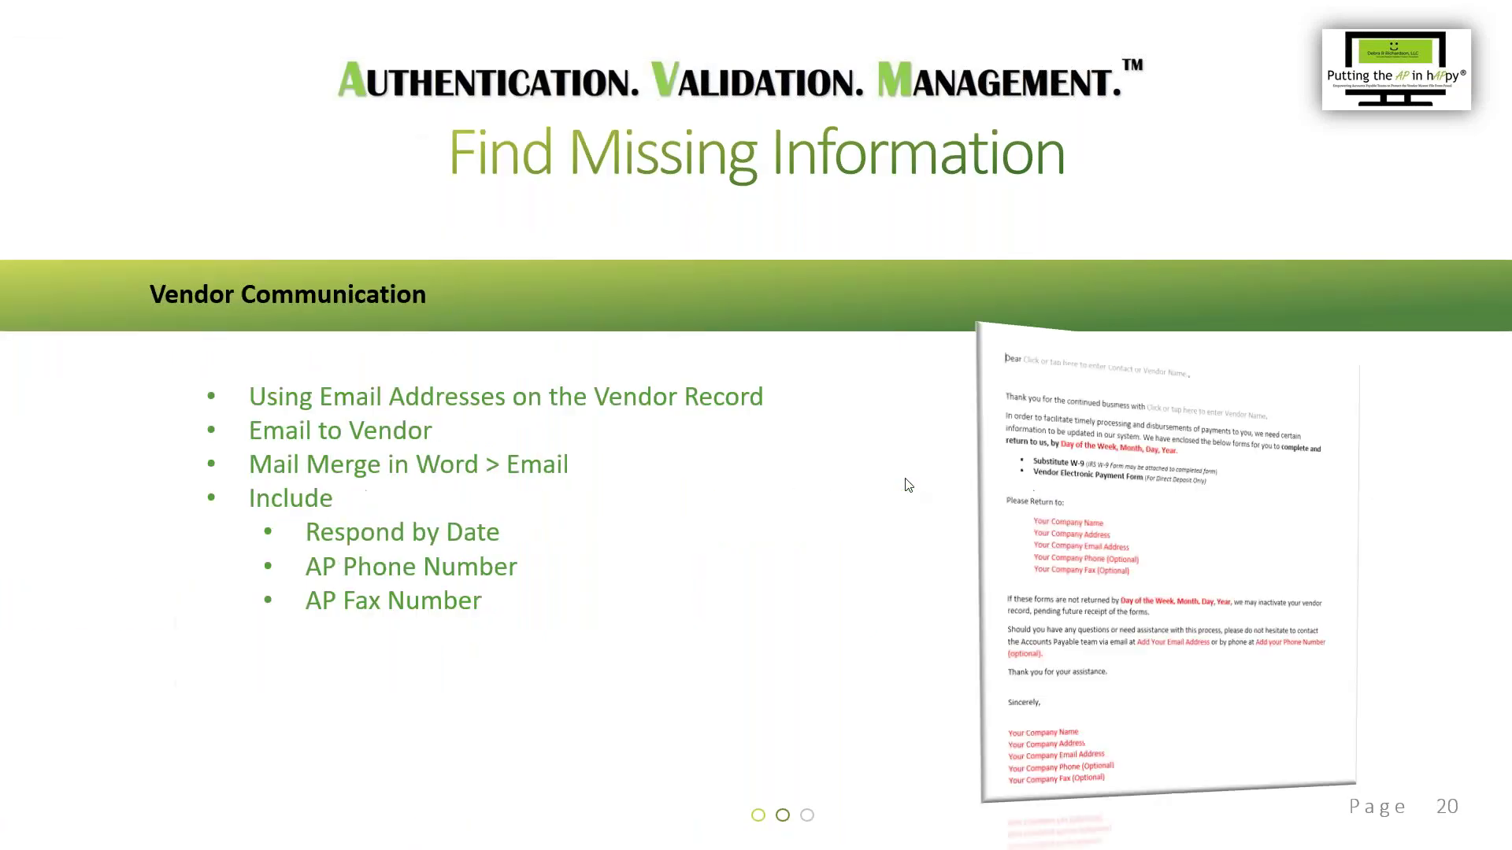
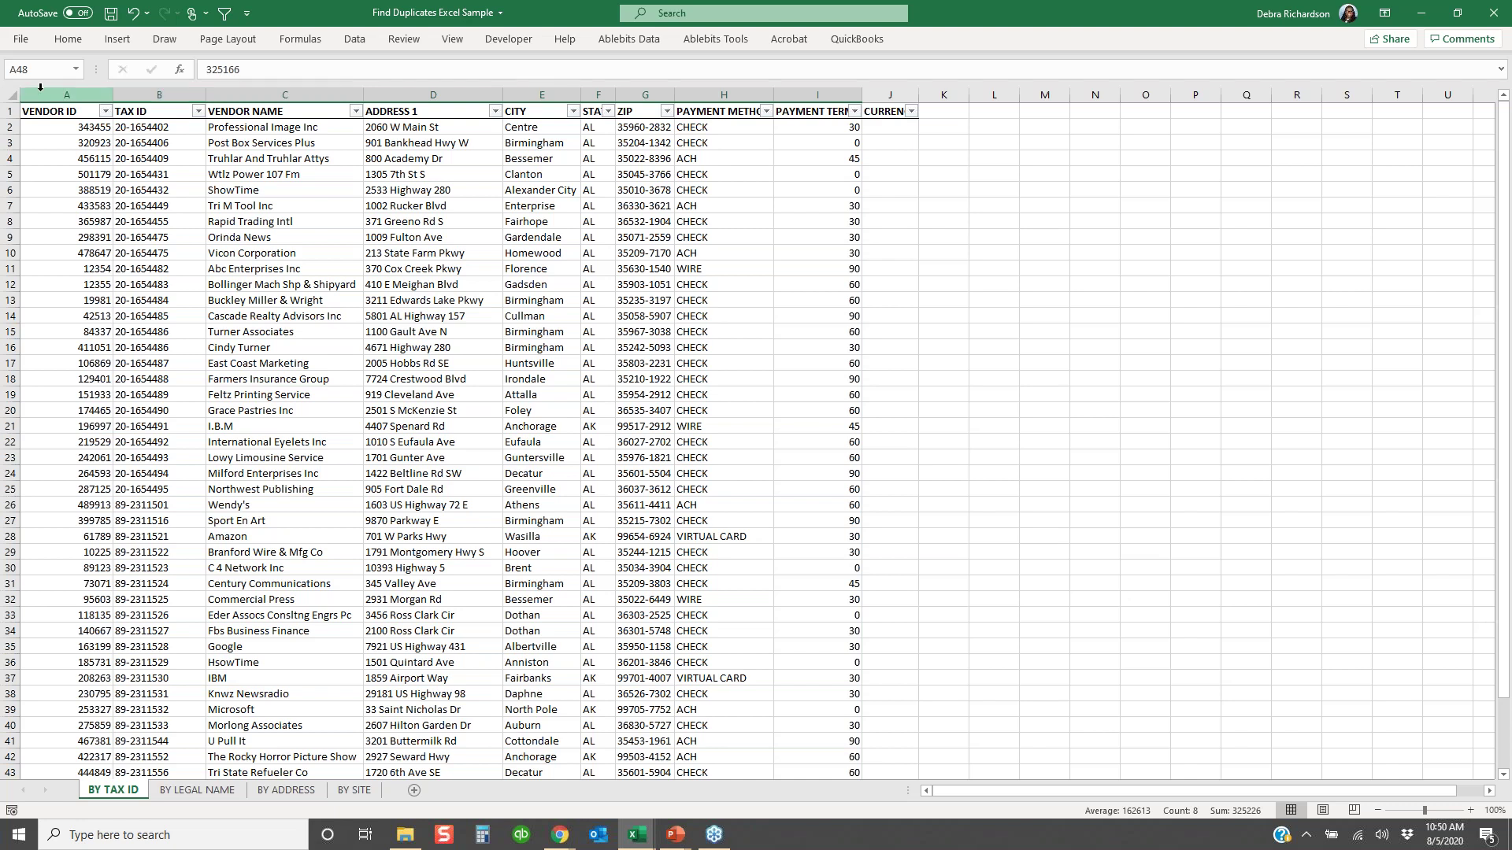
# Step: Select the TAX ID column (column B) on BY TAX ID and bring up the Ablebits Data tools
pyautogui.click(145, 94)
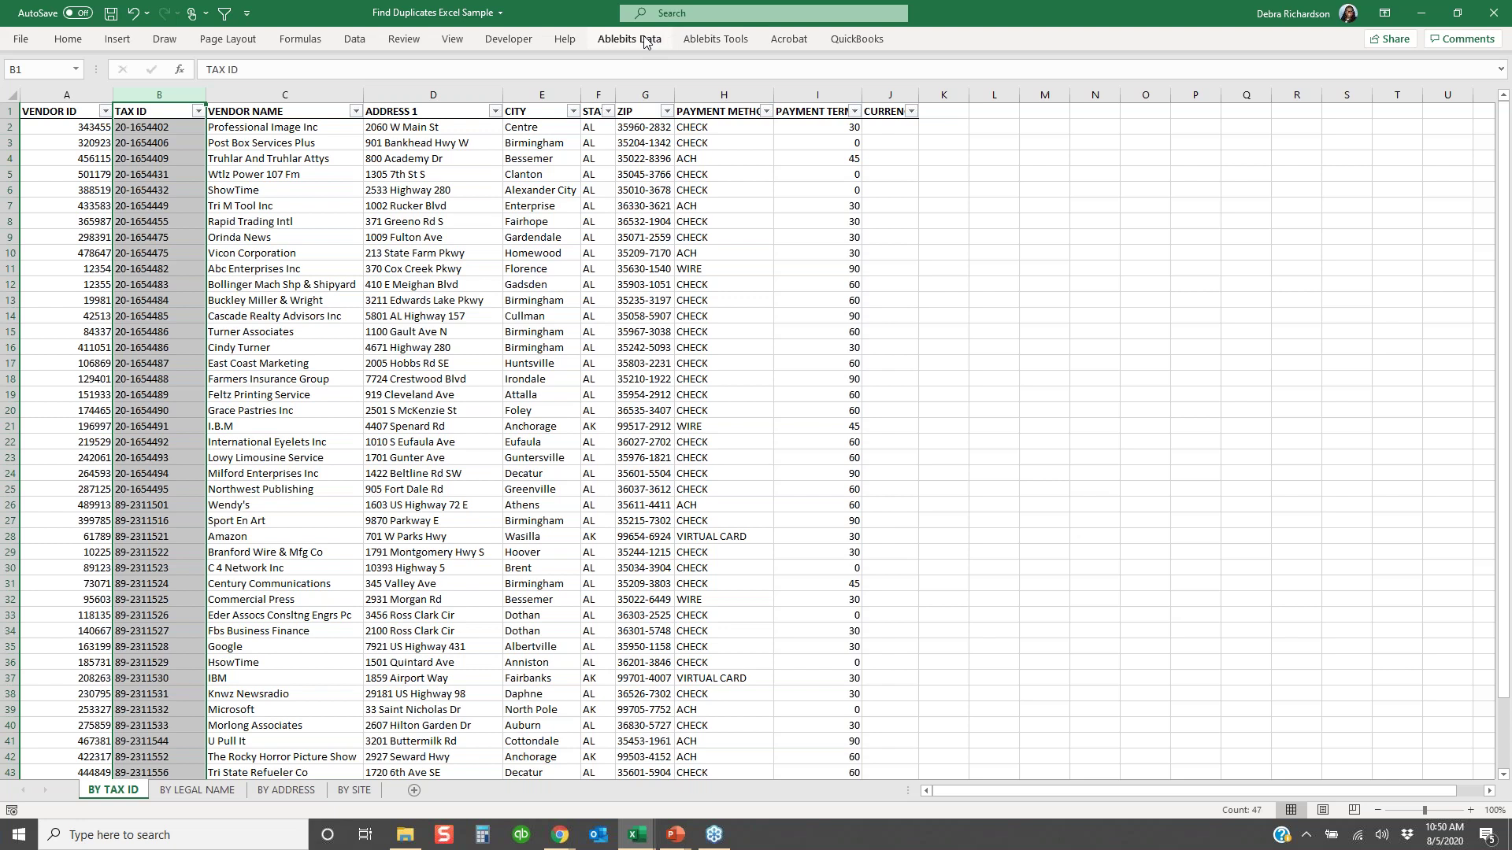
pyautogui.click(644, 41)
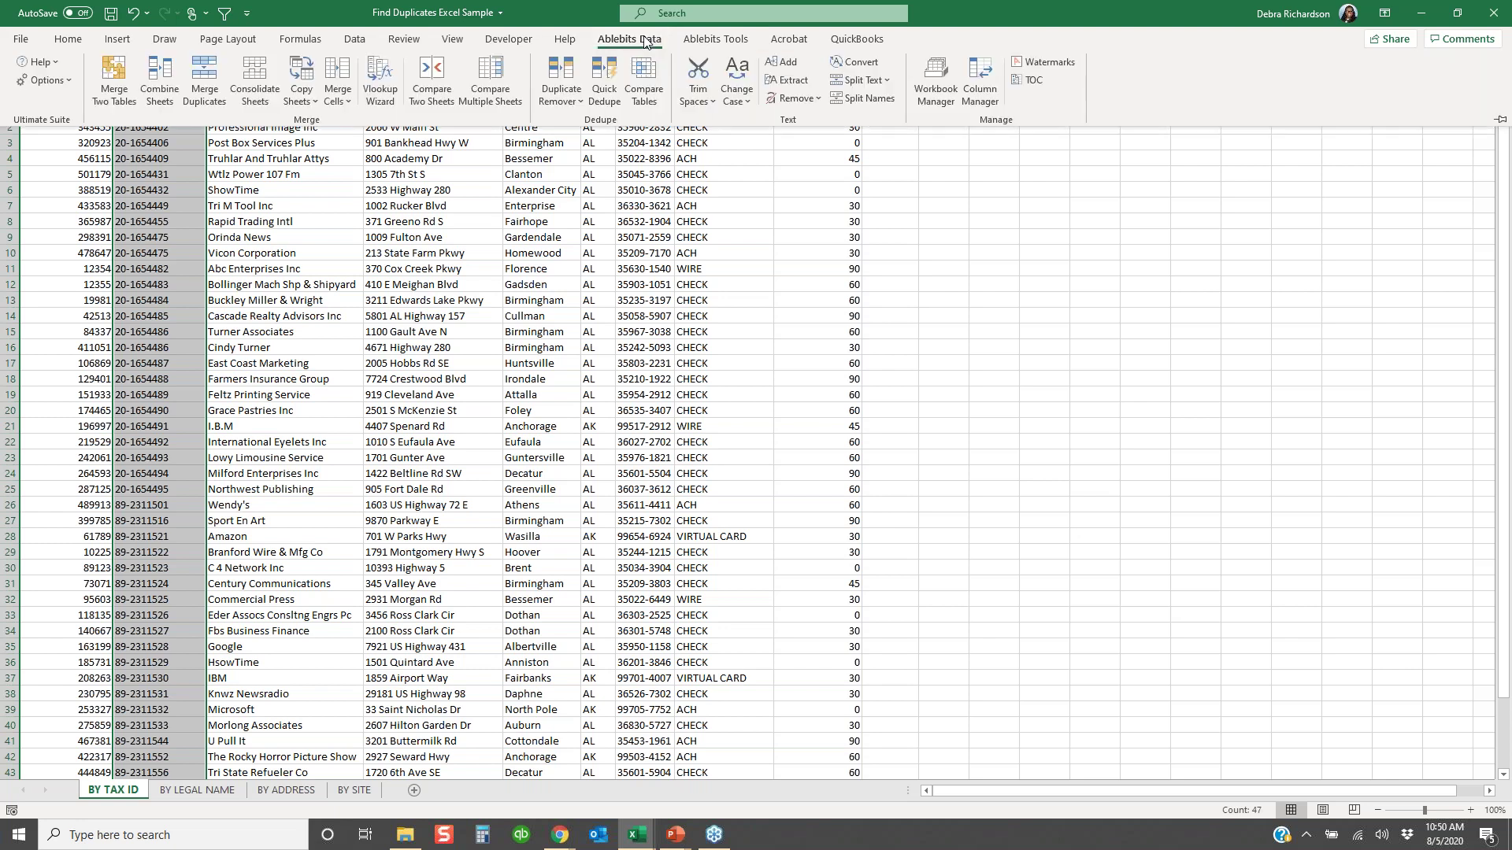
# Step: Highlight duplicate Tax IDs plus first occurrences in red via Duplicate Remover (rows 9, 10, 15, 16)
pyautogui.click(580, 98)
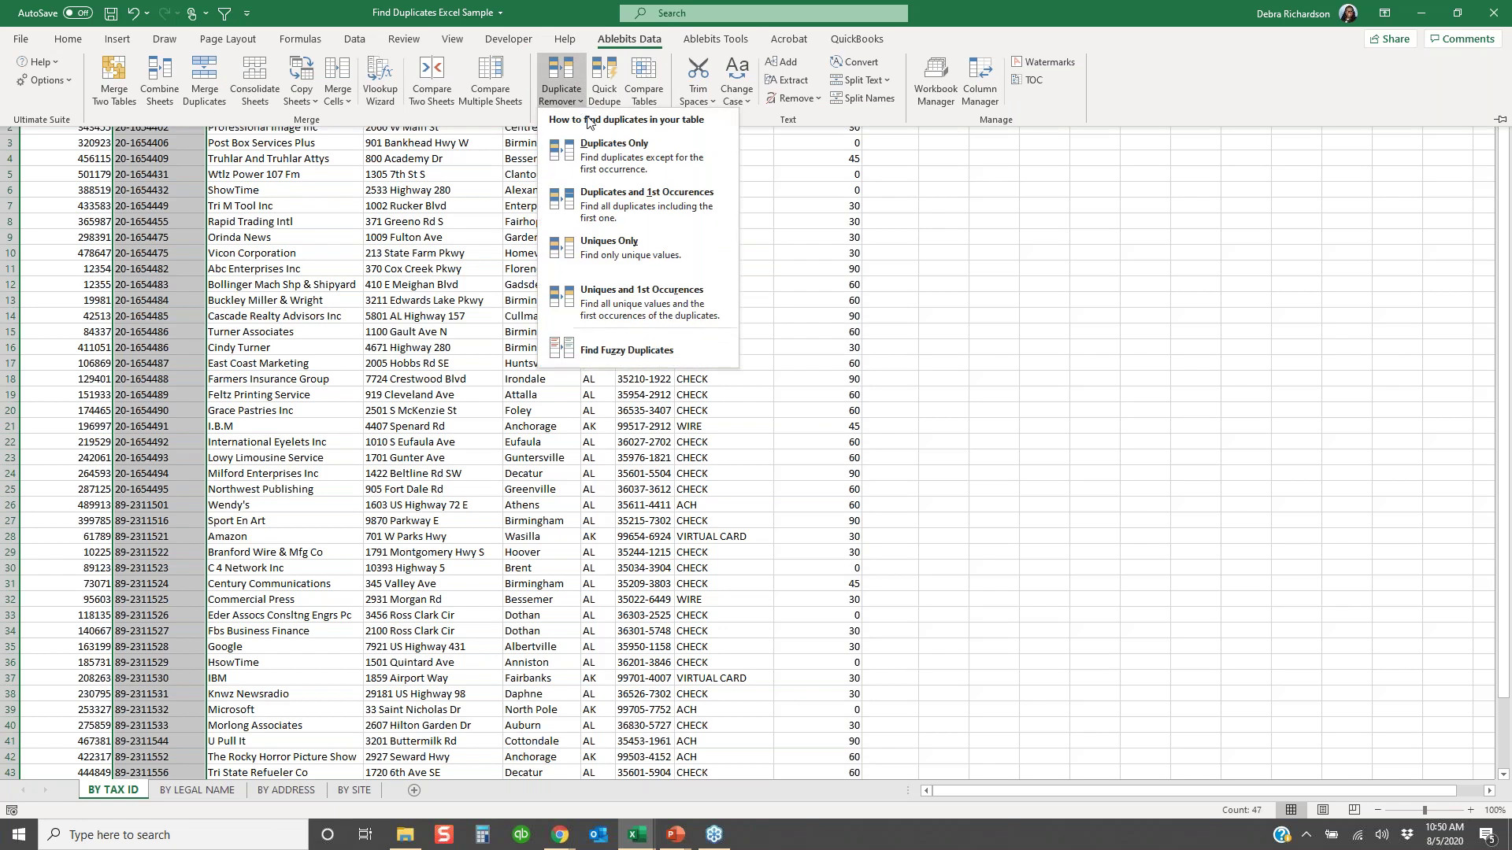
pyautogui.click(617, 211)
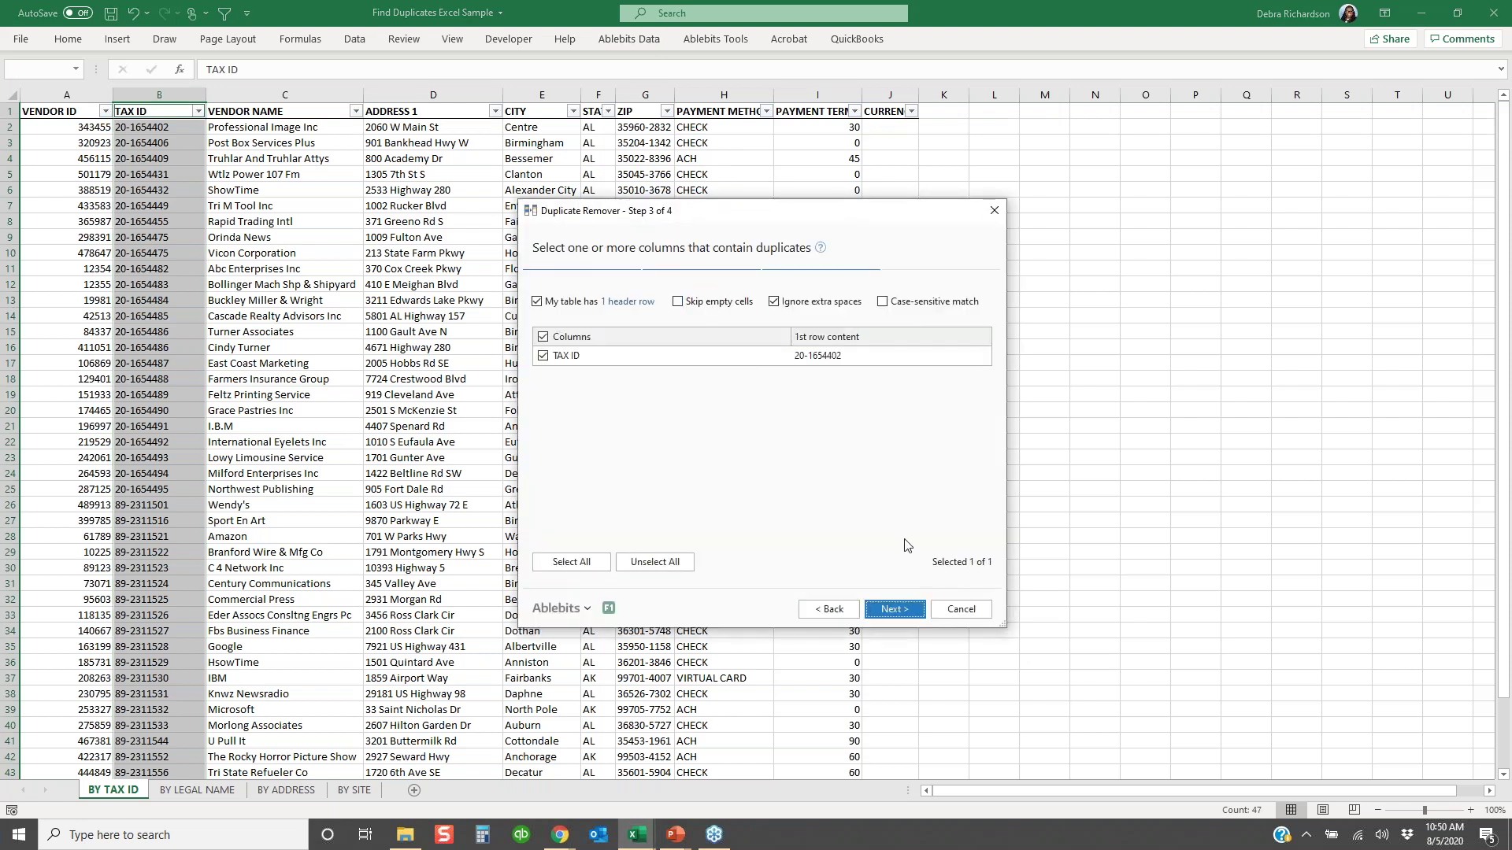
pyautogui.click(894, 610)
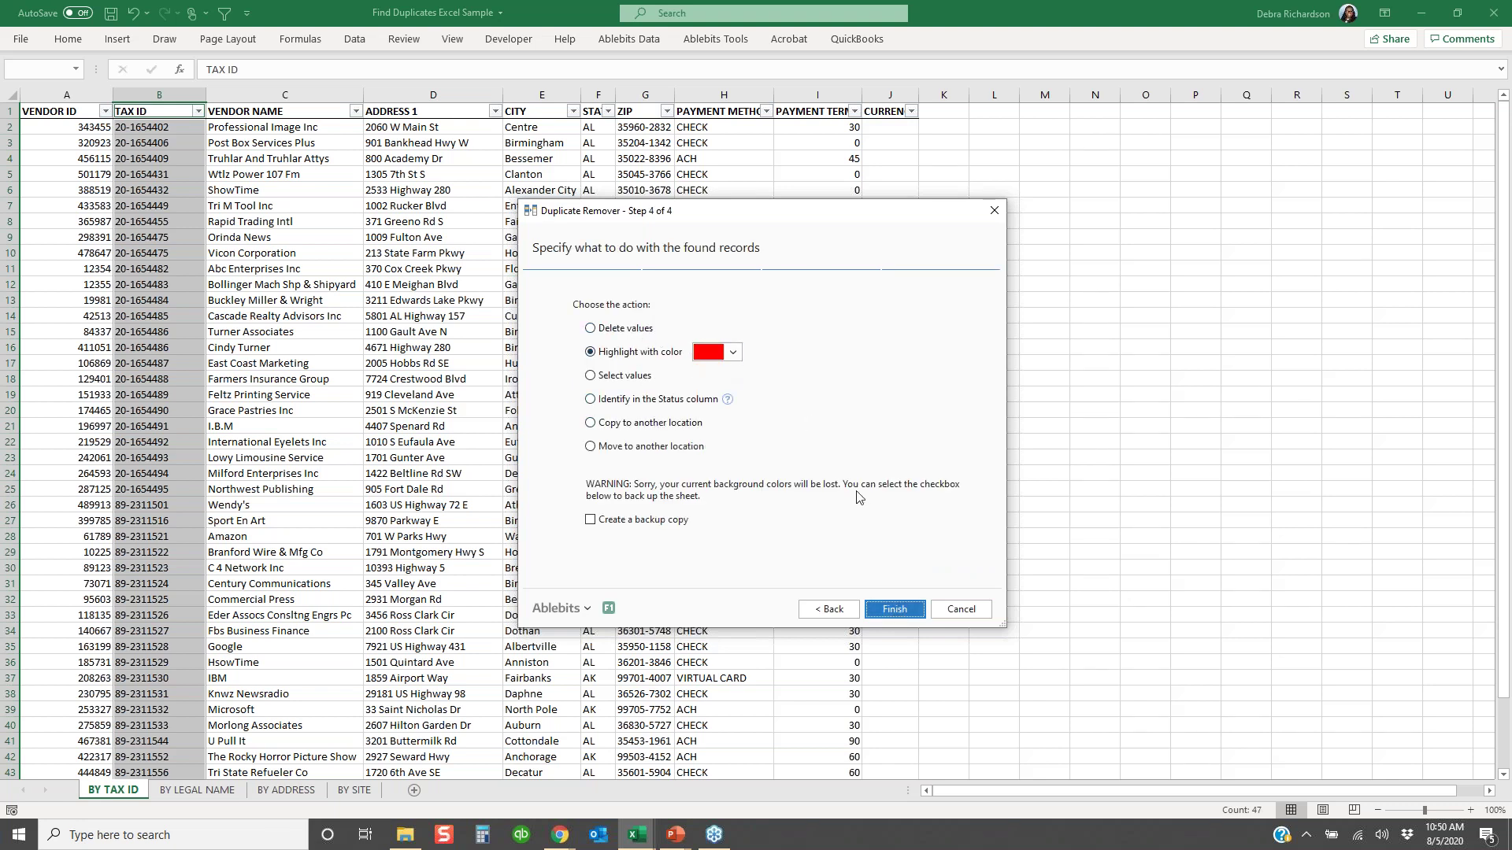
pyautogui.click(893, 610)
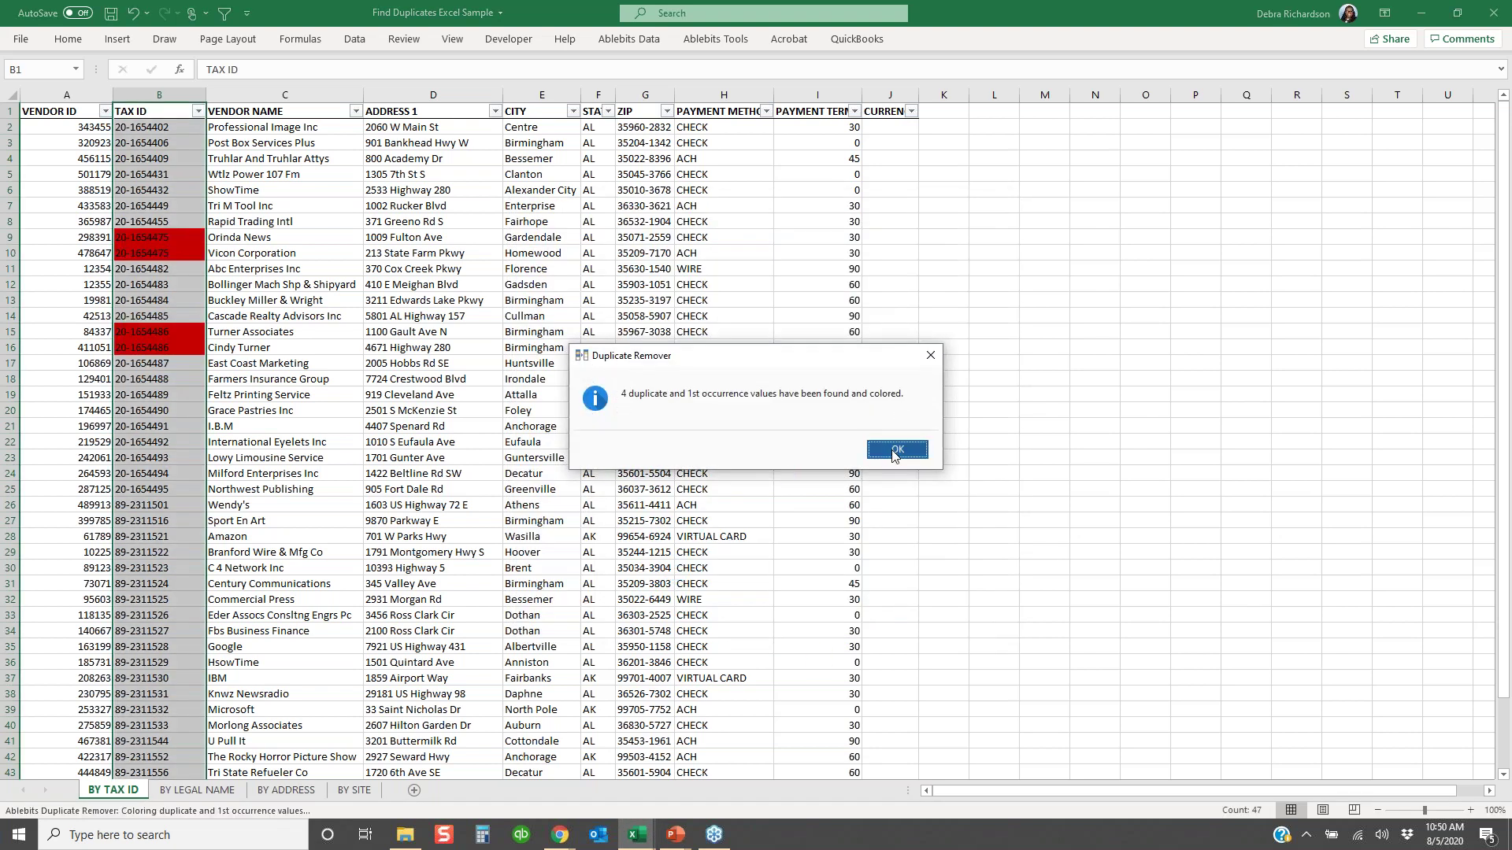
pyautogui.click(897, 449)
pyautogui.click(198, 111)
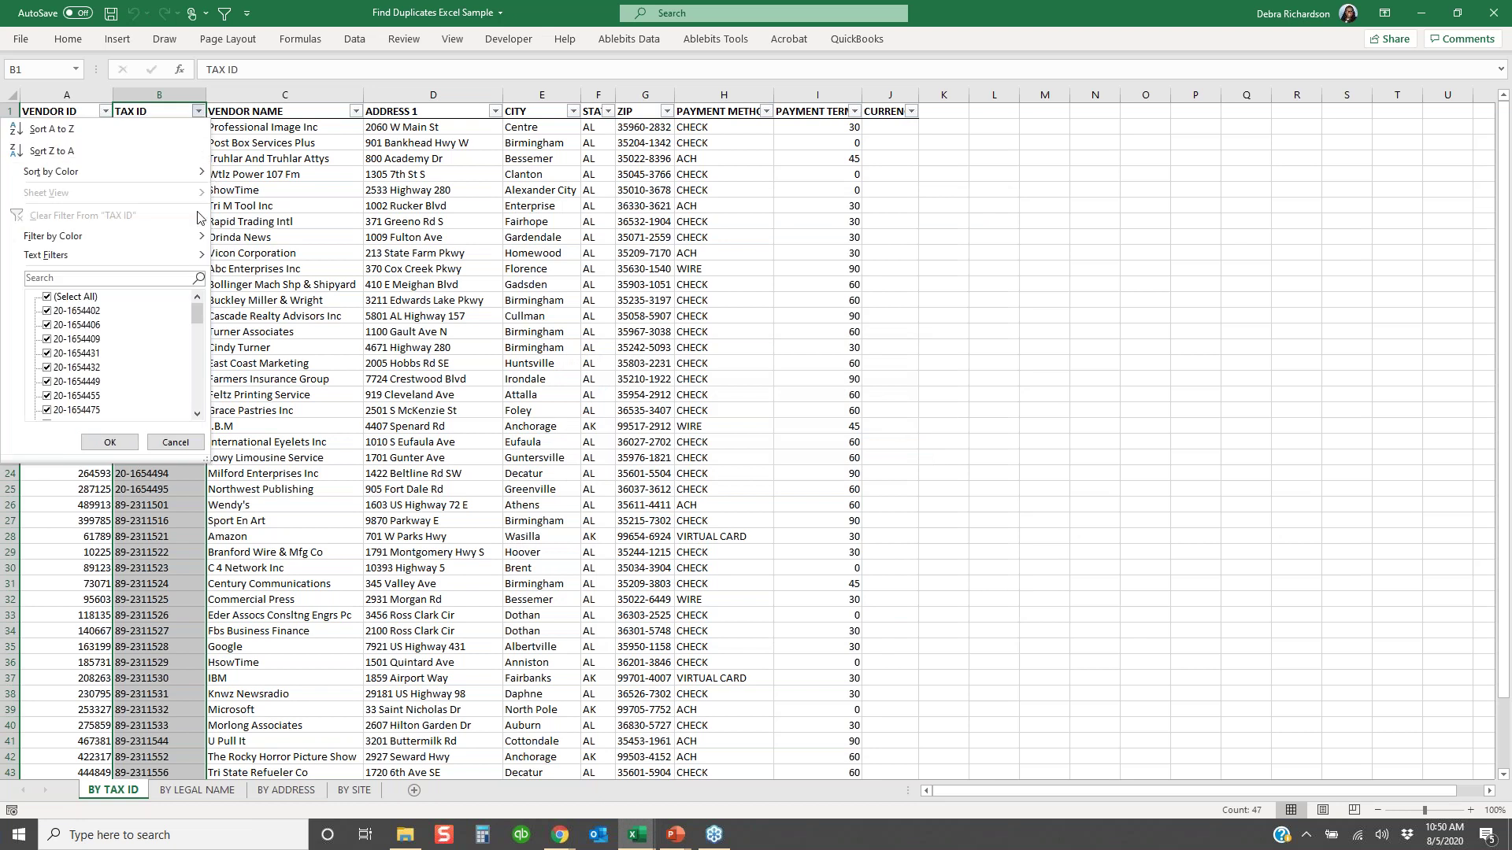
pyautogui.moveTo(189, 236)
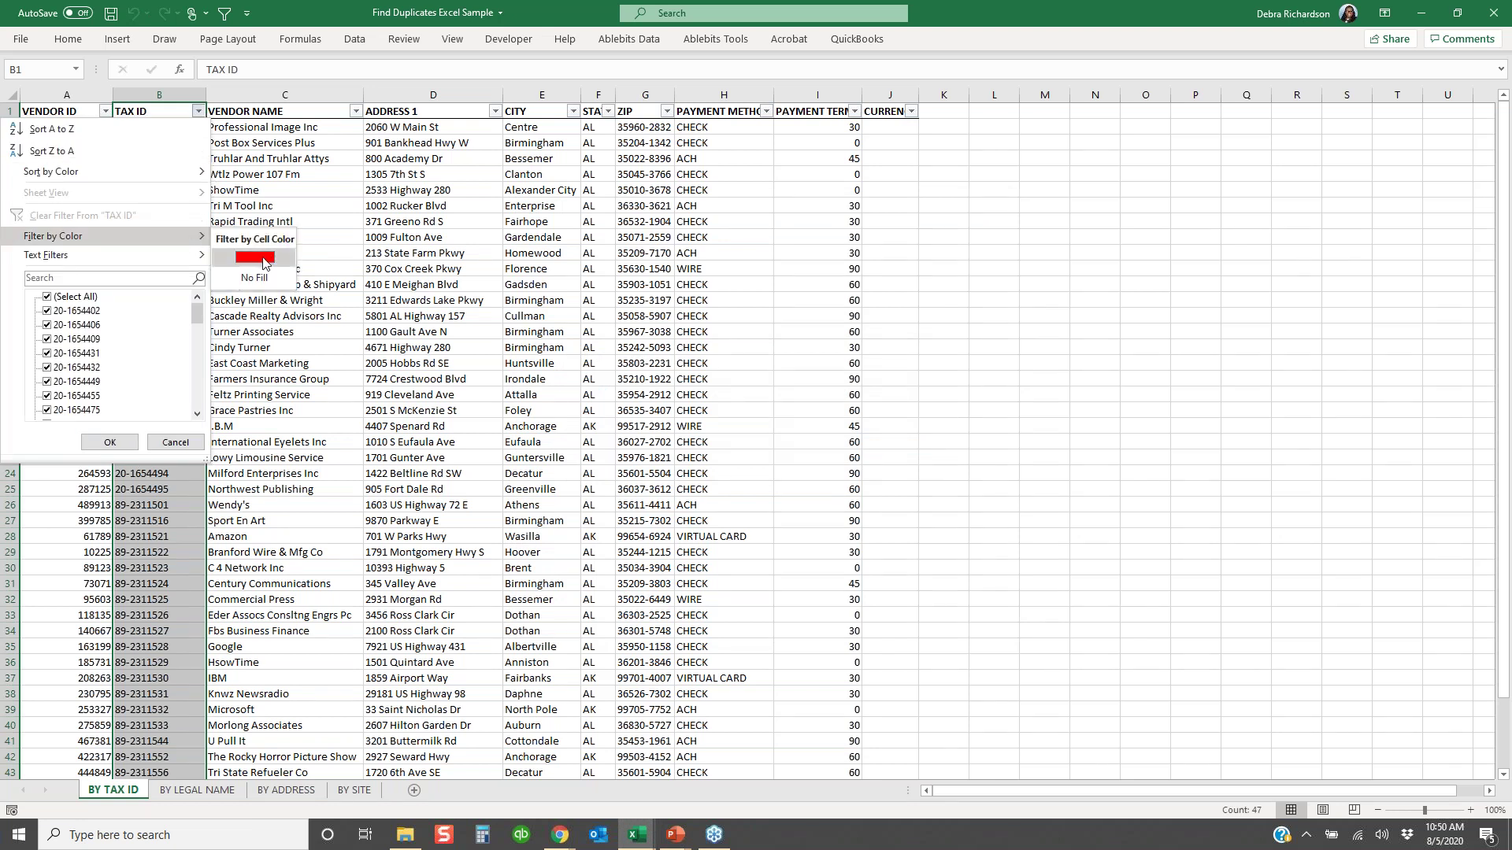
pyautogui.click(265, 263)
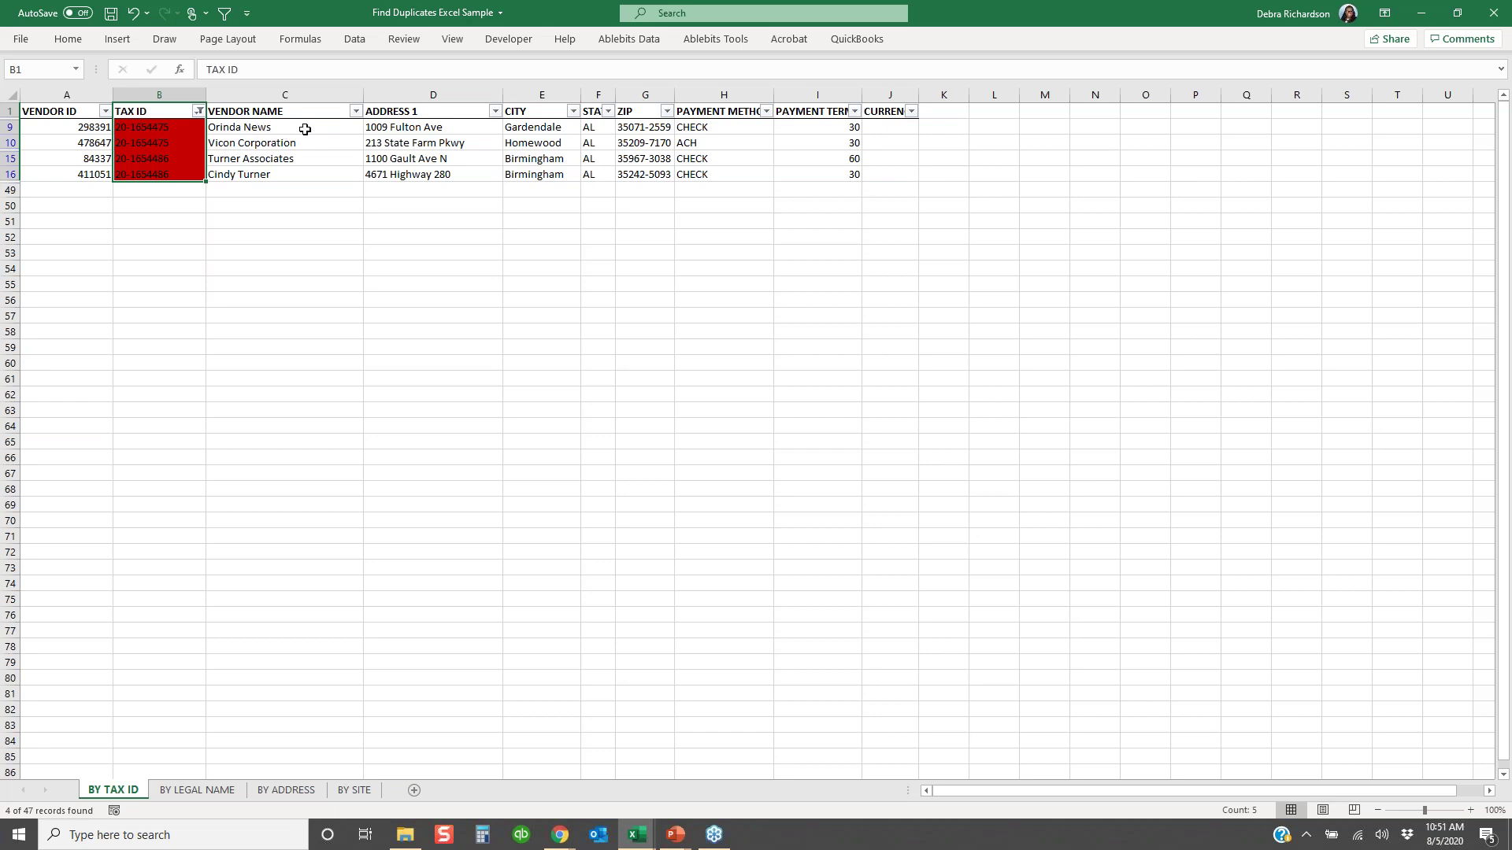
pyautogui.moveTo(304, 129); pyautogui.dragTo(306, 139)
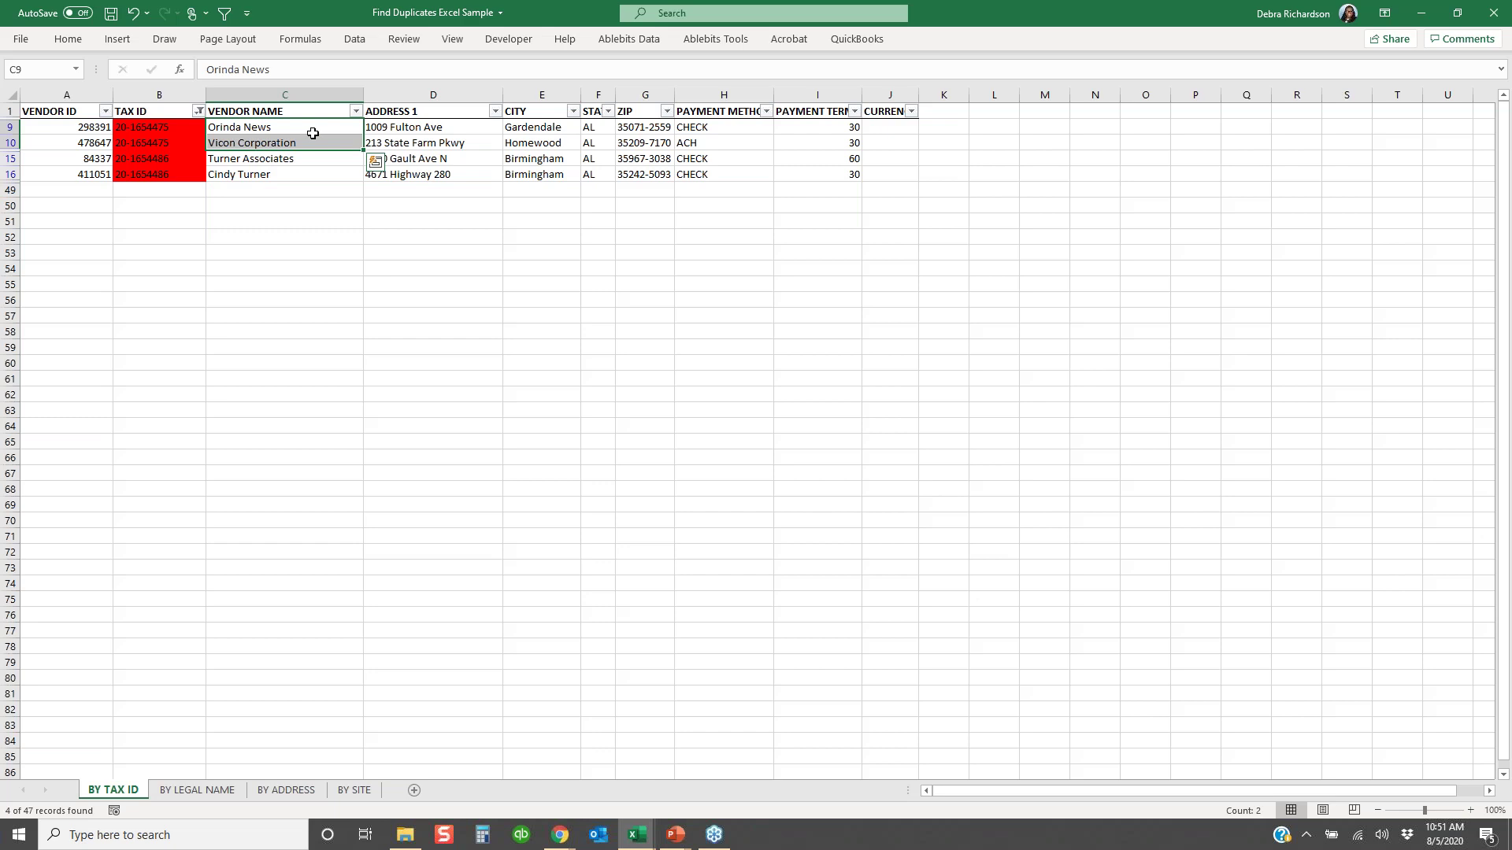
pyautogui.moveTo(309, 159); pyautogui.dragTo(306, 172)
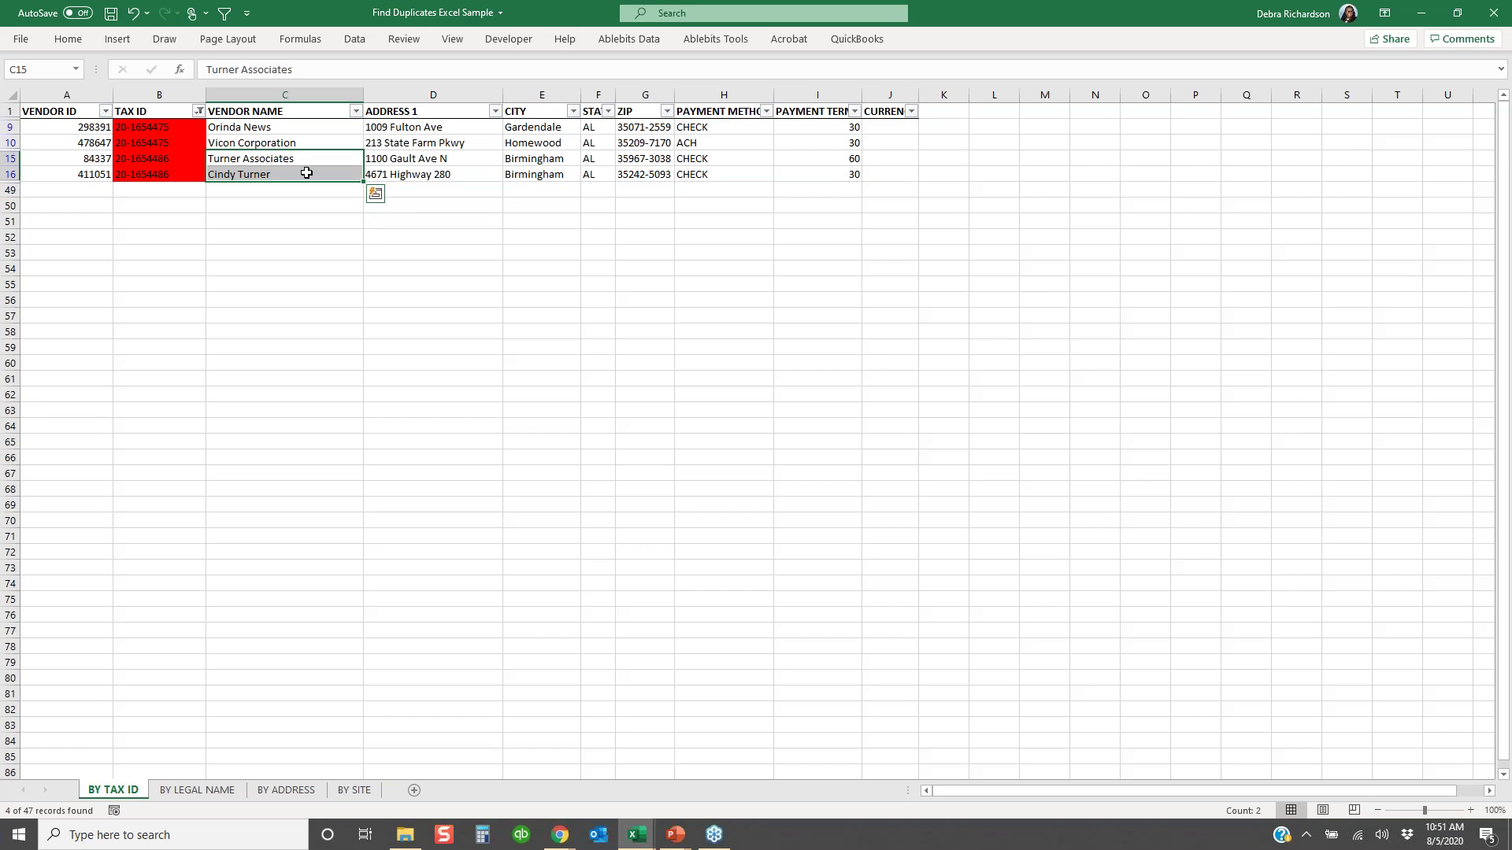
pyautogui.click(198, 111)
pyautogui.click(80, 296)
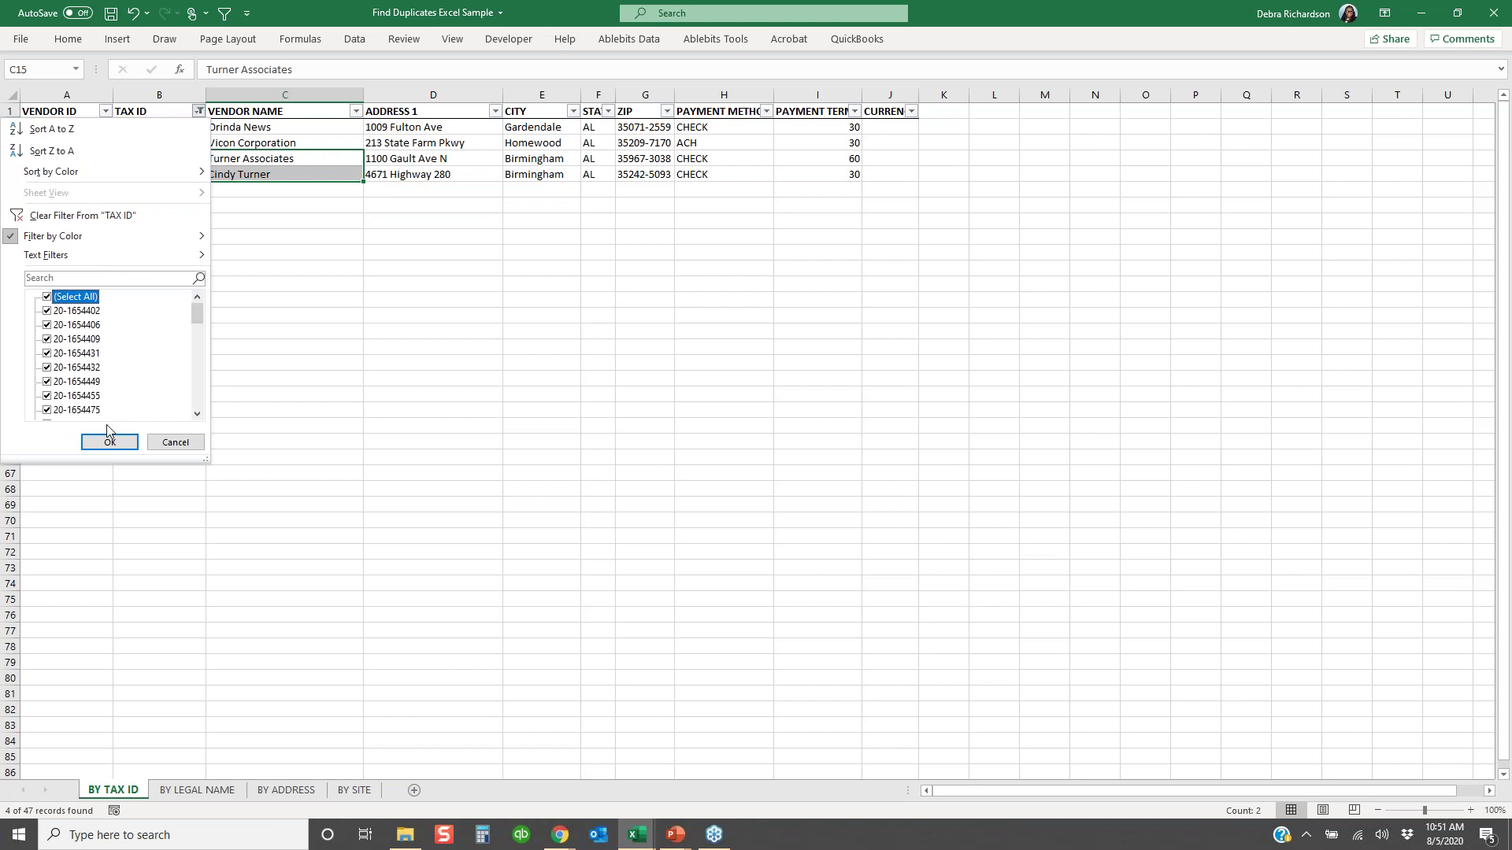
pyautogui.click(109, 442)
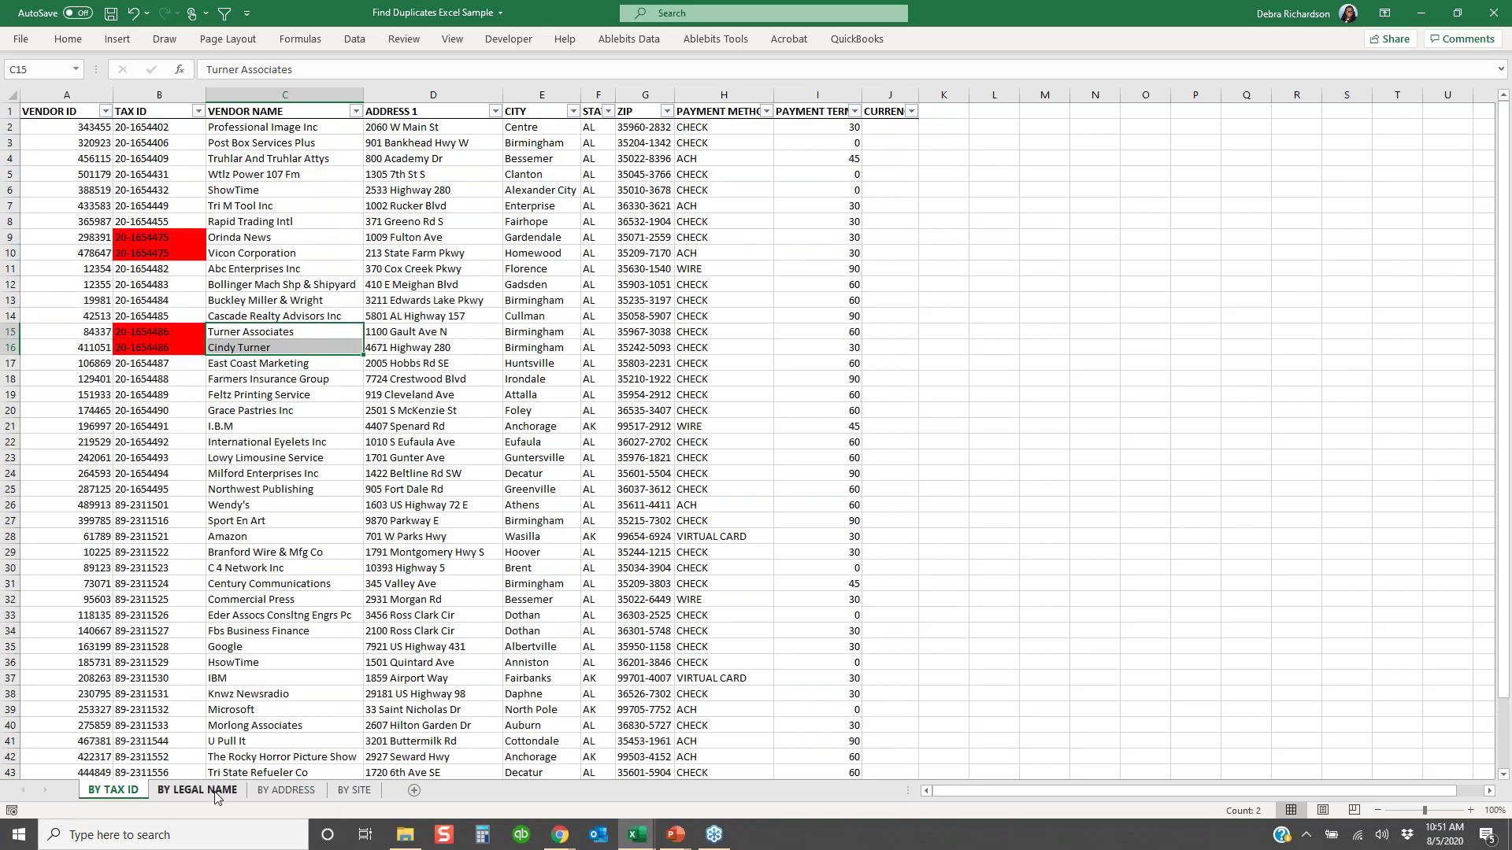
pyautogui.click(215, 791)
# Step: Select VENDOR NAME (column C) on BY LEGAL NAME and start the Fuzzy Duplicate Finder
pyautogui.click(397, 425)
pyautogui.scroll(3, 397, 426)
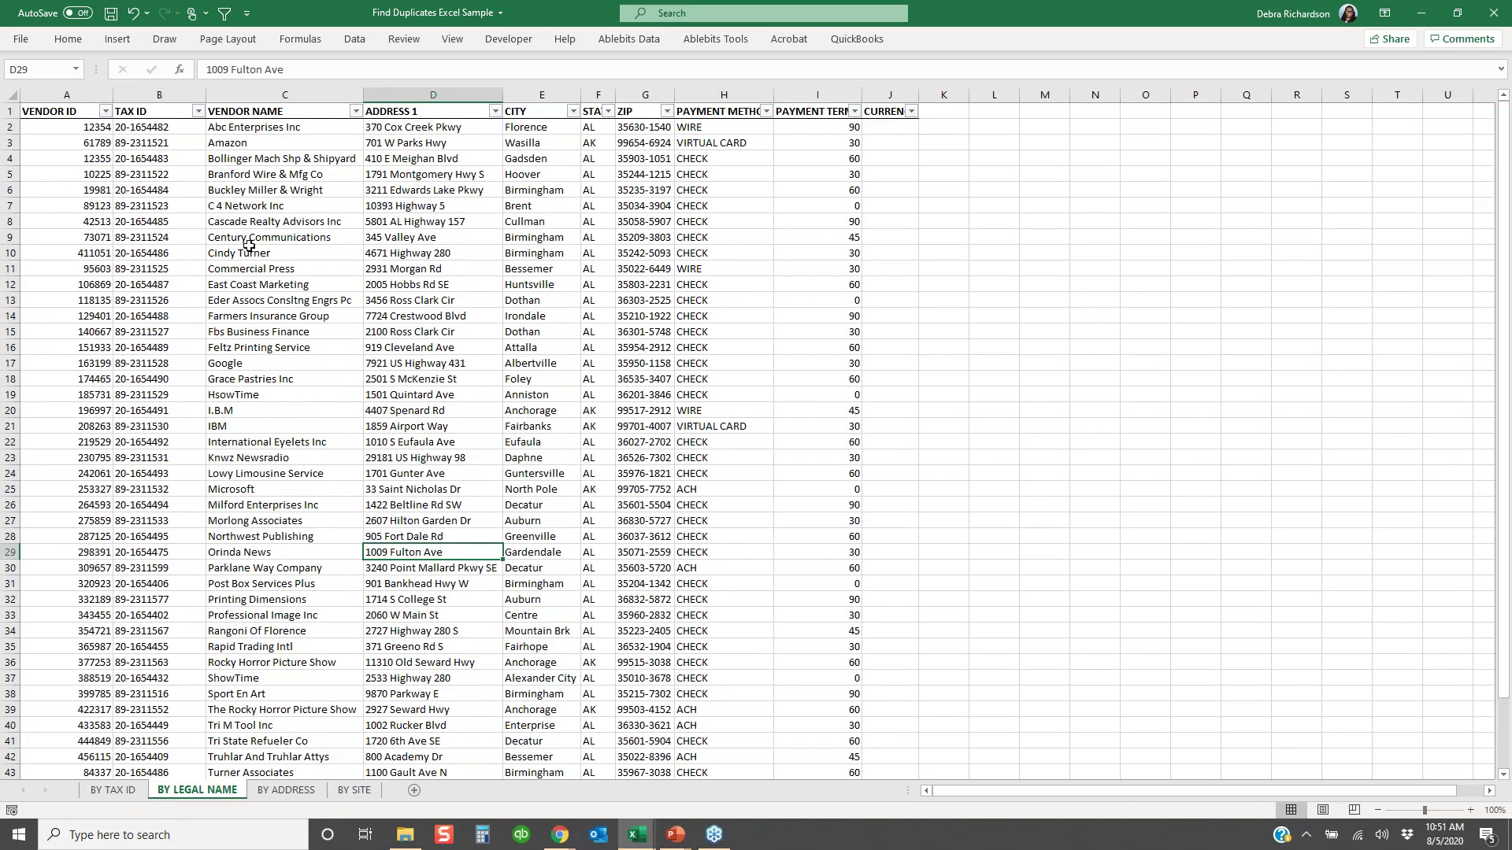
pyautogui.click(284, 94)
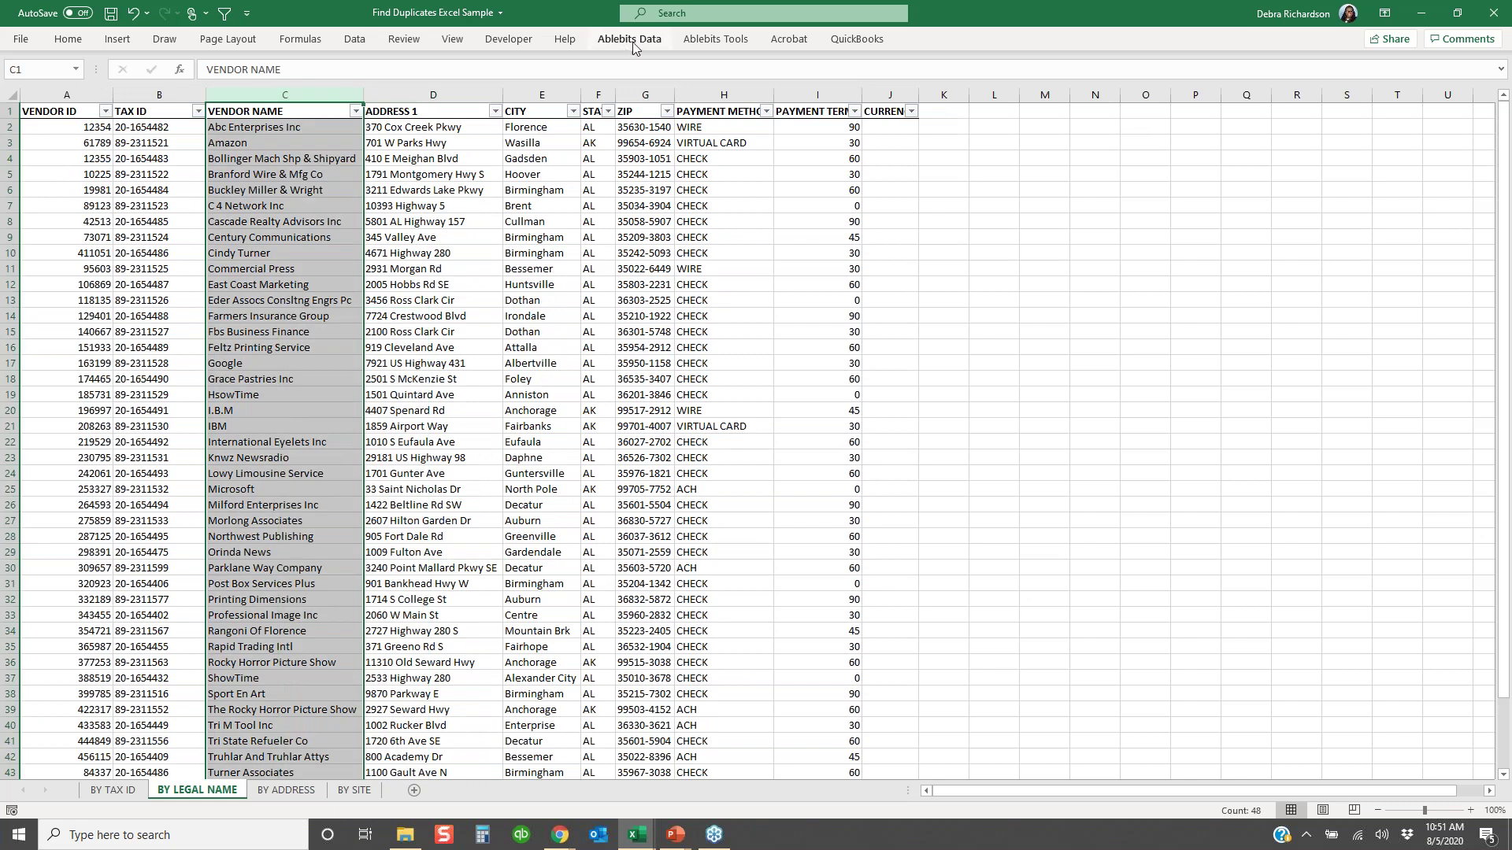
pyautogui.click(629, 39)
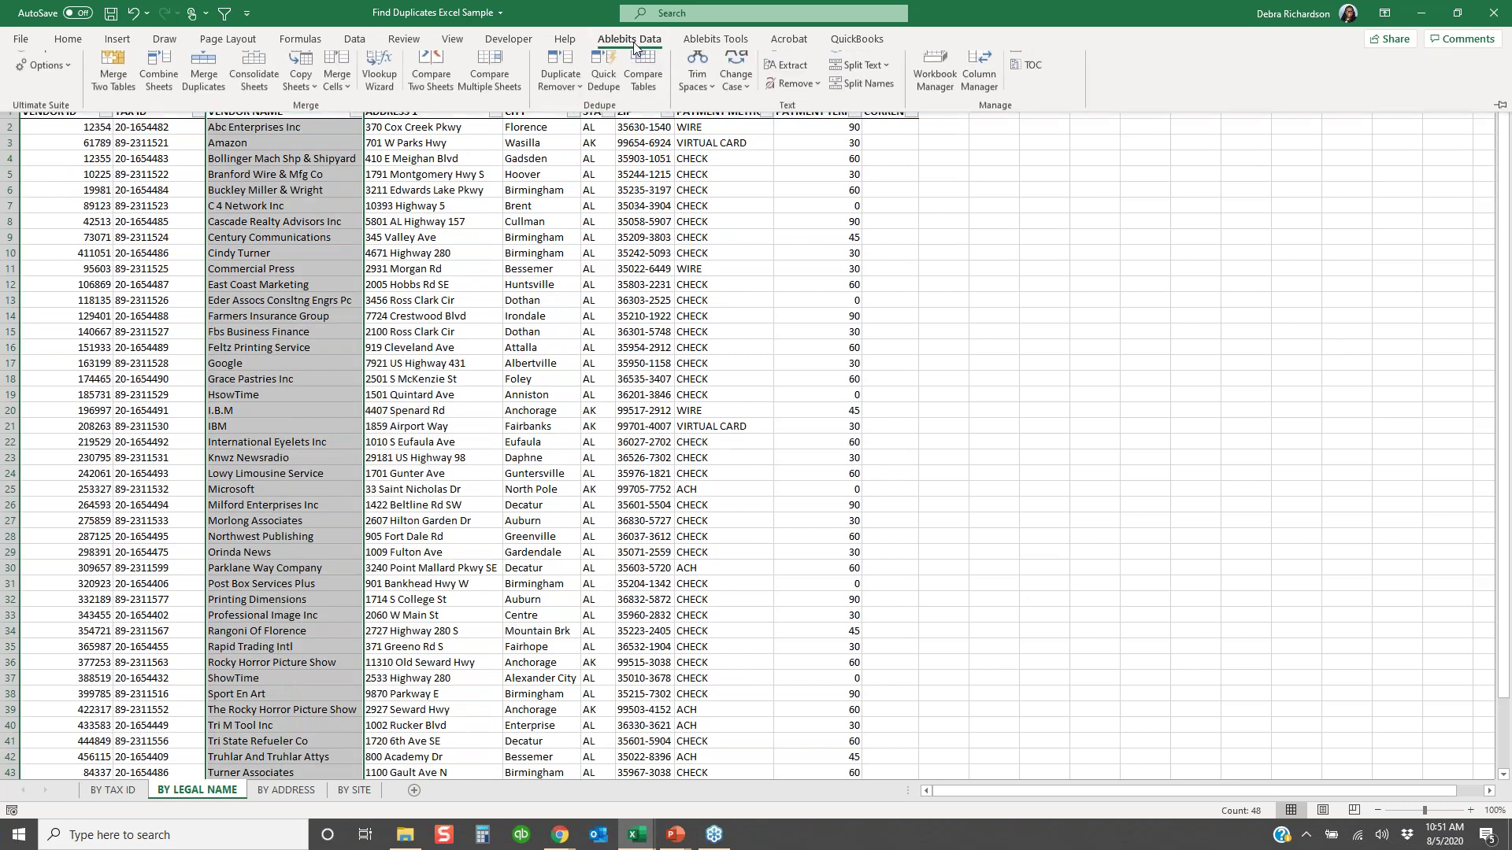
pyautogui.click(581, 102)
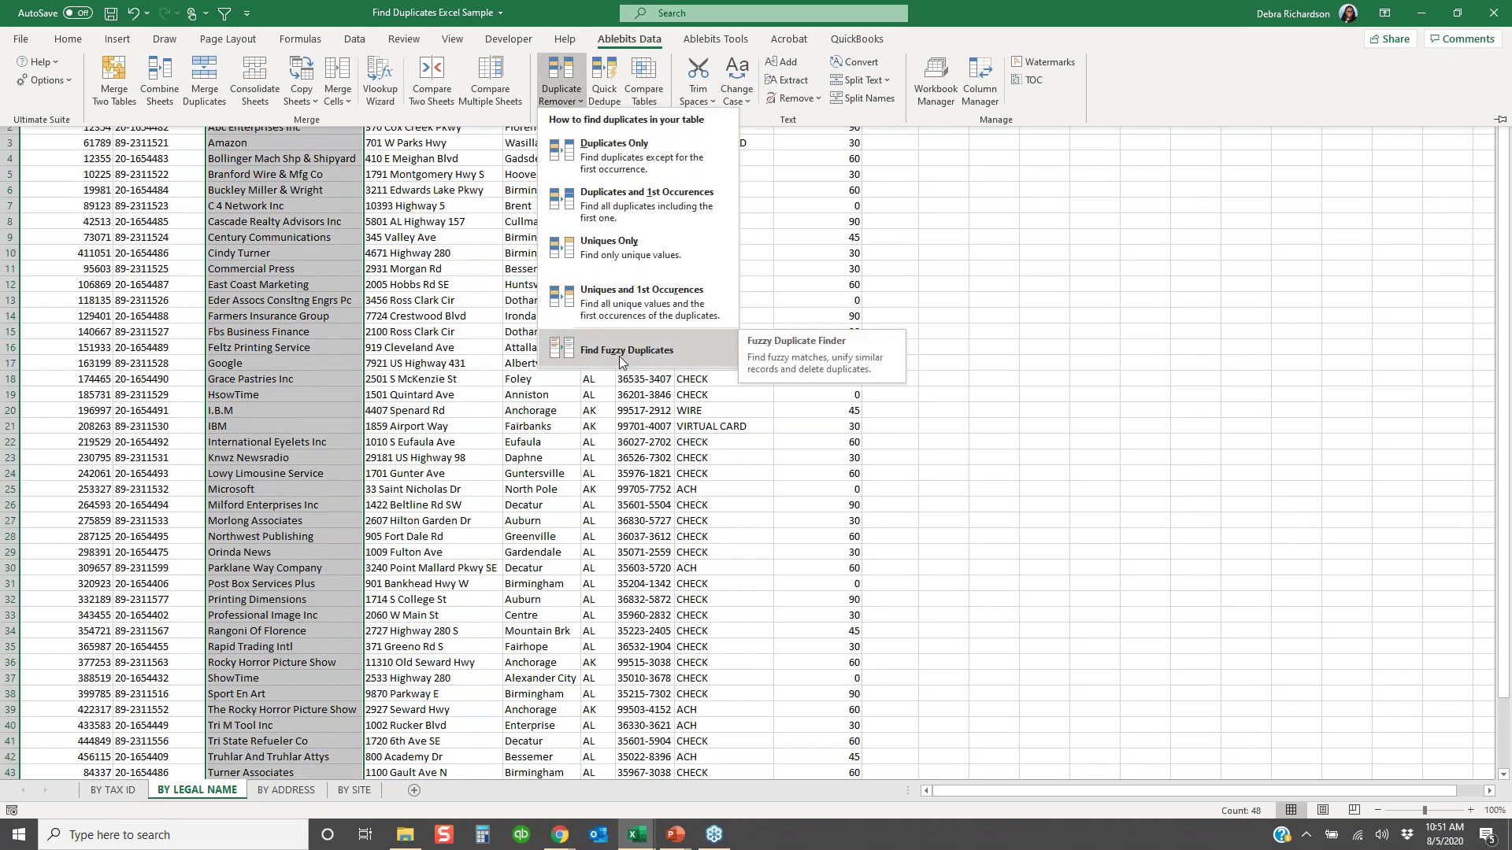
pyautogui.click(619, 351)
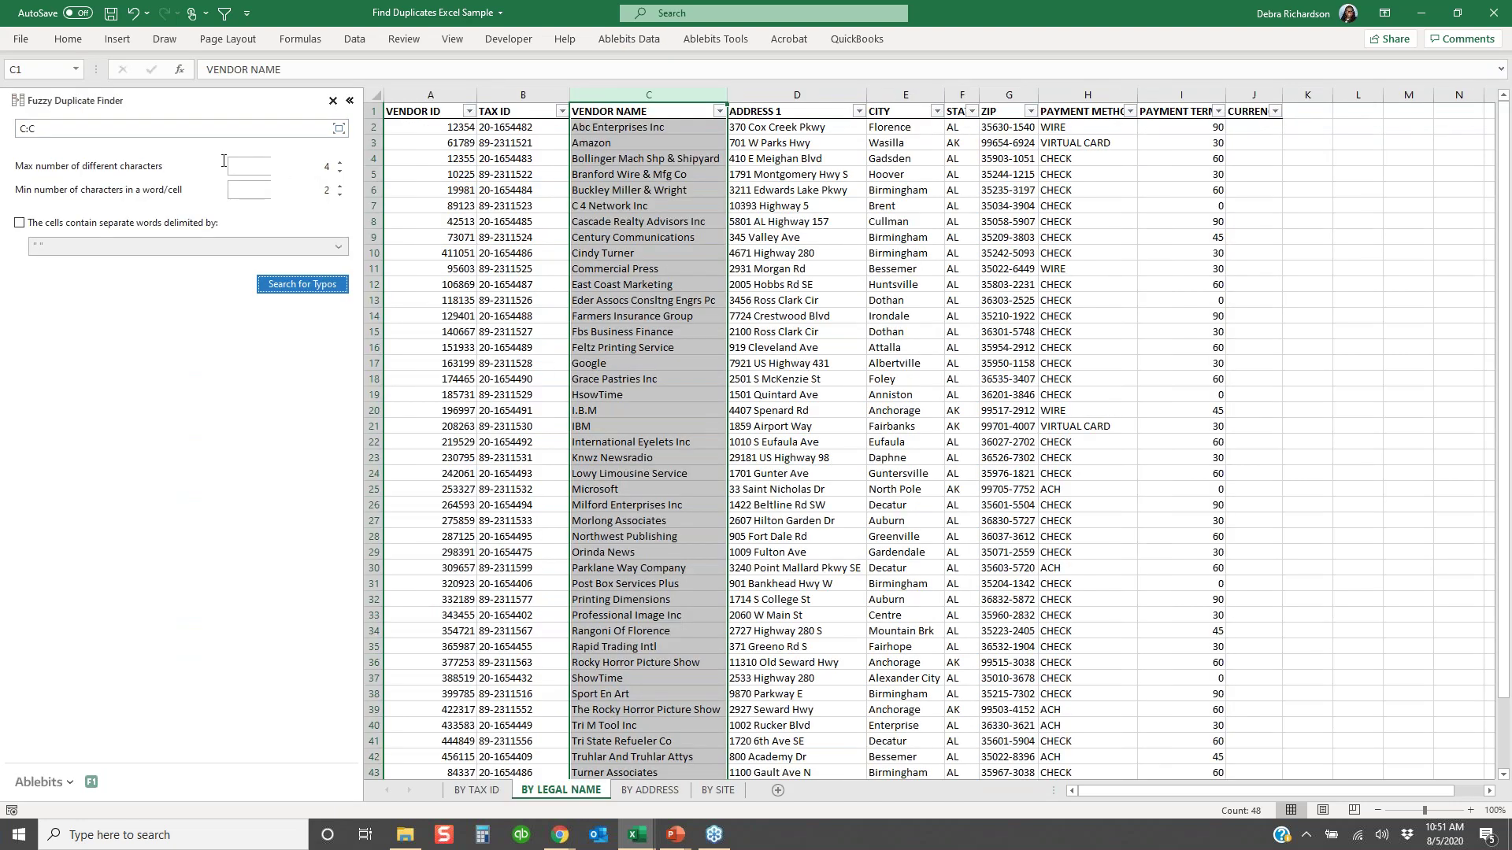
# Step: Search range C:C for typos and expand the HsowTime match group
pyautogui.click(44, 130)
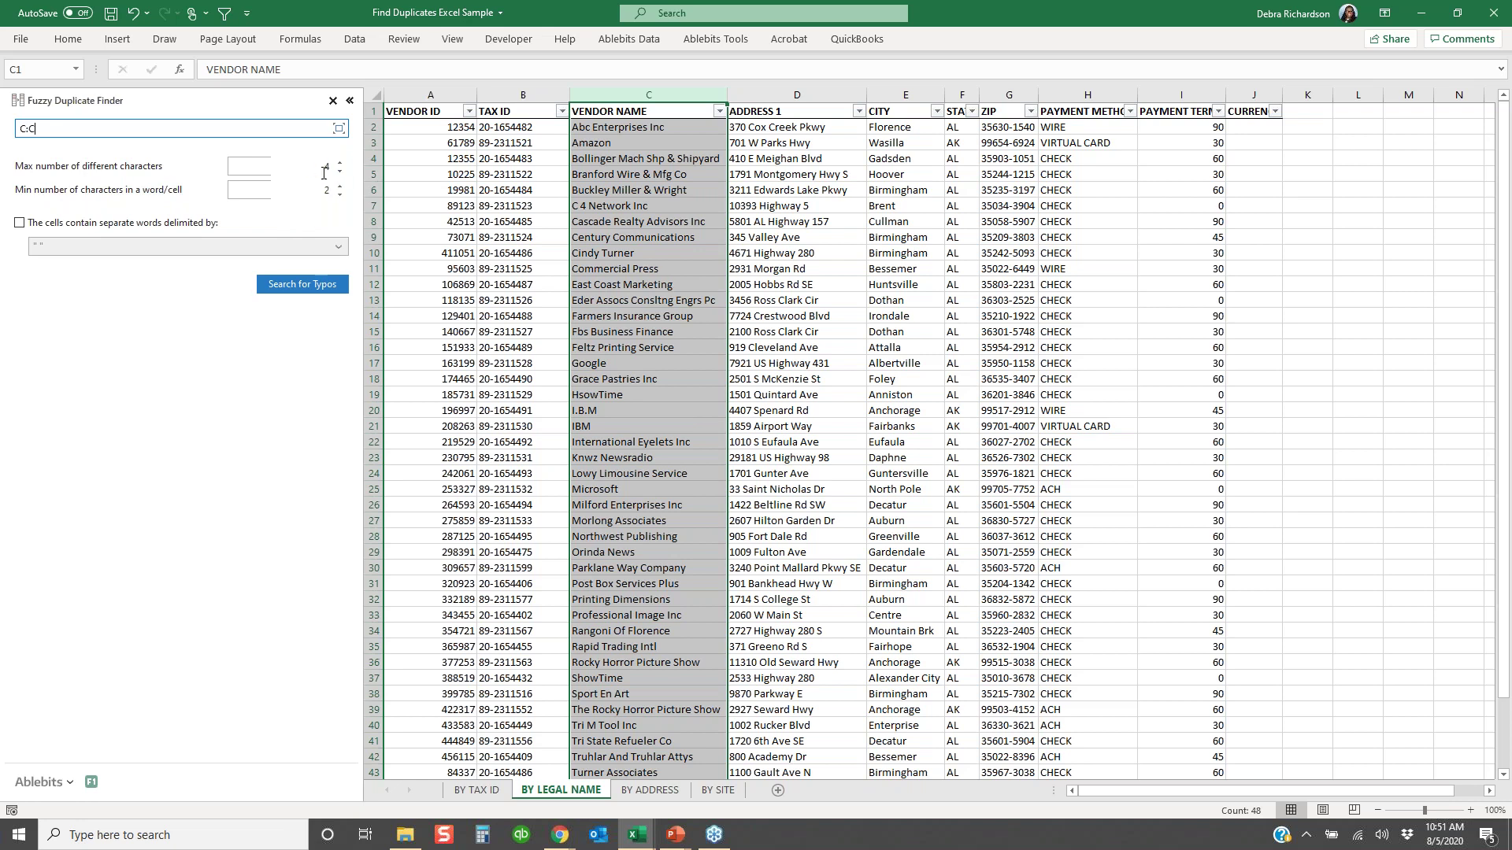
pyautogui.click(277, 285)
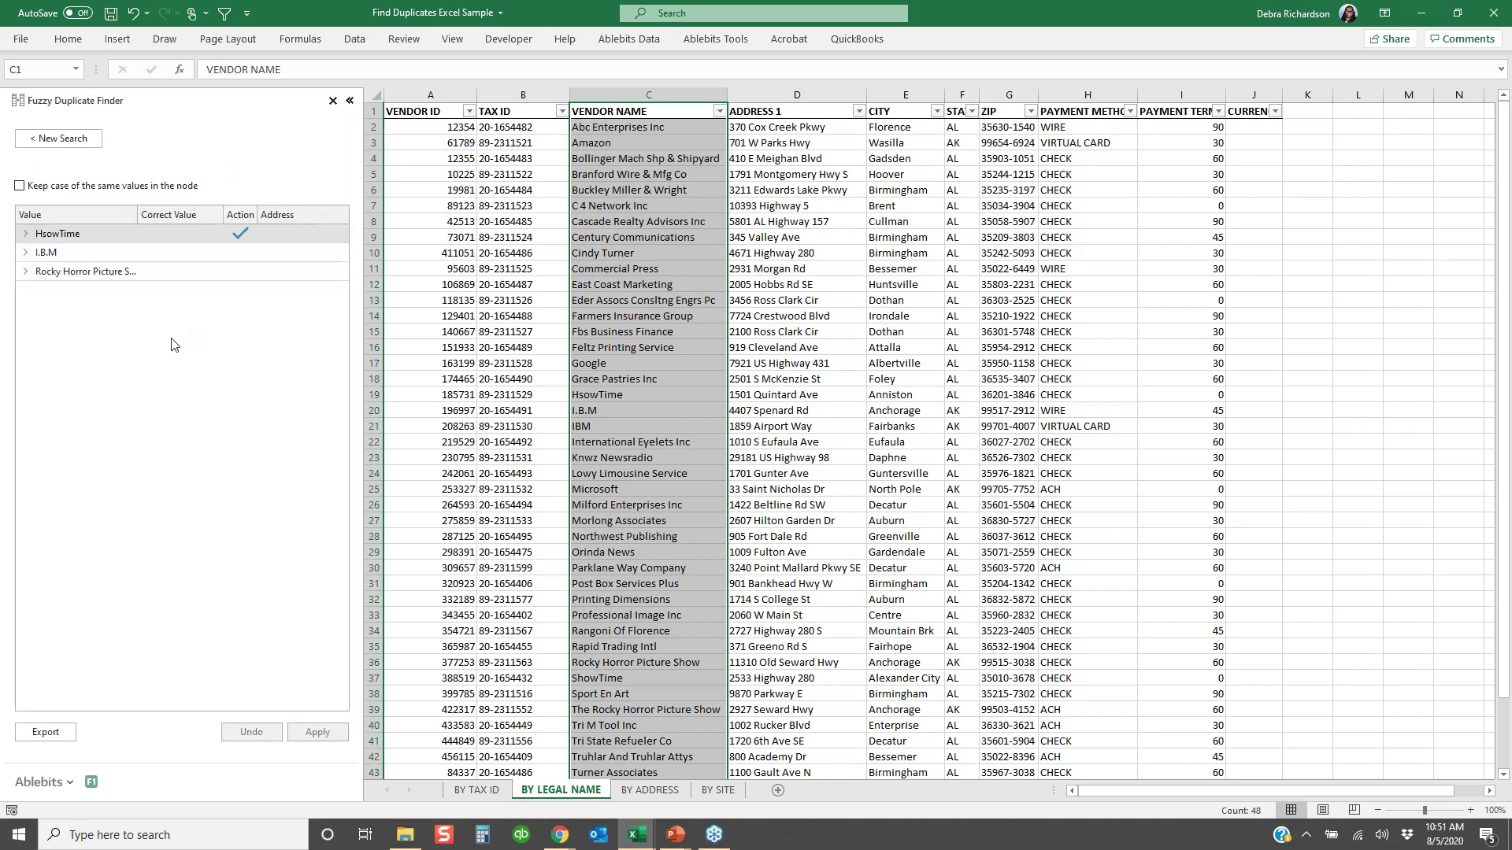
pyautogui.click(26, 234)
# Step: Review the HsowTime and I.B.M groups, marking ShowTime and IBM as the values to keep
pyautogui.click(52, 270)
pyautogui.click(81, 254)
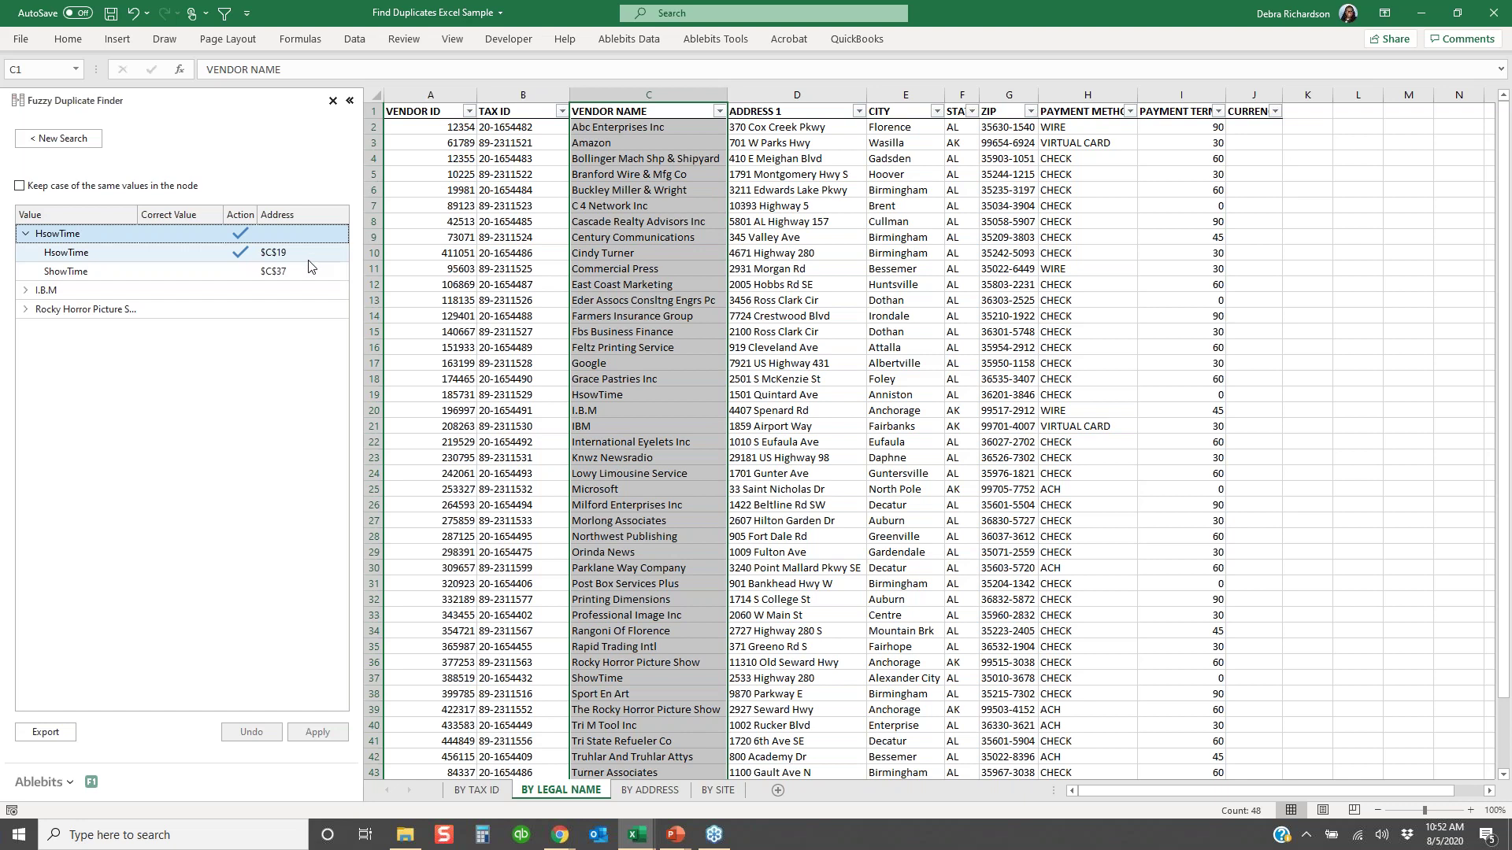
pyautogui.click(83, 271)
pyautogui.click(88, 291)
pyautogui.click(26, 290)
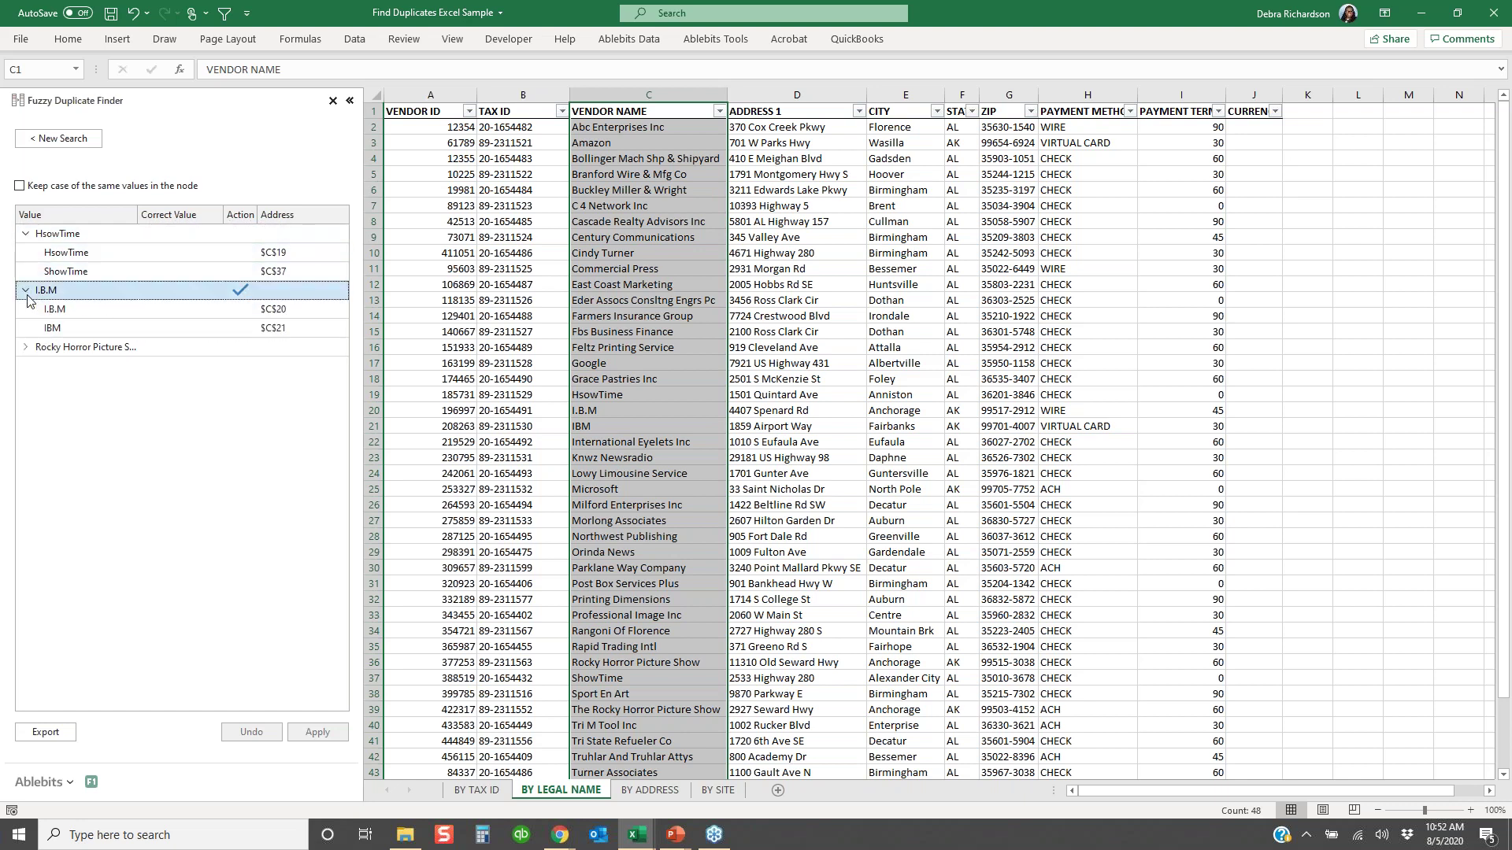
pyautogui.click(101, 324)
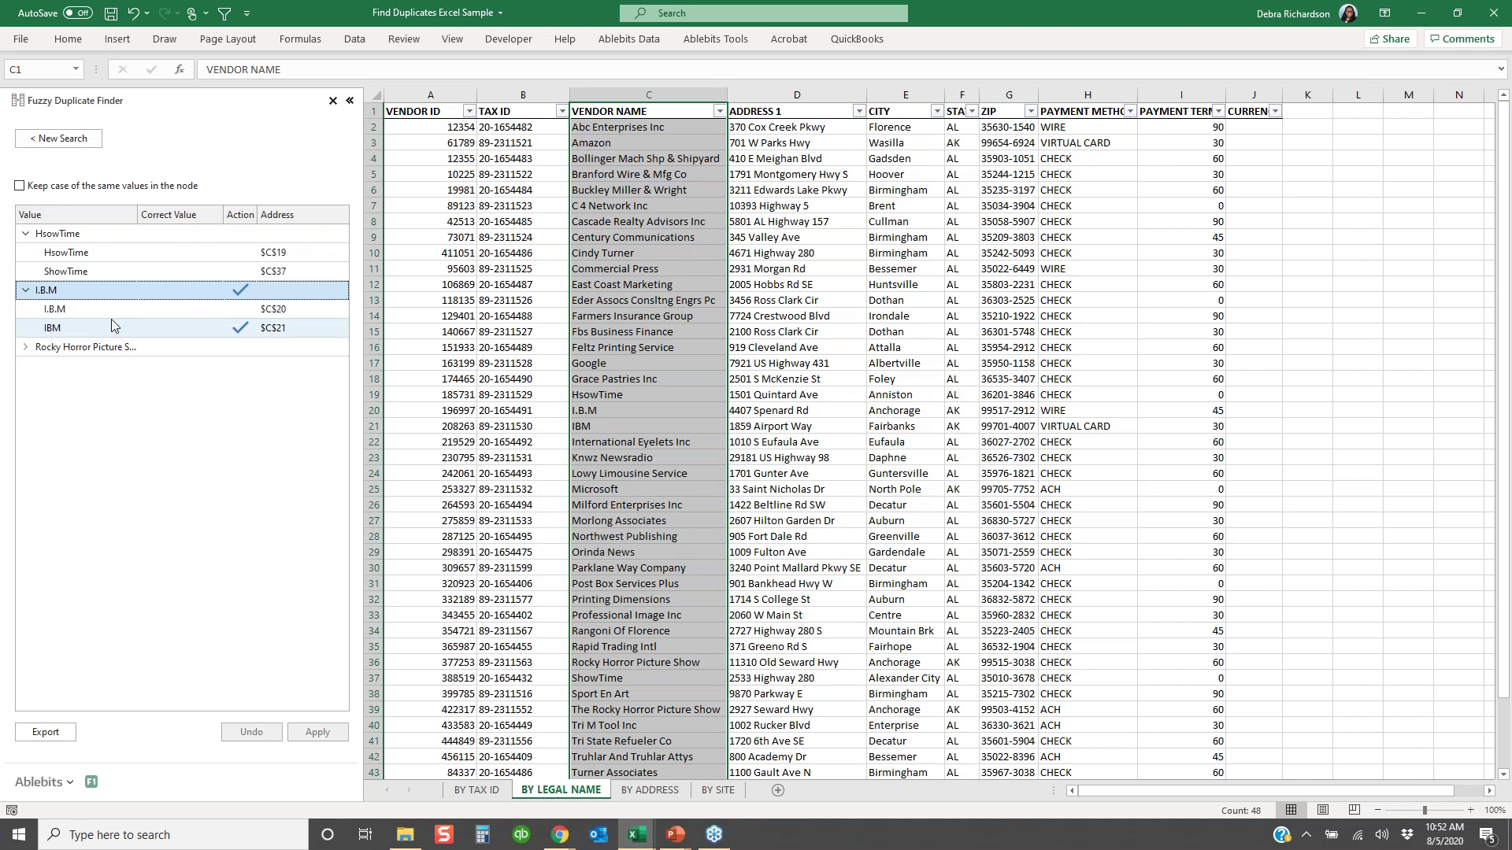
# Step: Expand the Rocky Horror group and mark the C36 entry as the value to keep
pyautogui.click(25, 348)
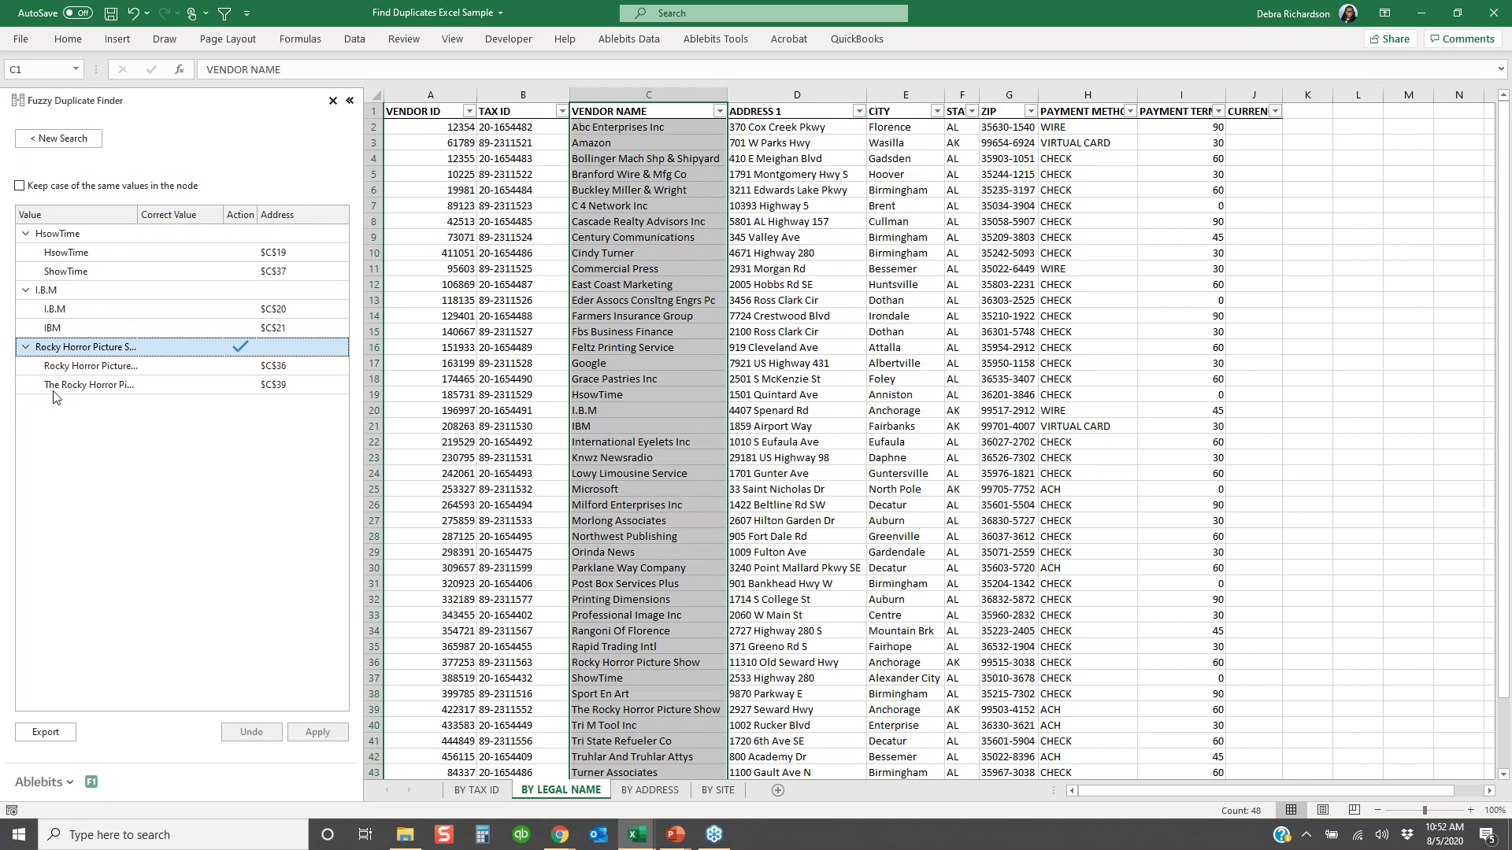
pyautogui.click(100, 372)
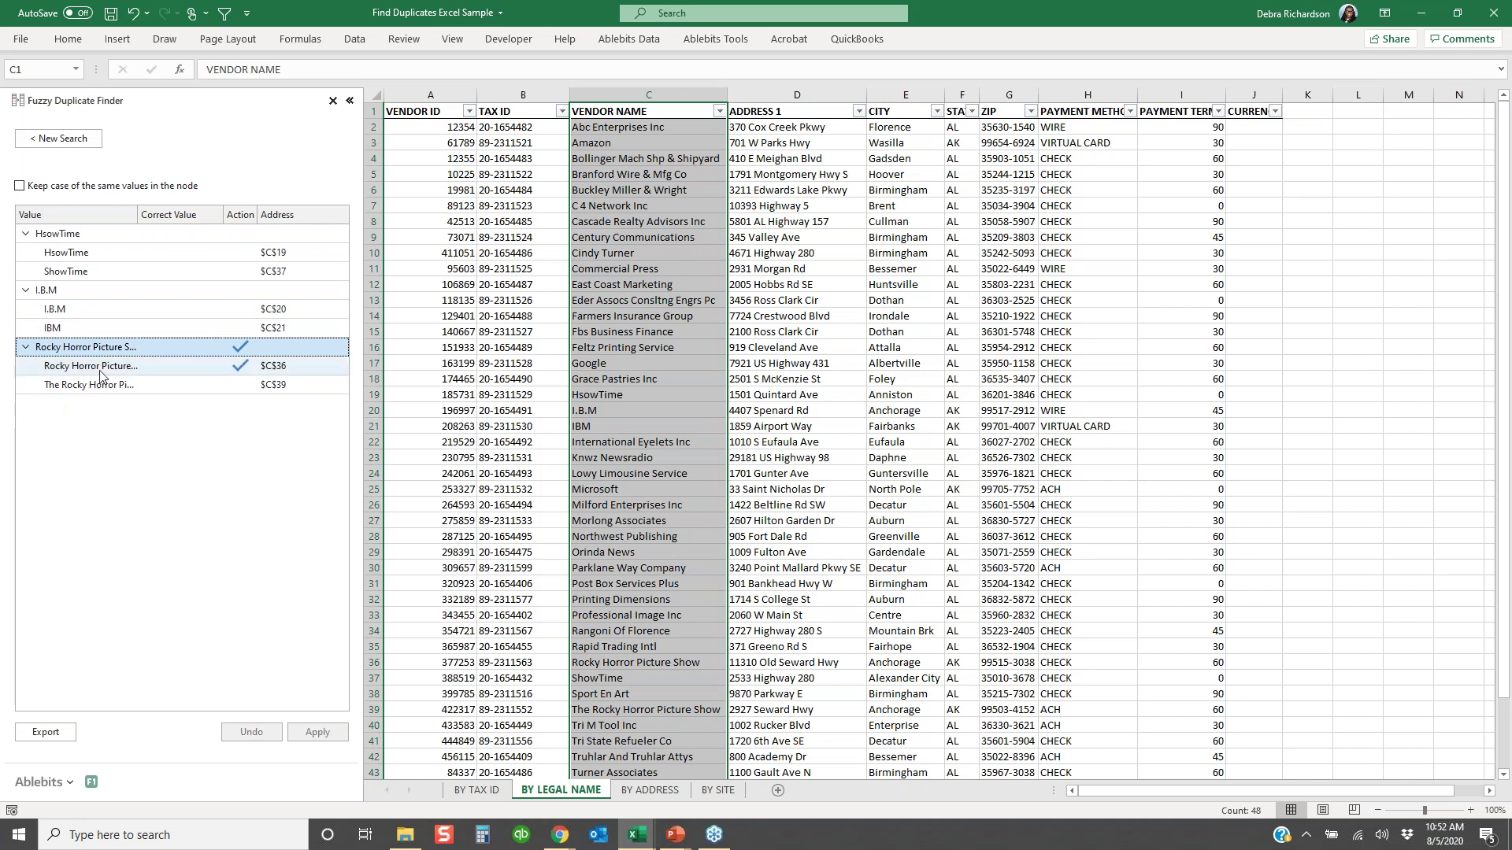
pyautogui.click(95, 387)
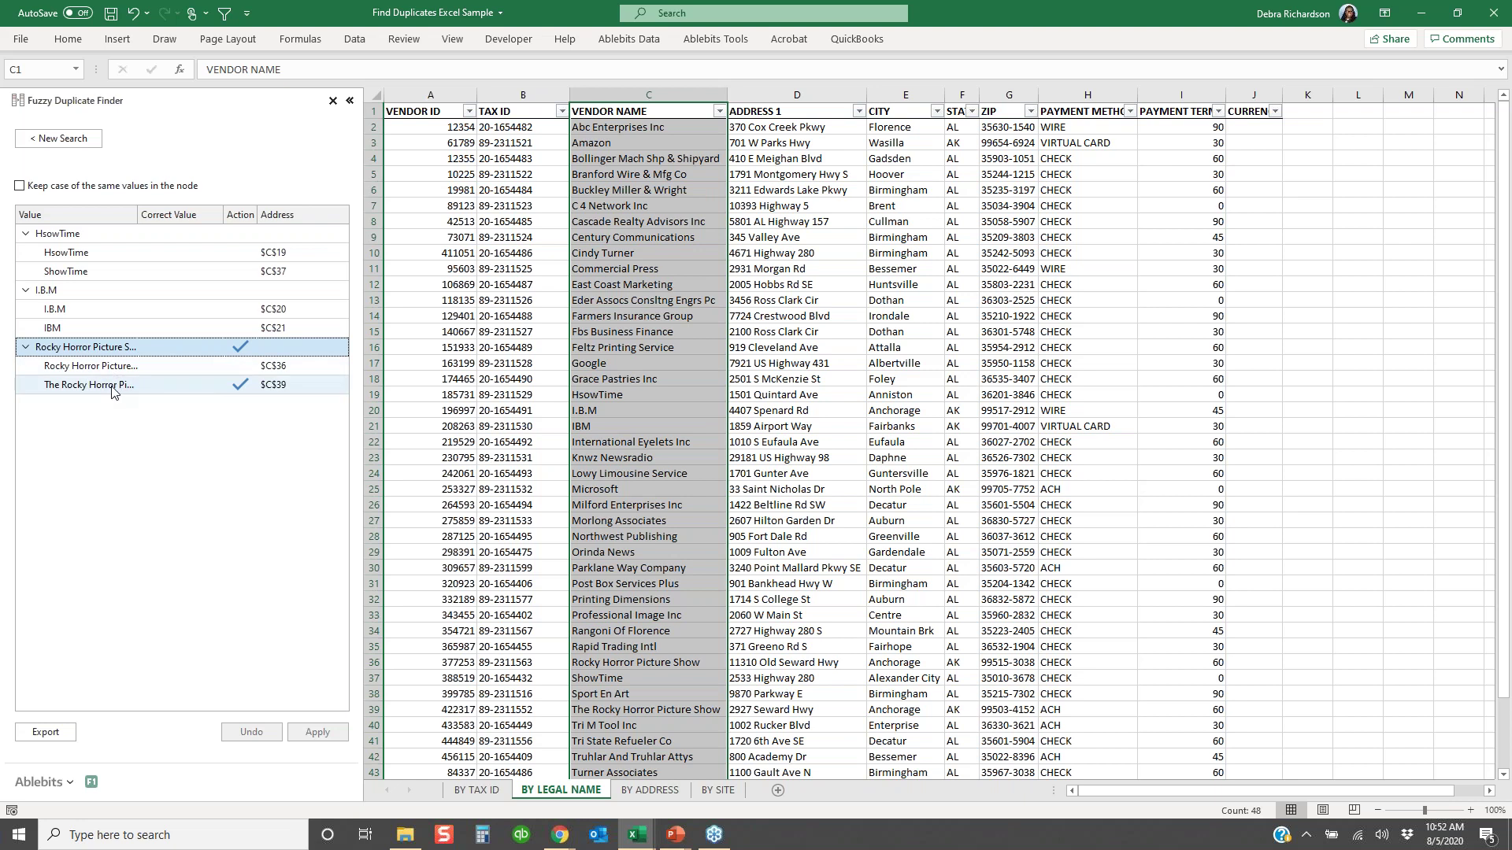
pyautogui.click(118, 371)
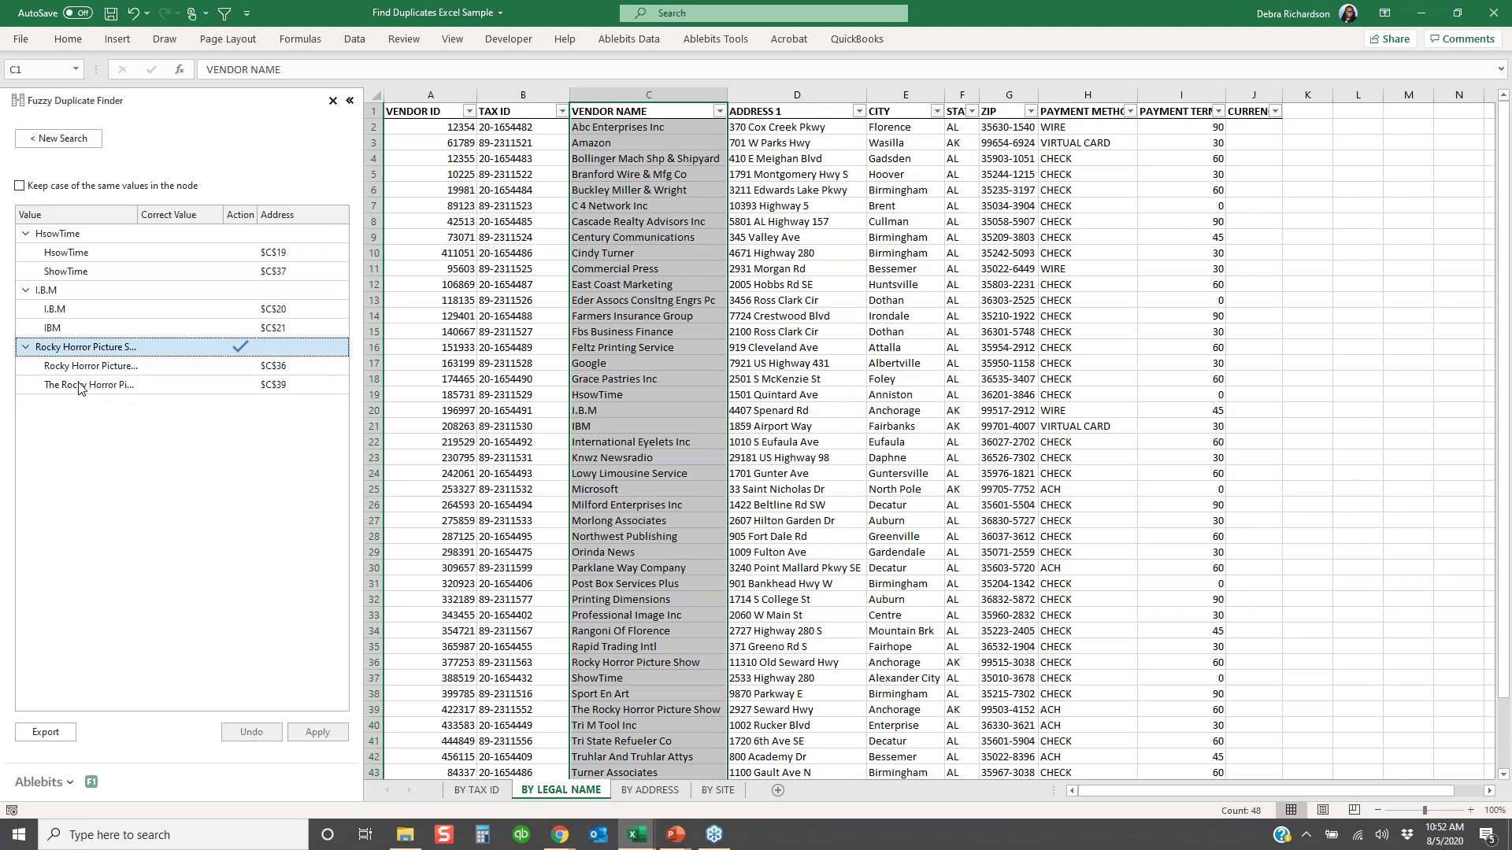
pyautogui.click(221, 272)
pyautogui.click(221, 302)
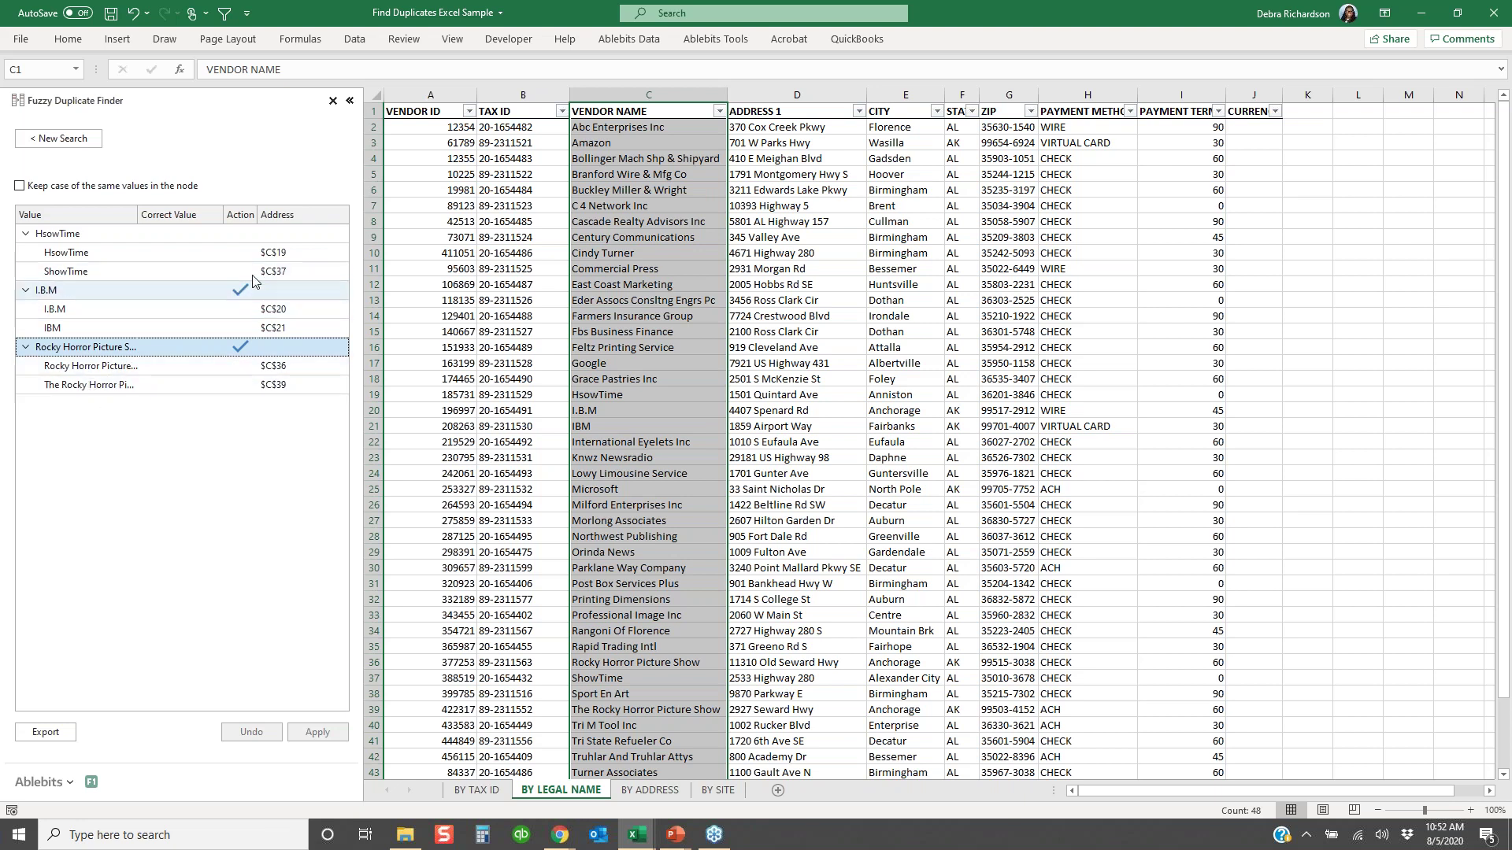
# Step: Close the Fuzzy Duplicate Finder without applying changes and select VENDOR NAME on BY ADDRESS
pyautogui.click(332, 101)
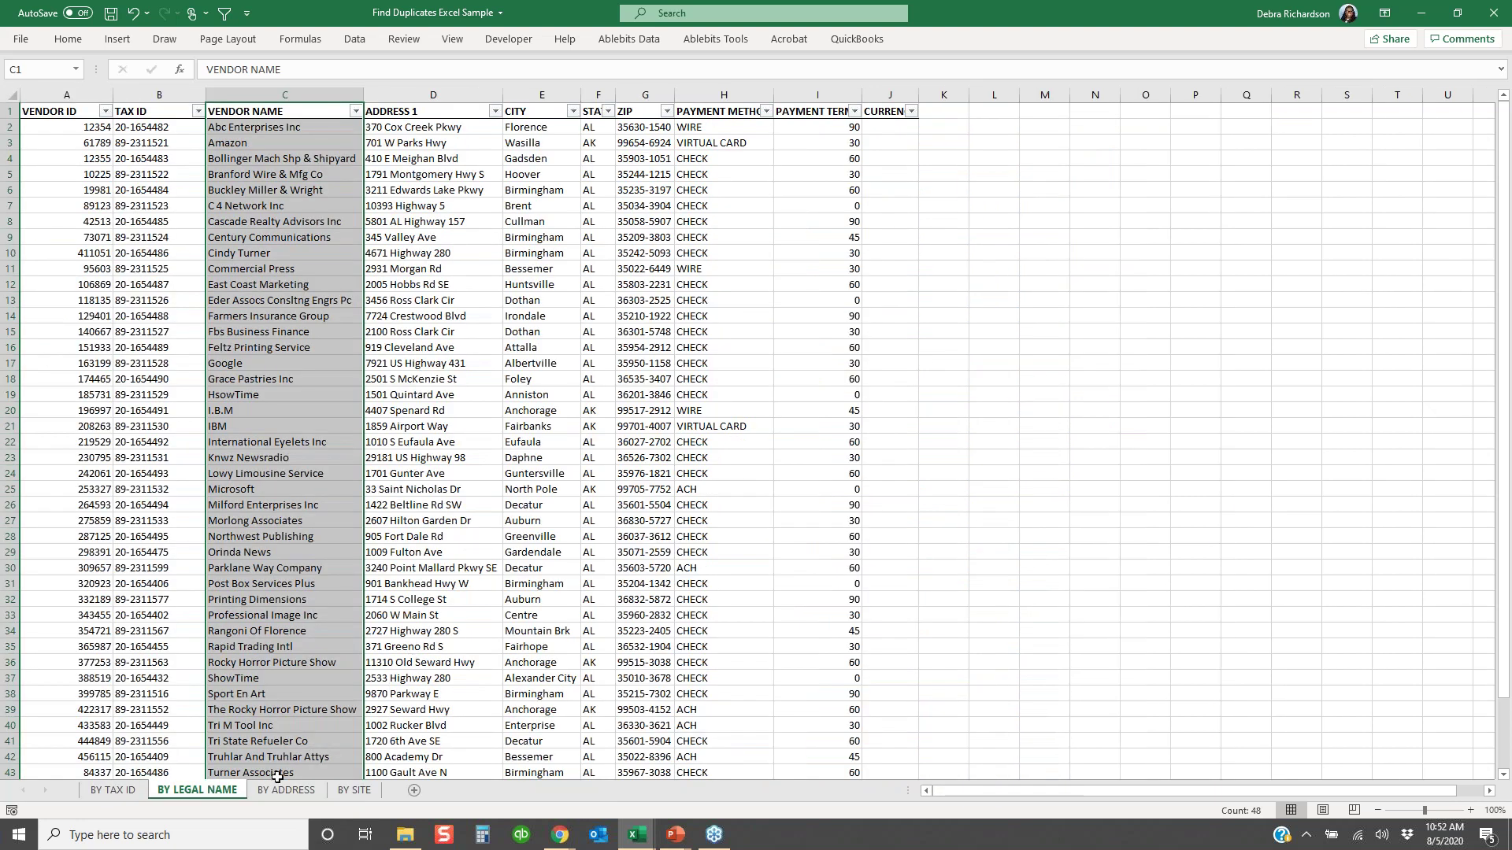
pyautogui.click(277, 786)
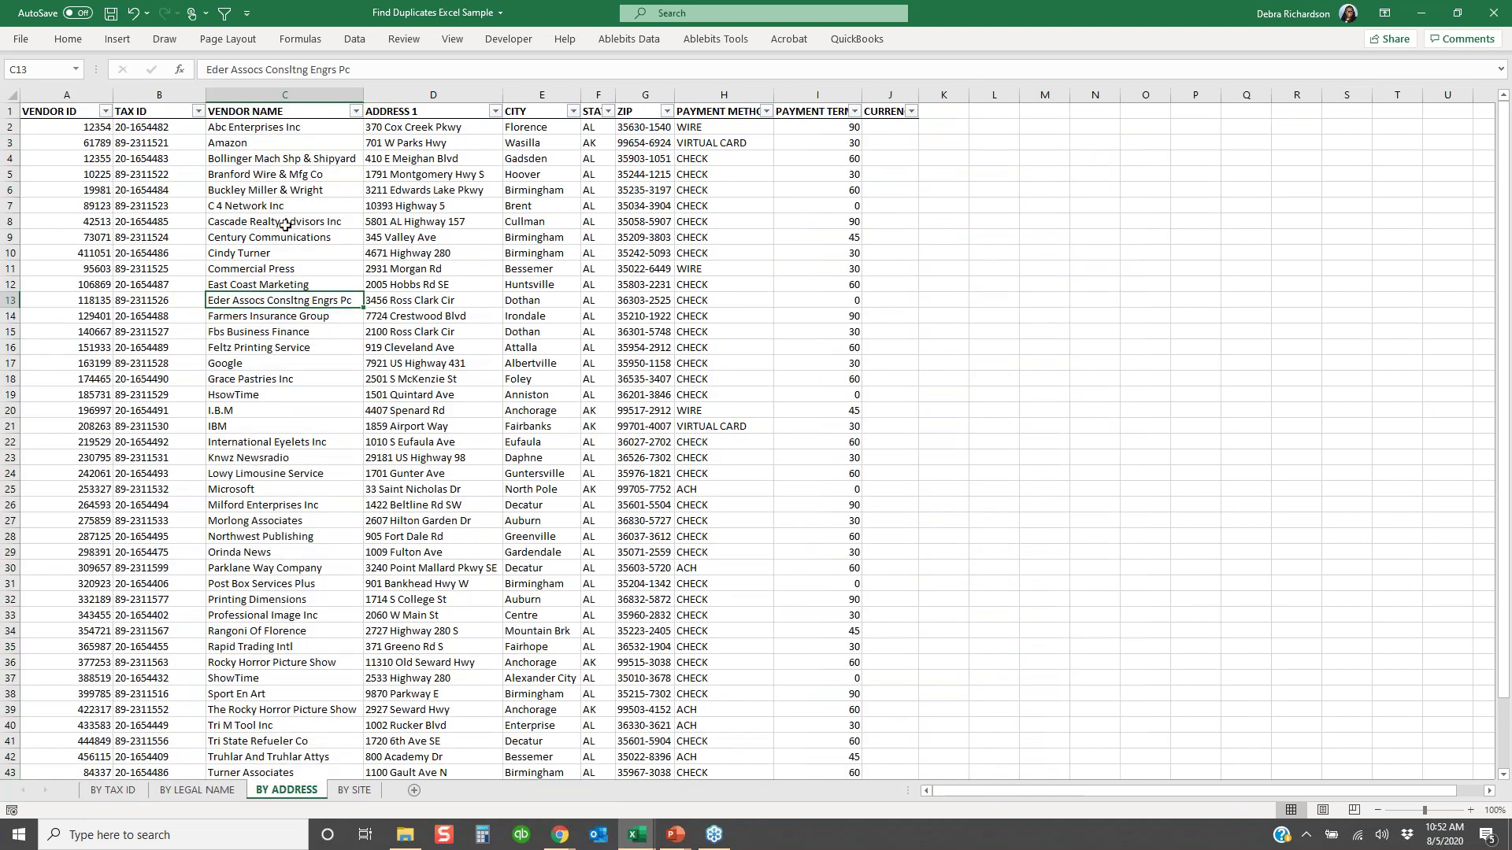
pyautogui.click(318, 95)
# Step: Run Duplicates and 1st Occurrences with red highlighting on VENDOR NAME; no duplicates are found
pyautogui.click(638, 41)
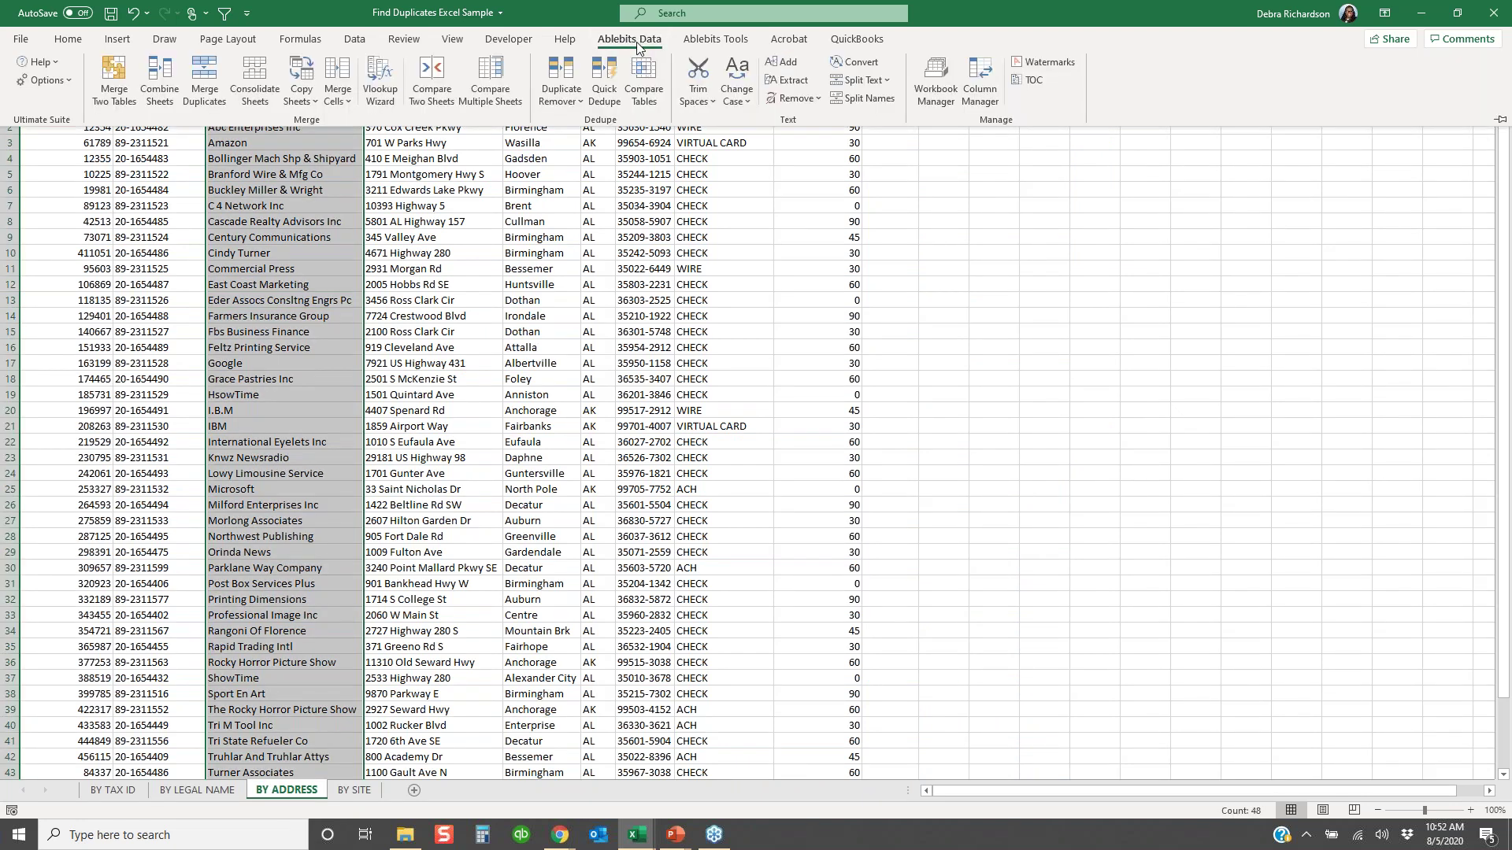
pyautogui.click(582, 102)
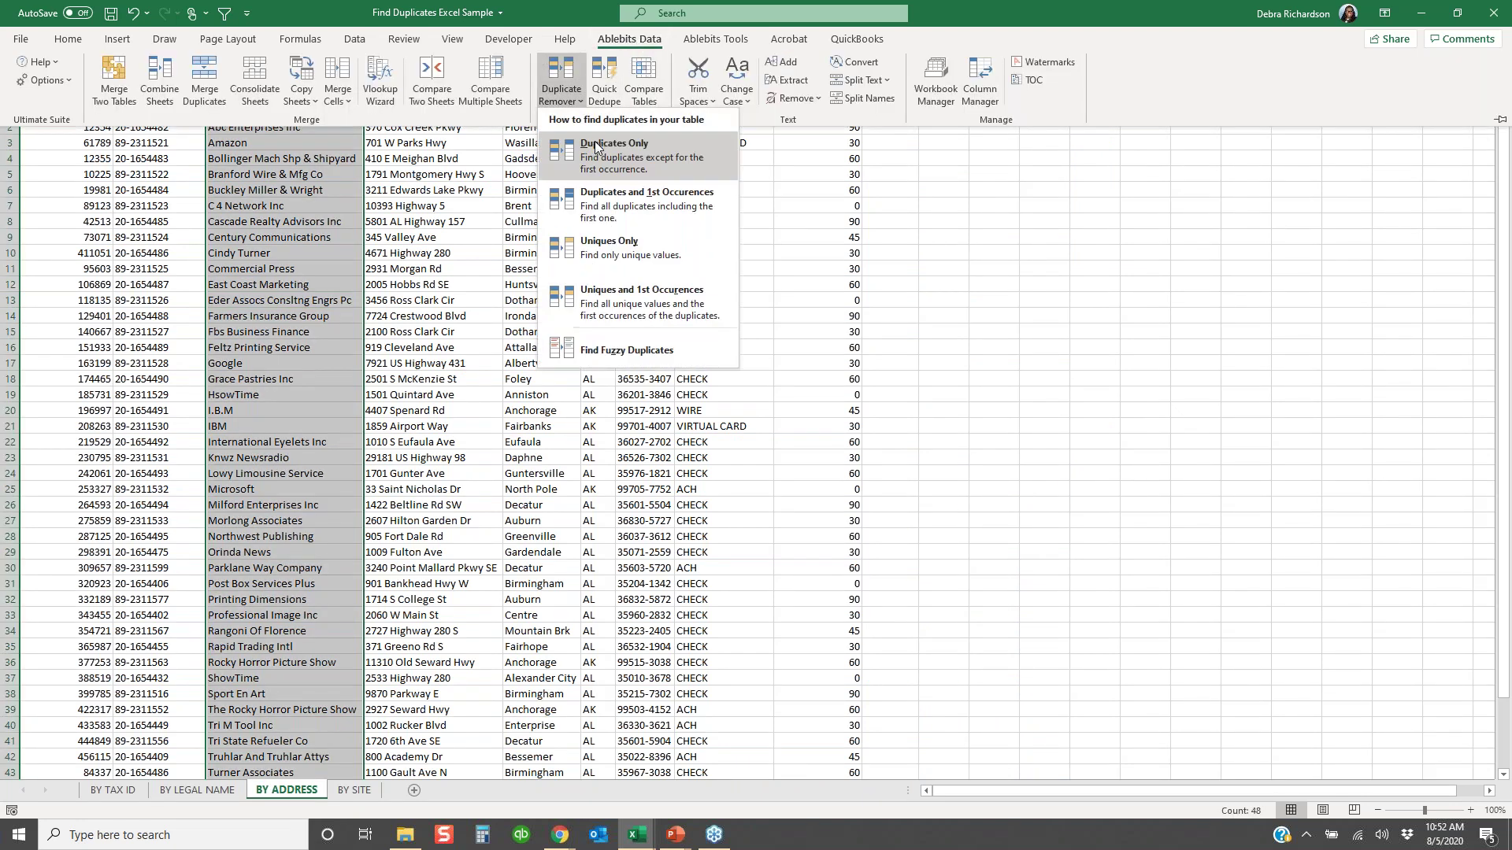
pyautogui.click(606, 197)
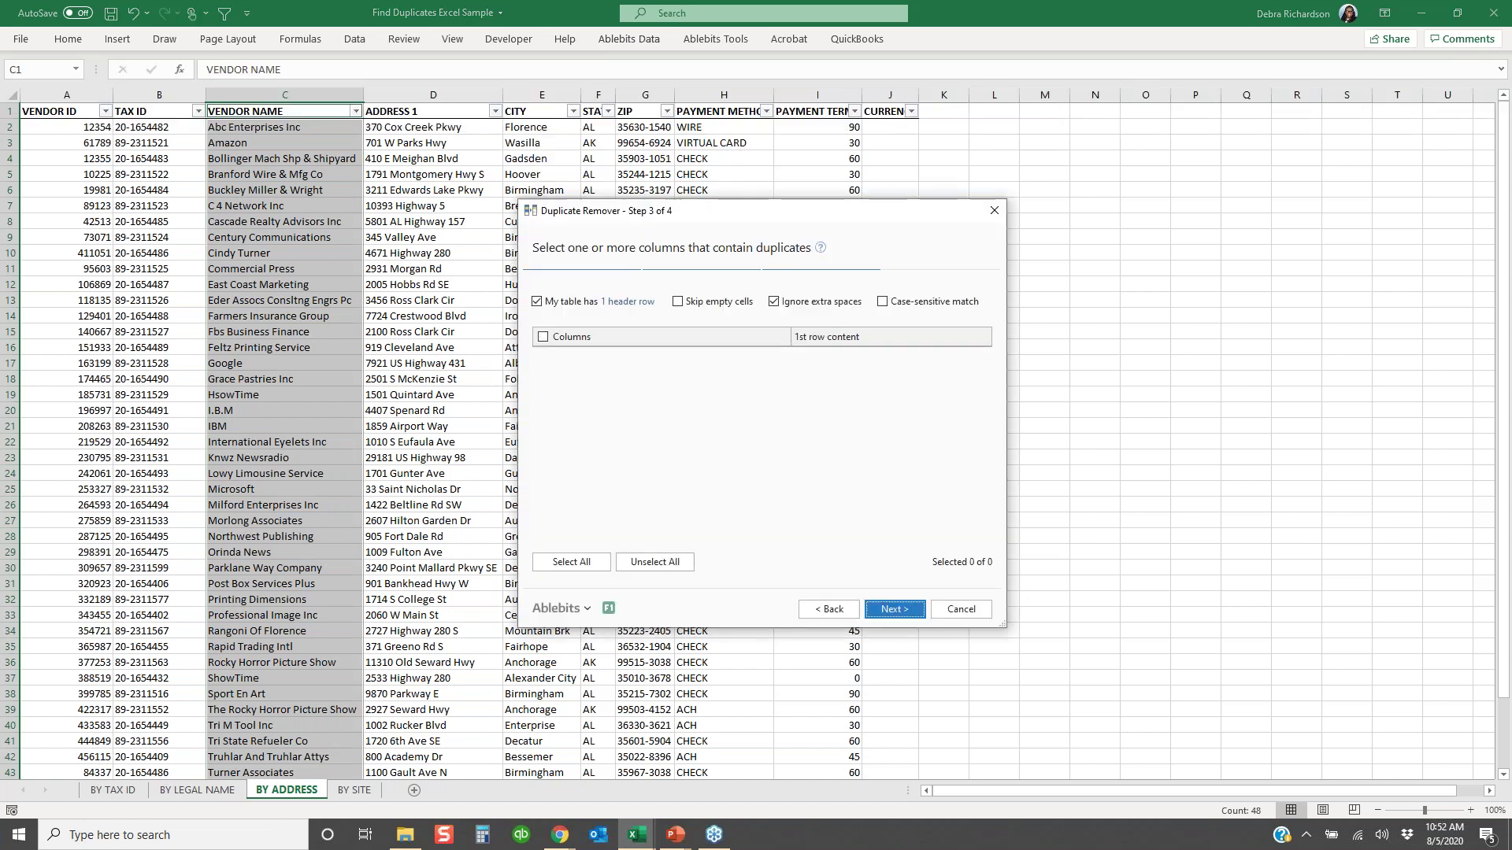
pyautogui.click(889, 609)
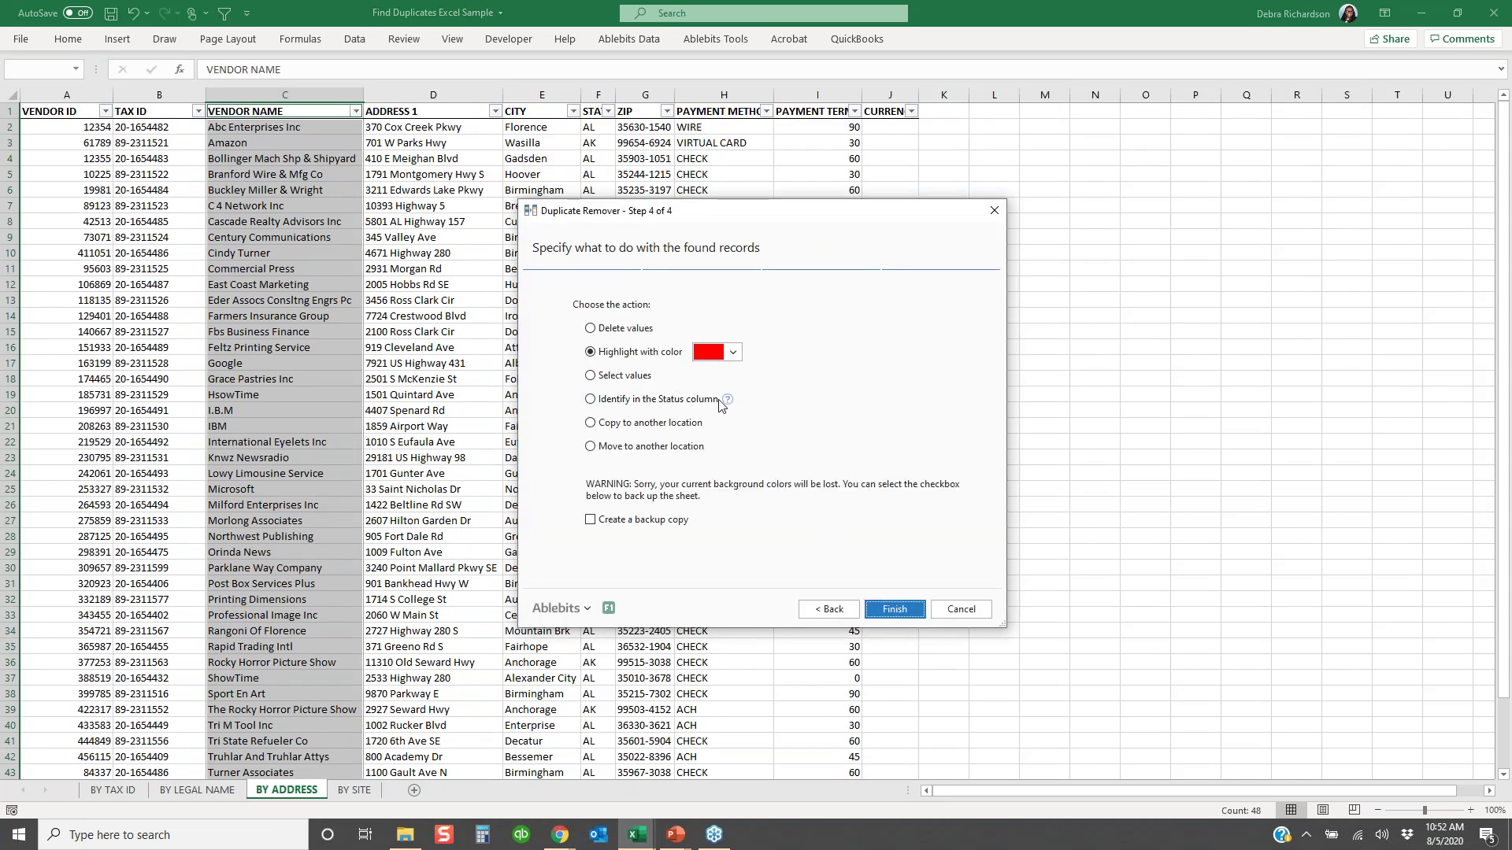
pyautogui.click(890, 611)
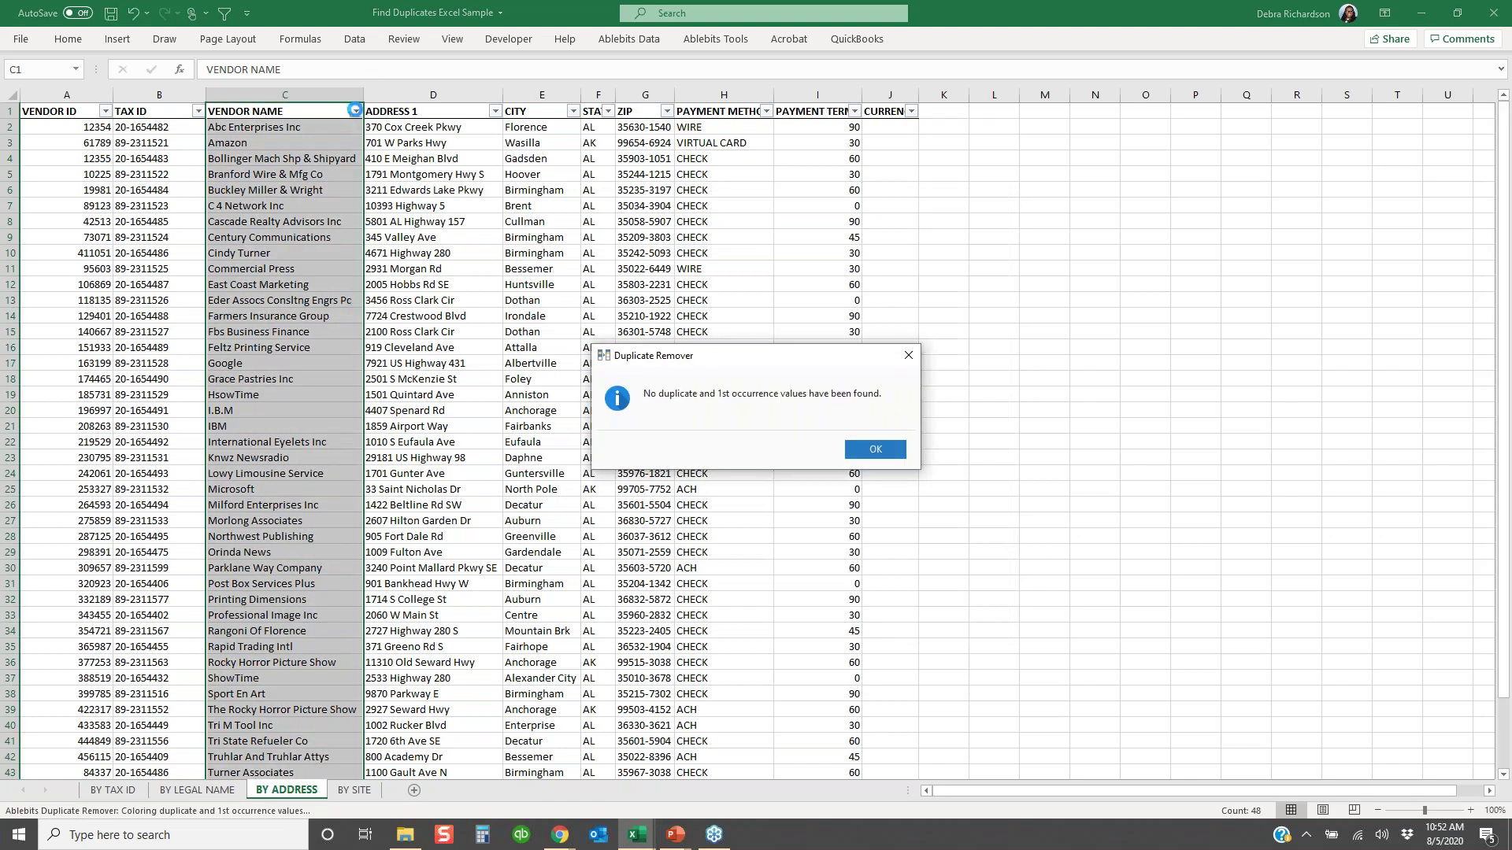
pyautogui.click(875, 450)
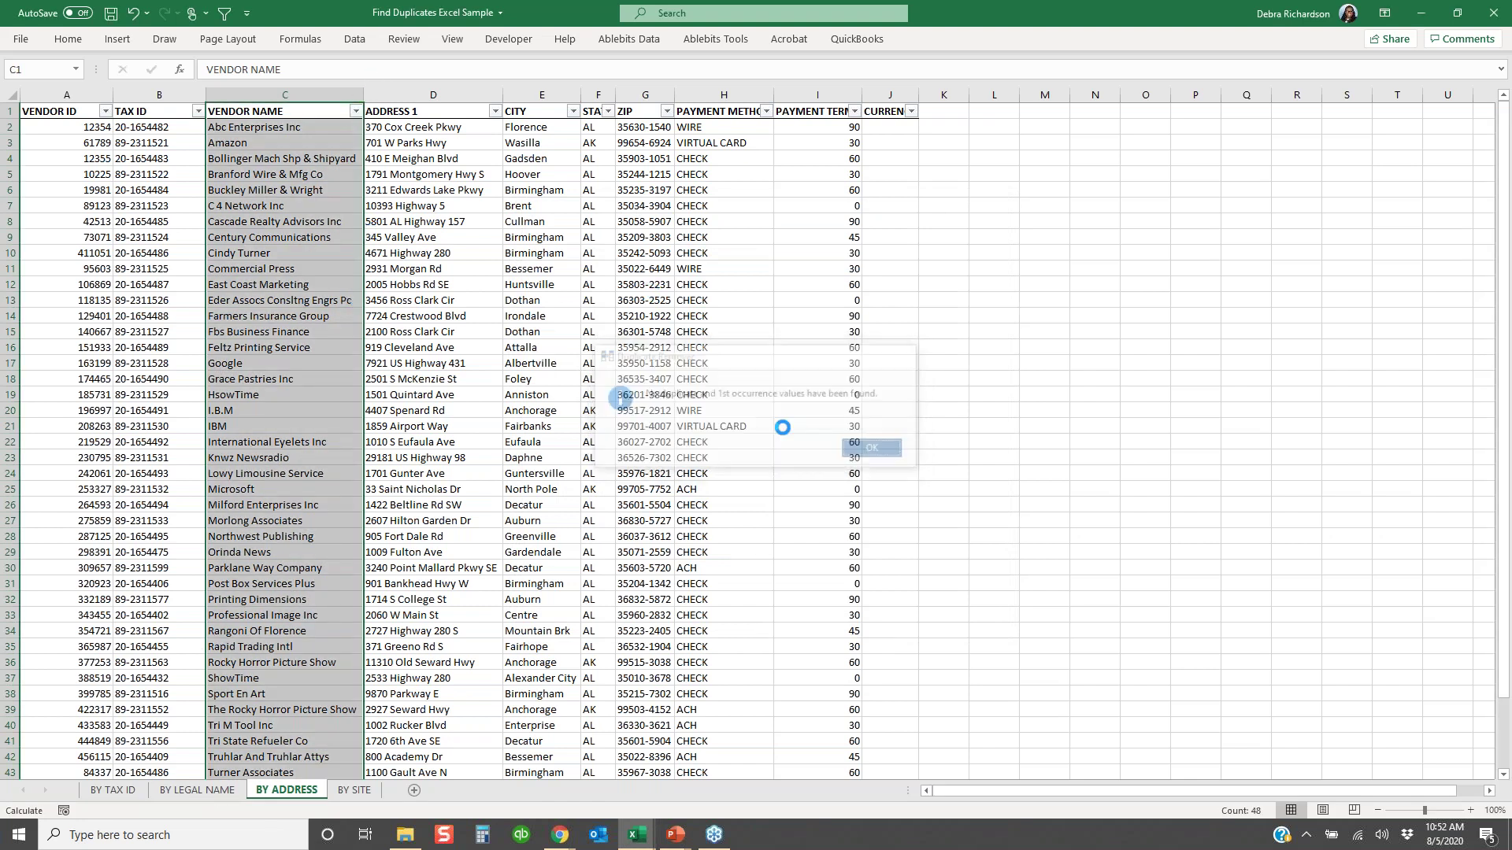
# Step: Run the same red-highlight duplicate check on the ADDRESS 1 column
pyautogui.click(413, 96)
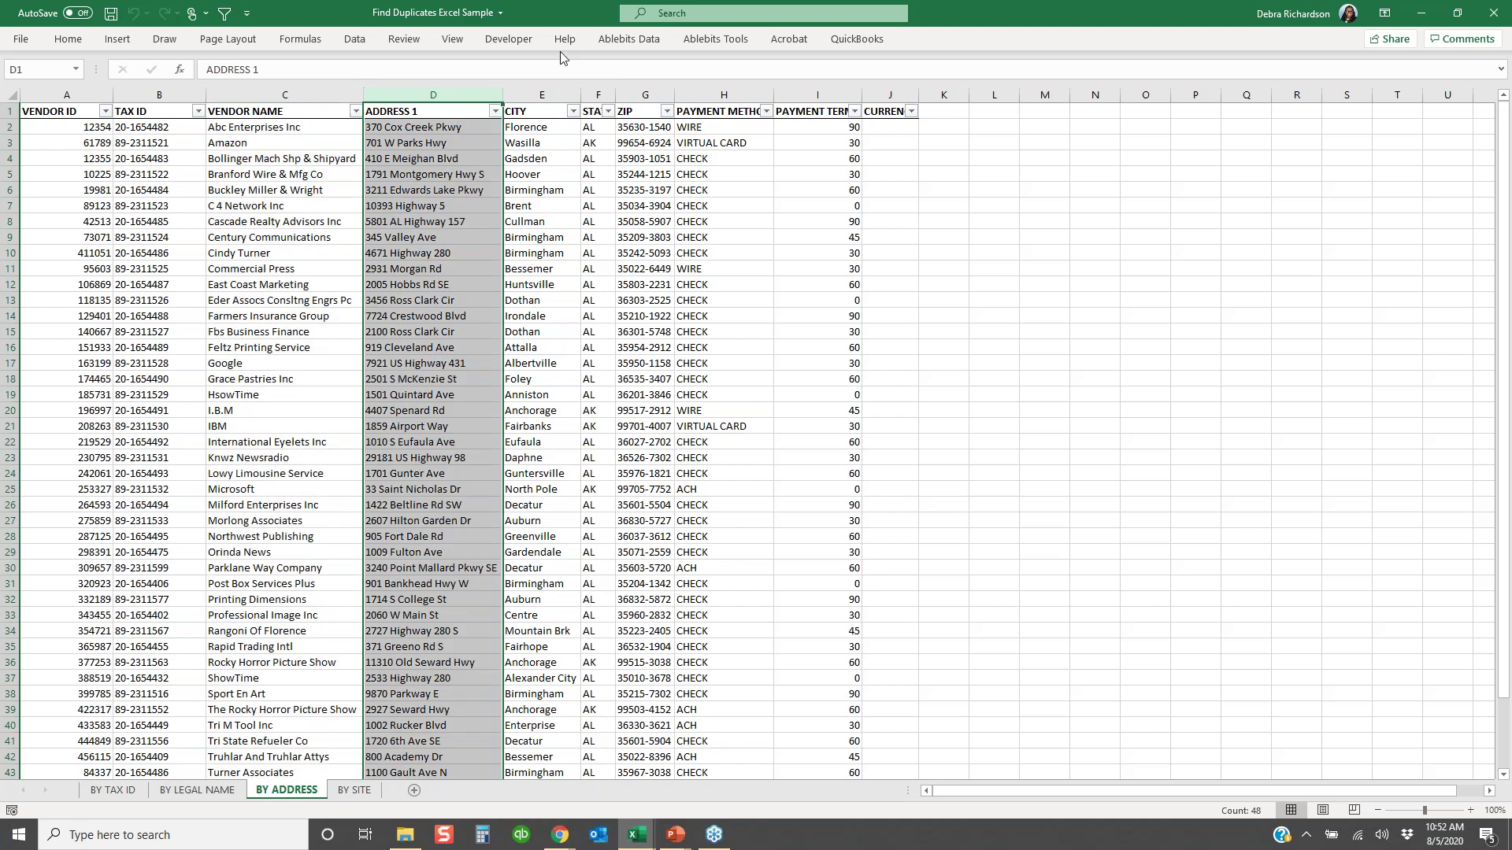
pyautogui.click(628, 40)
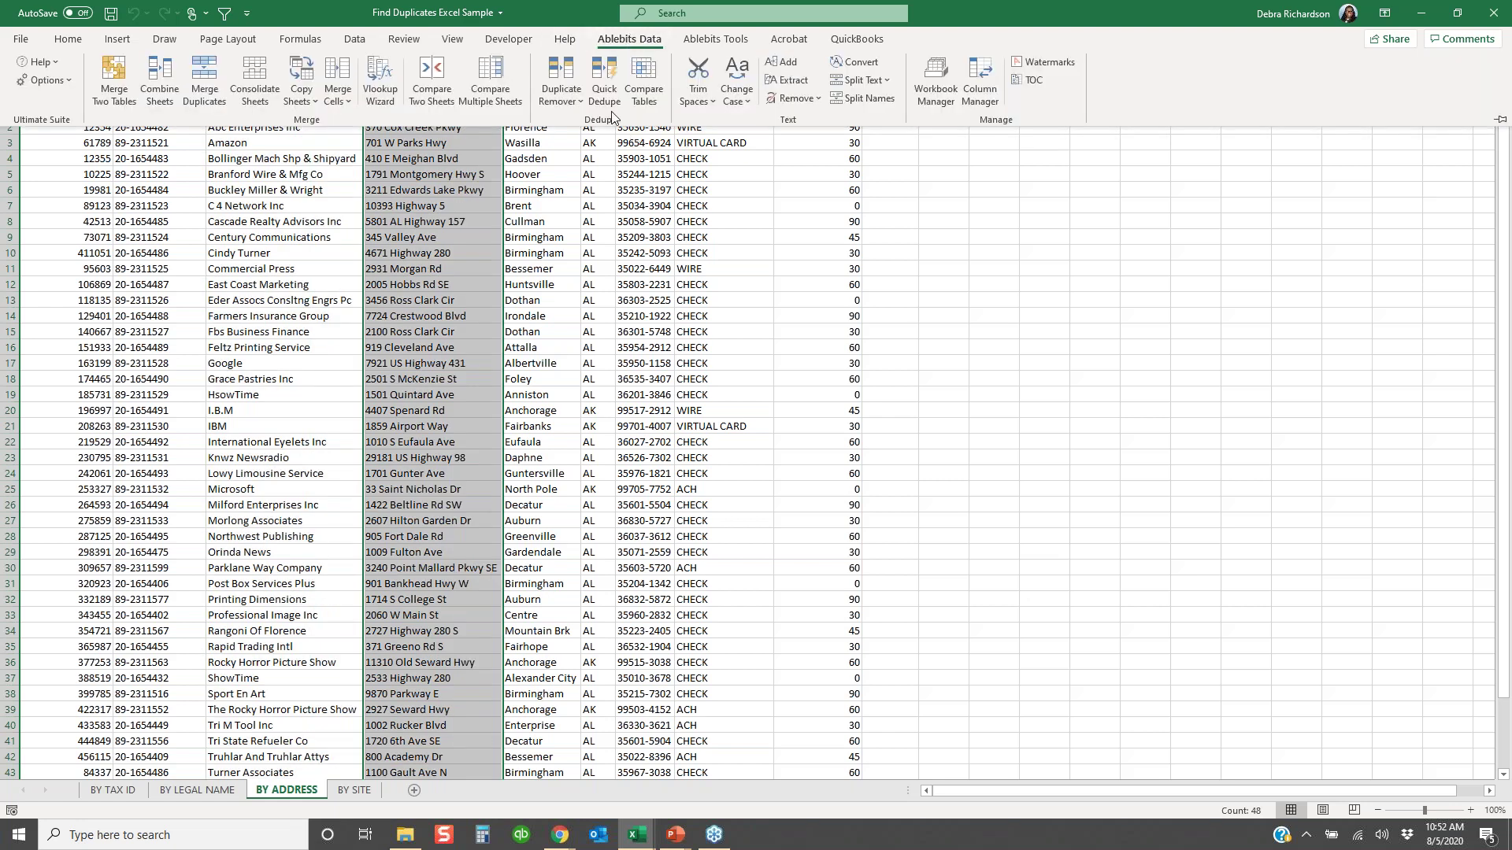
pyautogui.click(561, 83)
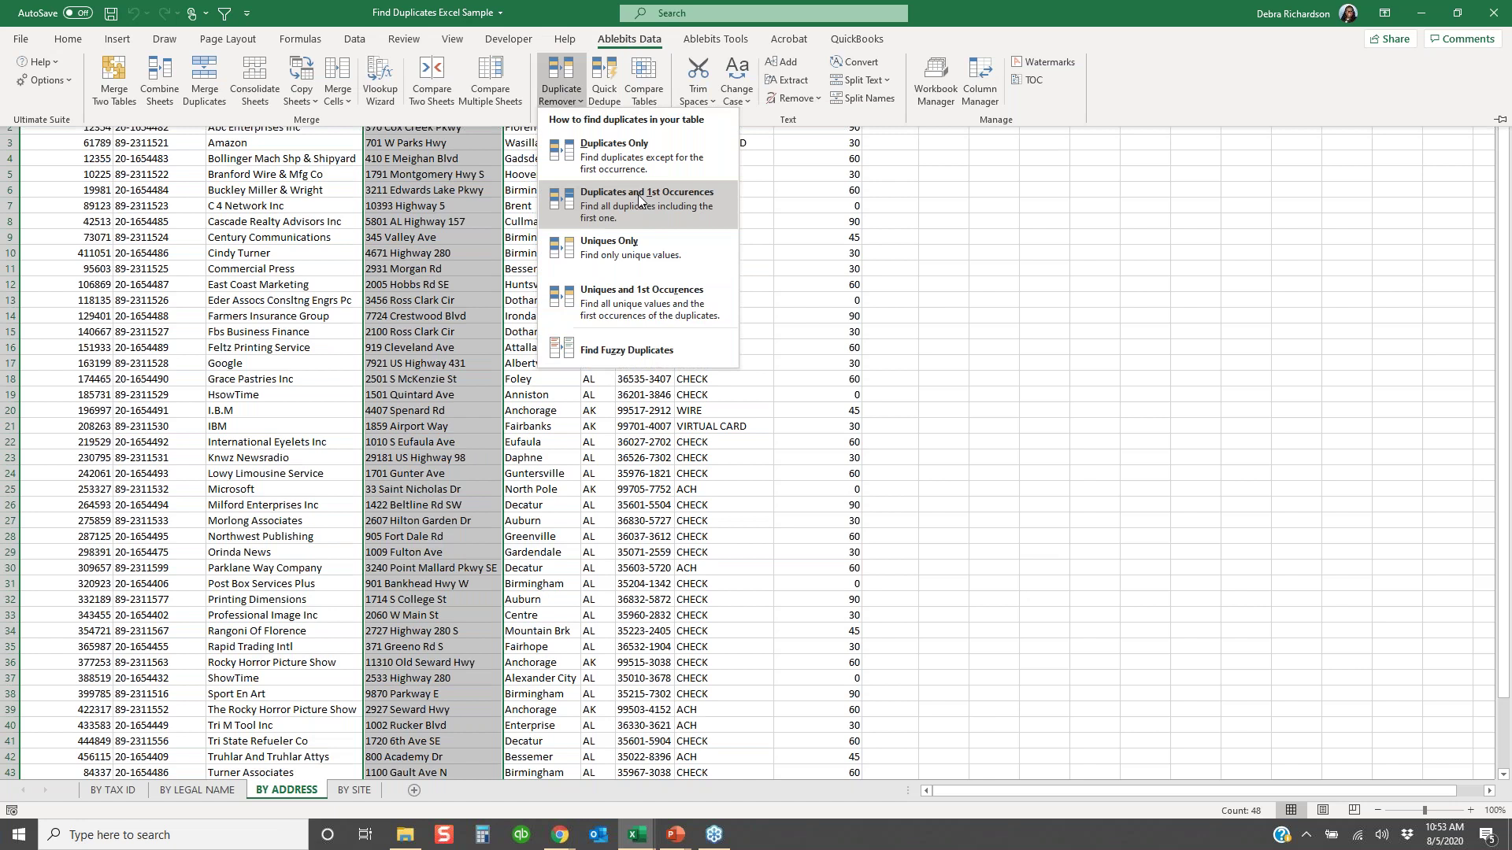
pyautogui.click(638, 195)
pyautogui.click(896, 612)
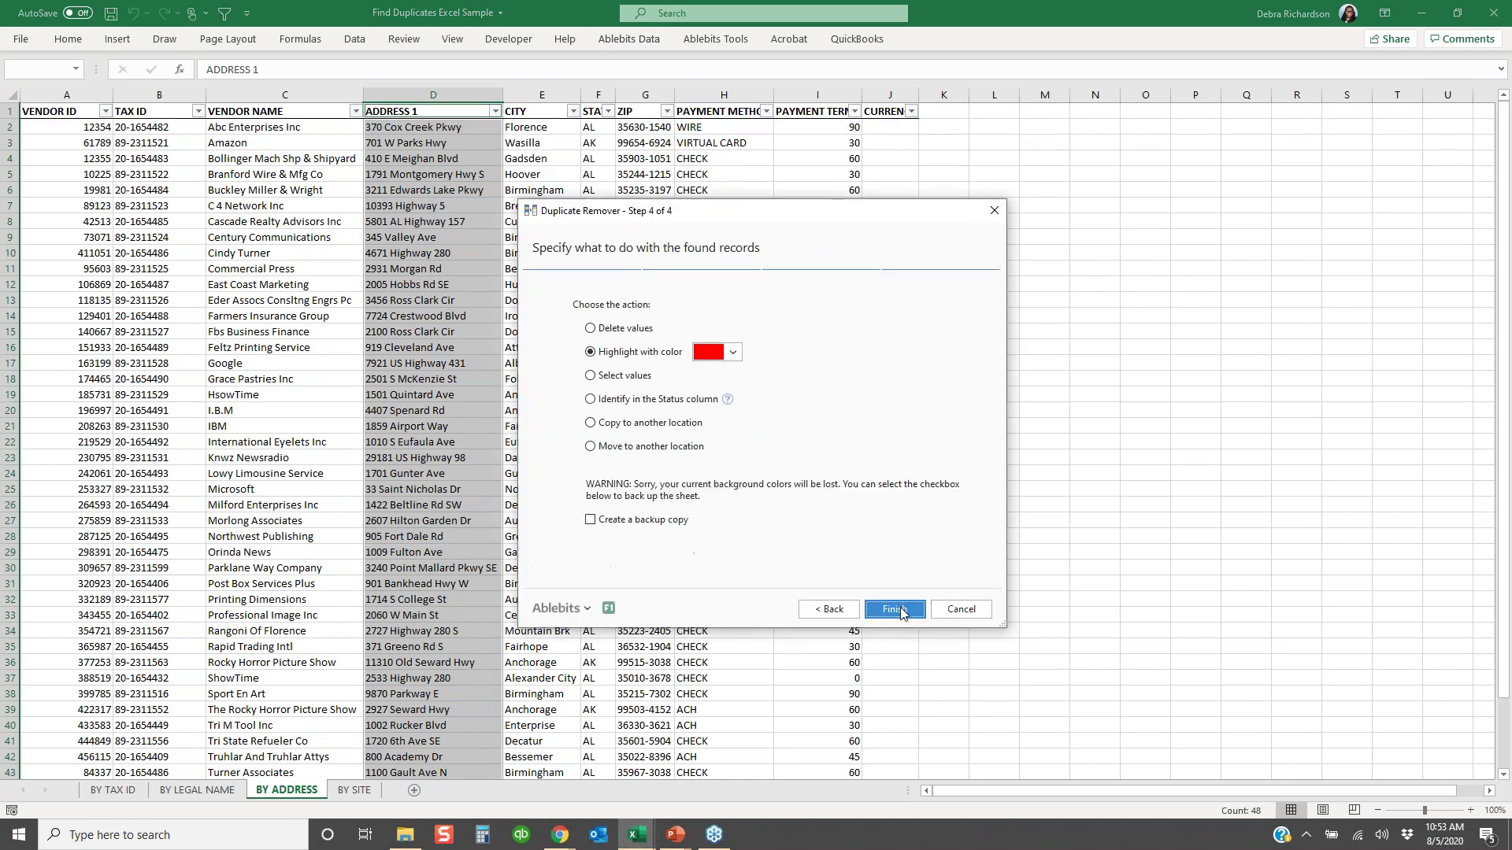
pyautogui.click(899, 611)
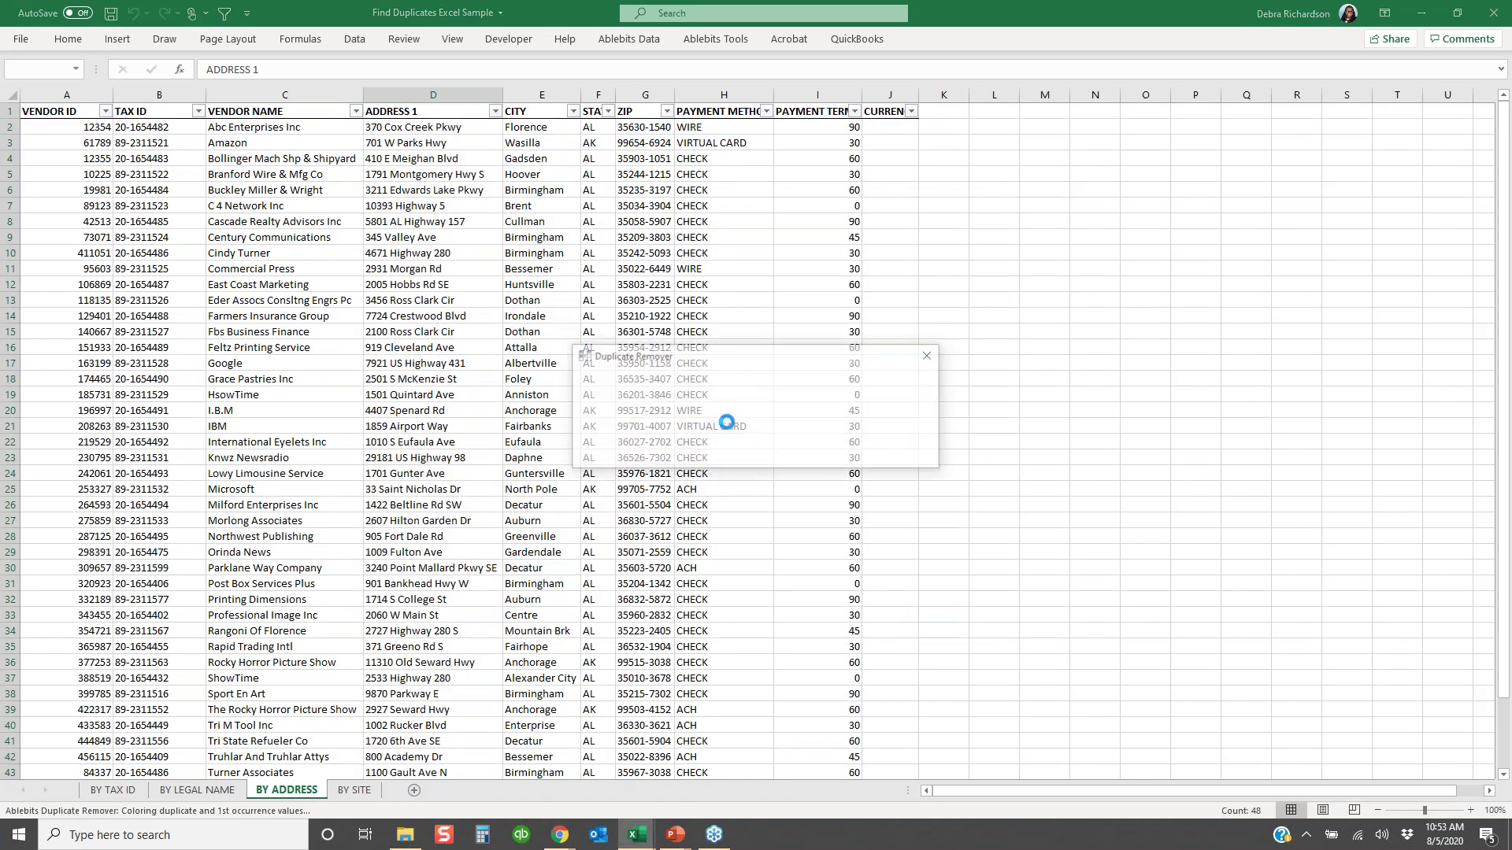
pyautogui.click(897, 449)
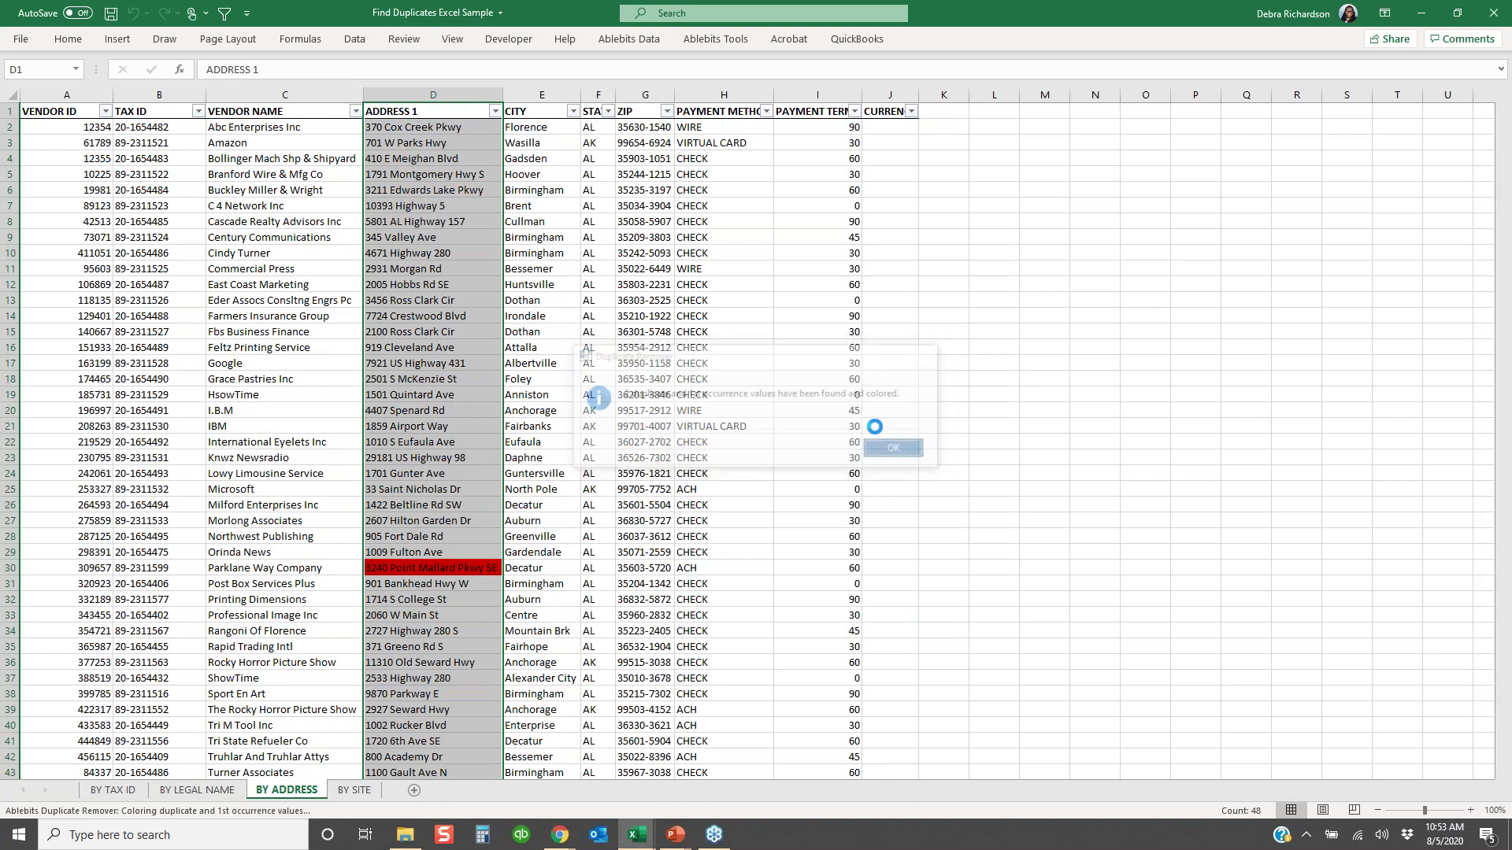
pyautogui.hotkey('alt', 'Down')
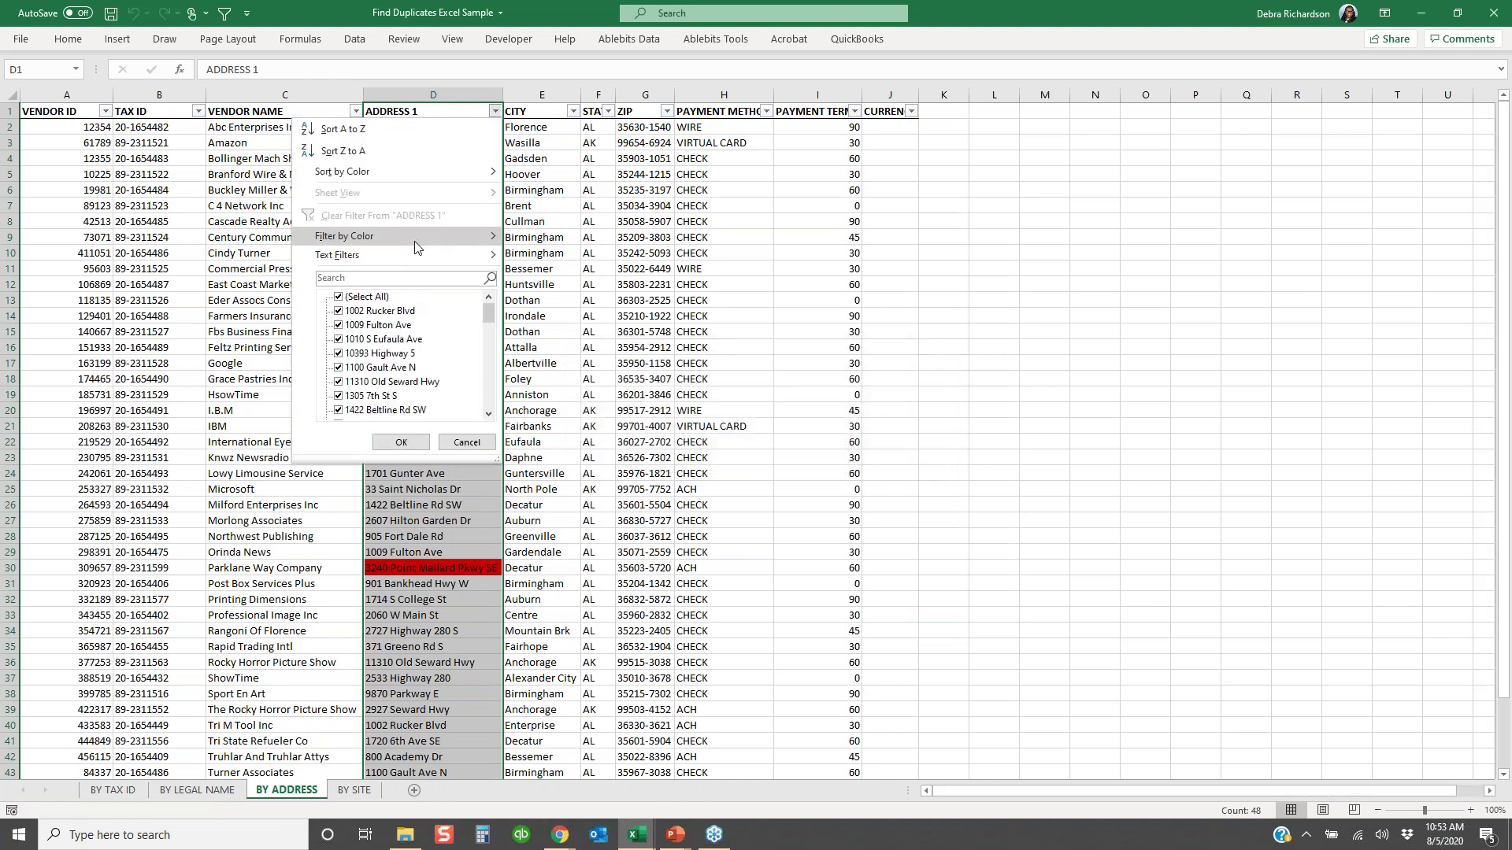
# Step: Filter ADDRESS 1 by red, compare Parklane Way and Parkway Lane Company in rows 30 and 48, then go to BY SITE
pyautogui.moveTo(417, 260)
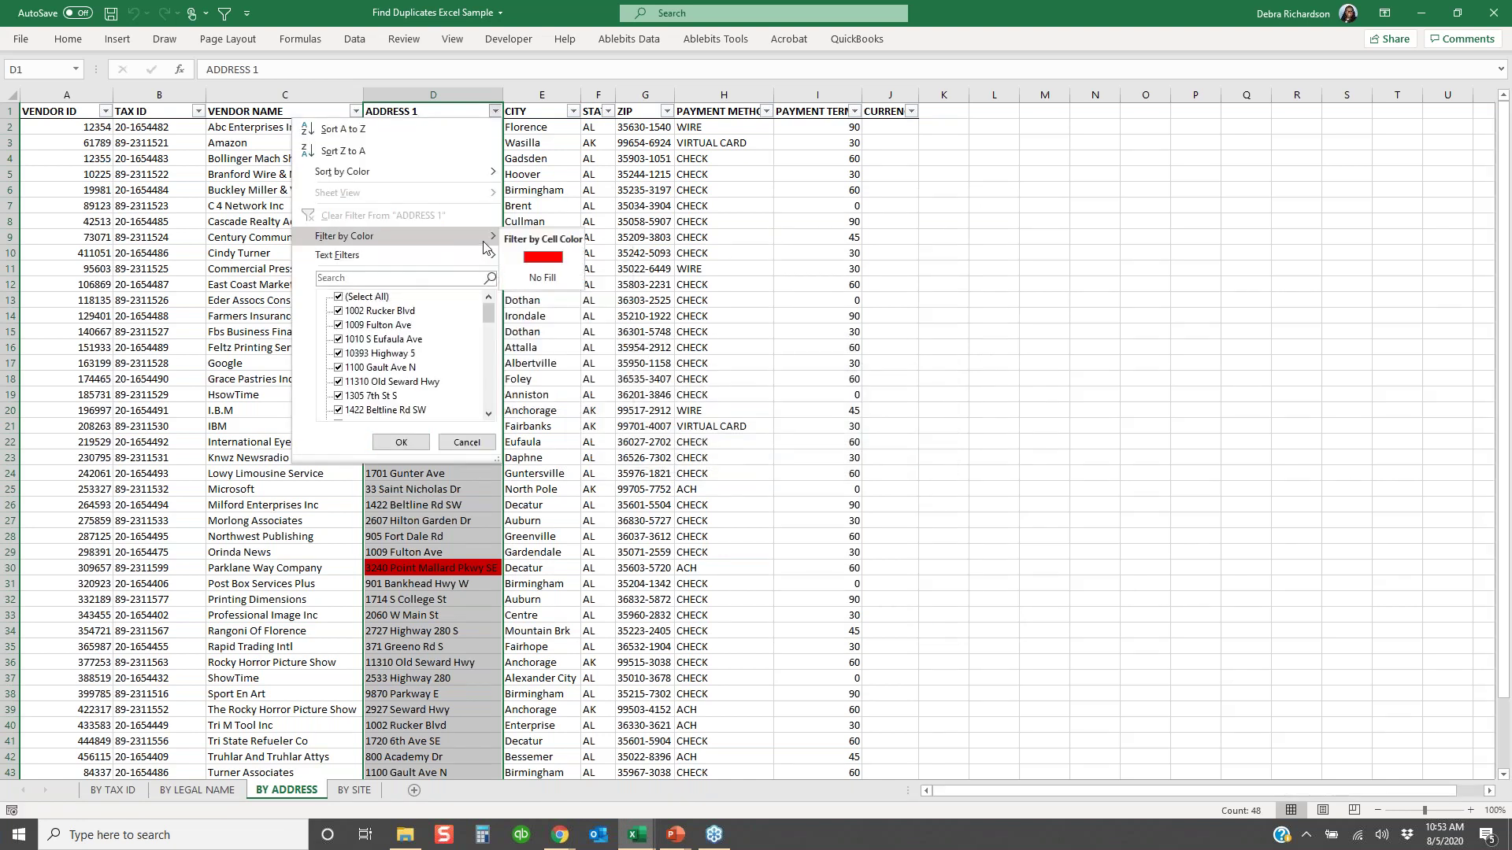
pyautogui.click(543, 256)
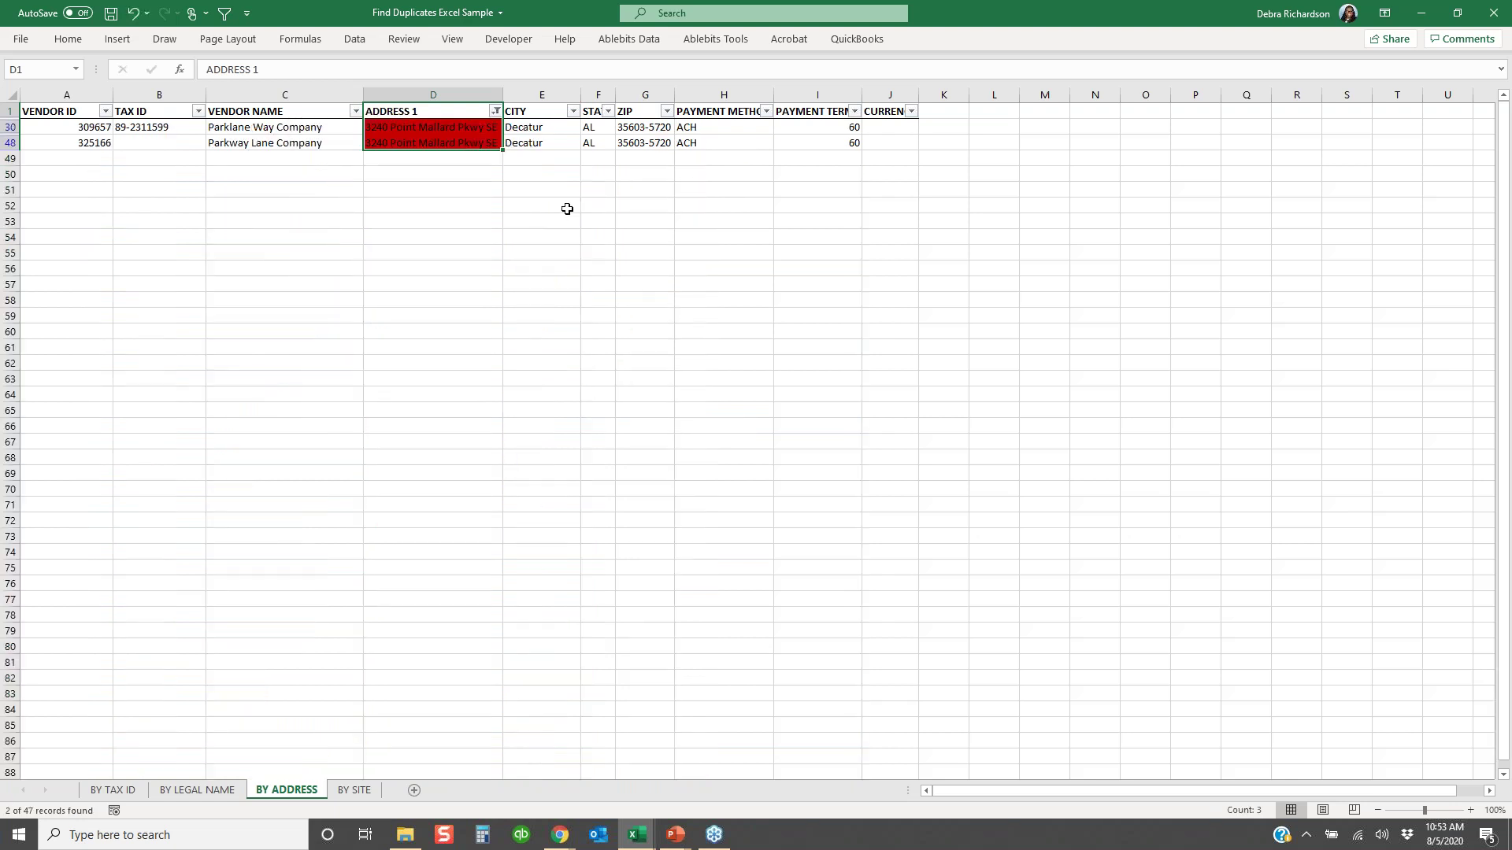
pyautogui.click(187, 130)
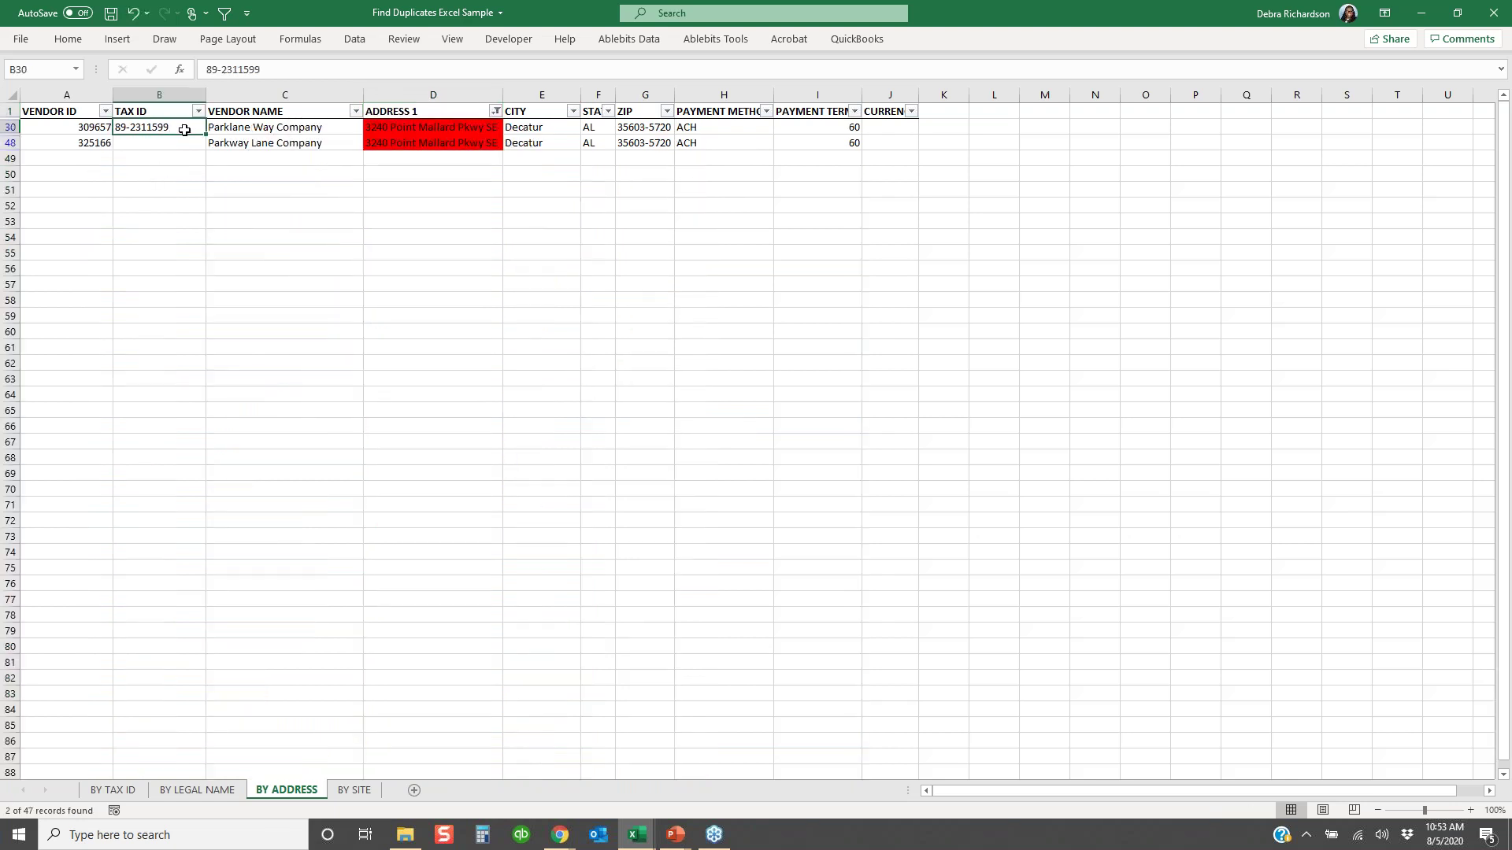
pyautogui.click(175, 142)
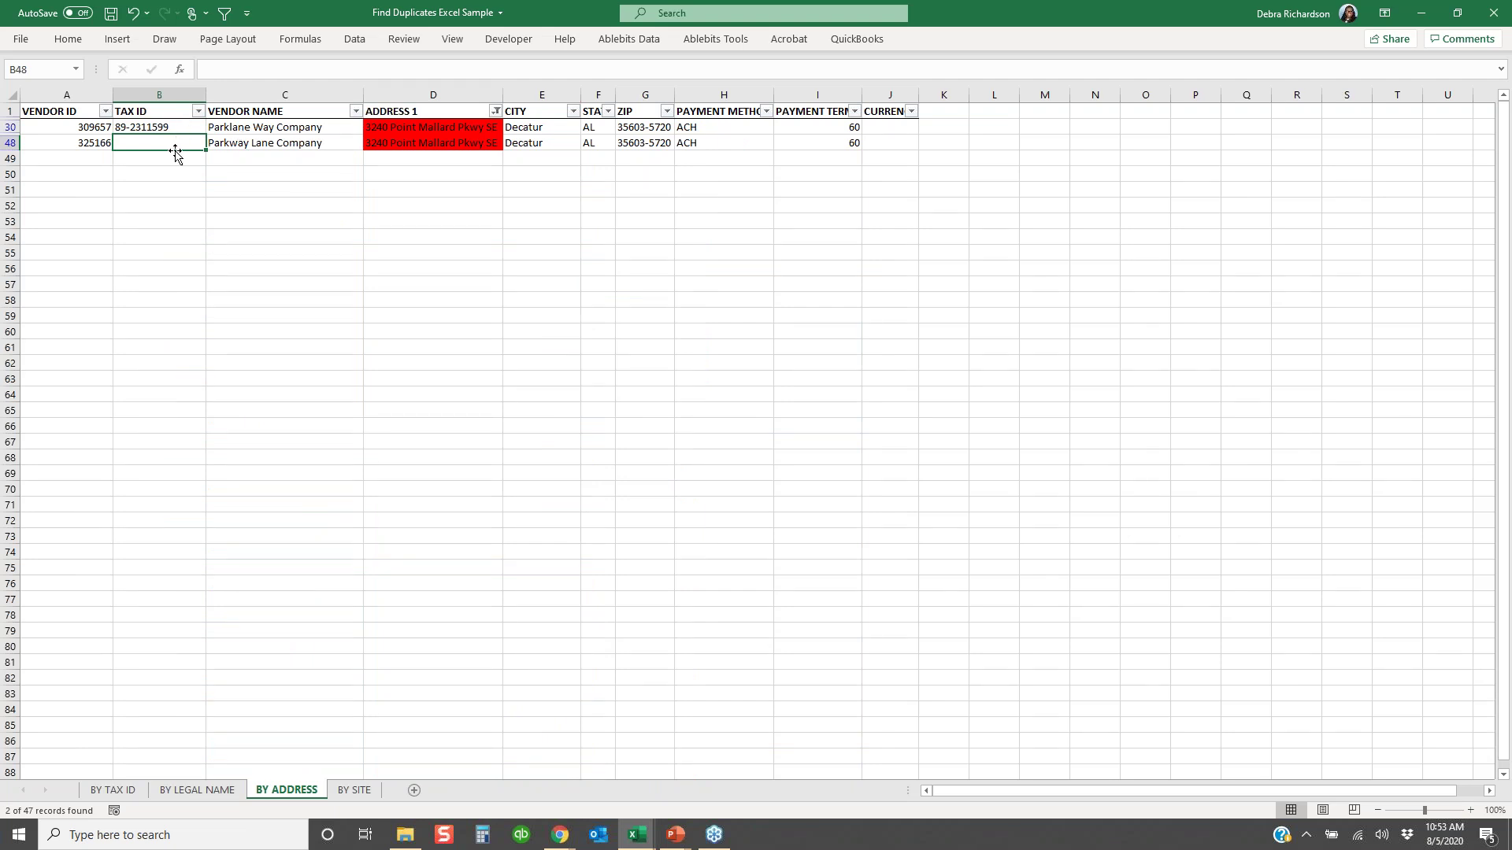
pyautogui.click(320, 129)
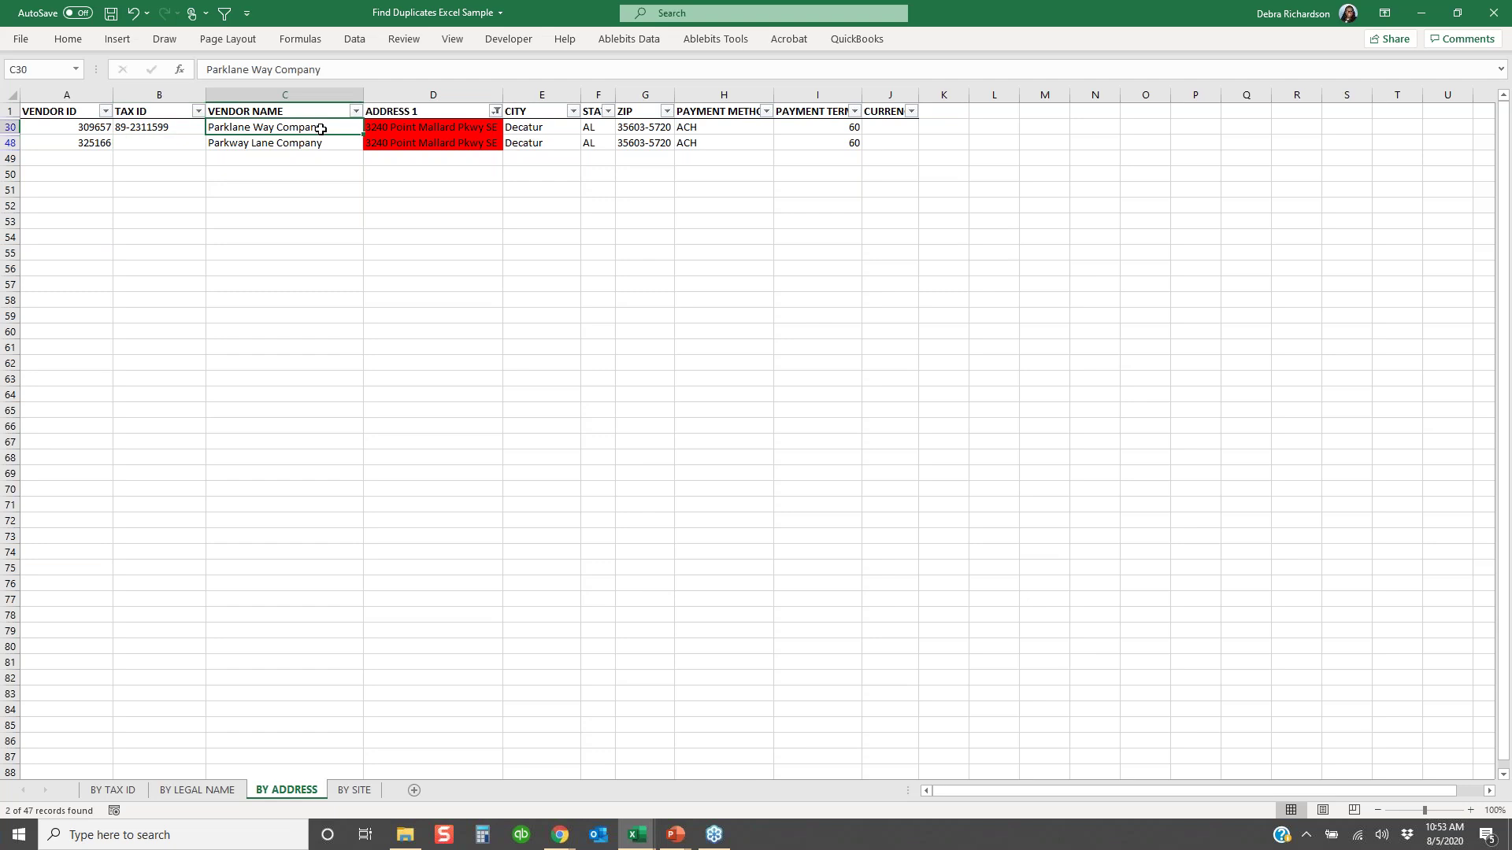
pyautogui.click(312, 142)
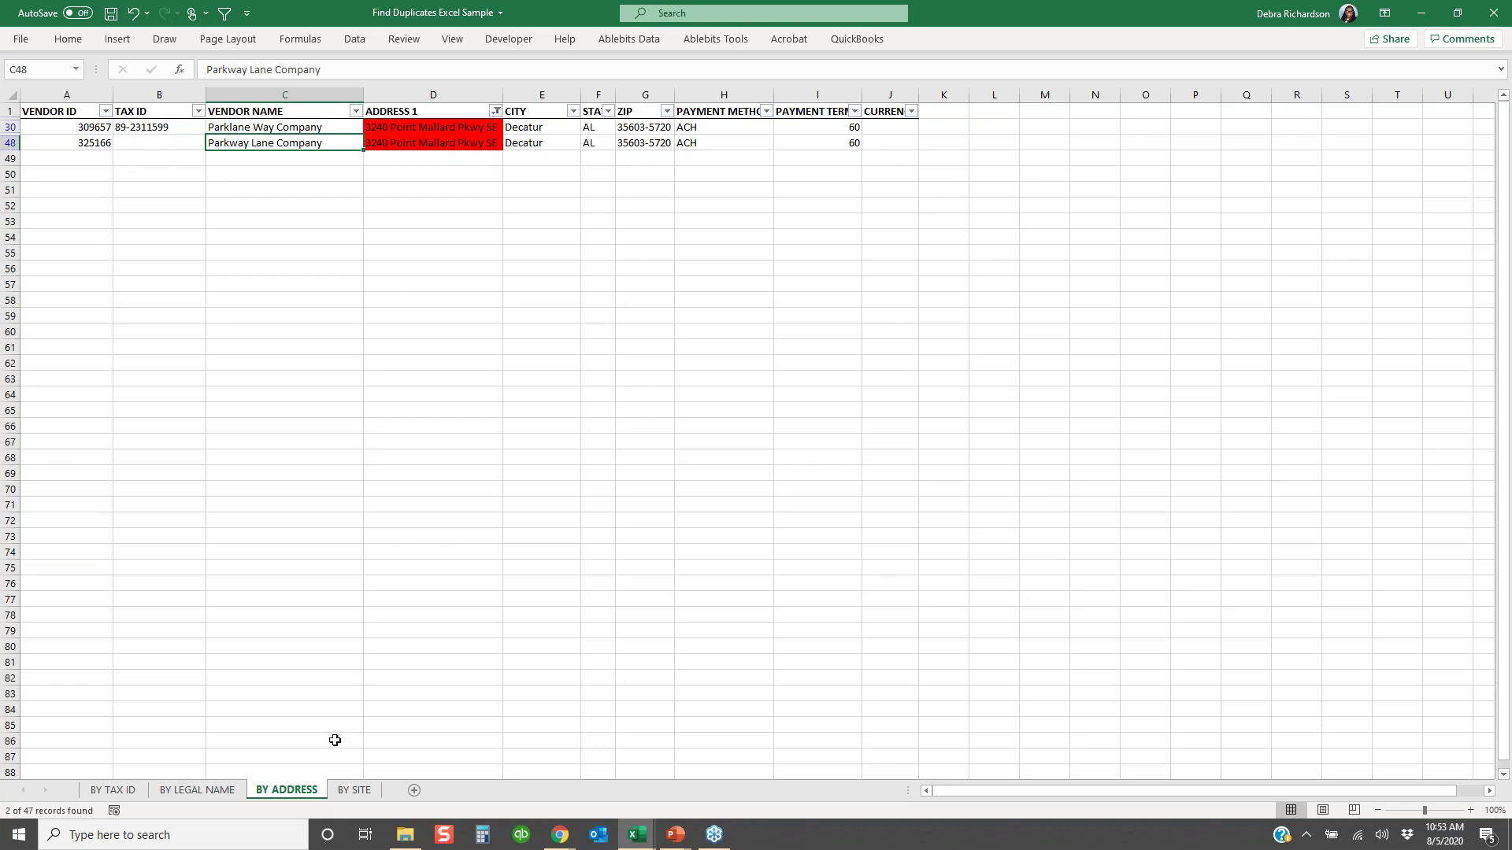
pyautogui.click(354, 789)
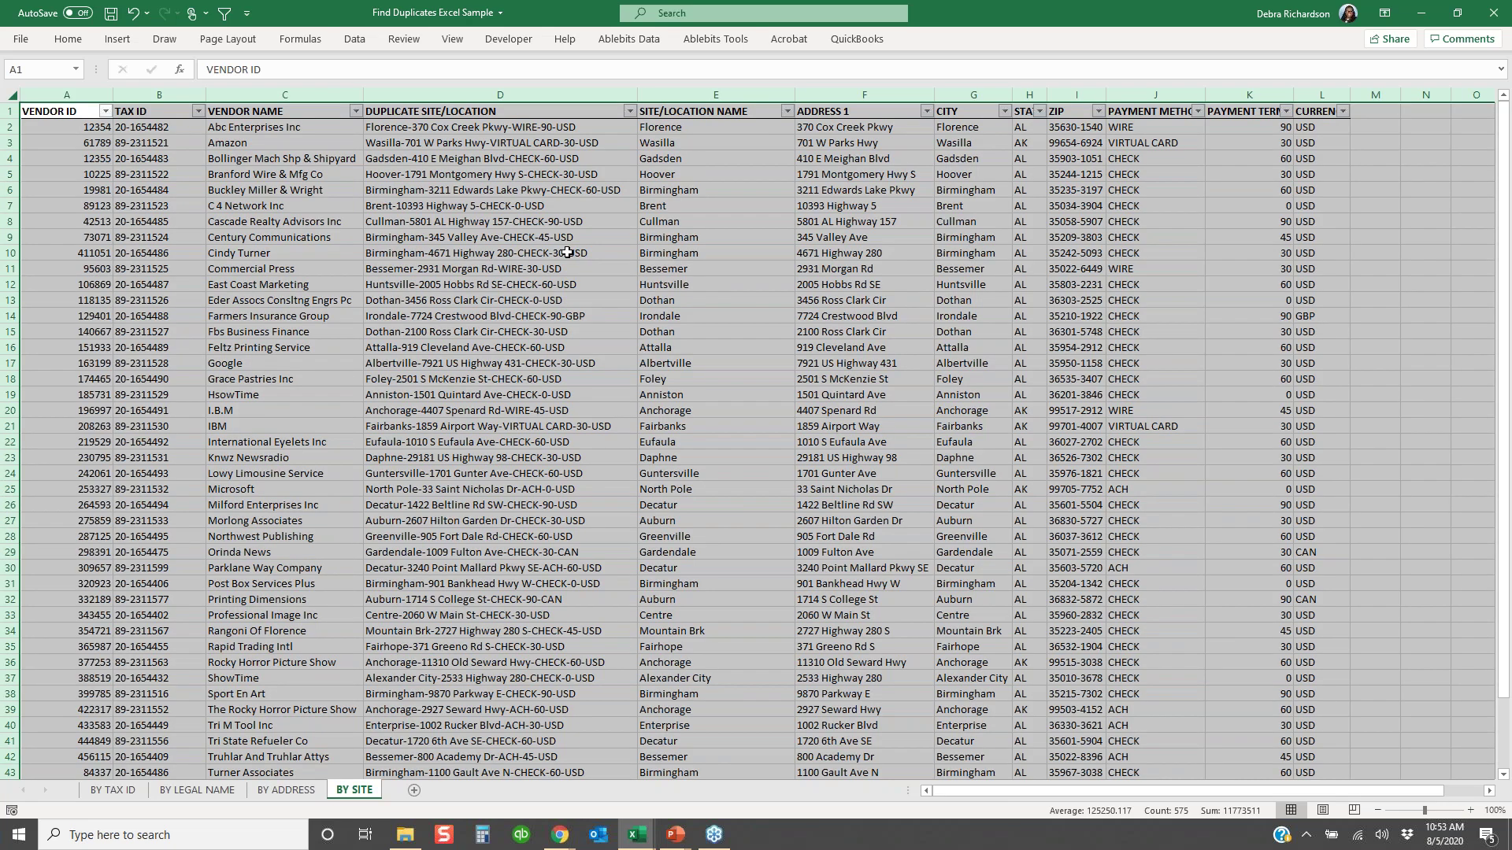
# Step: Review the site/location concatenation formula in D2 and D10 with inputs J2 and K2, then select column D
pyautogui.click(567, 252)
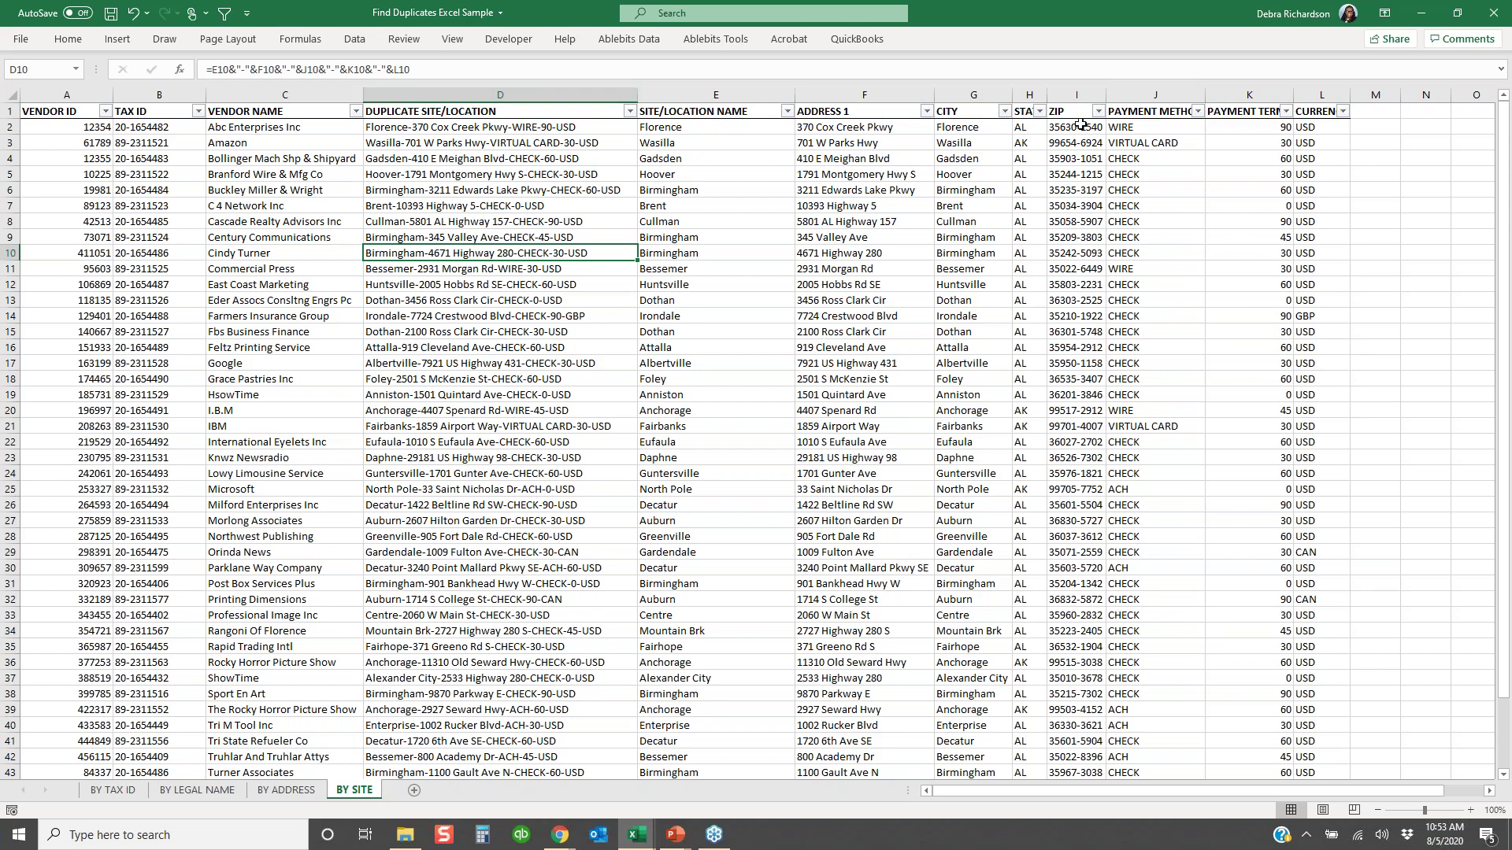
pyautogui.click(1127, 124)
pyautogui.click(1226, 128)
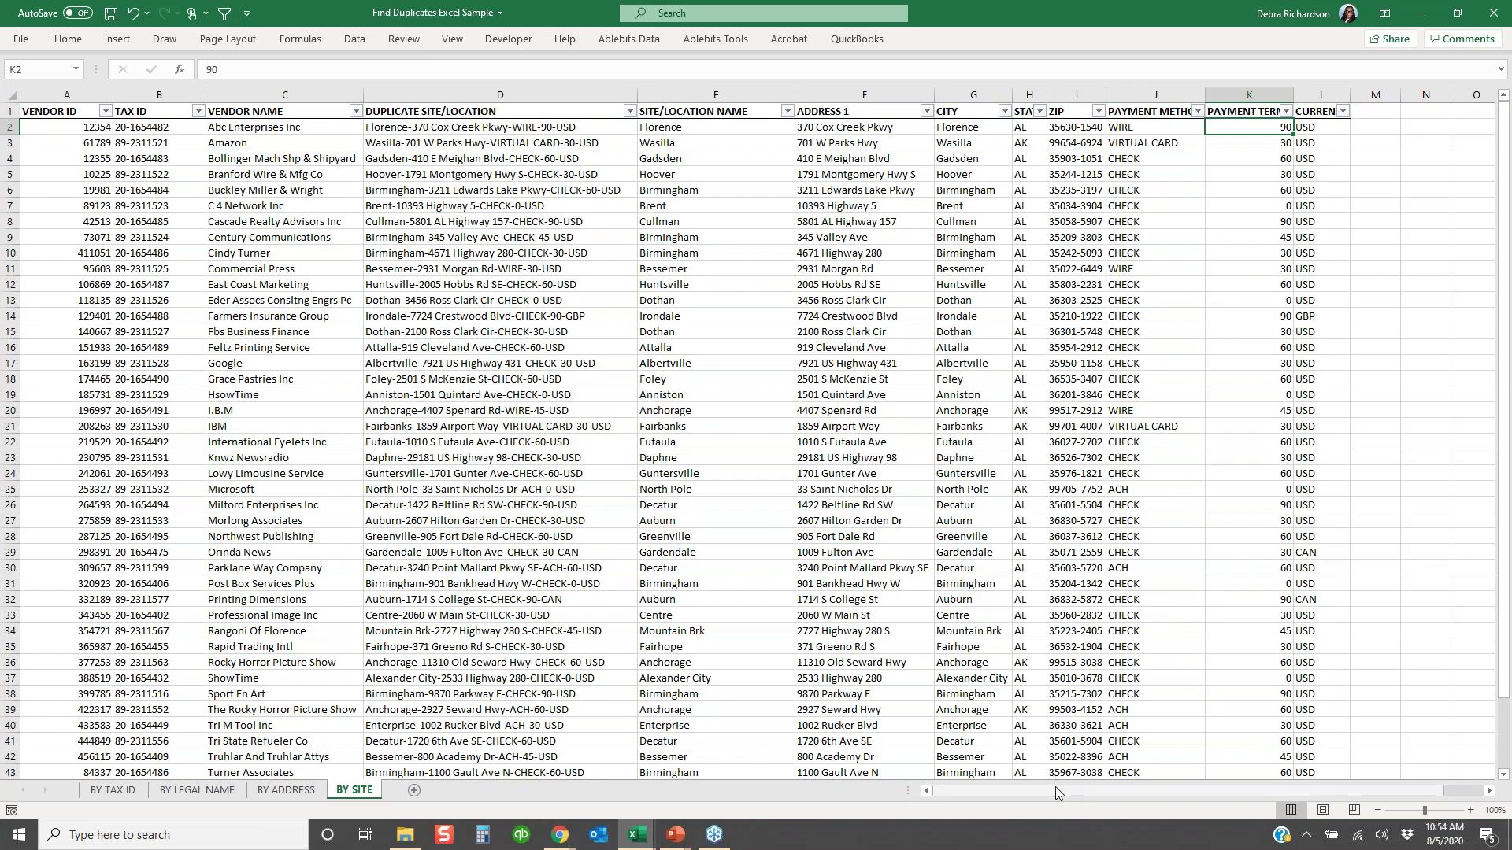
pyautogui.click(526, 128)
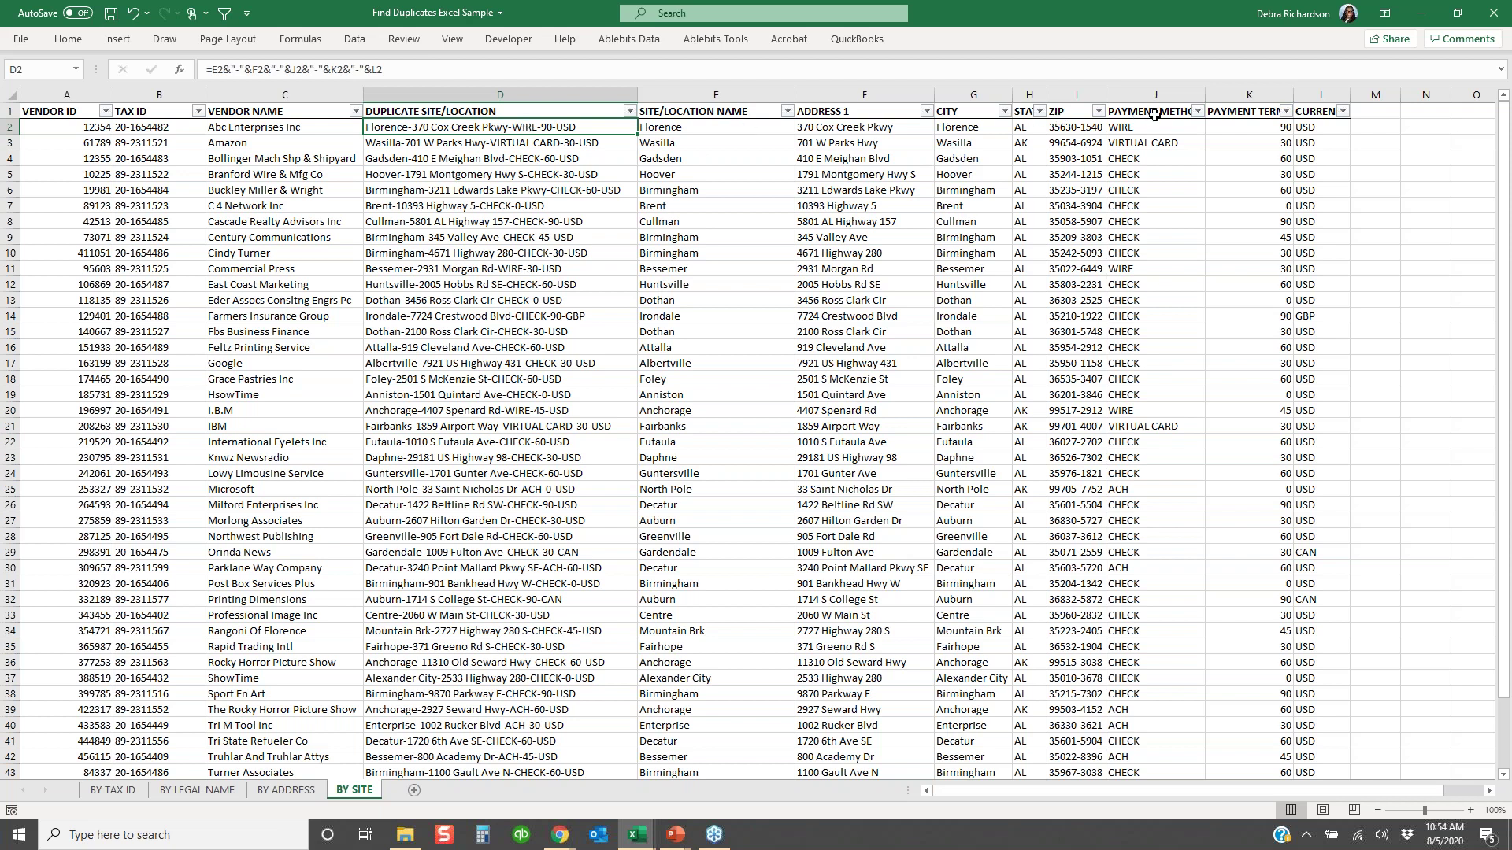
pyautogui.click(589, 87)
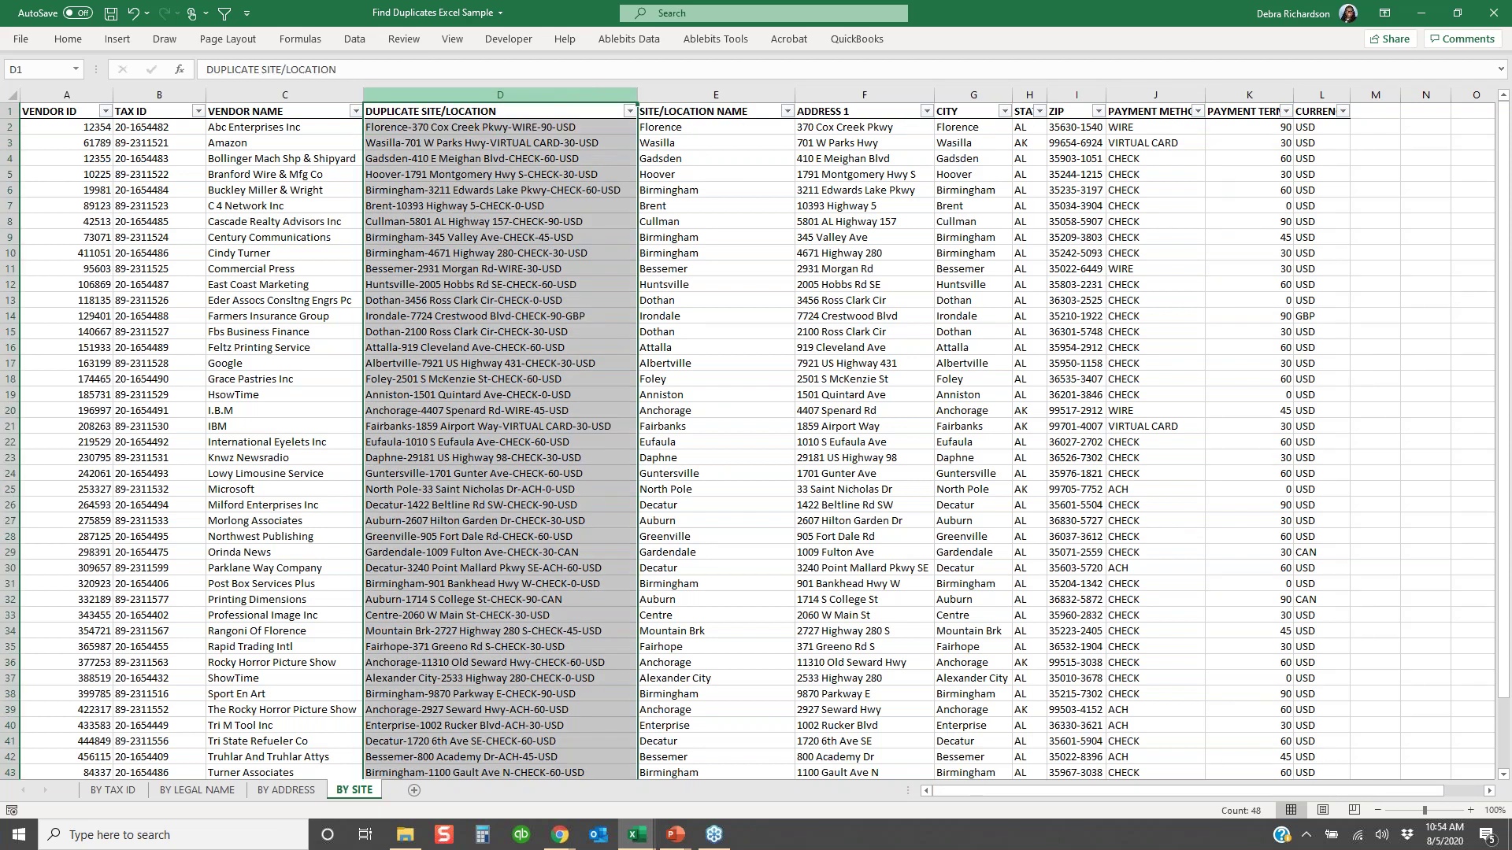
# Step: Run Duplicates and 1st Occurrences on DUPLICATE SITE/LOCATION, colouring the 2 matching keys red
pyautogui.click(720, 45)
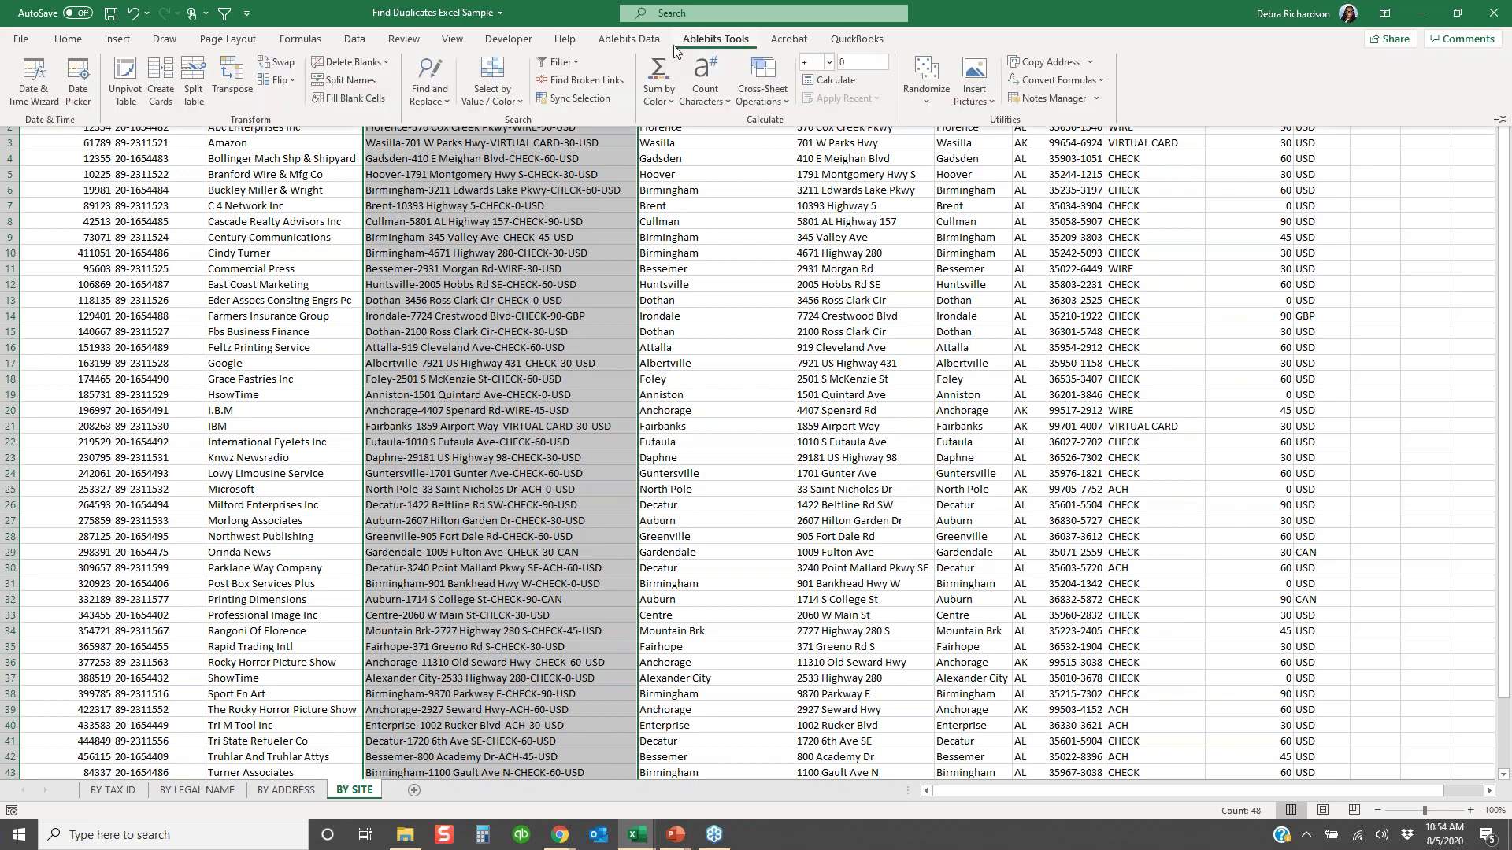
pyautogui.click(631, 41)
pyautogui.click(582, 91)
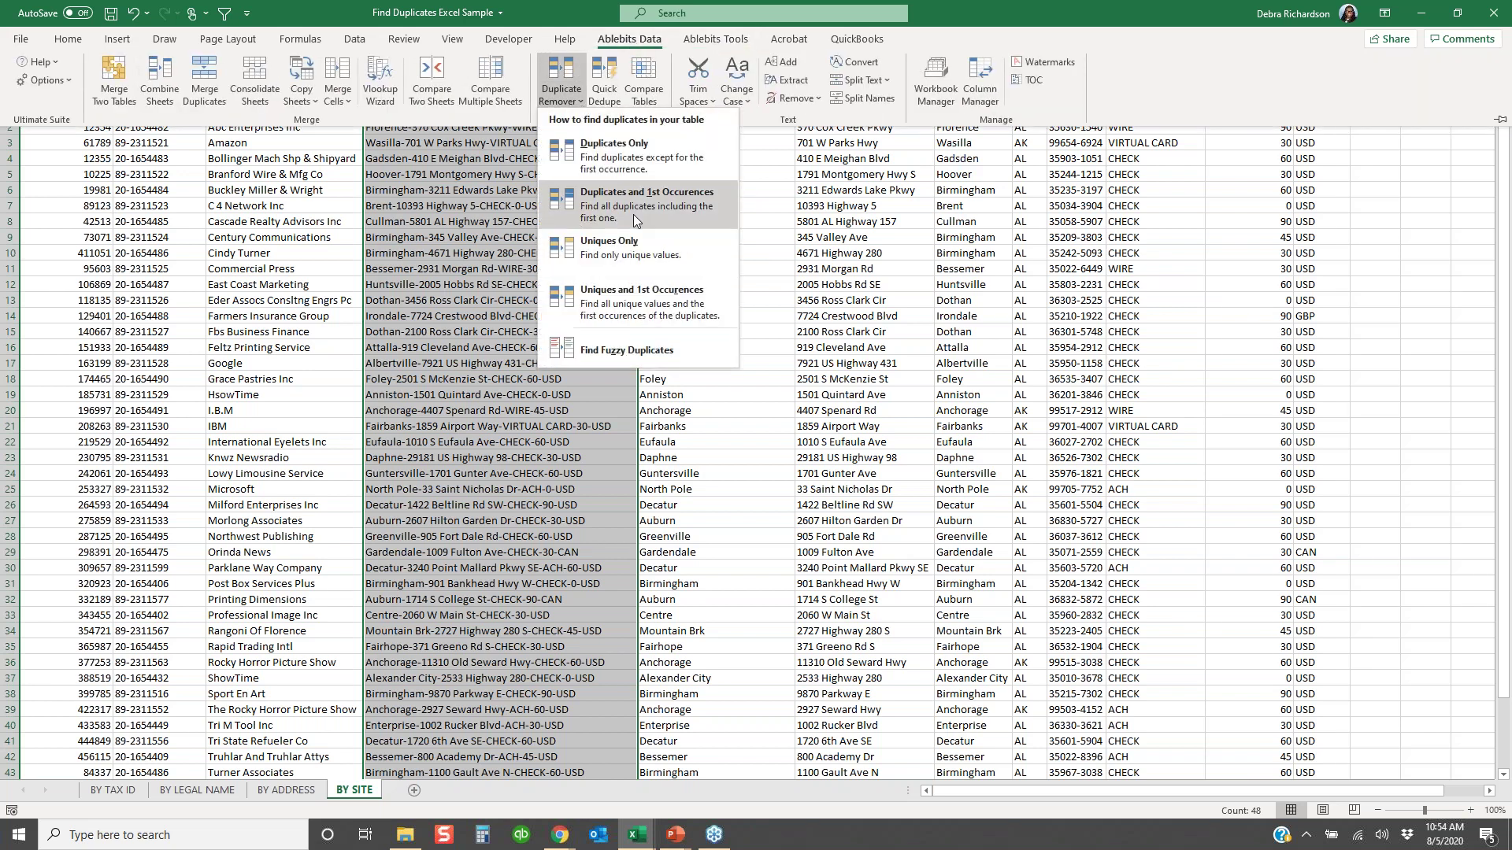
pyautogui.click(633, 214)
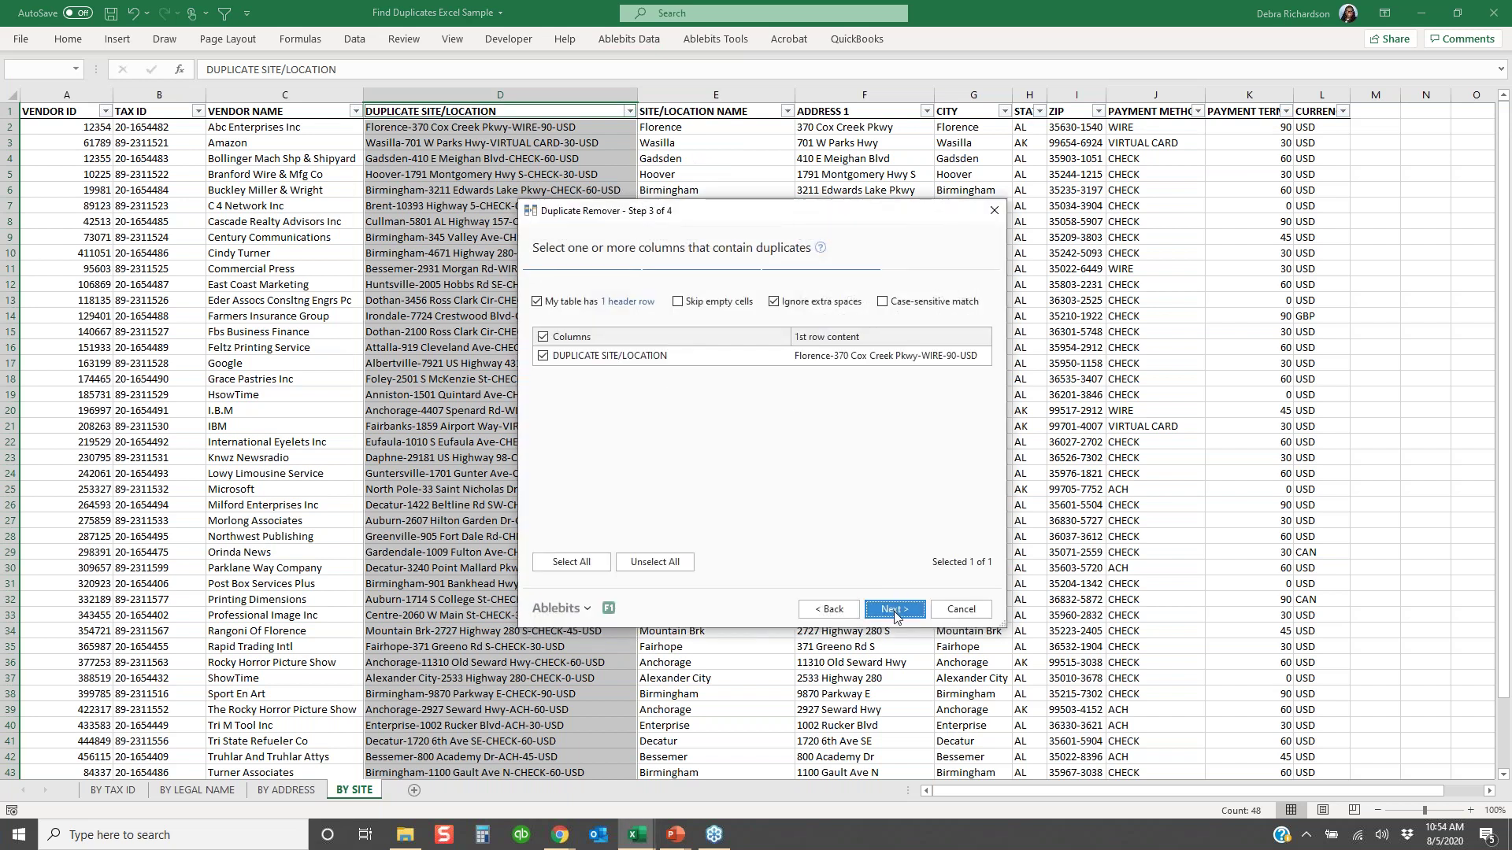
pyautogui.click(890, 609)
pyautogui.click(895, 609)
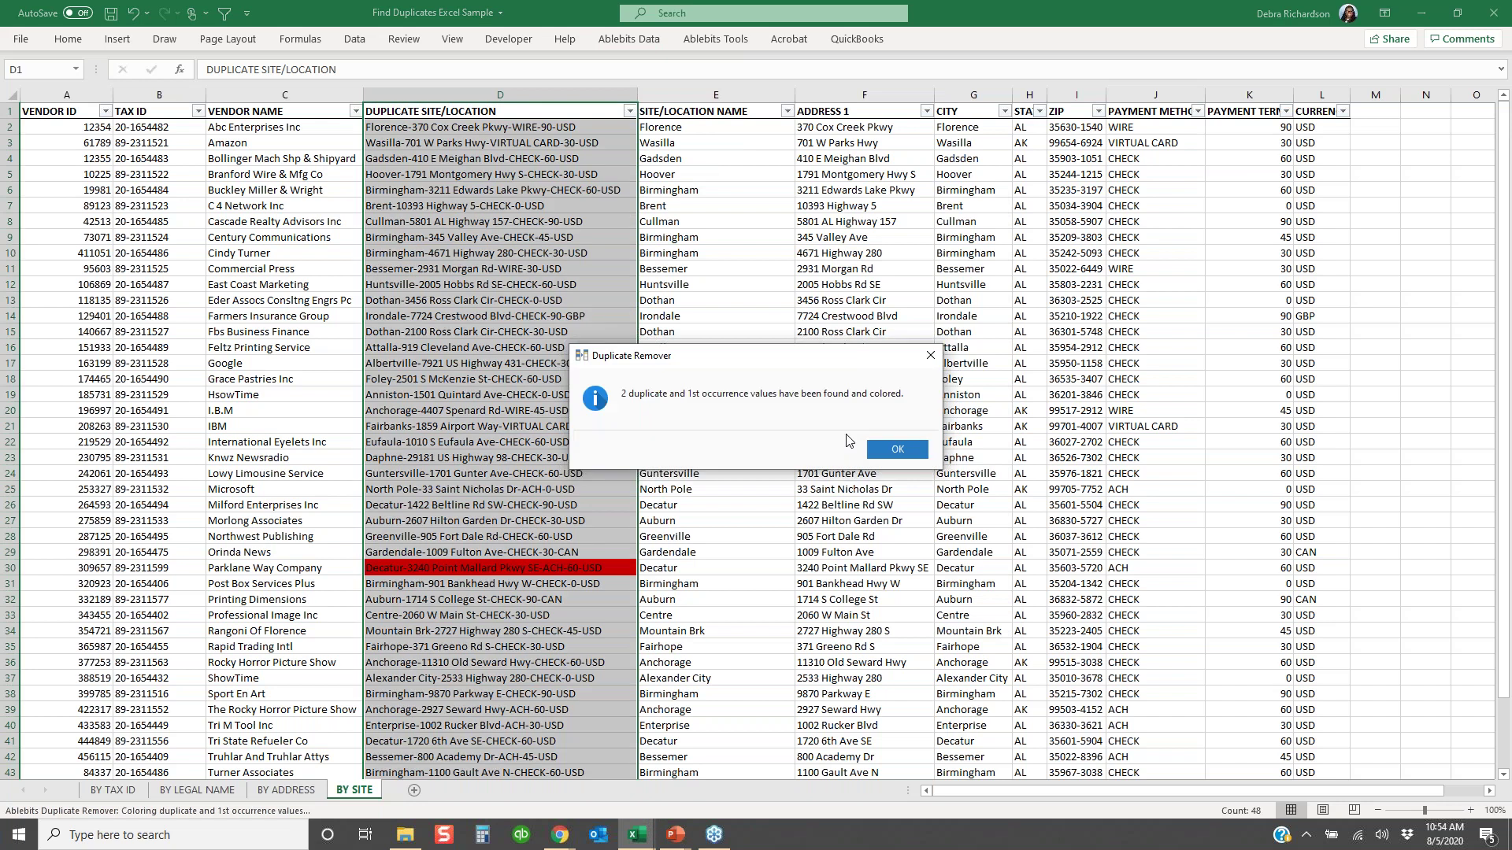
pyautogui.click(897, 449)
pyautogui.click(629, 111)
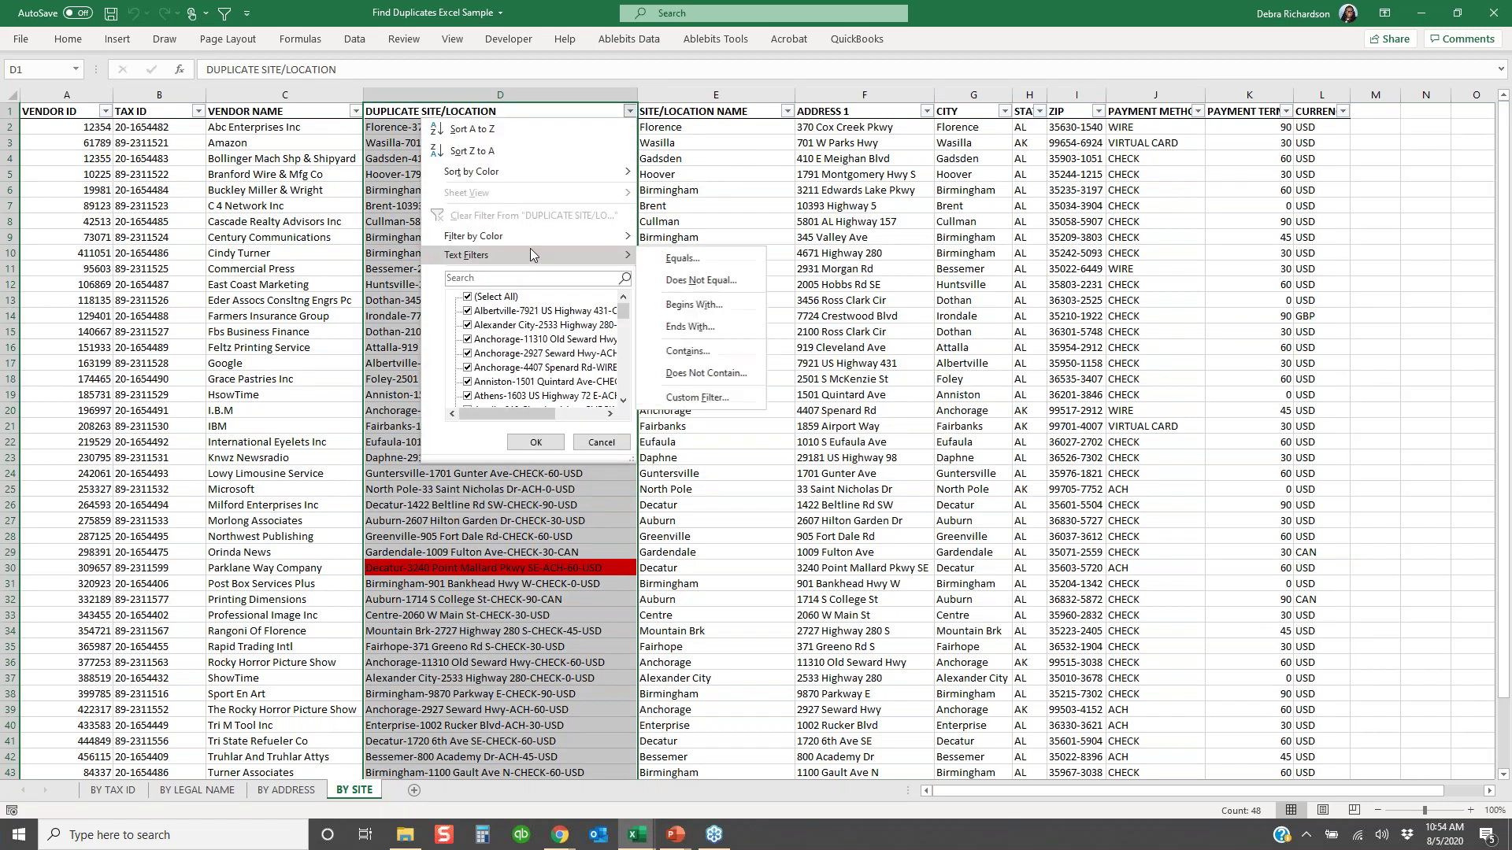
# Step: Filter DUPLICATE SITE/LOCATION by red to show only rows 30 and 48
pyautogui.moveTo(551, 238)
pyautogui.click(683, 258)
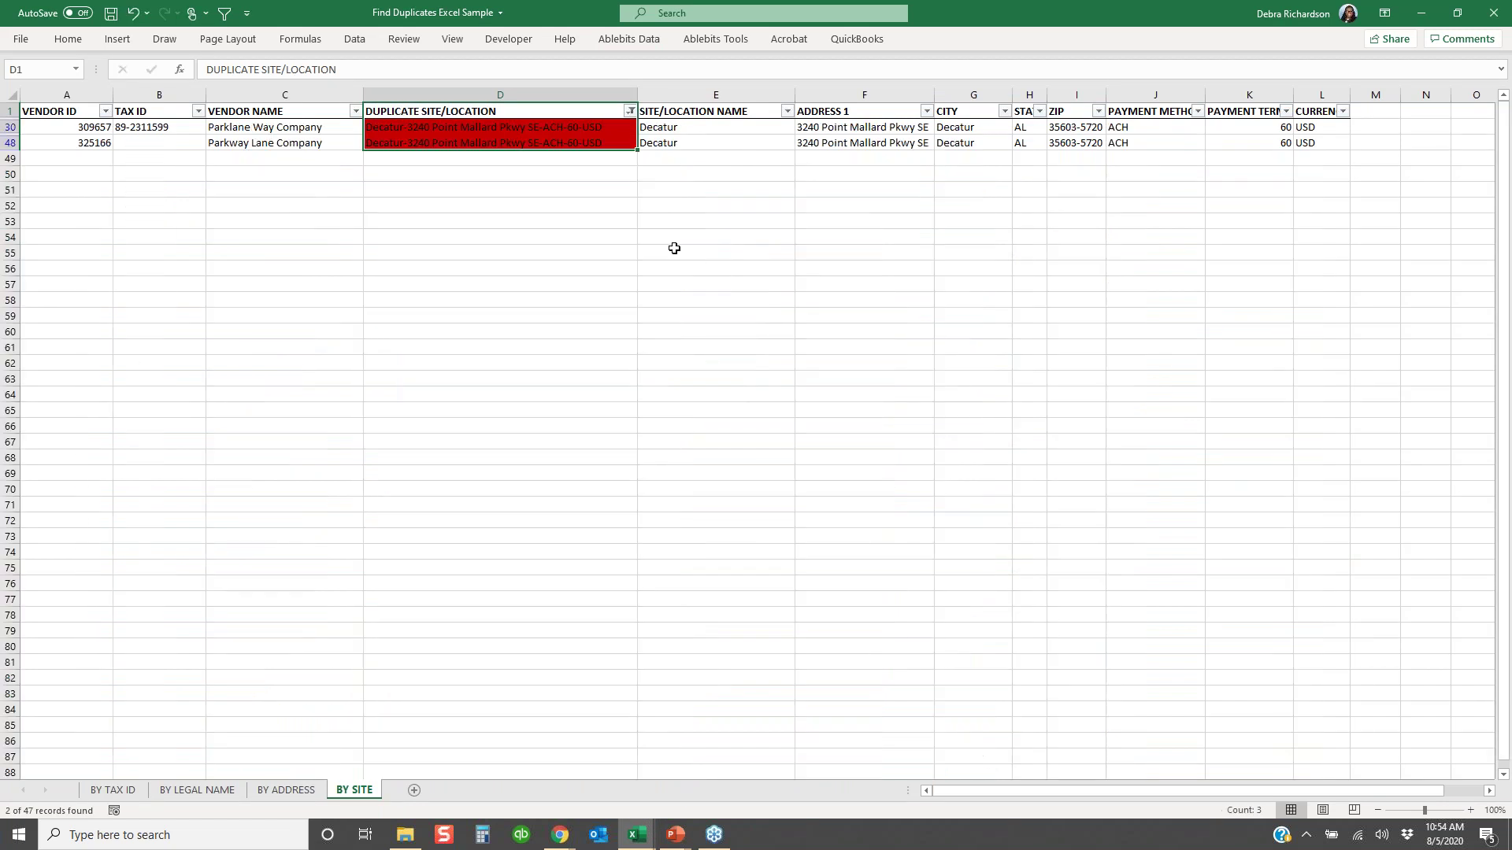